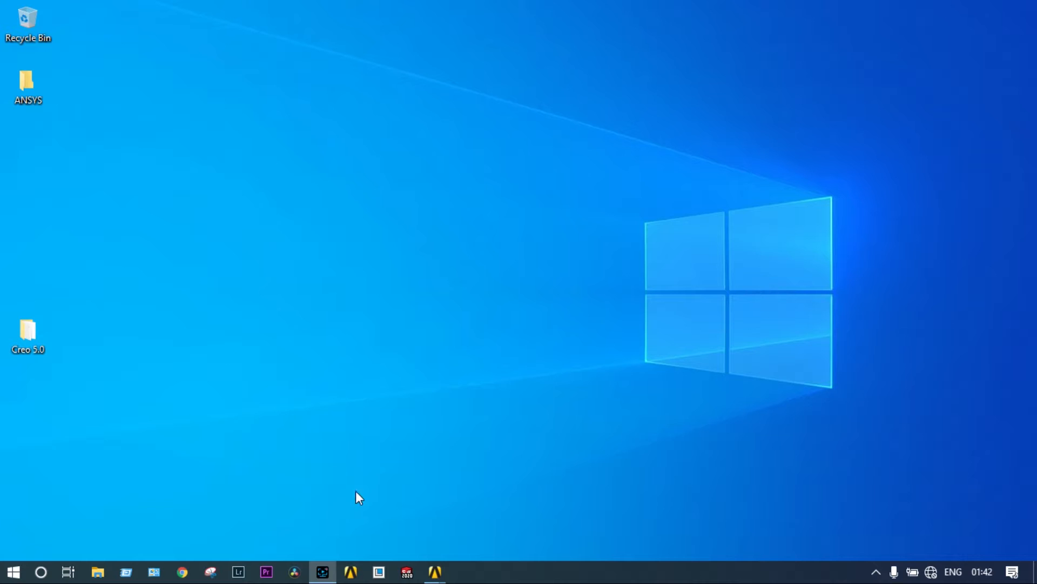
- Switch to the ANSYS Mechanical Enterprise Utility Menu window and change the working directory to the ANSYS folder
{"action": "mouse_move", "coordinate": [436, 570]}
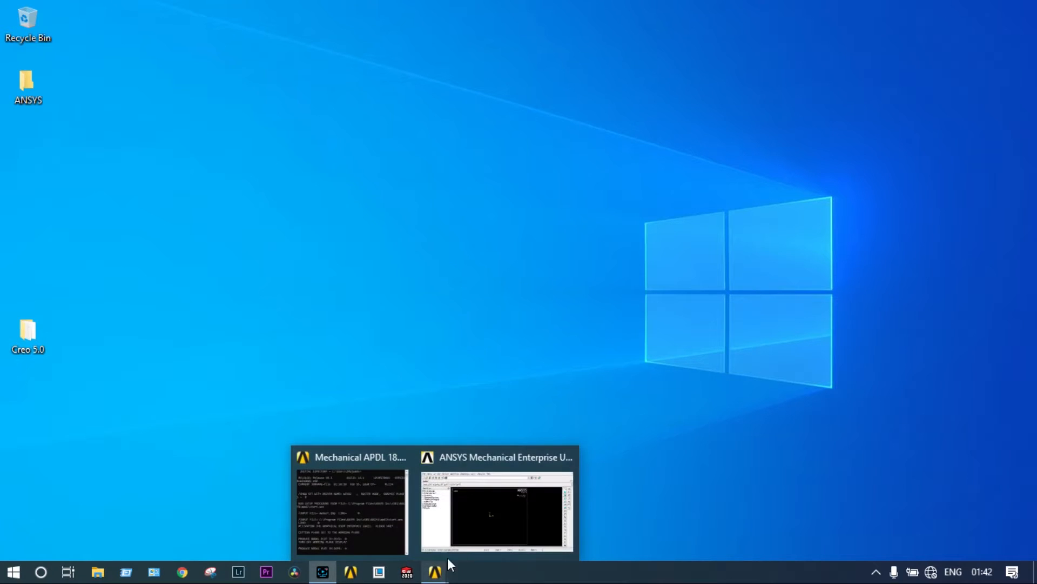
{"action": "left_click", "coordinate": [471, 529]}
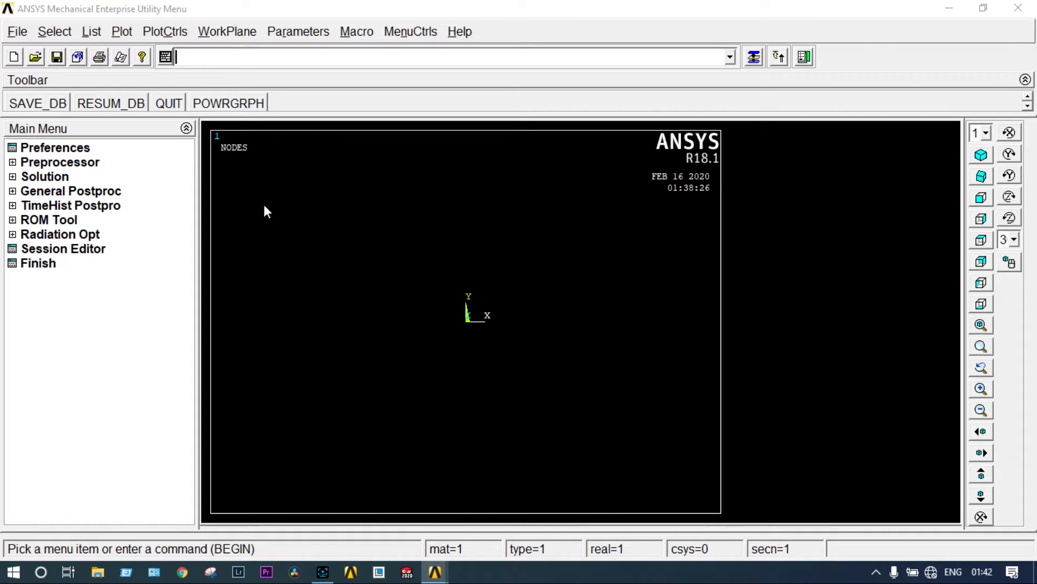
{"action": "left_click", "coordinate": [18, 32]}
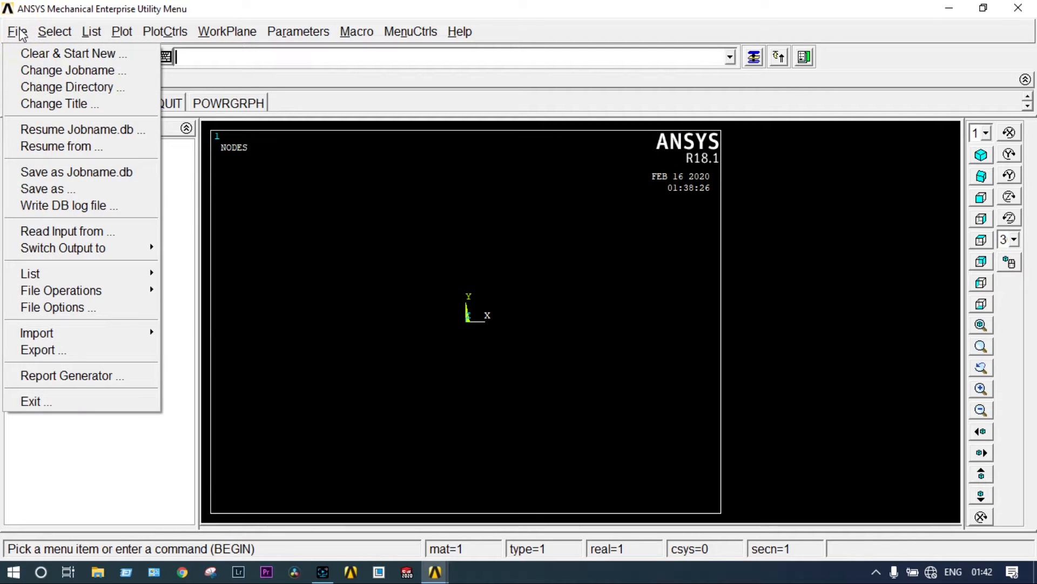
{"action": "left_click", "coordinate": [43, 88]}
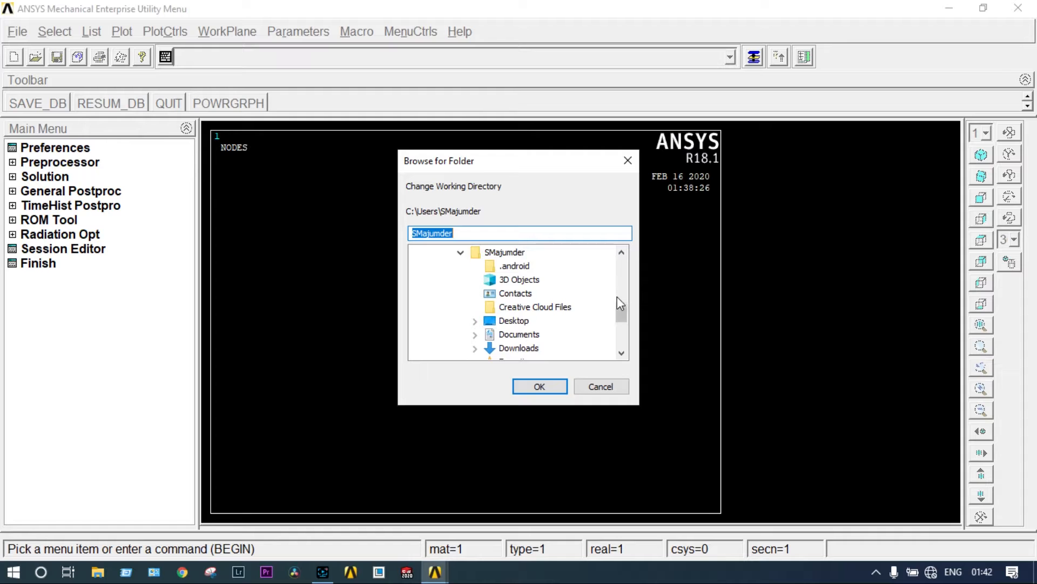
{"action": "left_click_drag", "start_coordinate": [621, 312], "coordinate": [625, 339]}
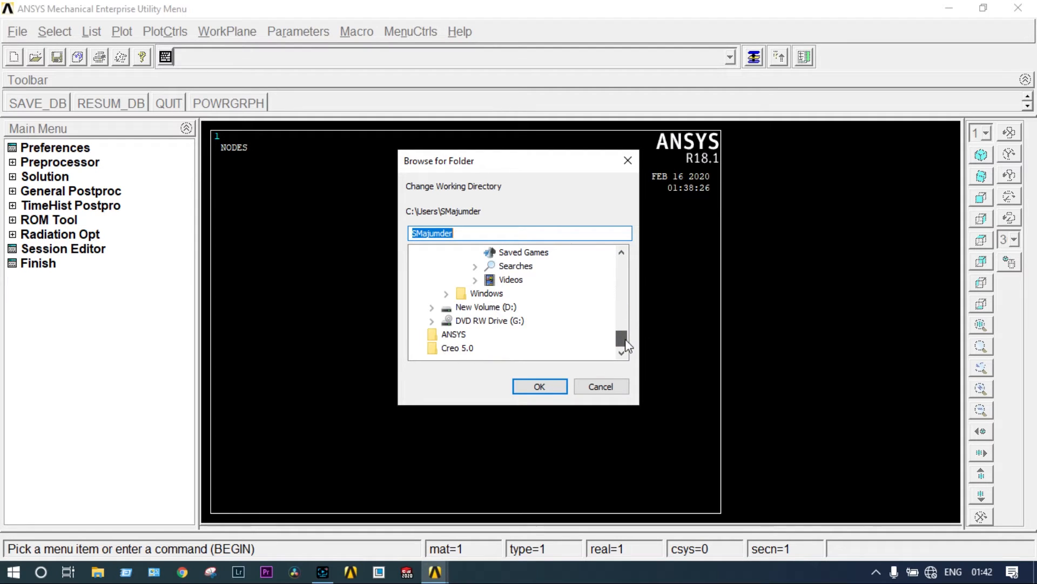
{"action": "left_click", "coordinate": [456, 335]}
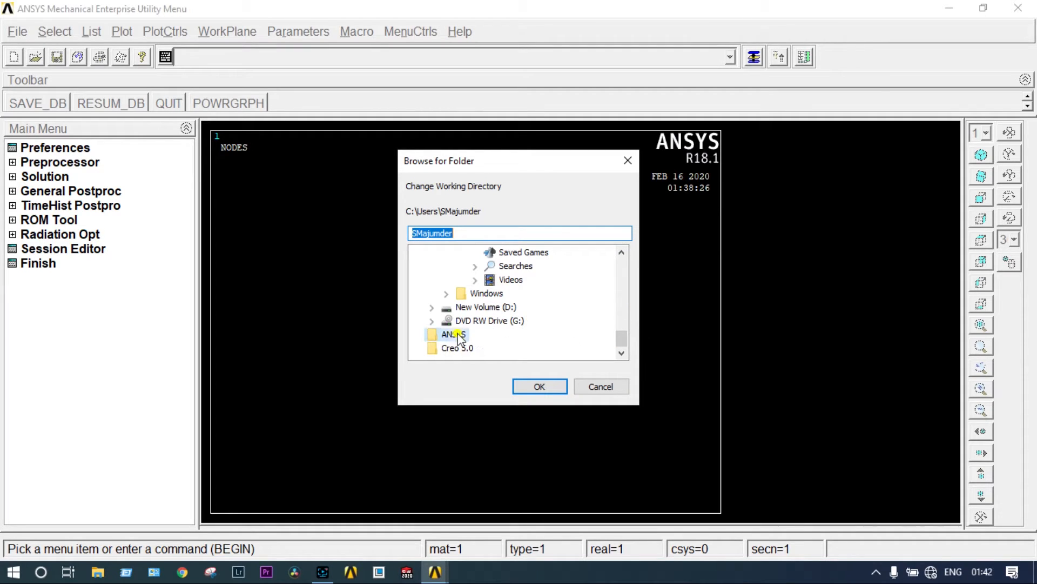
{"action": "left_click", "coordinate": [530, 386]}
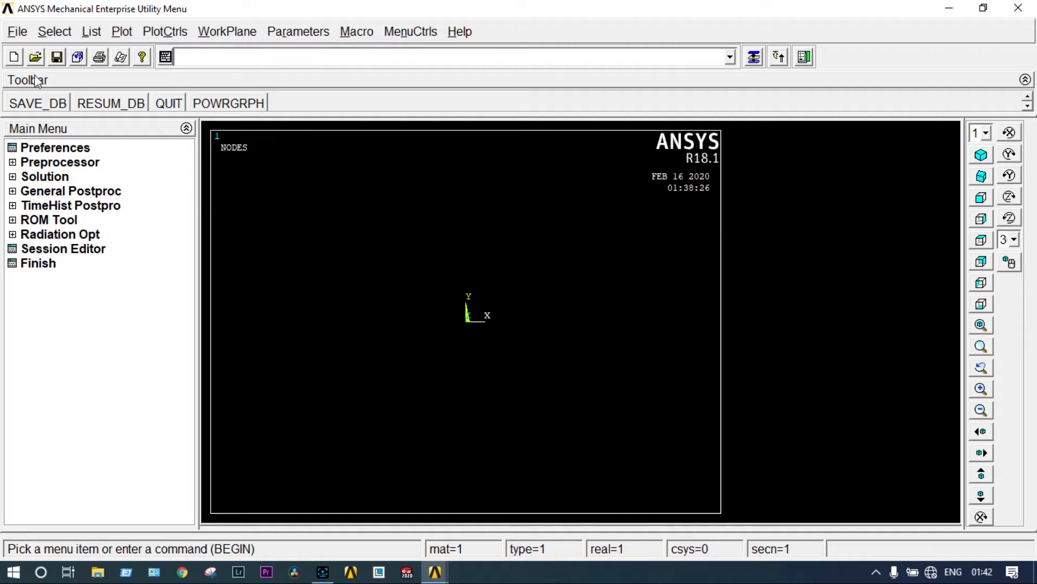
- Set the analysis title to "Convergence Criteria" and replot the graphics view
{"action": "left_click", "coordinate": [17, 32]}
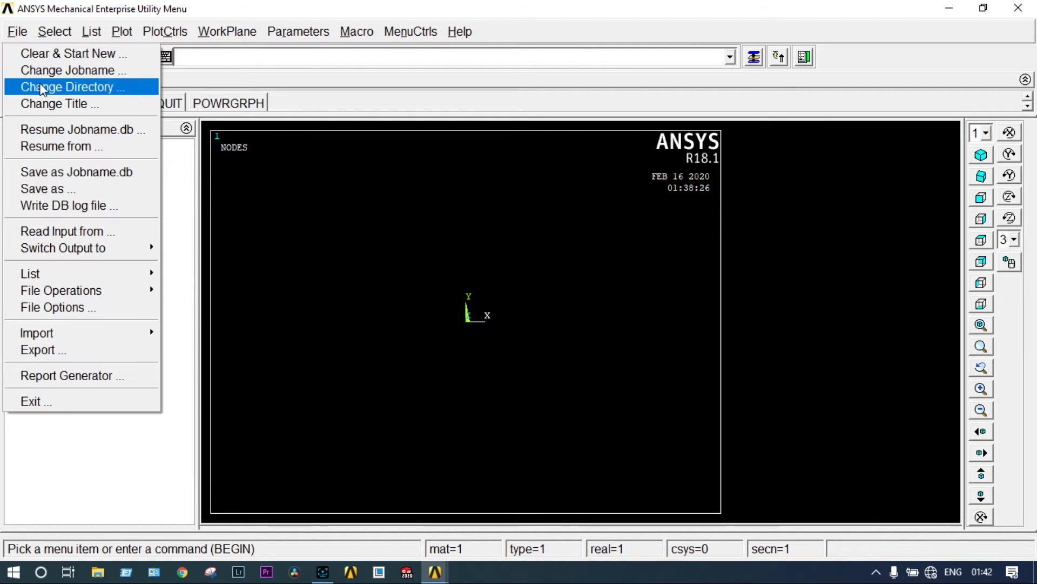
{"action": "left_click", "coordinate": [47, 103]}
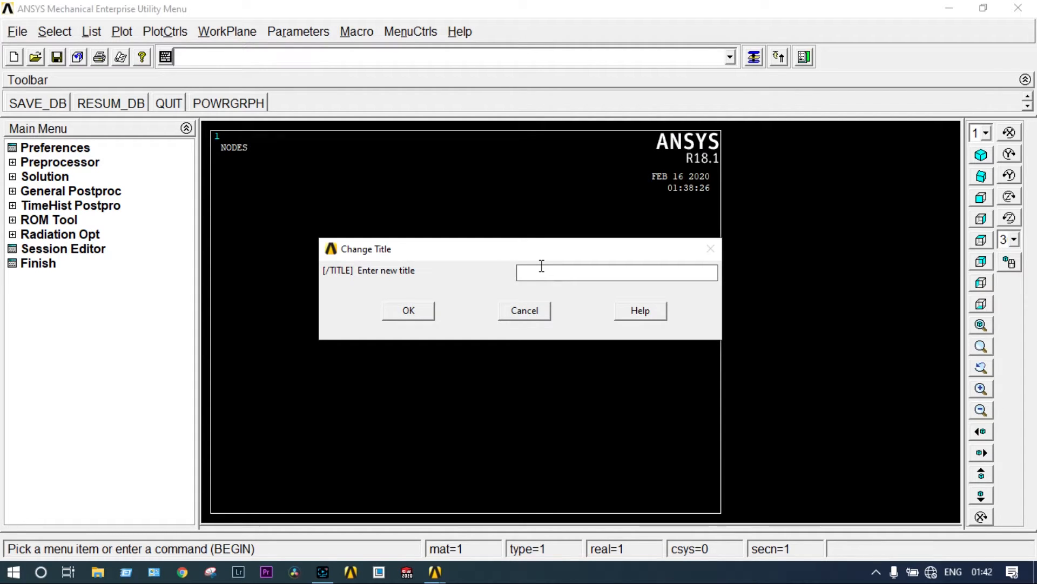
{"action": "type", "text": "Convergence Criteria"}
{"action": "left_click", "coordinate": [422, 315]}
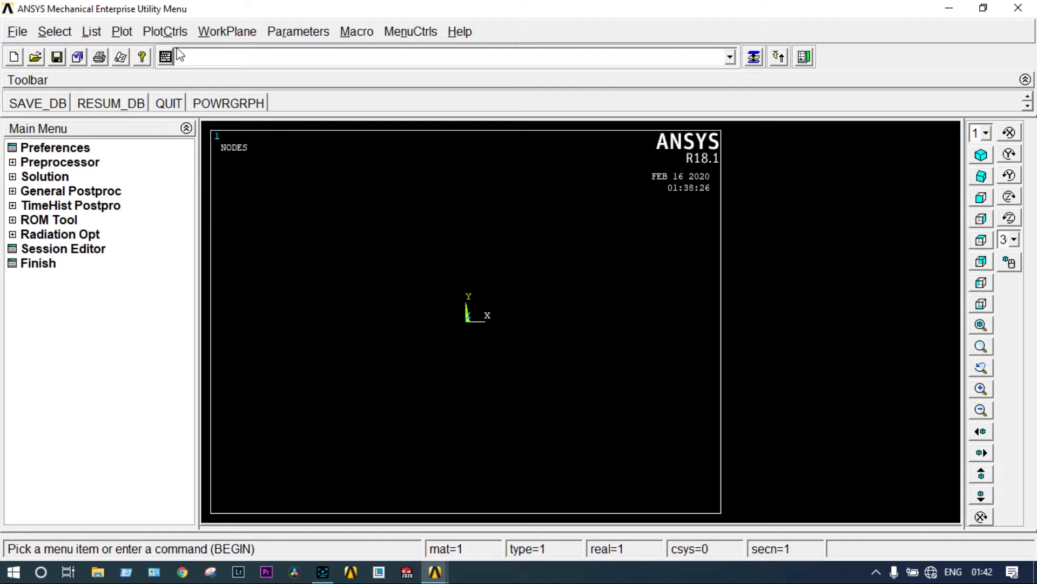
{"action": "left_click", "coordinate": [123, 31]}
{"action": "left_click", "coordinate": [141, 54]}
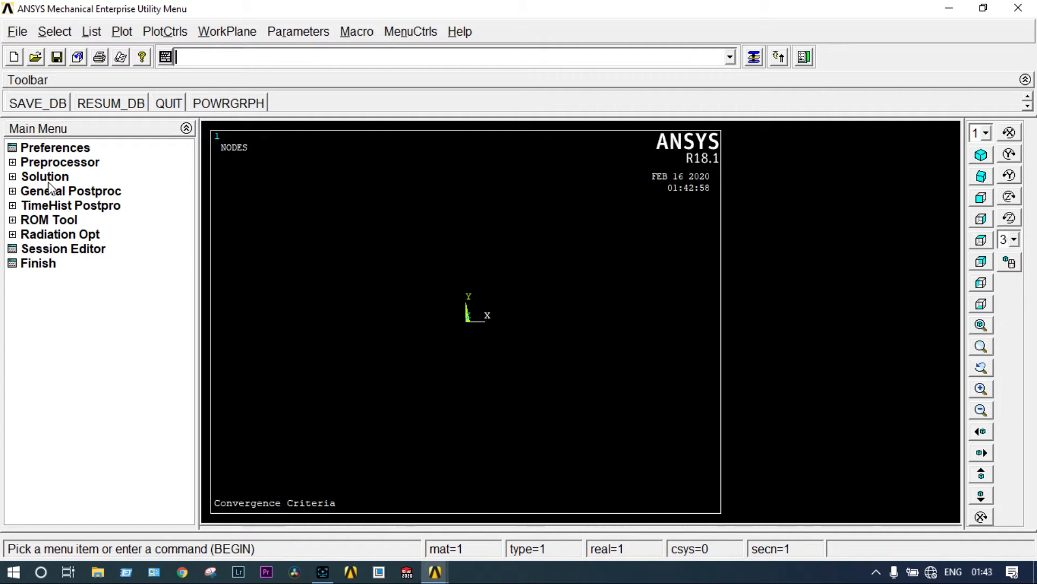
- Filter the interface preferences to the Structural discipline
{"action": "left_click", "coordinate": [55, 148]}
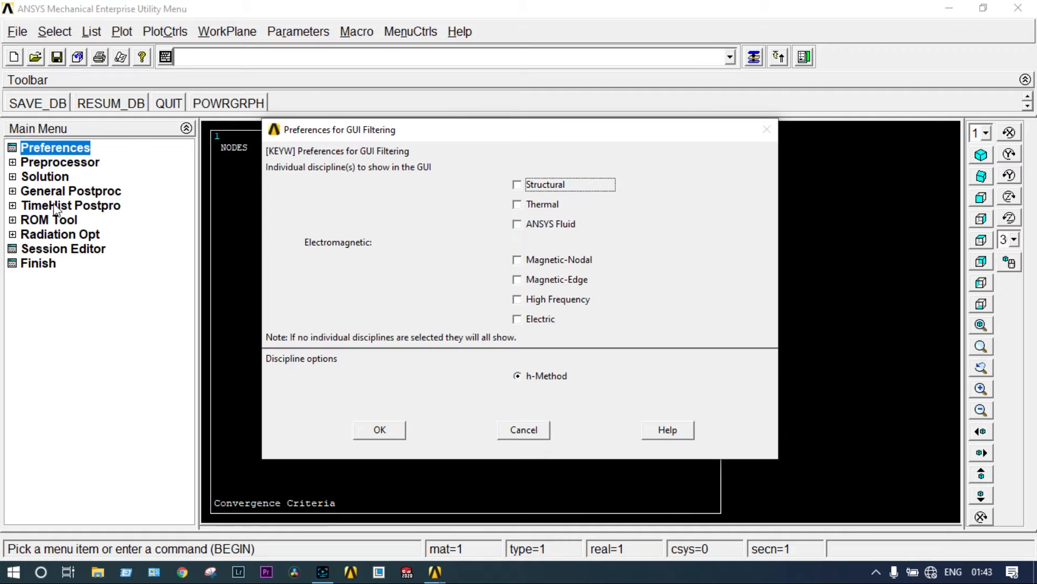
{"action": "left_click", "coordinate": [516, 186]}
{"action": "left_click", "coordinate": [376, 429]}
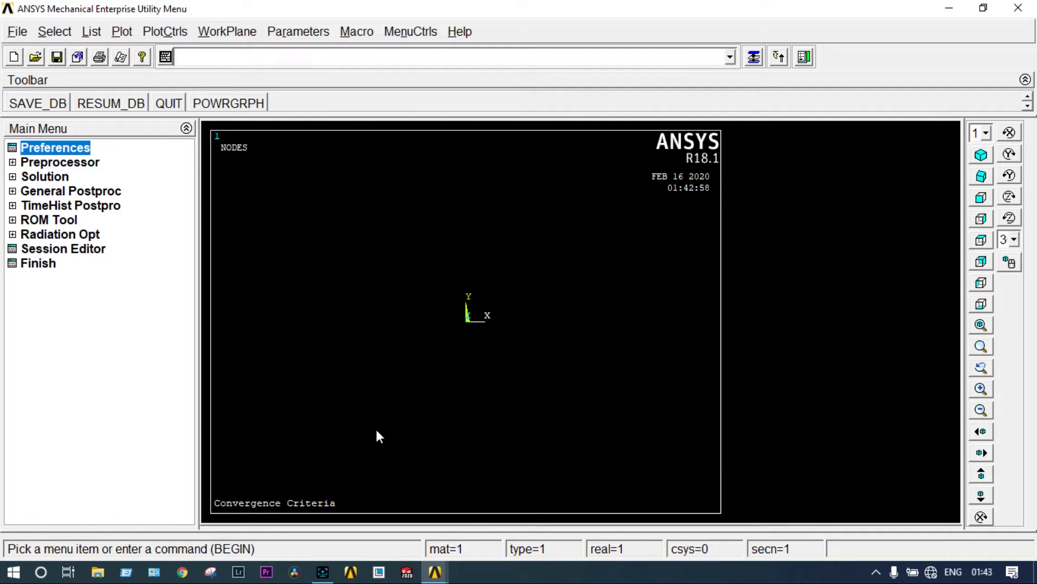
- Add the structural solid Quad 4 node 182 as element type 1 in the preprocessor
{"action": "left_click", "coordinate": [70, 164]}
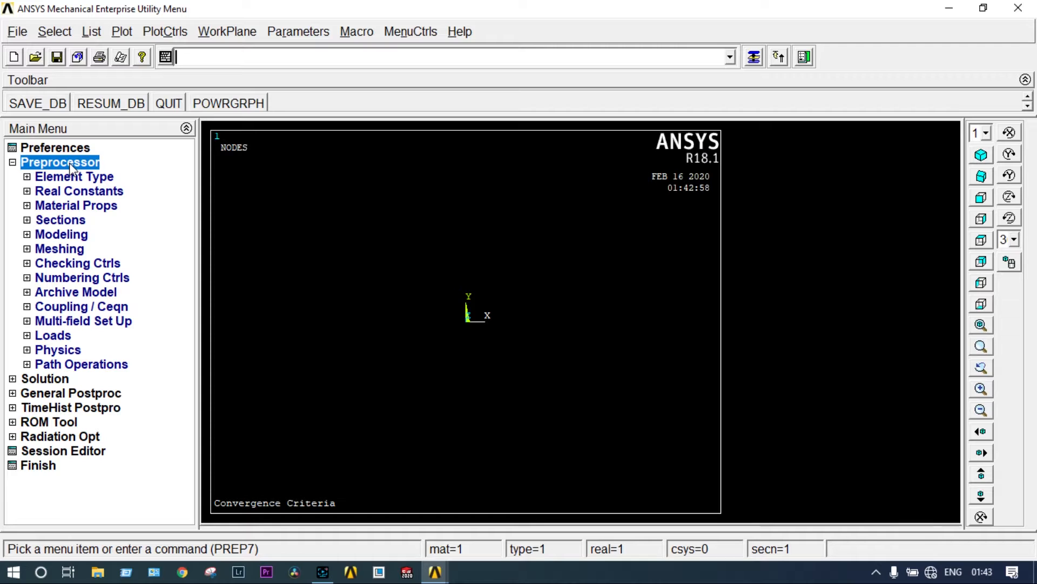
{"action": "left_click", "coordinate": [60, 178]}
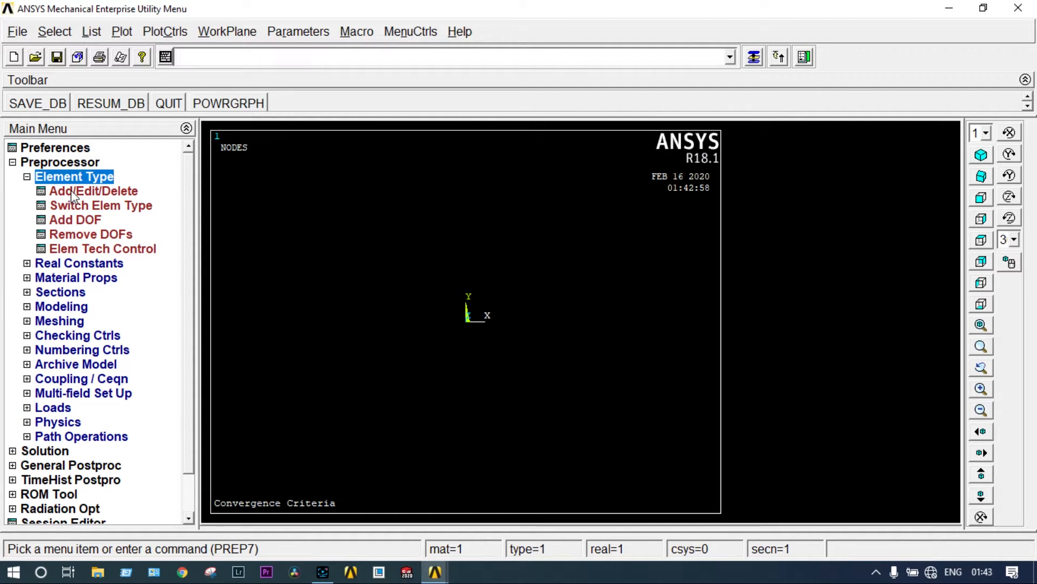
{"action": "left_click", "coordinate": [71, 191]}
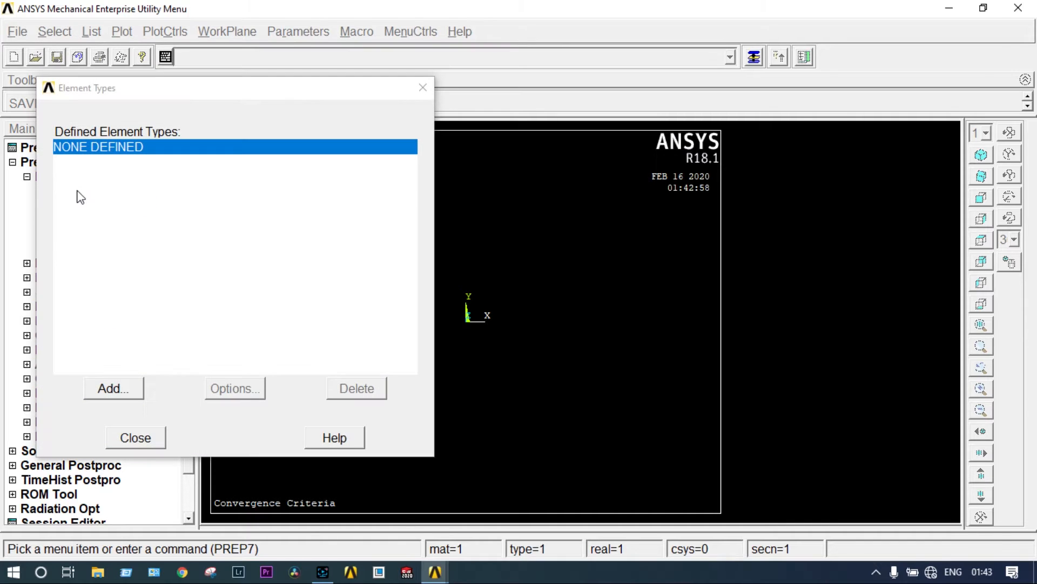
{"action": "left_click", "coordinate": [113, 387]}
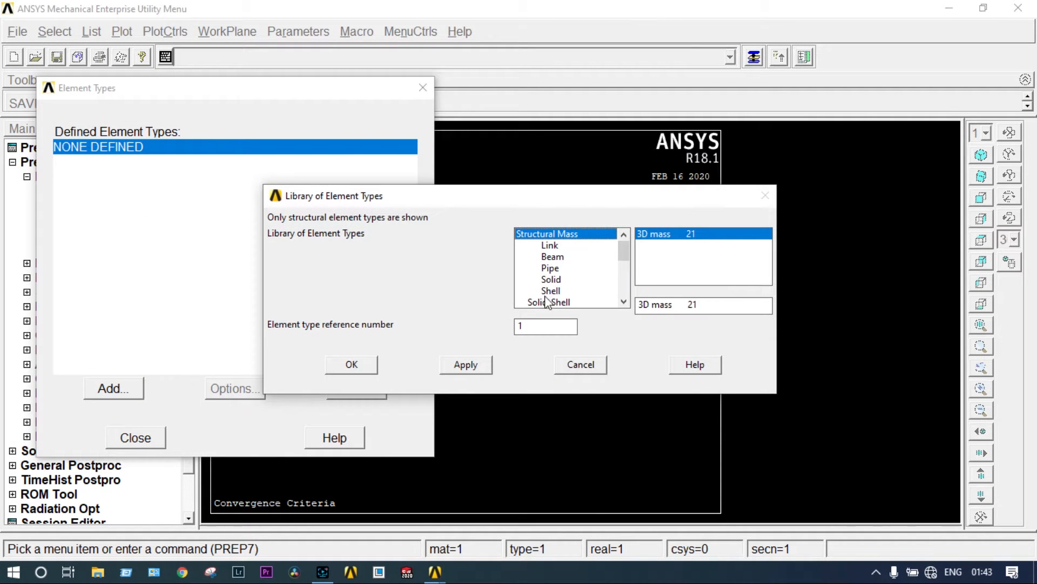
{"action": "left_click", "coordinate": [557, 282]}
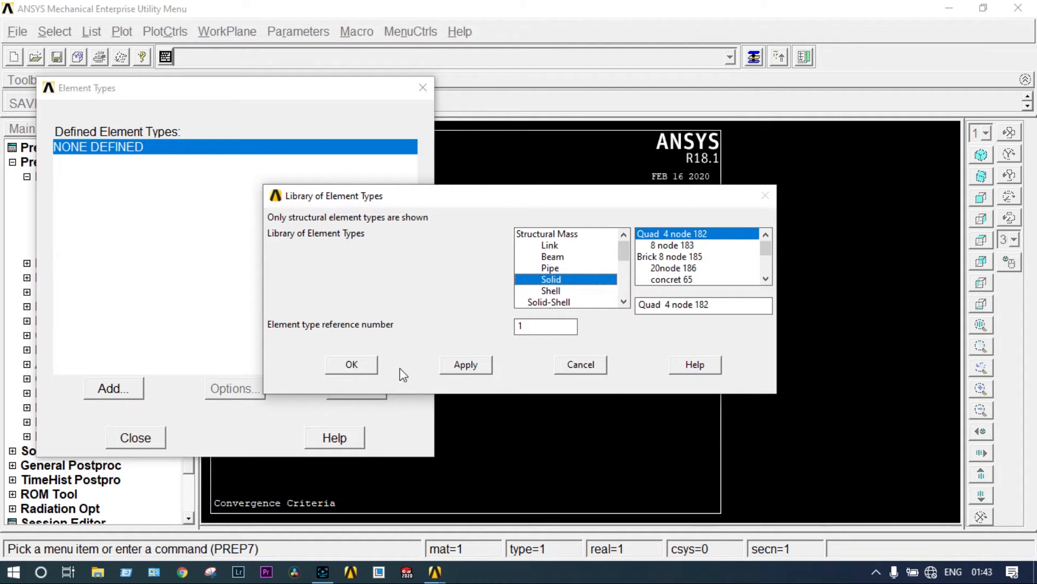
{"action": "left_click", "coordinate": [353, 366]}
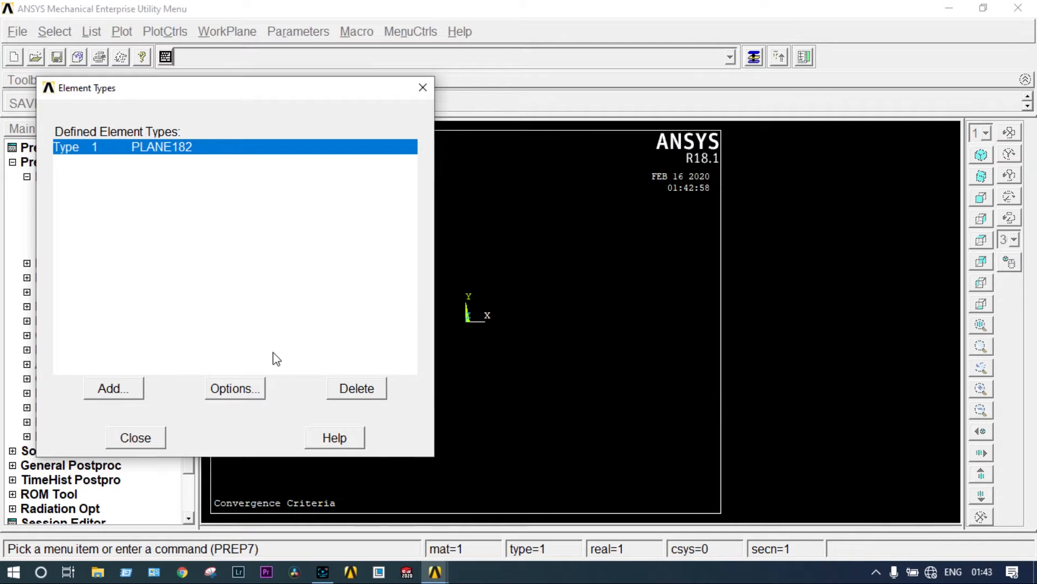
- Set the PLANE182 element behavior K3 to Plane strs w/thk and close the element types
{"action": "left_click", "coordinate": [235, 388]}
{"action": "left_click", "coordinate": [670, 279]}
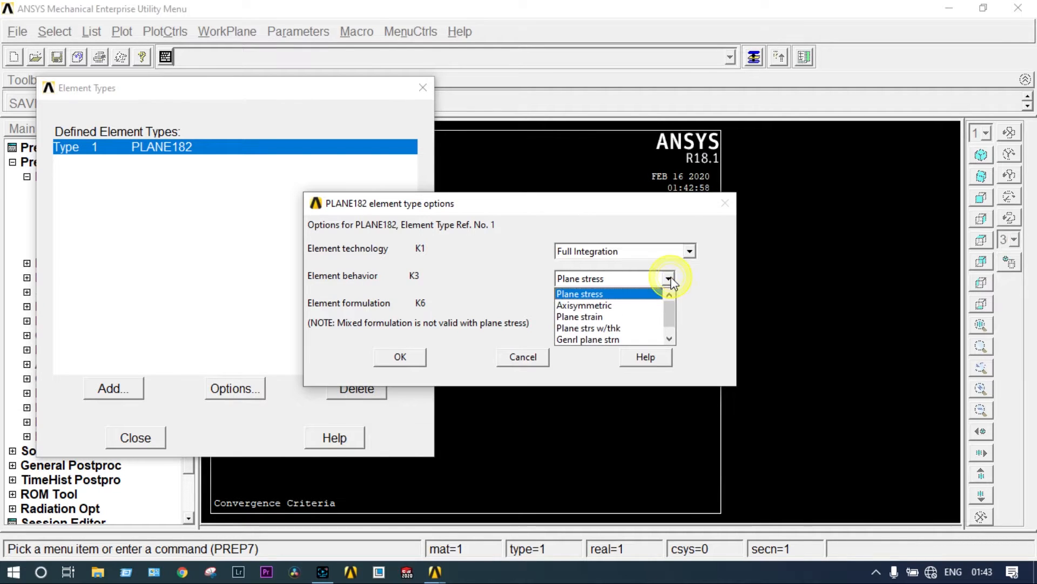
{"action": "left_click", "coordinate": [630, 328]}
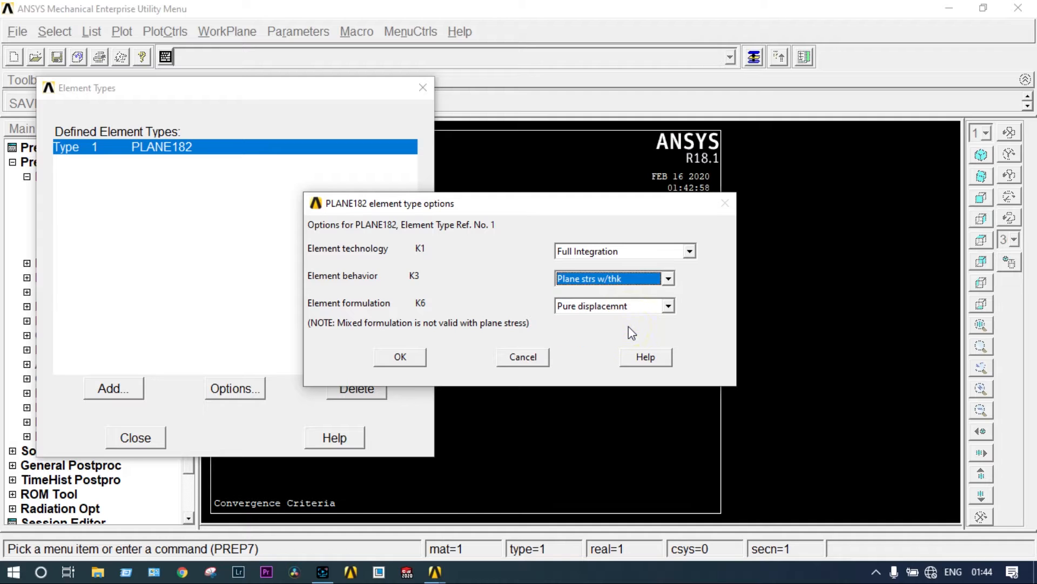
{"action": "left_click", "coordinate": [400, 359]}
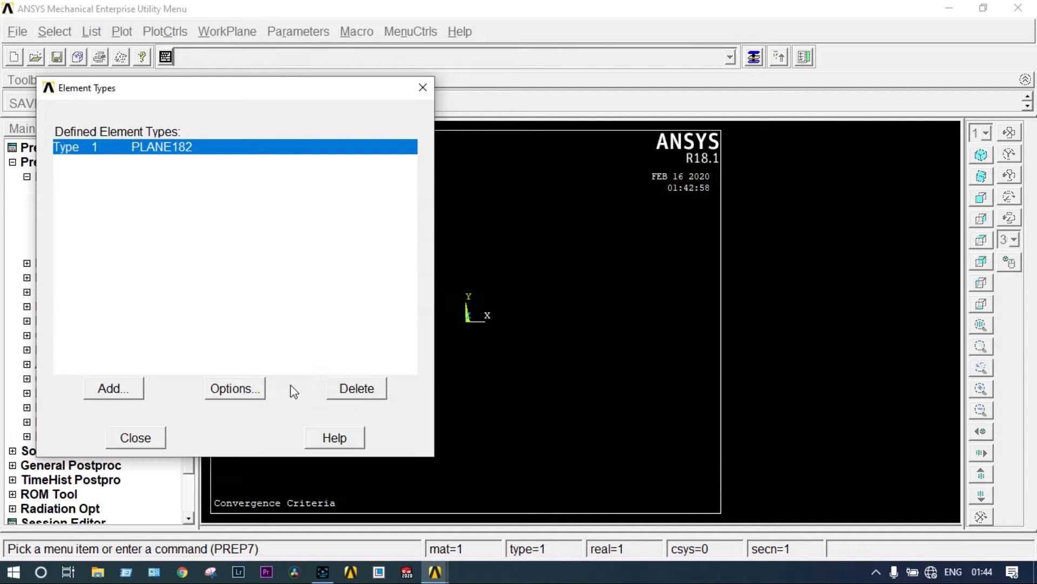
{"action": "left_click", "coordinate": [135, 438]}
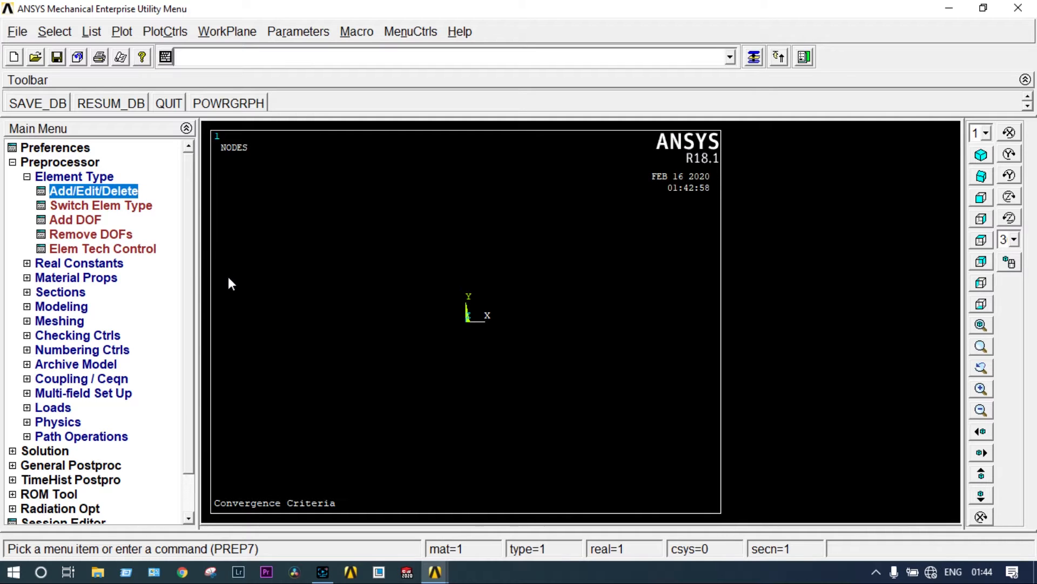
- Add real constant set 1 for PLANE182 with a thickness of 10
{"action": "left_click", "coordinate": [108, 265]}
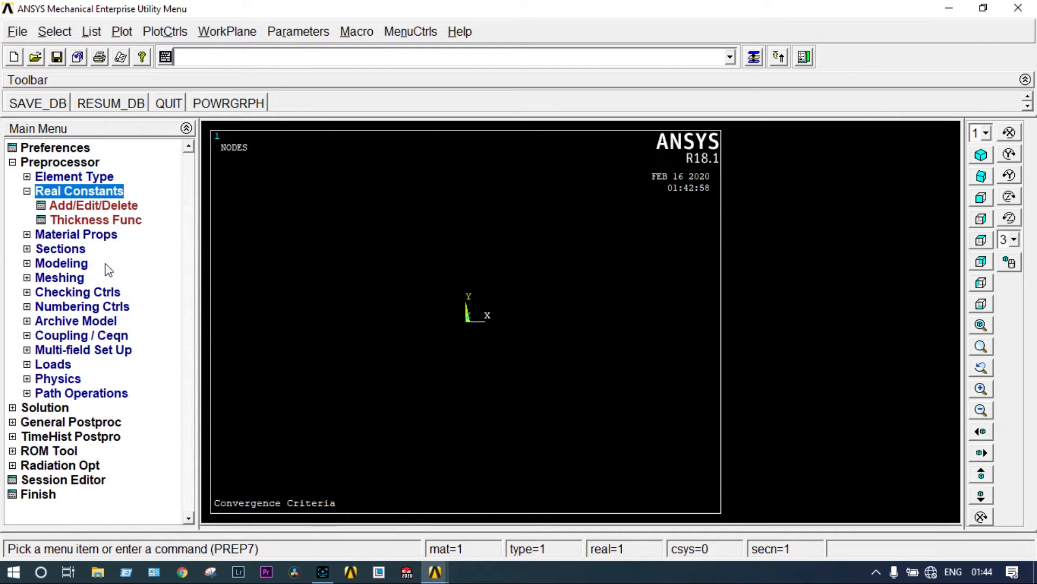
{"action": "left_click", "coordinate": [94, 210]}
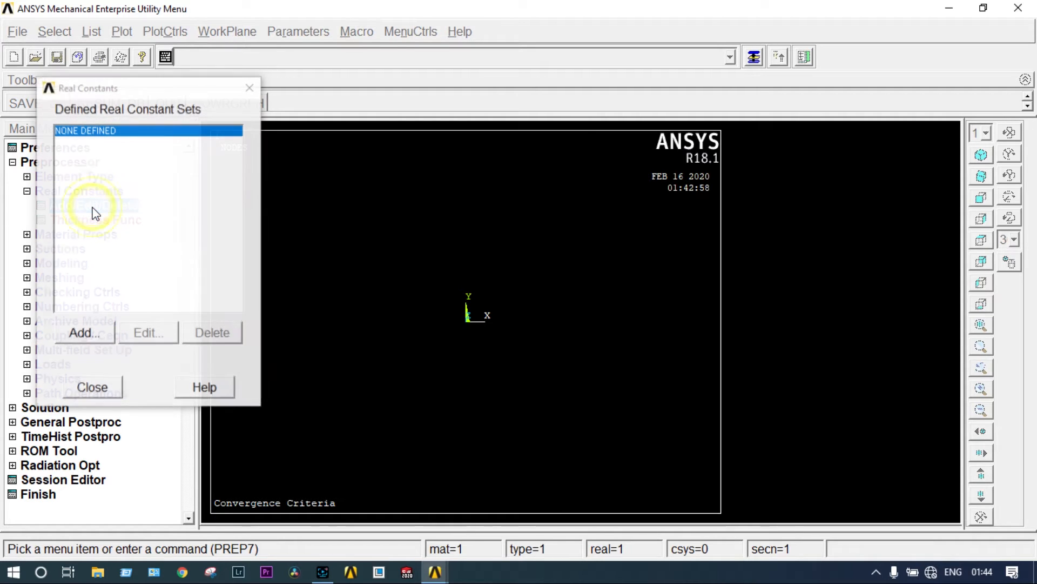
{"action": "left_click", "coordinate": [93, 335]}
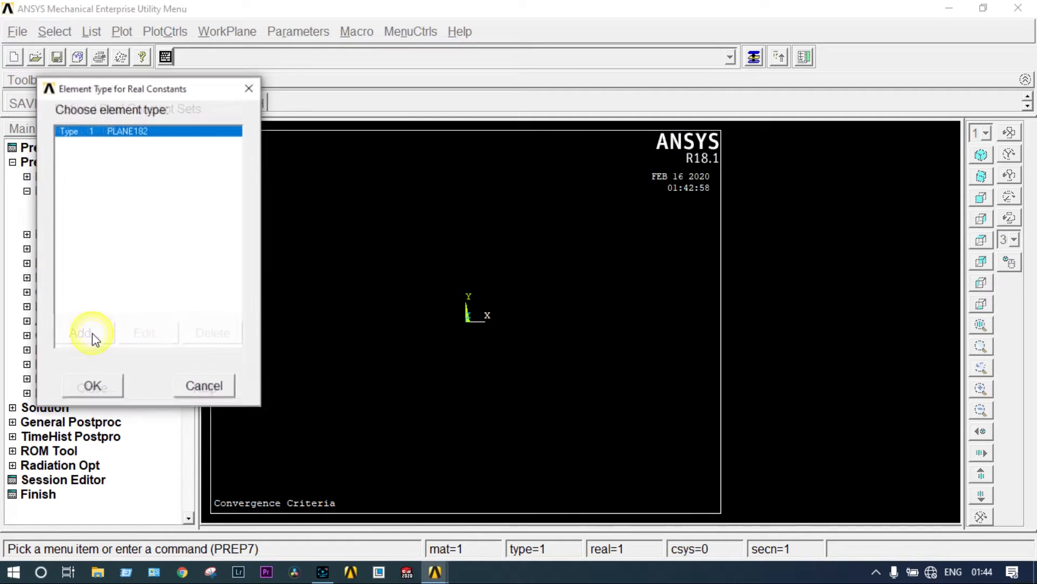
{"action": "left_click", "coordinate": [101, 387]}
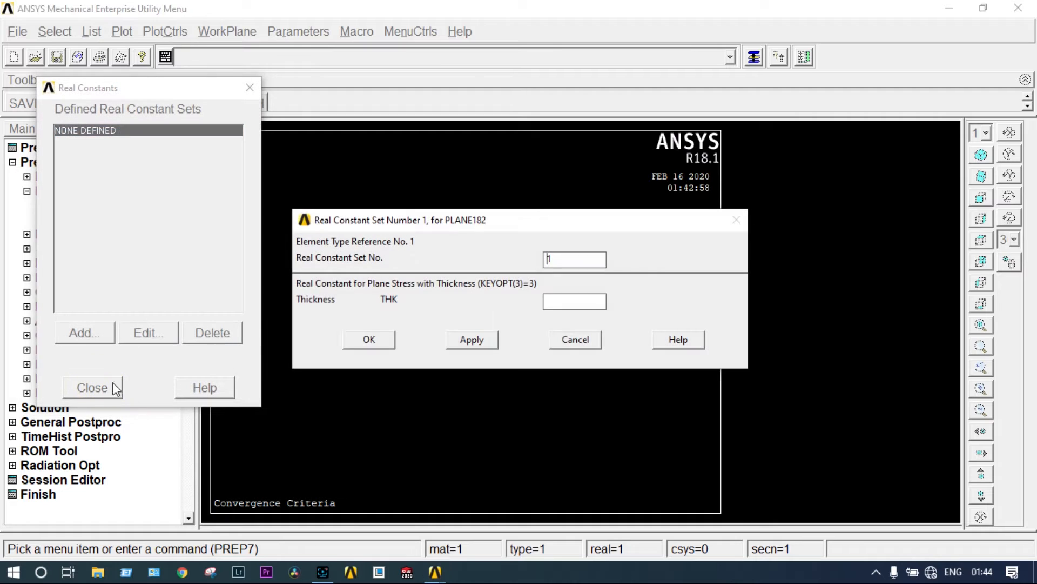
{"action": "left_click", "coordinate": [560, 307]}
{"action": "type", "text": "10"}
{"action": "left_click", "coordinate": [369, 342]}
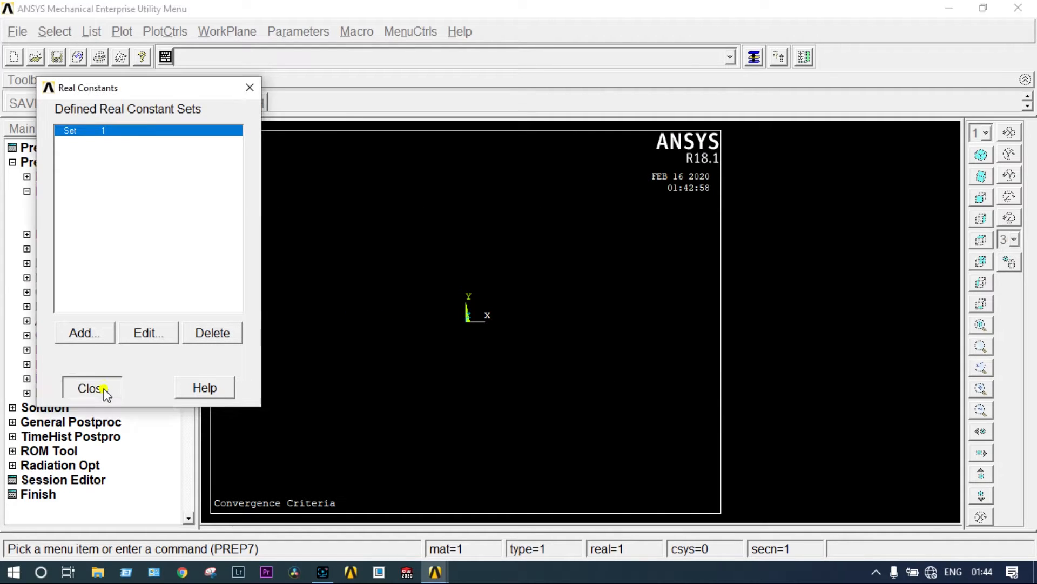
{"action": "left_click", "coordinate": [102, 389]}
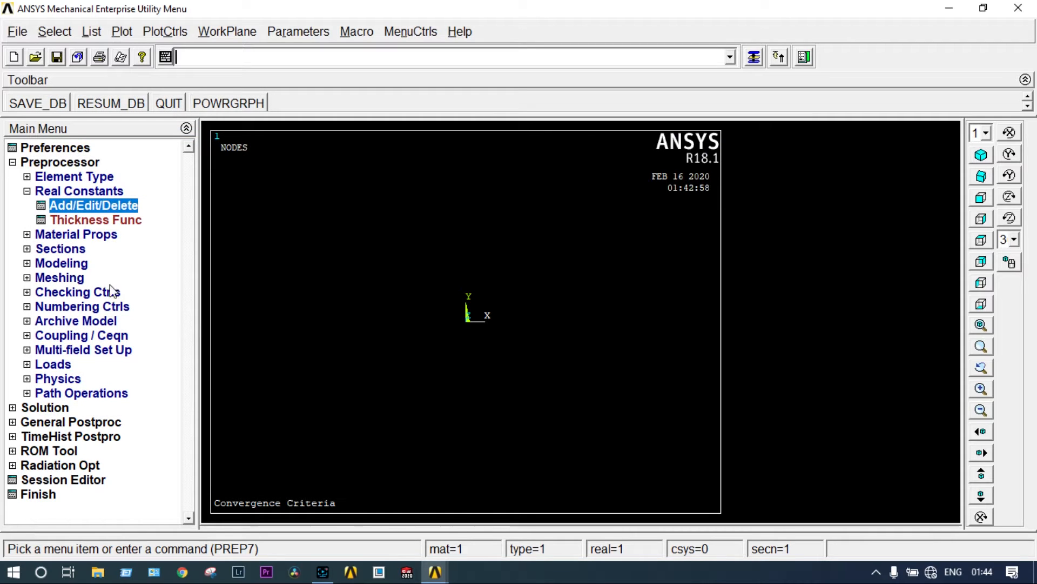
- Define material model 1 as structural linear elastic isotropic with EX 2e5 and PRXY 0.3, and close the material definition
{"action": "left_click", "coordinate": [66, 235]}
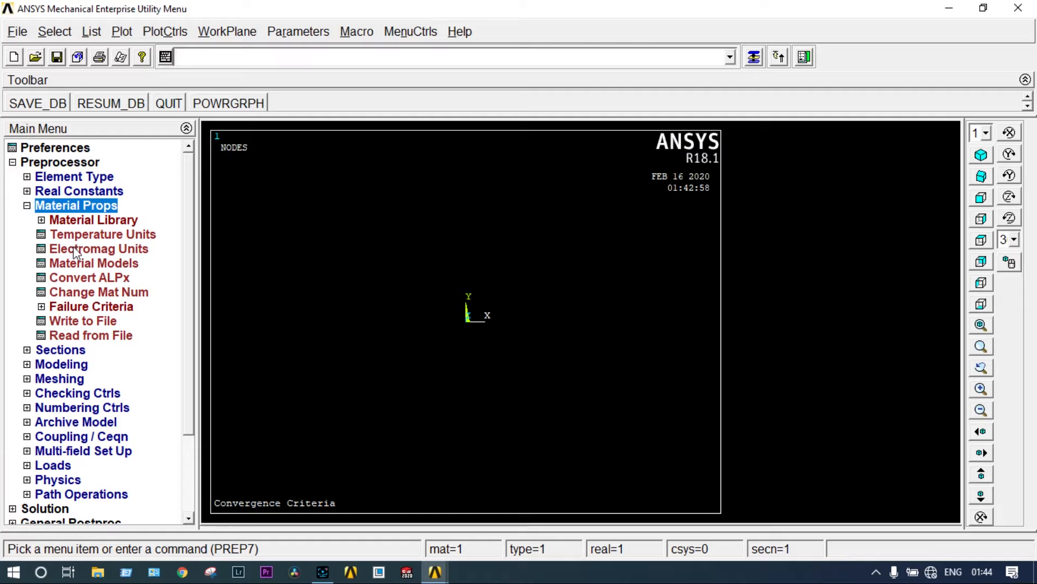
{"action": "left_click", "coordinate": [80, 262]}
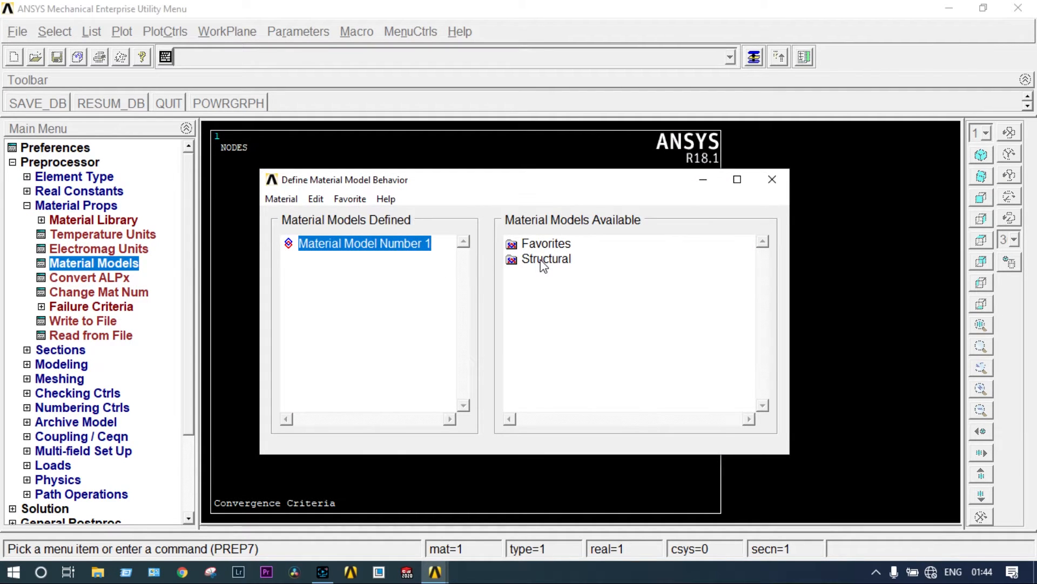
{"action": "double_click", "coordinate": [545, 260]}
{"action": "double_click", "coordinate": [559, 274]}
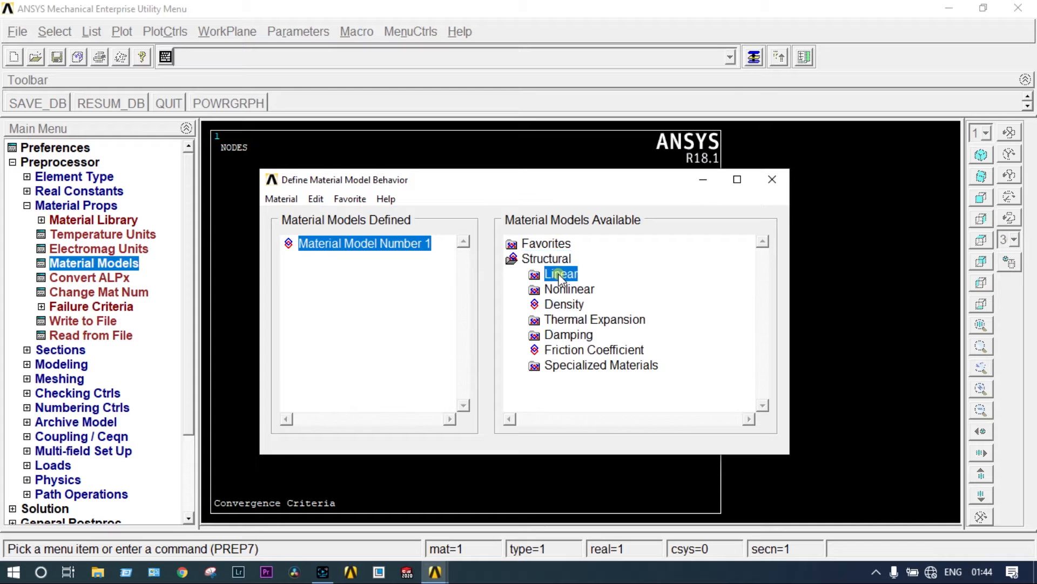
{"action": "double_click", "coordinate": [576, 289]}
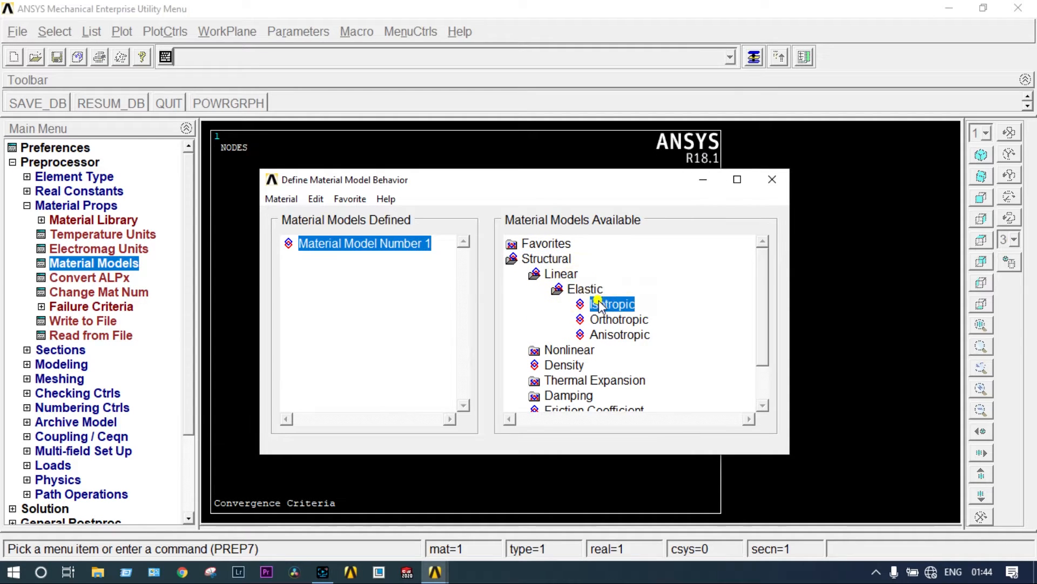
{"action": "double_click", "coordinate": [597, 303]}
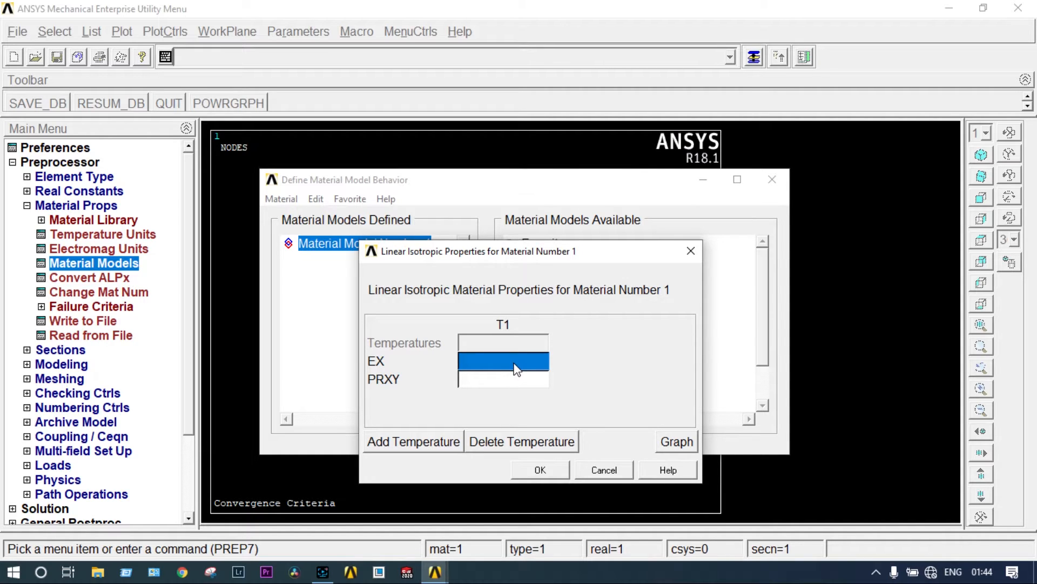
{"action": "type", "text": "2e5"}
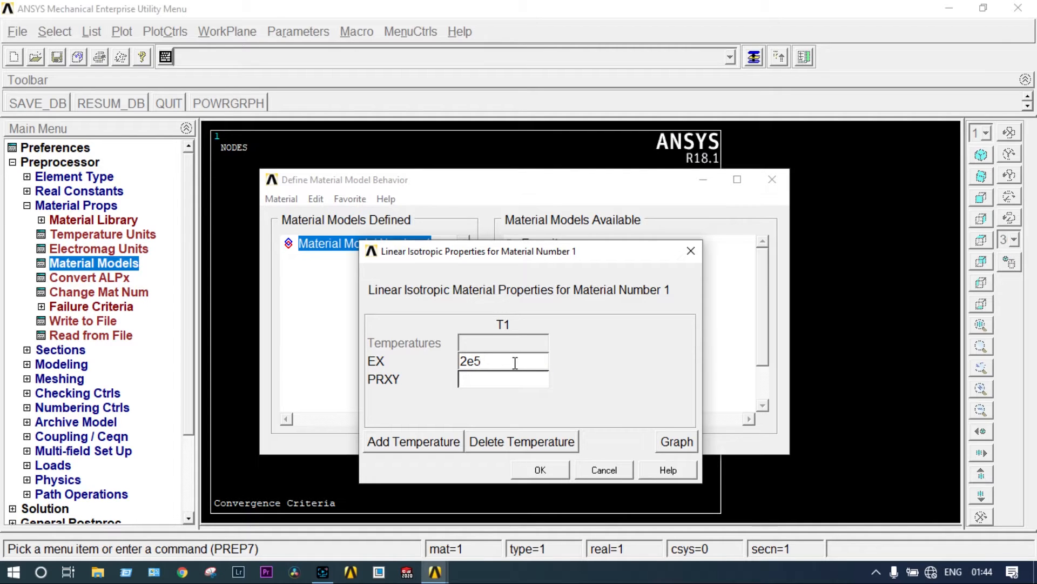
{"action": "left_click", "coordinate": [498, 378]}
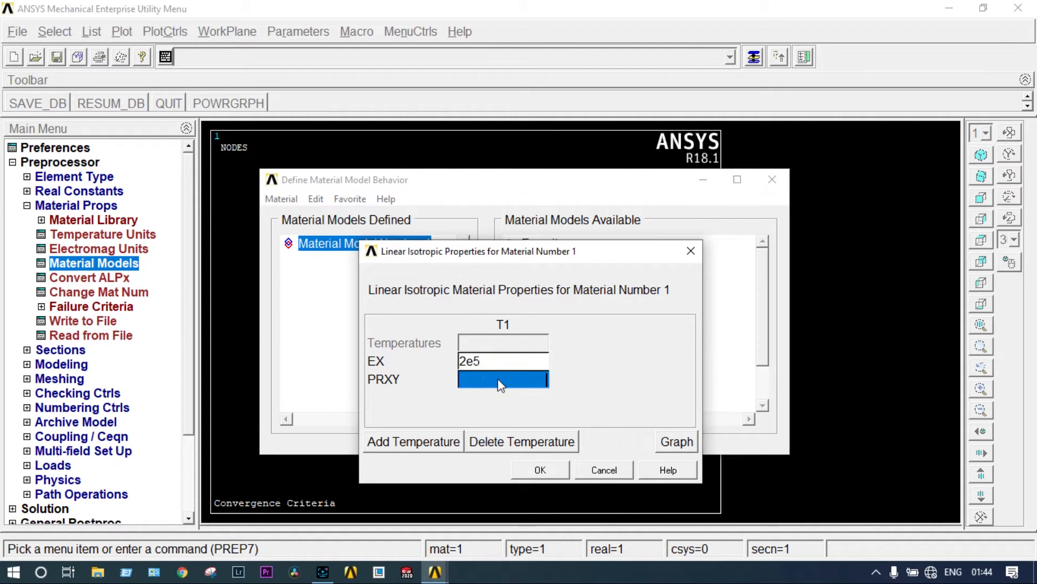
{"action": "type", "text": "0."}
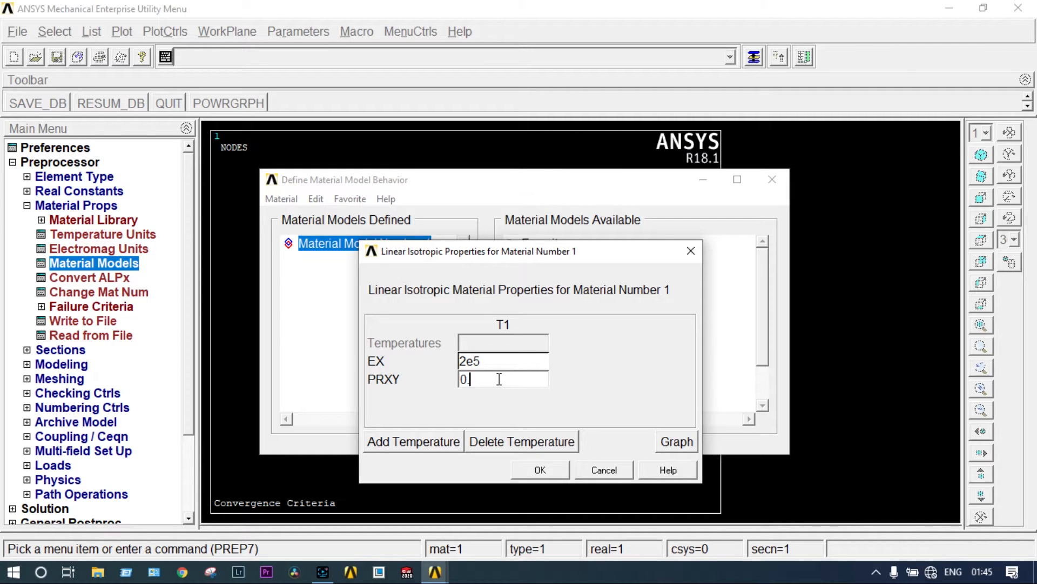
{"action": "type", "text": "3"}
{"action": "left_click", "coordinate": [540, 466]}
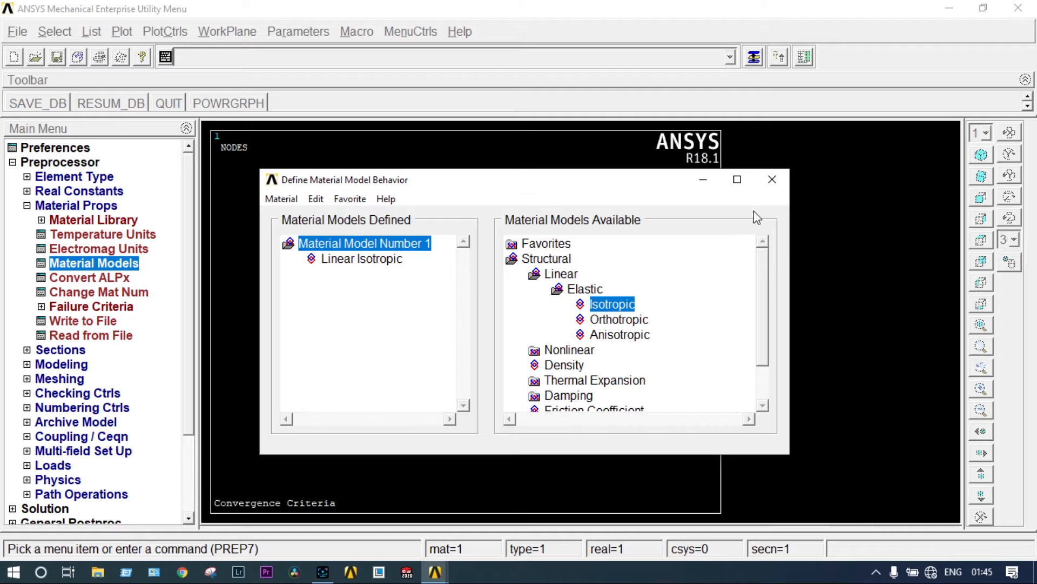
{"action": "left_click", "coordinate": [771, 183]}
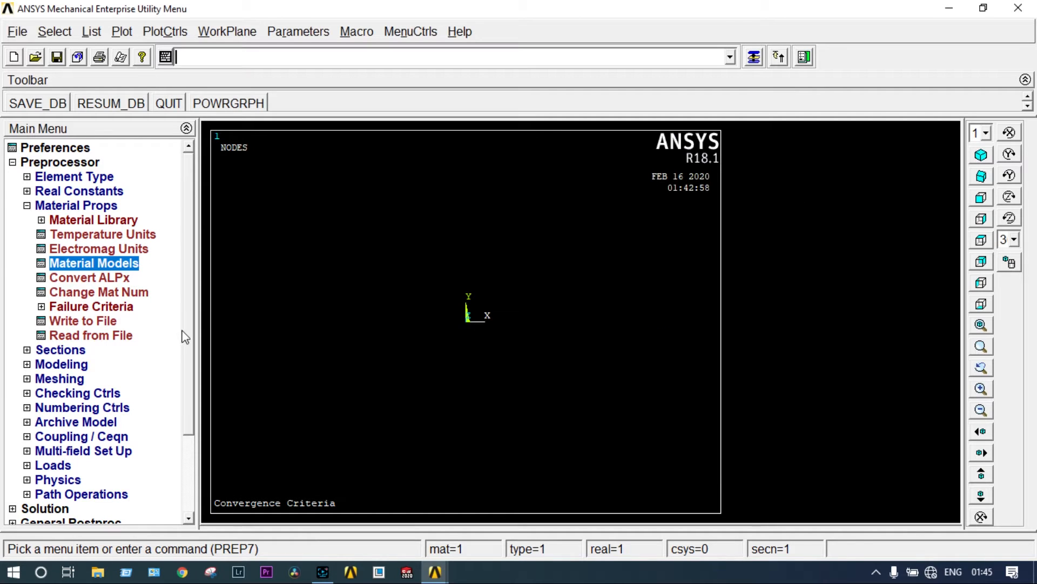
- Create an annular area centred at the working plane origin with radii 60 and 40
{"action": "left_click", "coordinate": [27, 206]}
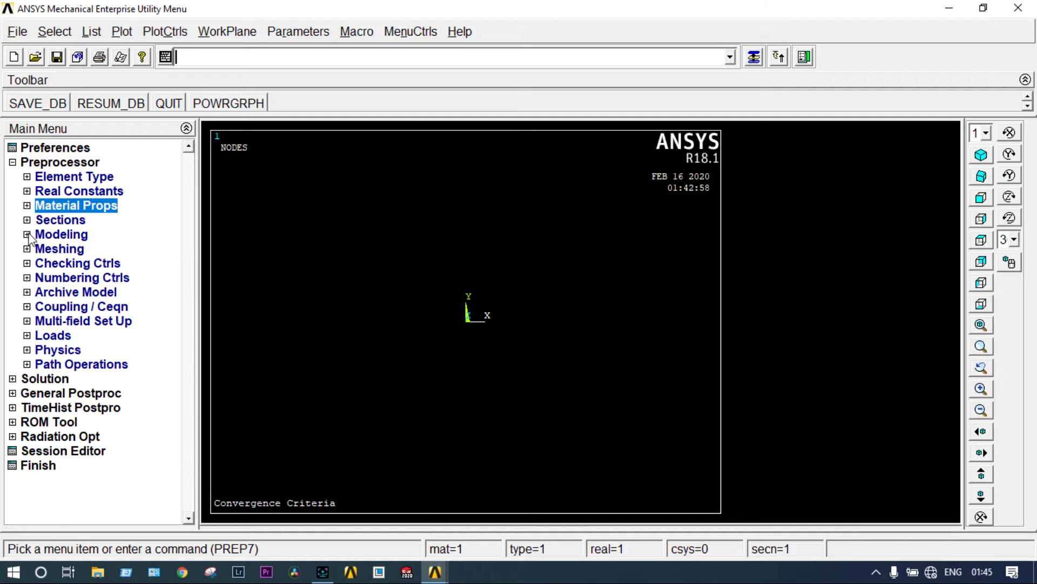
{"action": "left_click", "coordinate": [26, 234]}
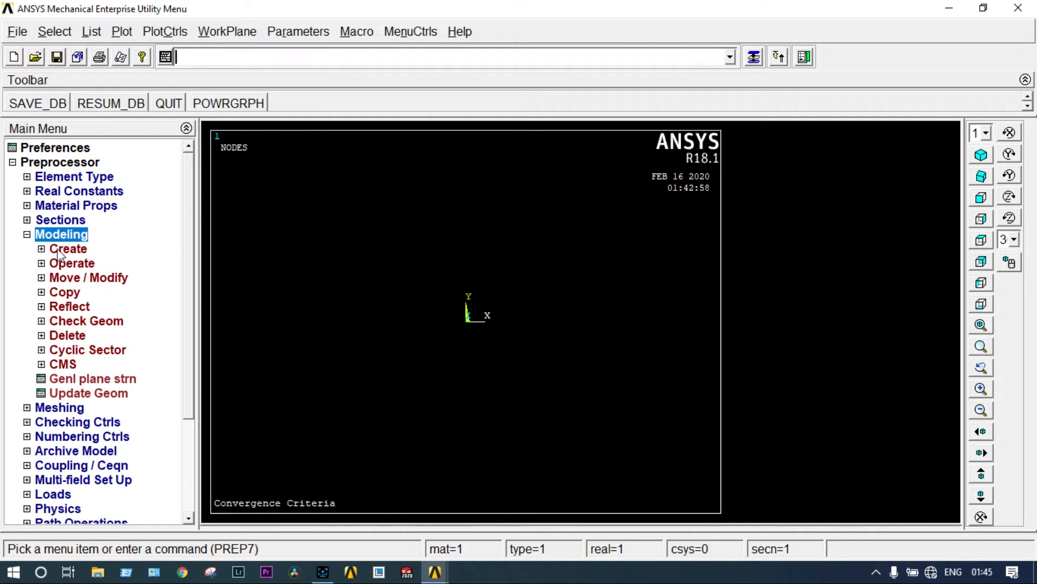
{"action": "left_click", "coordinate": [58, 250]}
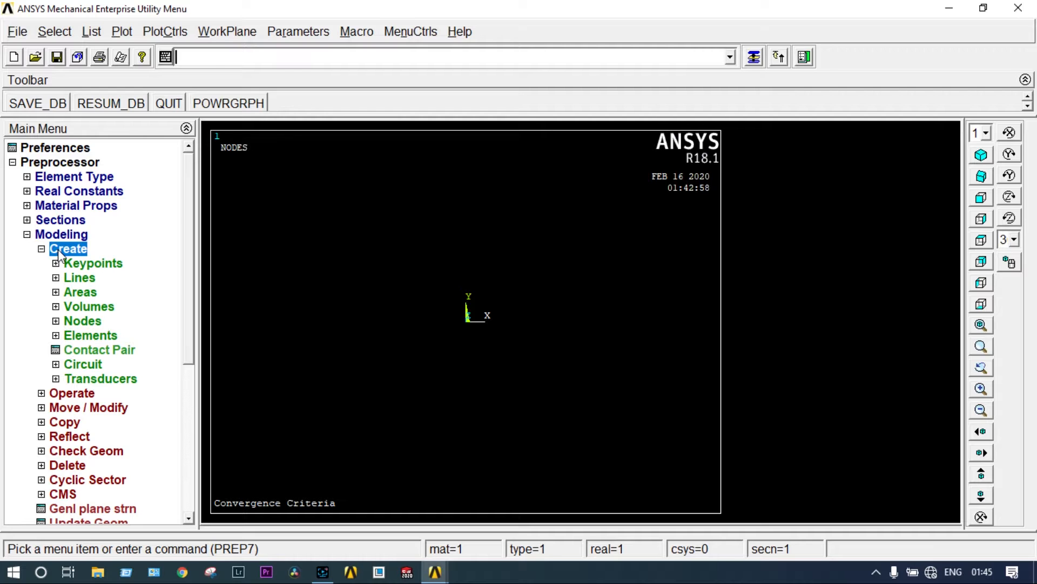
{"action": "left_click", "coordinate": [80, 291]}
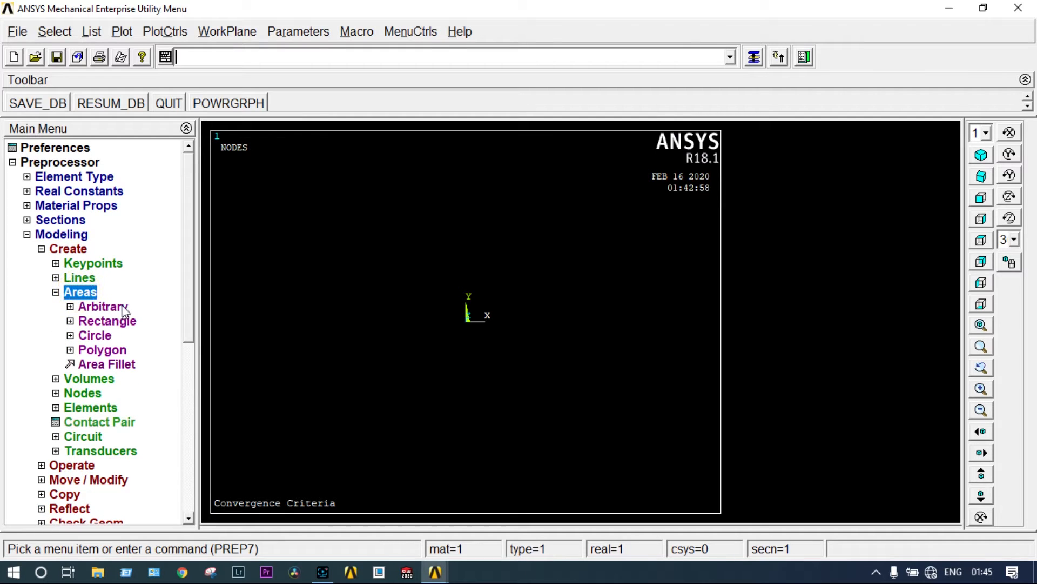
{"action": "left_click", "coordinate": [105, 340]}
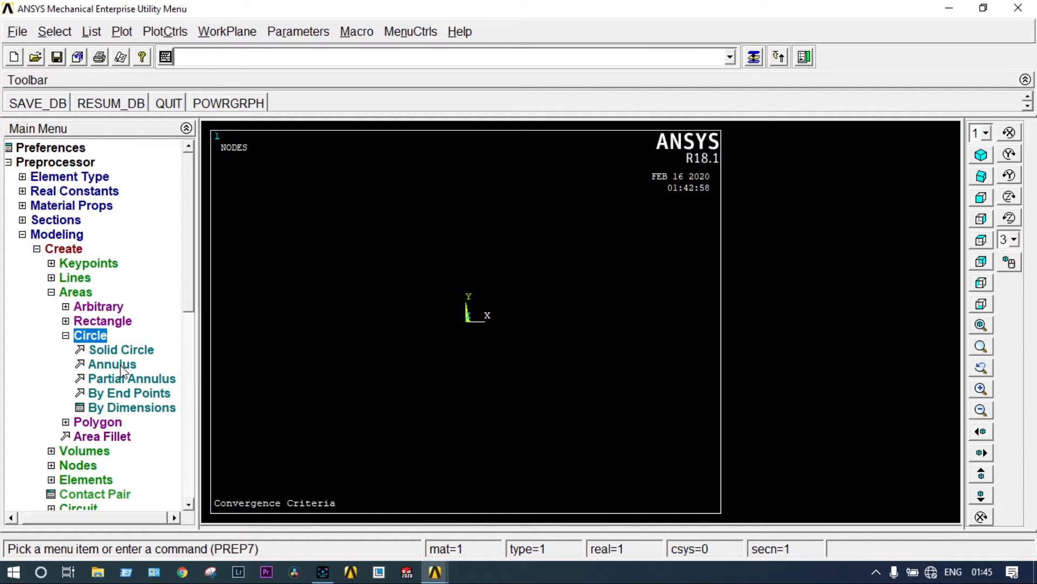
{"action": "left_click", "coordinate": [116, 364]}
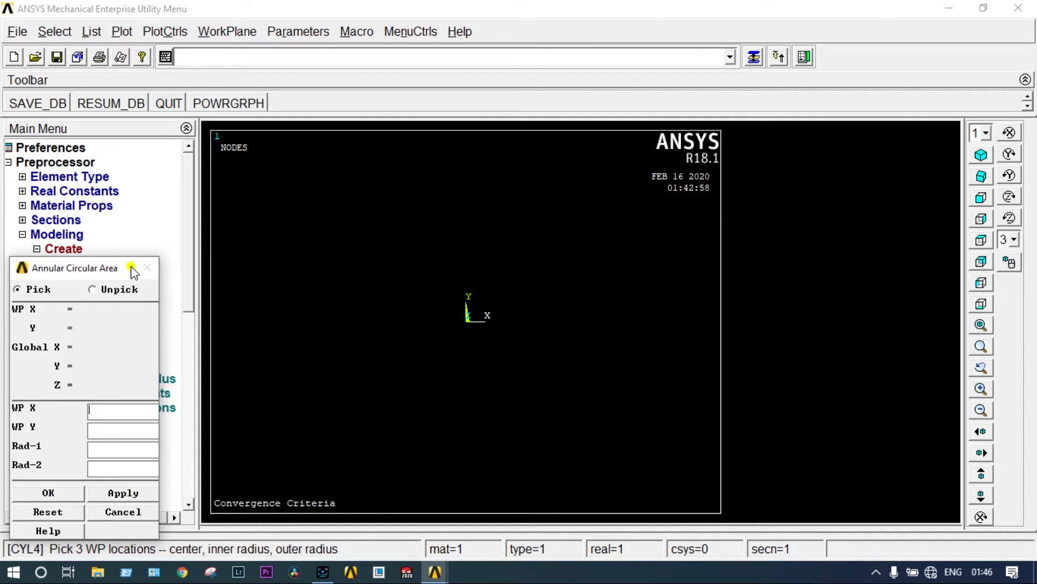
{"action": "left_click_drag", "start_coordinate": [134, 268], "coordinate": [156, 187]}
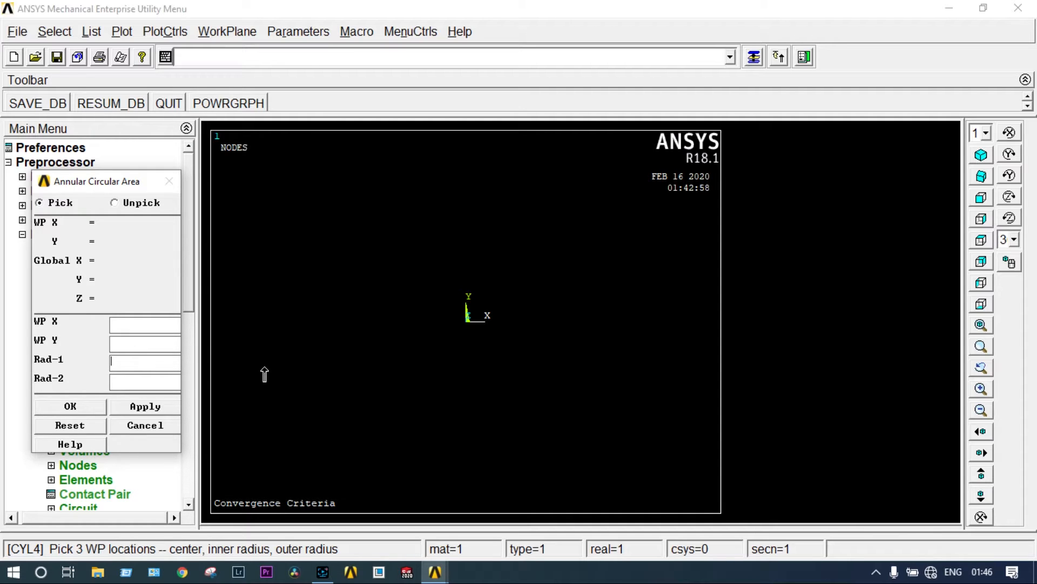
{"action": "type", "text": "60"}
{"action": "left_click", "coordinate": [139, 384]}
{"action": "type", "text": "40"}
{"action": "left_click", "coordinate": [145, 406]}
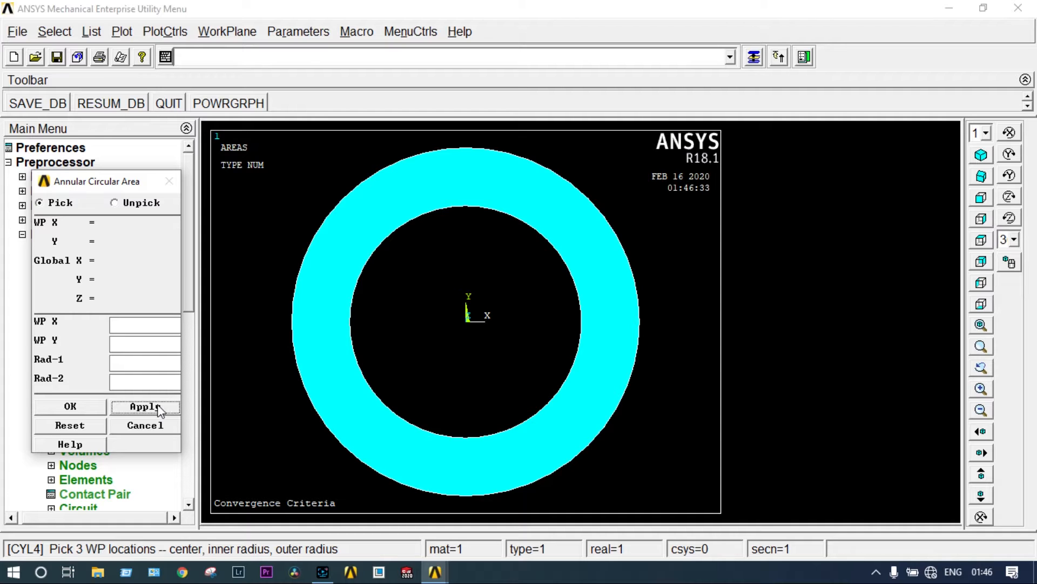
- Create a second annular area centred at WP X 200 with radii 40 and 25, and finish the annulus command
{"action": "left_click", "coordinate": [125, 326]}
{"action": "type", "text": "200"}
{"action": "left_click", "coordinate": [137, 364]}
{"action": "type", "text": "40"}
{"action": "left_click", "coordinate": [127, 385]}
{"action": "type", "text": "25"}
{"action": "left_click", "coordinate": [73, 406]}
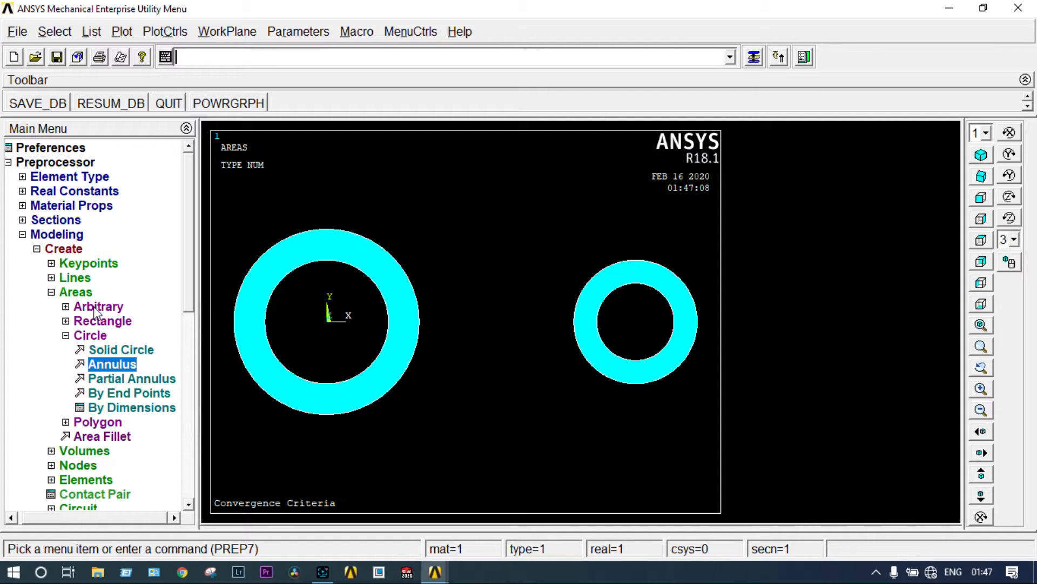
- Create a rectangular area joining the two rings, with its corner at WP X 50, WP Y -20, width 120 and height 40
{"action": "left_click", "coordinate": [103, 322]}
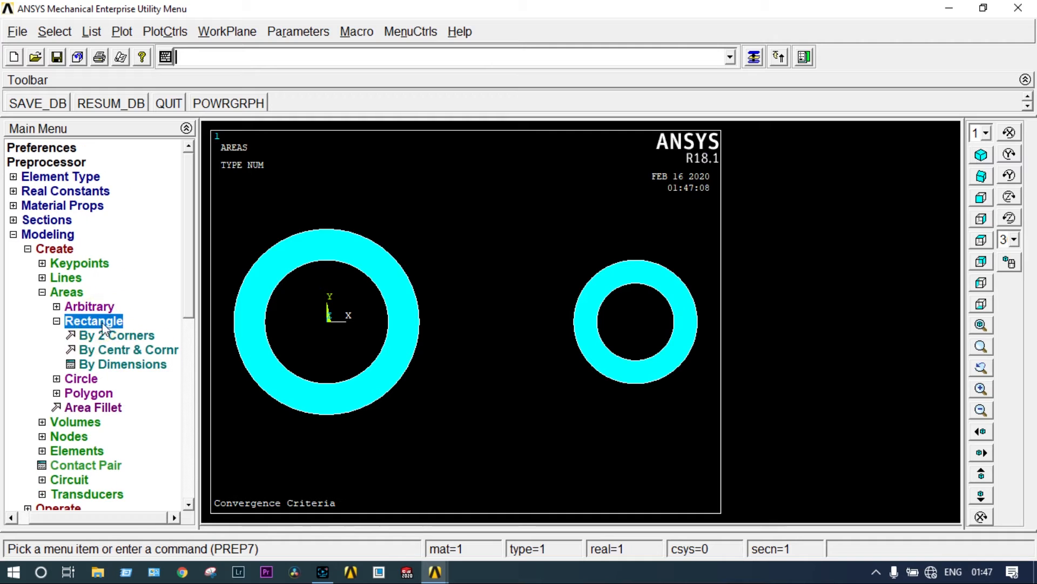
{"action": "left_click", "coordinate": [113, 334]}
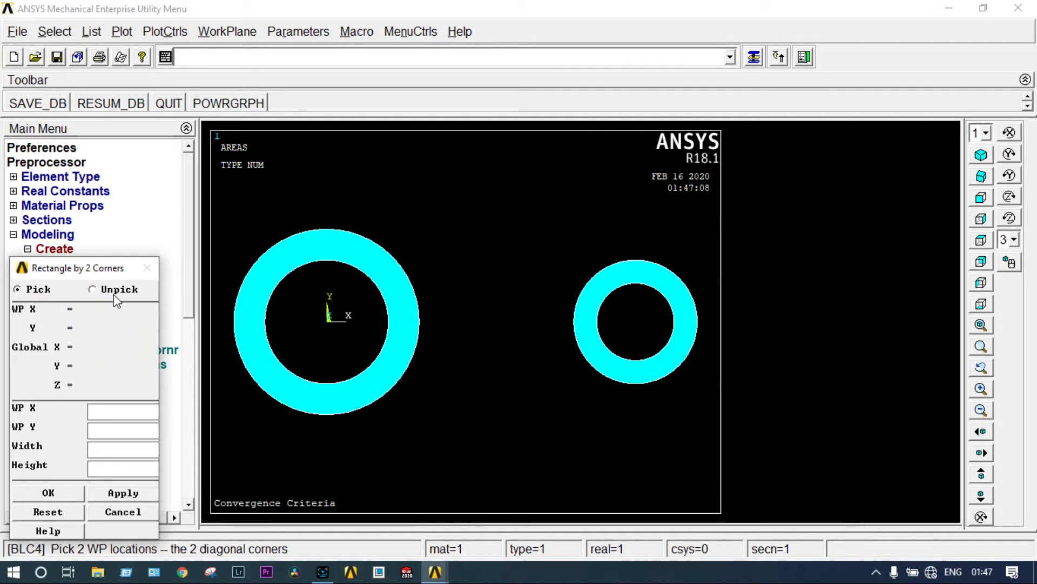
{"action": "left_click_drag", "start_coordinate": [120, 268], "coordinate": [142, 189]}
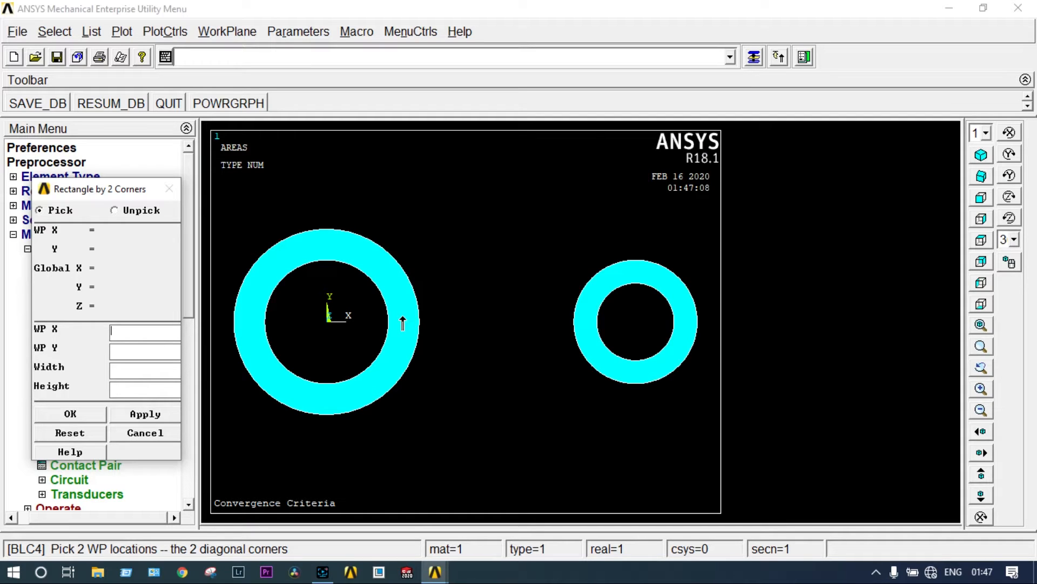
{"action": "type", "text": "50"}
{"action": "left_click", "coordinate": [149, 351]}
{"action": "type", "text": "-20"}
{"action": "left_click", "coordinate": [143, 374]}
{"action": "type", "text": "120"}
{"action": "left_click", "coordinate": [134, 391]}
{"action": "type", "text": "40"}
{"action": "left_click", "coordinate": [95, 412]}
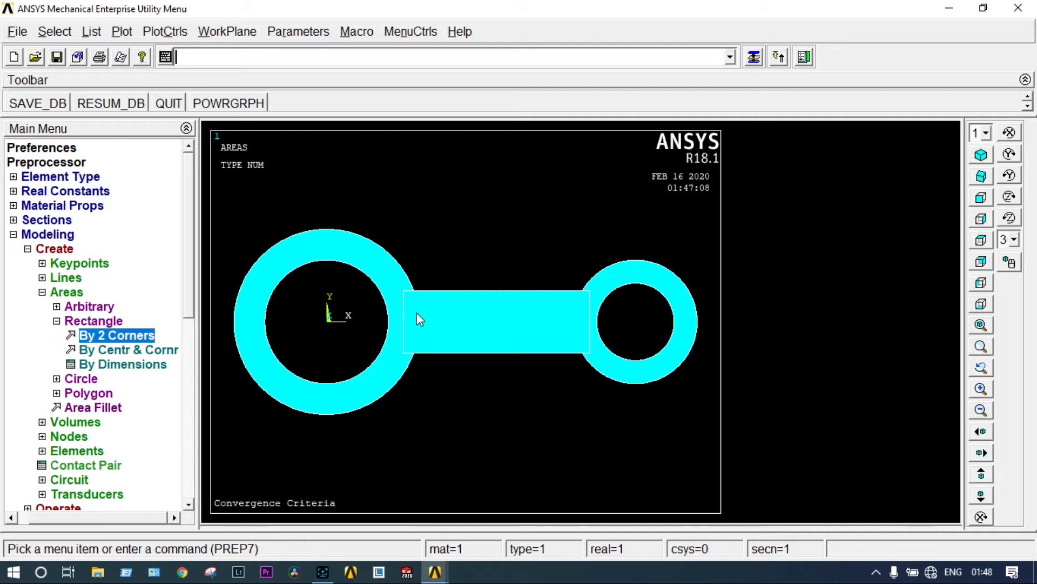
- Merge both rings and the rectangle into one area with the Boolean Add operation
{"action": "left_click", "coordinate": [27, 249]}
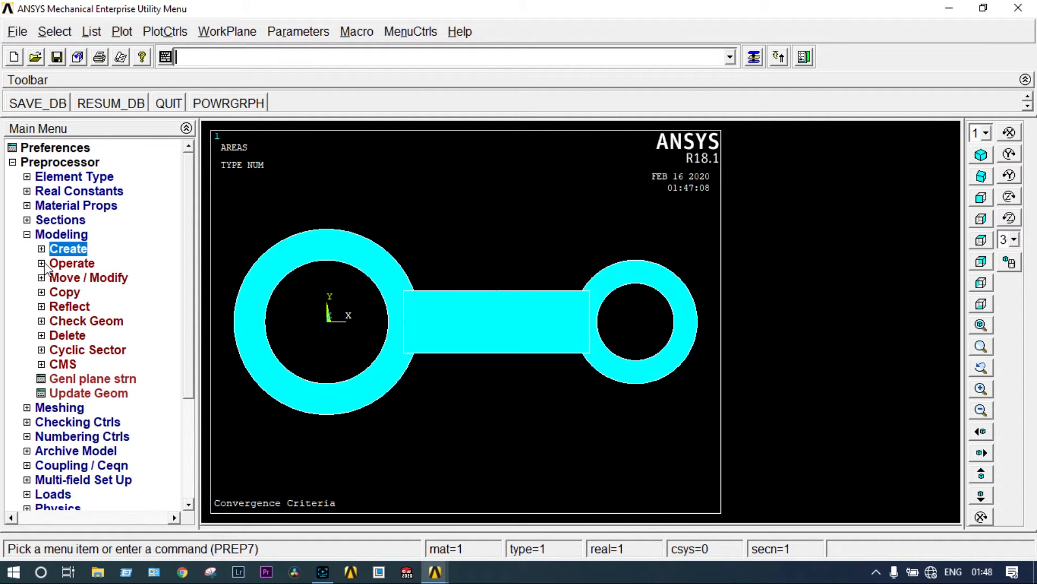
{"action": "left_click", "coordinate": [42, 263]}
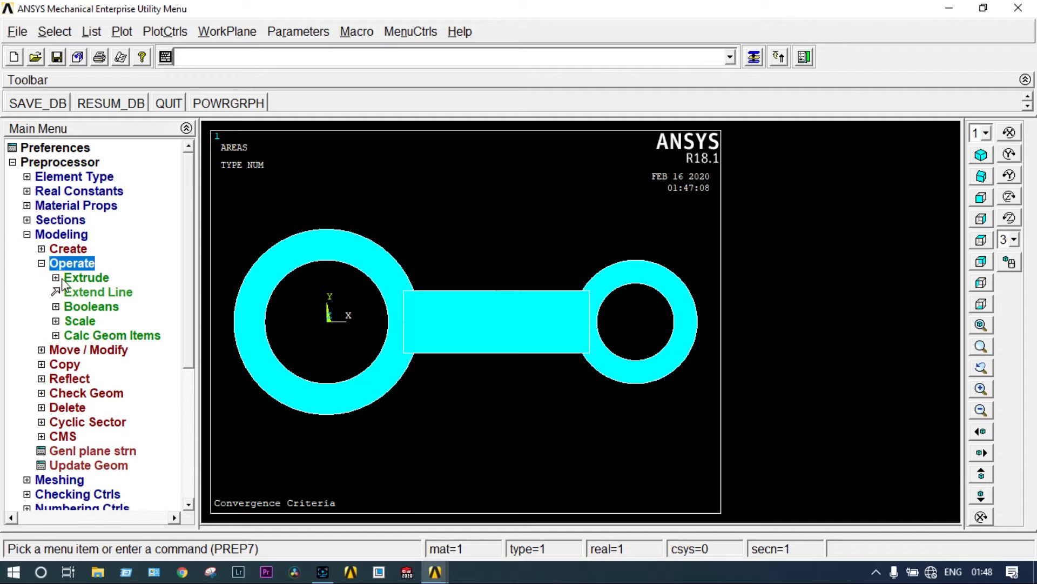
{"action": "left_click", "coordinate": [71, 308]}
{"action": "left_click", "coordinate": [87, 333]}
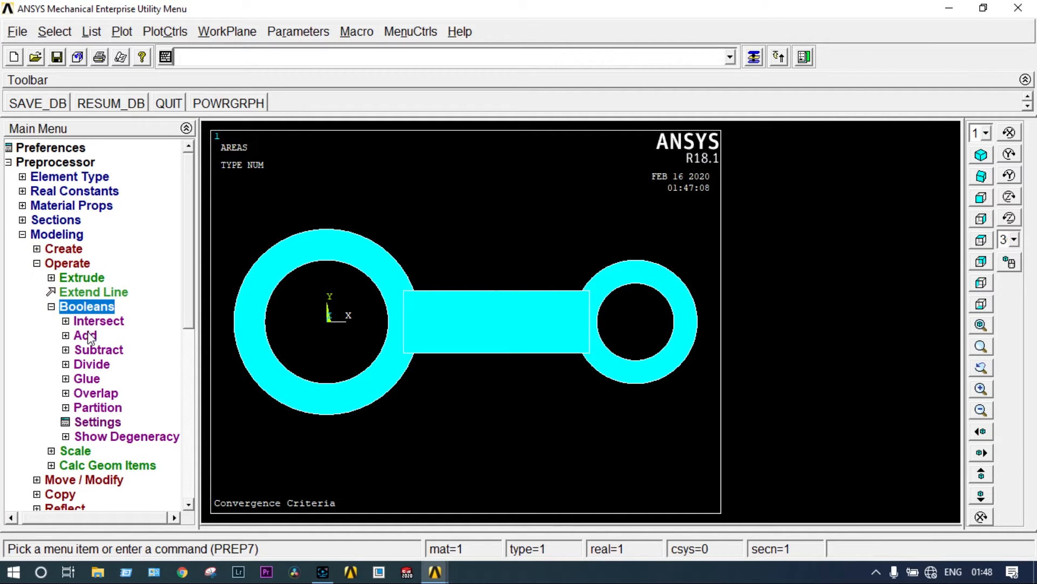
{"action": "left_click", "coordinate": [105, 364]}
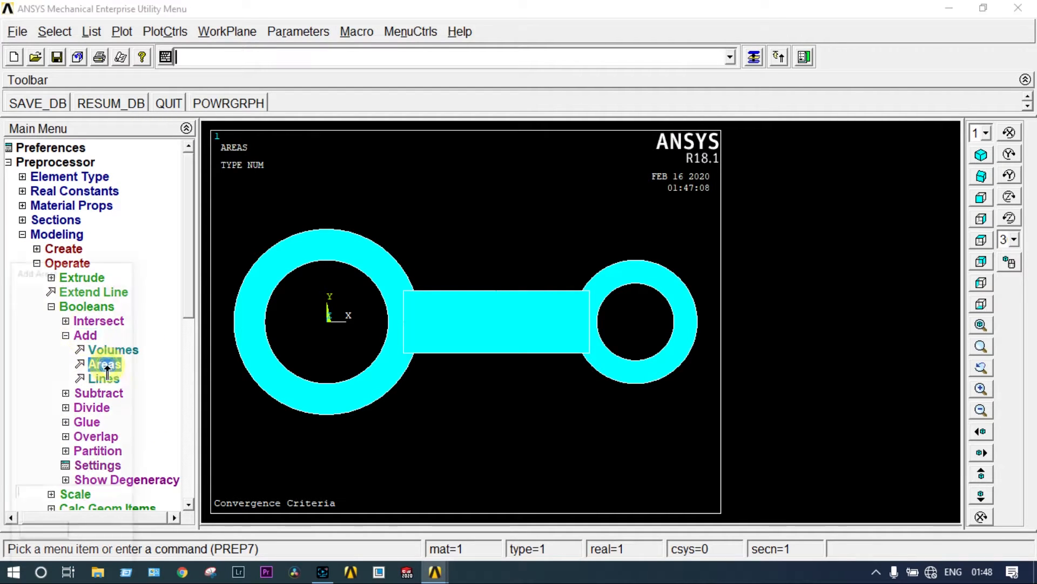
{"action": "left_click_drag", "start_coordinate": [104, 273], "coordinate": [127, 136]}
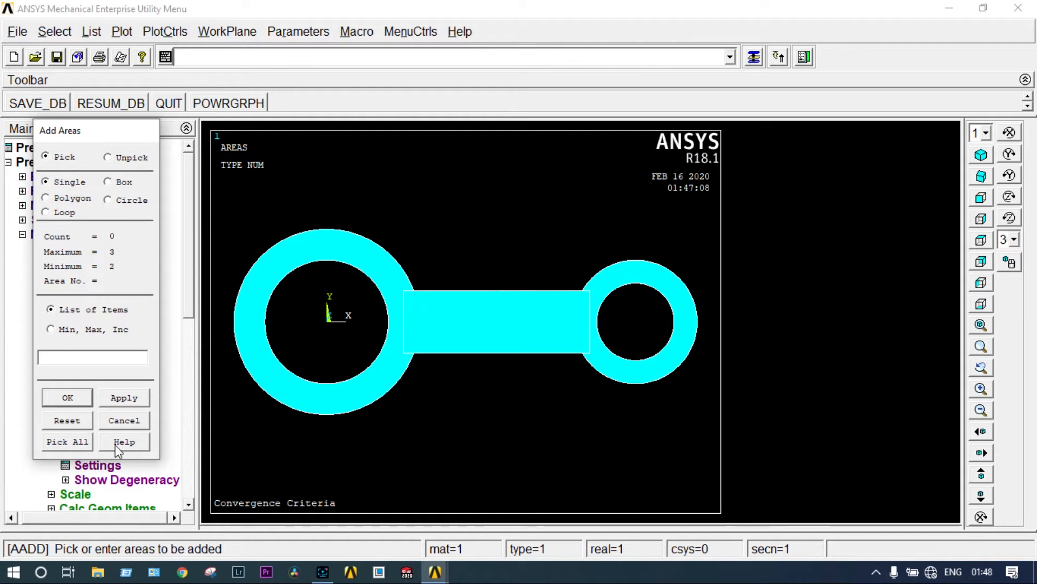
{"action": "left_click", "coordinate": [78, 442]}
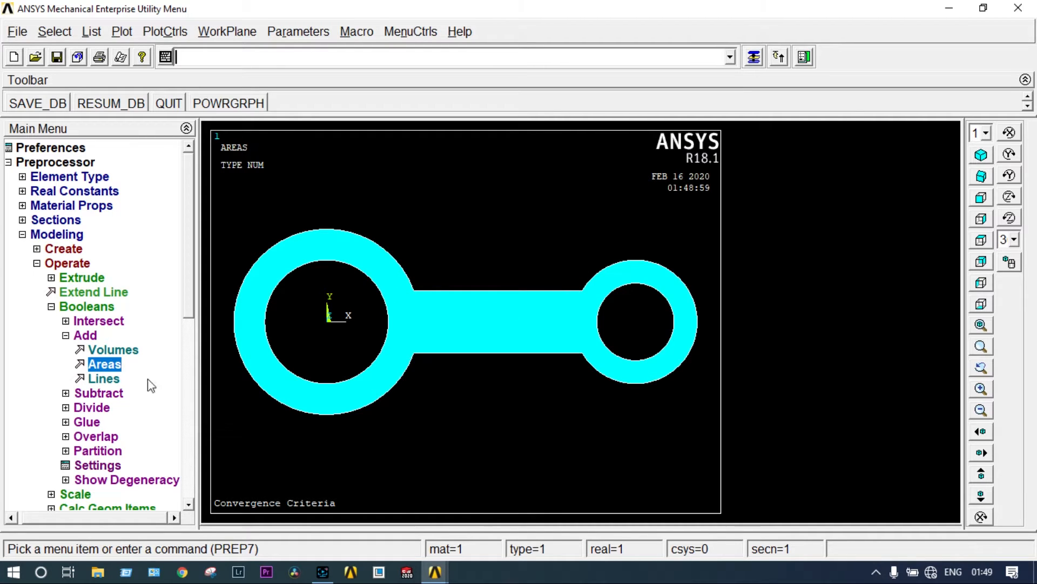
- Create a line fillet between the large ring's upper outer arc and the top edge of the connecting bar
{"action": "left_click", "coordinate": [63, 248]}
{"action": "left_click", "coordinate": [71, 277]}
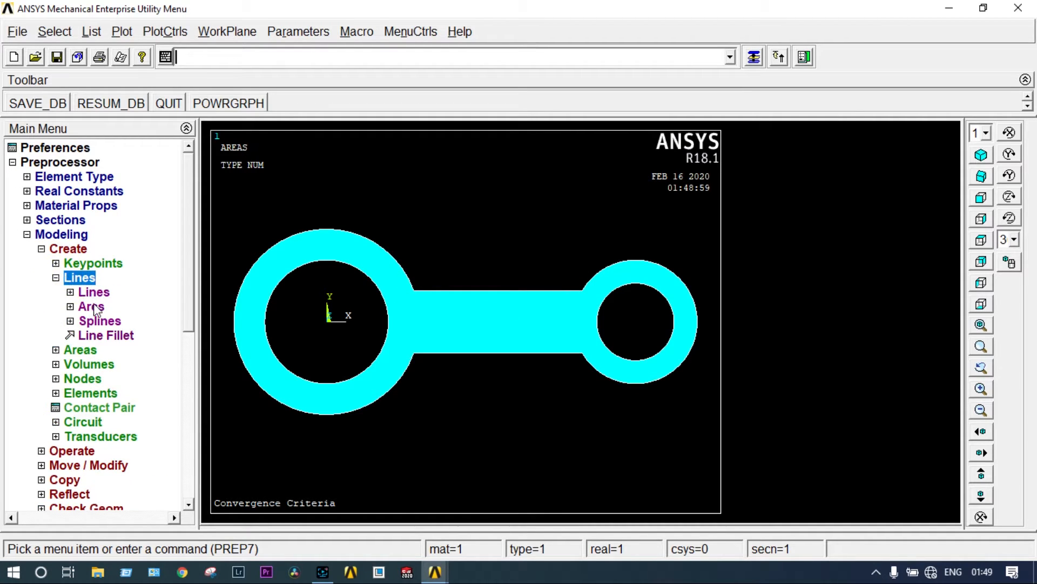
{"action": "left_click", "coordinate": [107, 335]}
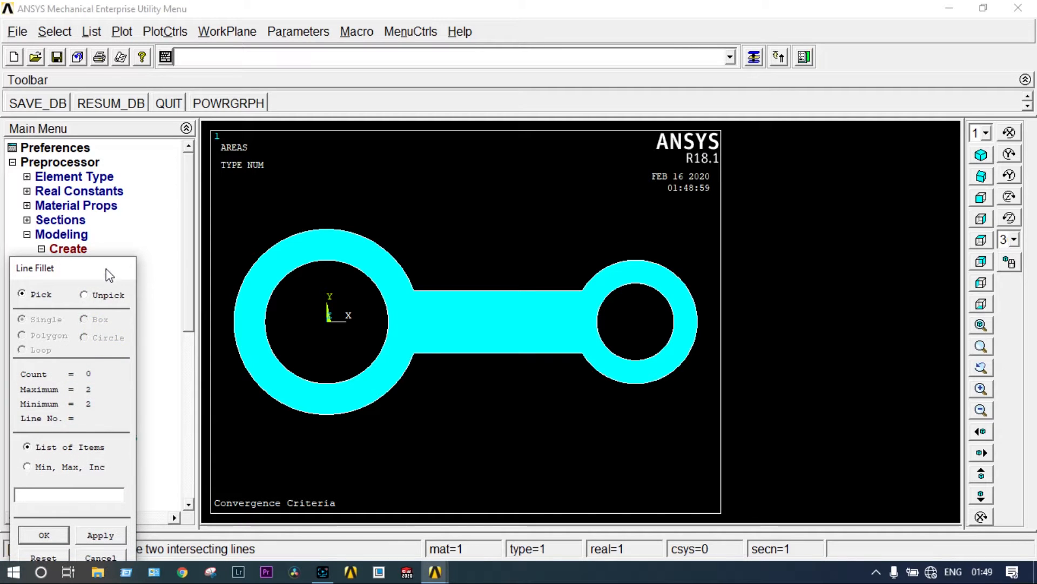
{"action": "left_click_drag", "start_coordinate": [106, 268], "coordinate": [136, 160]}
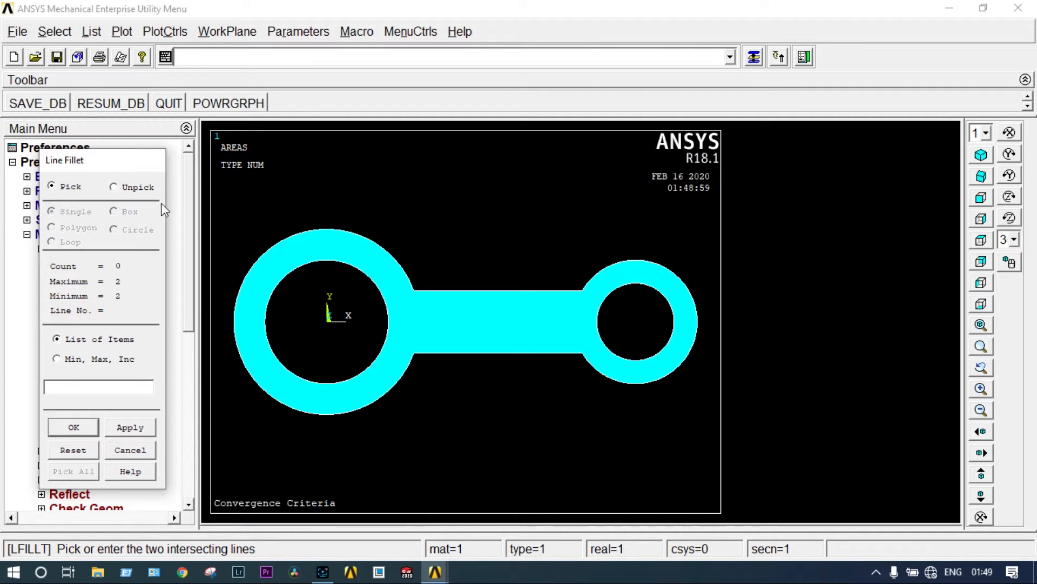
{"action": "left_click", "coordinate": [401, 268]}
{"action": "left_click", "coordinate": [427, 291]}
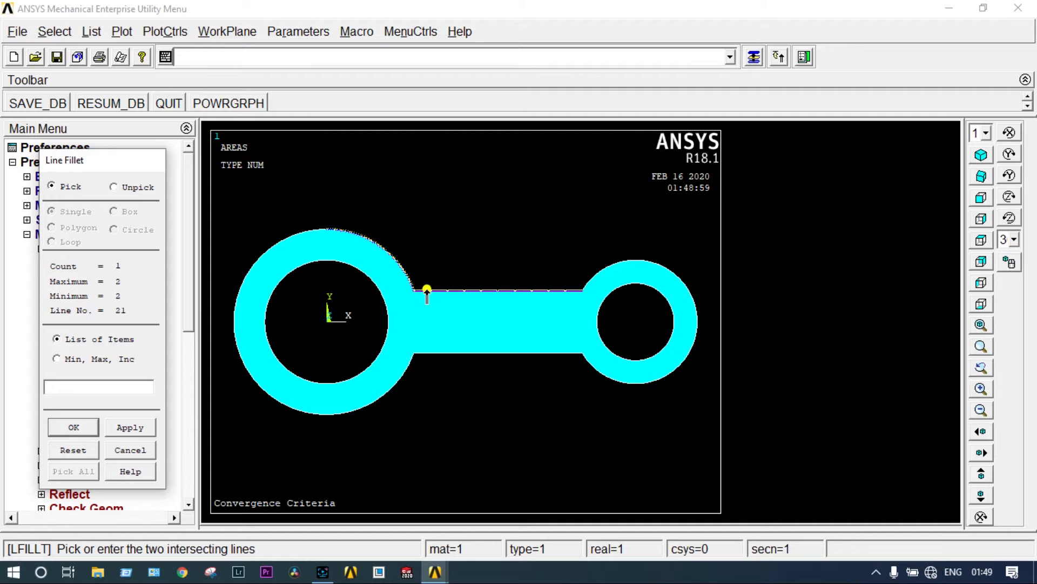
{"action": "left_click", "coordinate": [136, 427]}
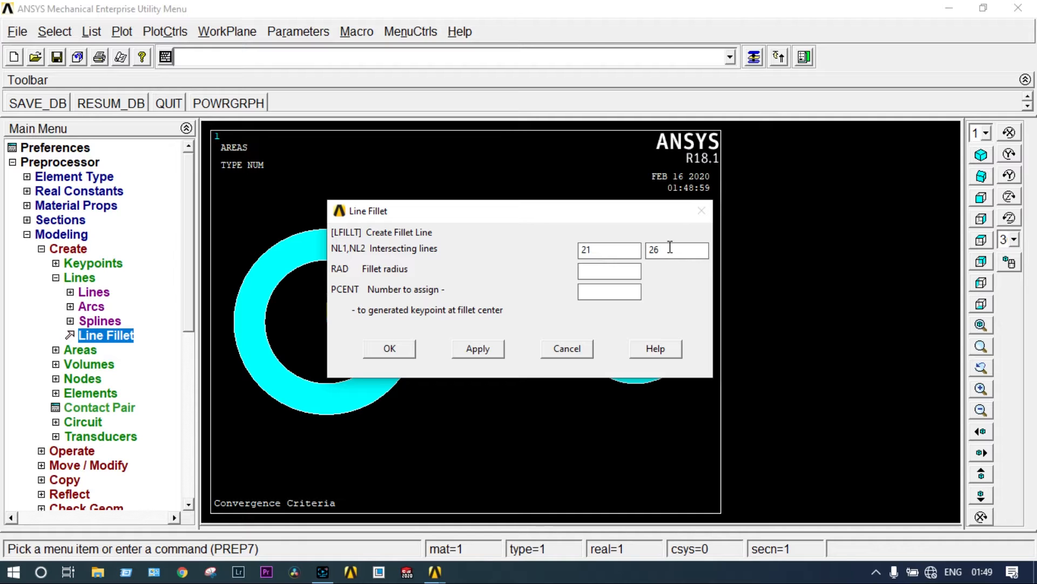
{"action": "left_click", "coordinate": [594, 273]}
{"action": "left_click", "coordinate": [491, 352]}
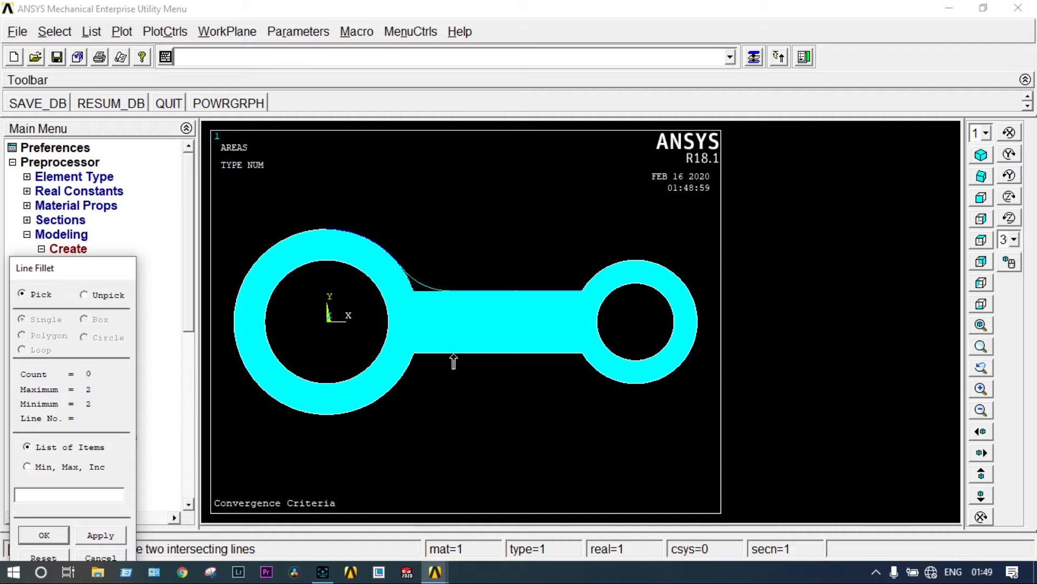
- Create a line fillet of radius 40 between the bar's bottom edge and the large ring's lower outer arc
{"action": "left_click", "coordinate": [433, 355]}
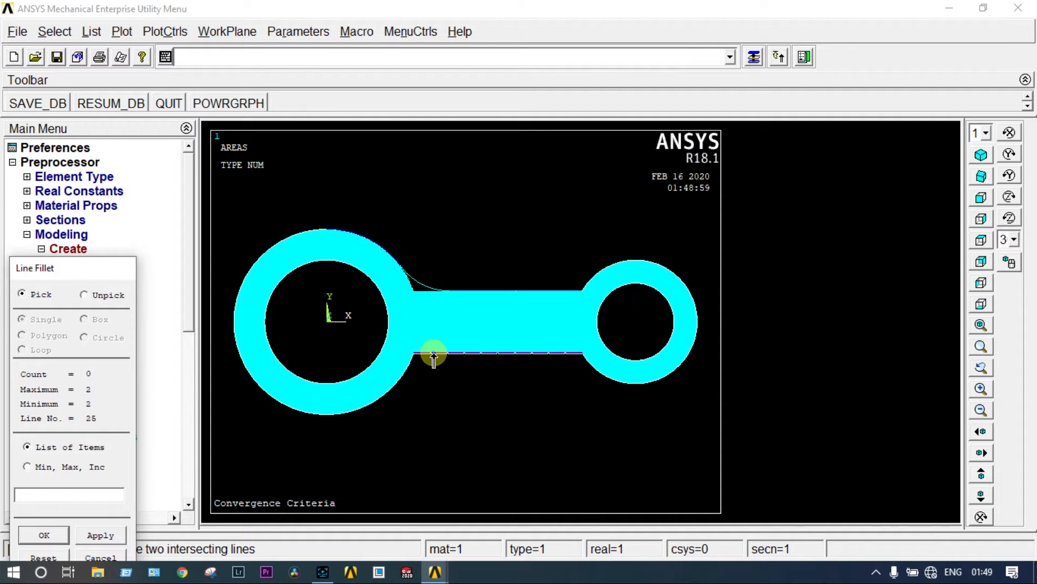
{"action": "left_click", "coordinate": [404, 372]}
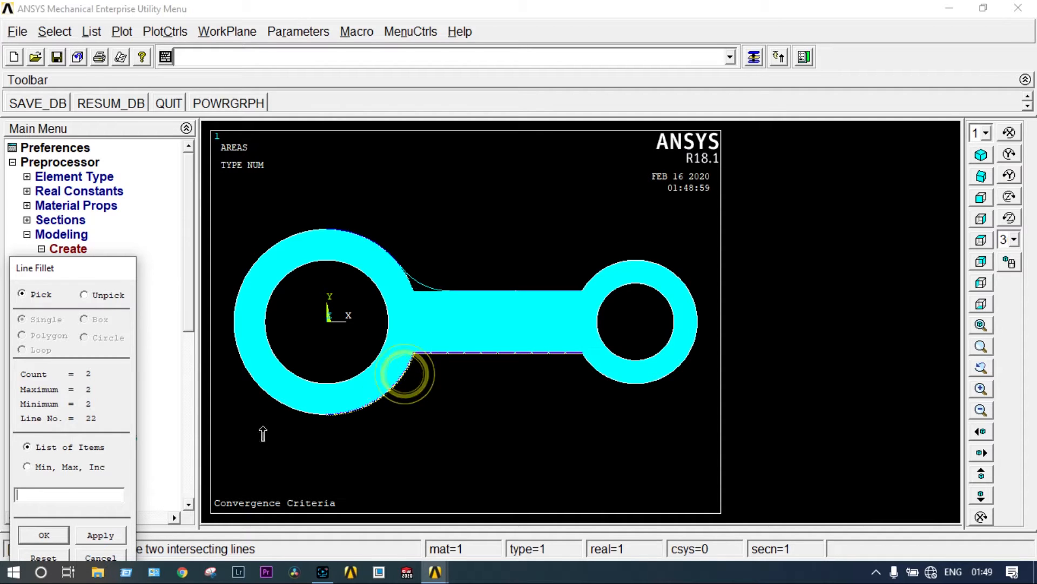
{"action": "left_click", "coordinate": [99, 532]}
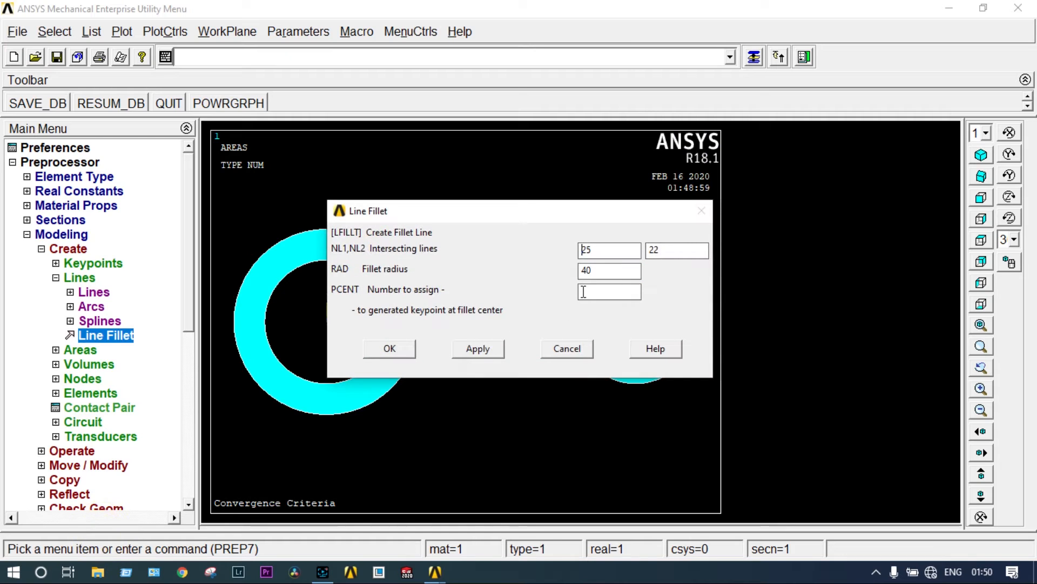
{"action": "left_click", "coordinate": [478, 348]}
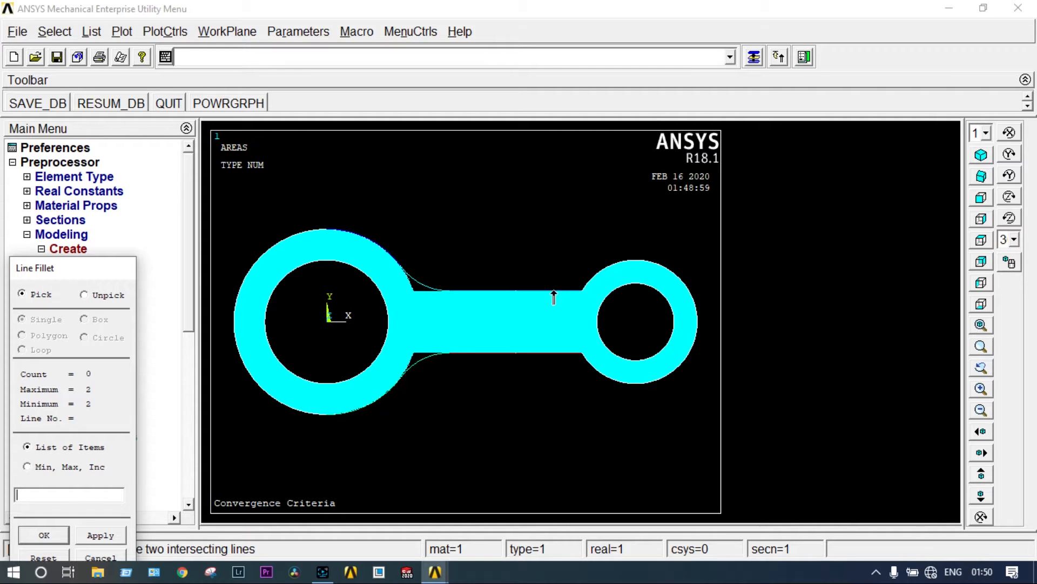
- Create a line fillet of radius 20 between the small ring's upper outer arc and the bar's top edge
{"action": "left_click", "coordinate": [587, 279]}
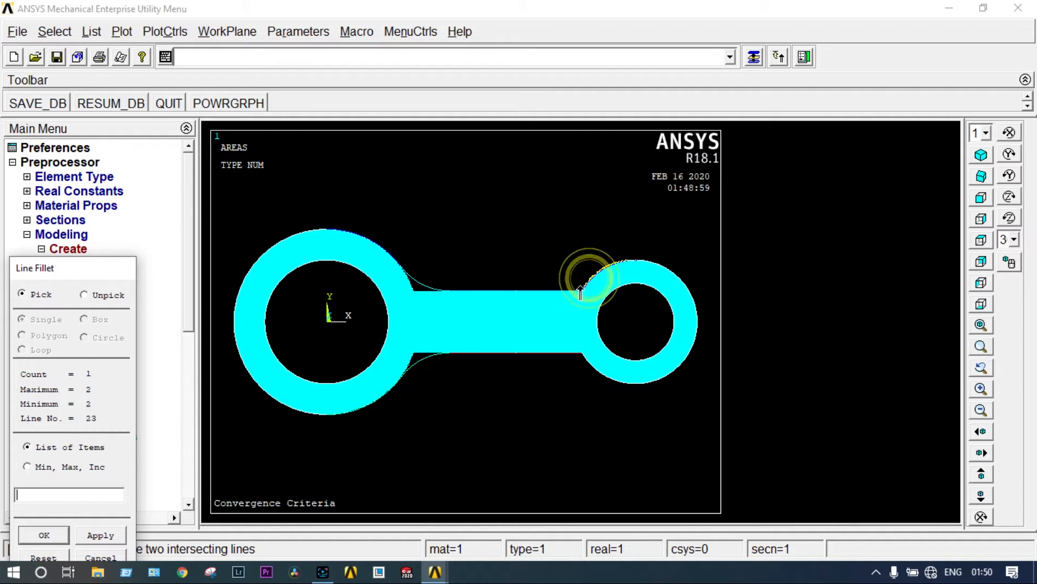
{"action": "left_click", "coordinate": [581, 290]}
{"action": "left_click", "coordinate": [81, 535]}
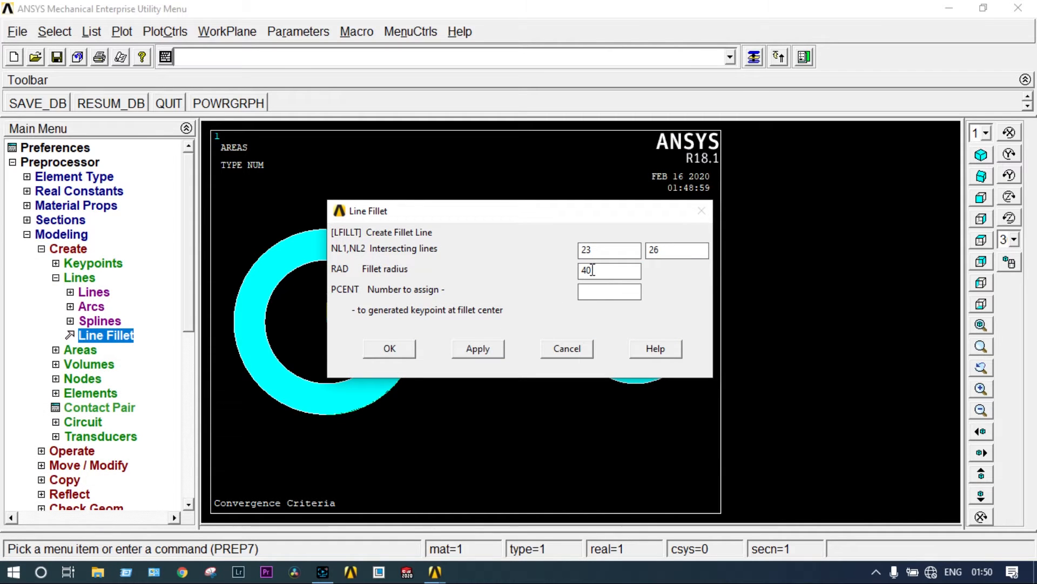
{"action": "left_click", "coordinate": [592, 270]}
{"action": "type", "text": "2"}
{"action": "left_click", "coordinate": [465, 348]}
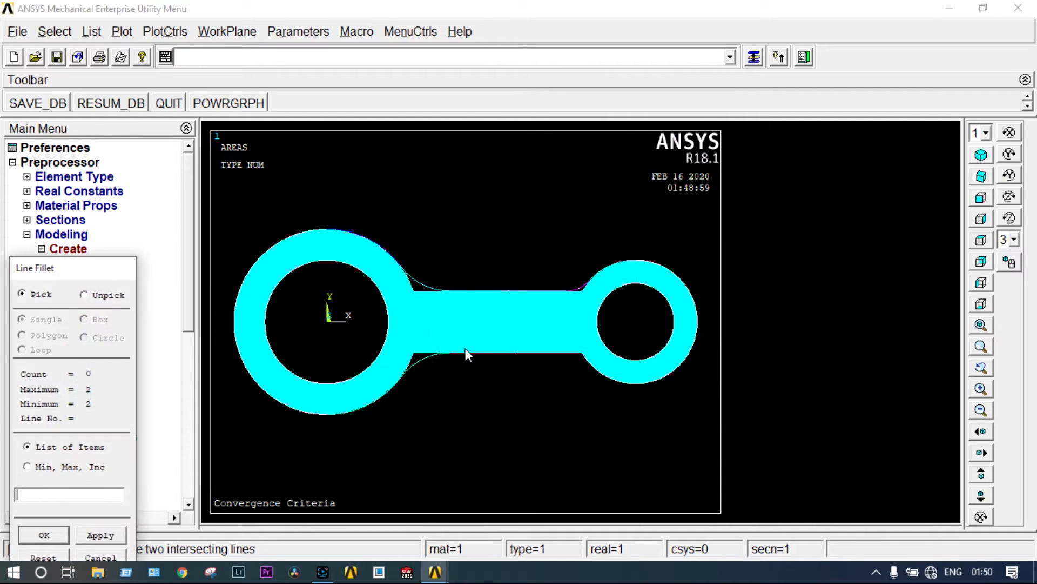
- Create a line fillet of radius 20 between the bar's bottom edge and the small ring's lower outer arc, finishing the fillet command
{"action": "left_click", "coordinate": [563, 353]}
{"action": "left_click", "coordinate": [586, 356]}
{"action": "left_click", "coordinate": [54, 533]}
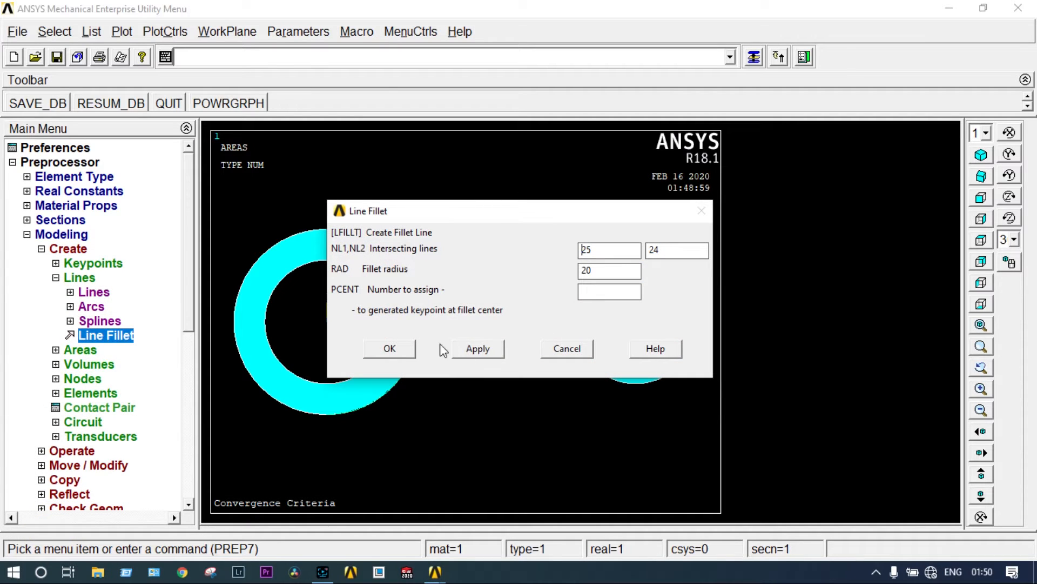
{"action": "left_click", "coordinate": [399, 348]}
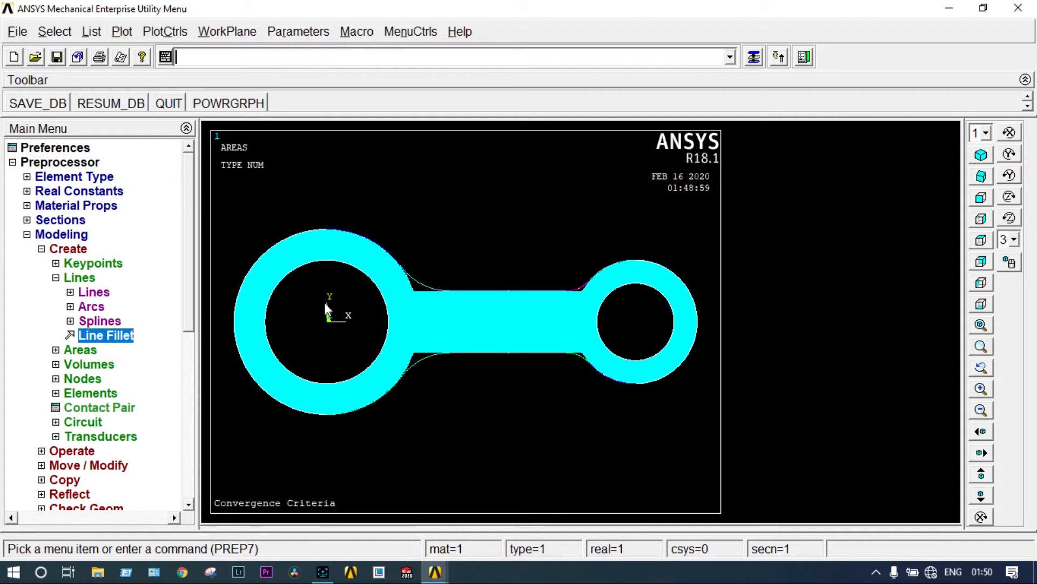
- Create an area by lines from the three lines enclosing the upper fillet gap beside the large ring
{"action": "left_click", "coordinate": [87, 350]}
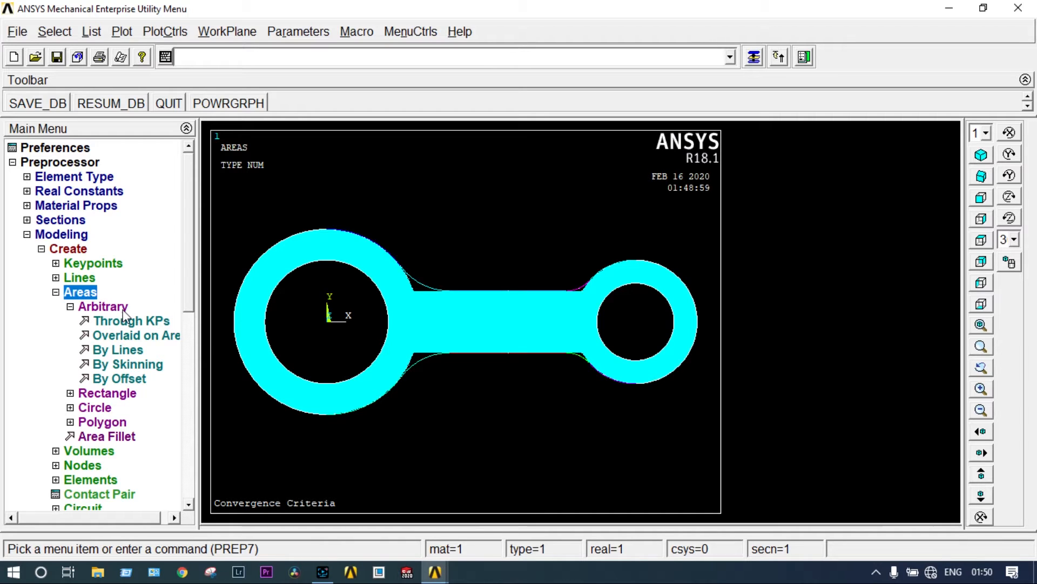
{"action": "left_click", "coordinate": [123, 350]}
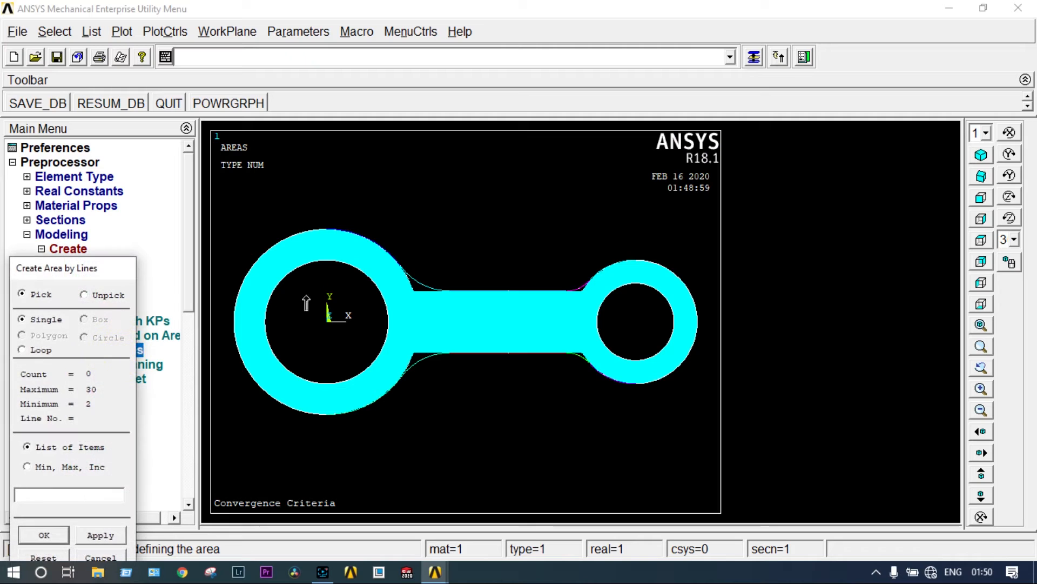
{"action": "left_click", "coordinate": [422, 291]}
{"action": "left_click", "coordinate": [413, 284]}
{"action": "left_click", "coordinate": [415, 285]}
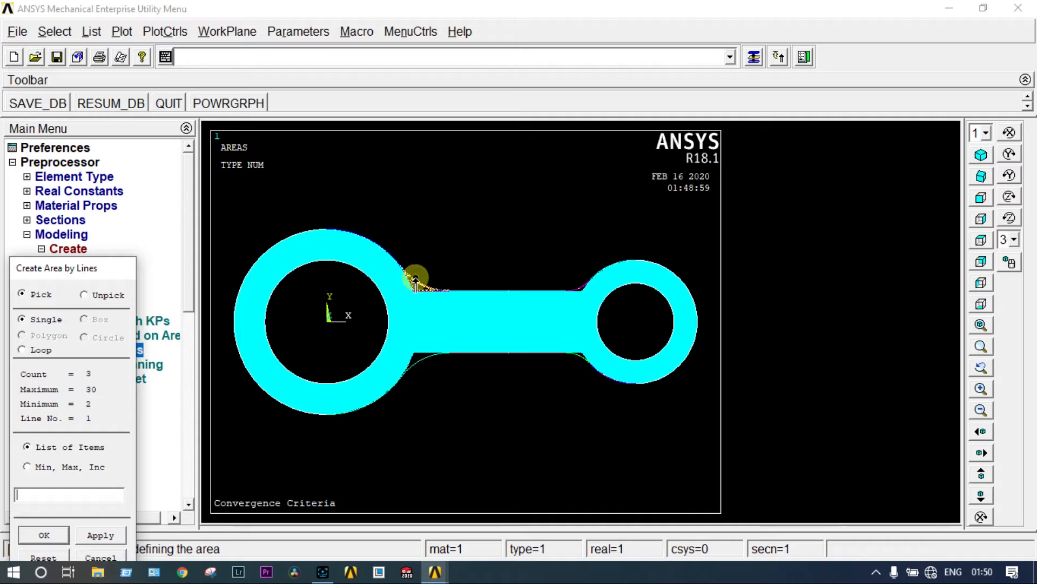
{"action": "left_click", "coordinate": [106, 535]}
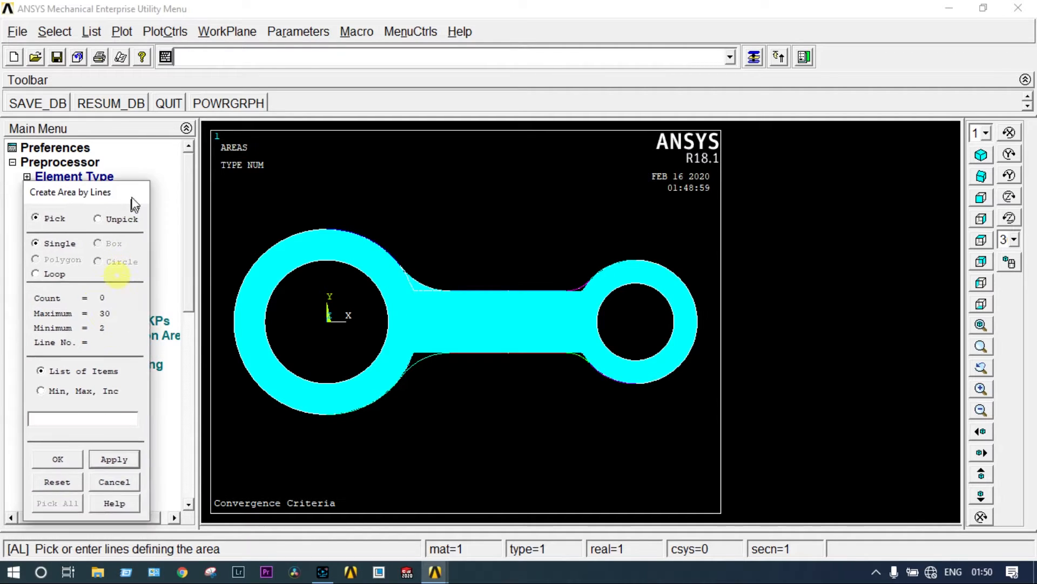
- Create an area from the three lines enclosing the lower fillet gap beside the large ring
{"action": "left_click", "coordinate": [426, 353]}
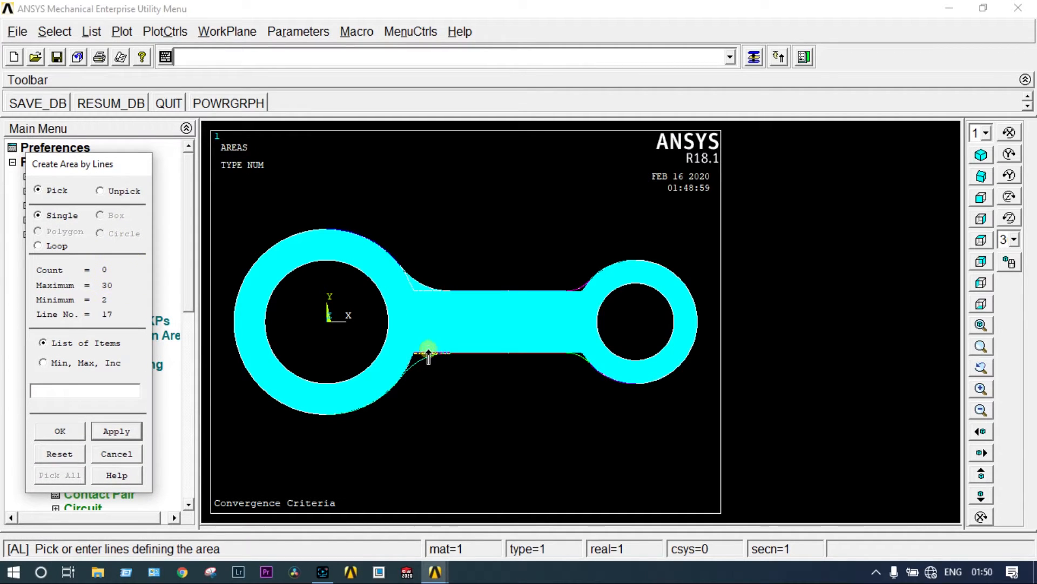
{"action": "left_click", "coordinate": [413, 359]}
{"action": "left_click", "coordinate": [416, 358]}
{"action": "left_click", "coordinate": [115, 431]}
- Create an area from the three lines enclosing the upper fillet gap beside the small ring
{"action": "left_click", "coordinate": [579, 287]}
{"action": "left_click", "coordinate": [579, 288]}
{"action": "left_click", "coordinate": [584, 283]}
{"action": "left_click", "coordinate": [117, 431]}
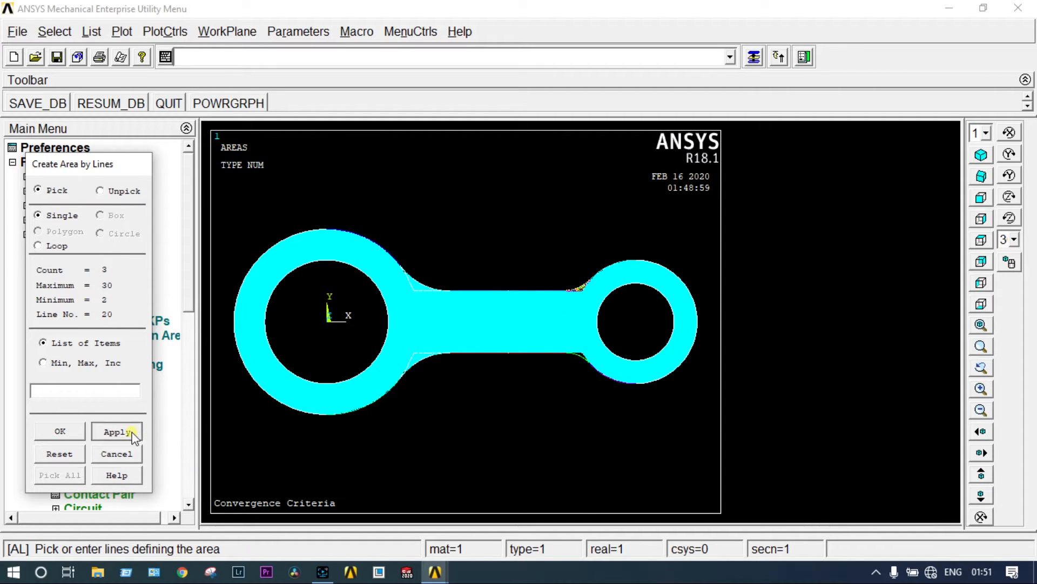
- Create an area from the lines enclosing the lower fillet gap beside the small ring, and finish the area-by-lines command
{"action": "left_click", "coordinate": [578, 355]}
{"action": "left_click", "coordinate": [580, 349]}
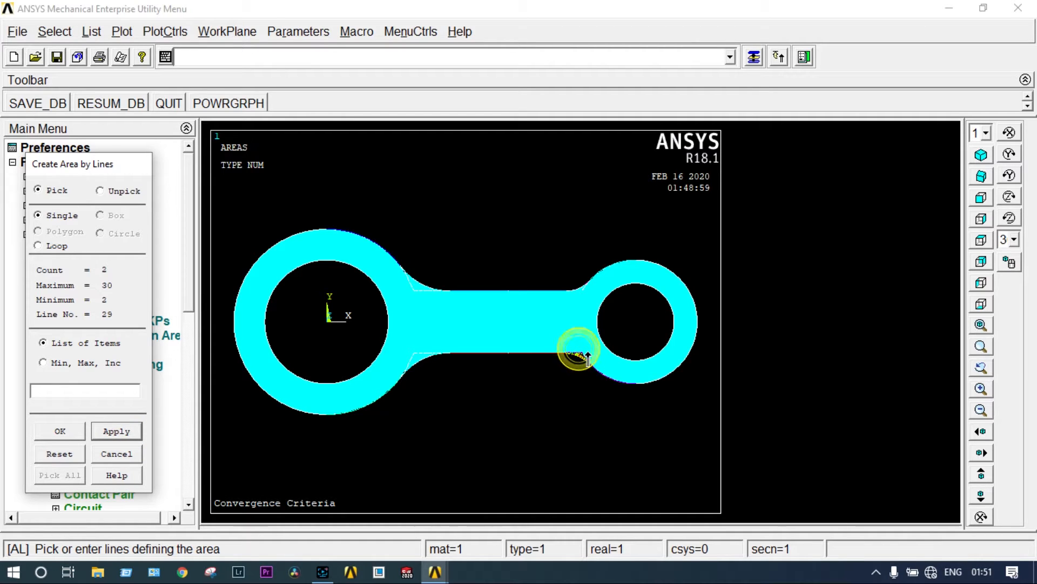
{"action": "left_click", "coordinate": [55, 428]}
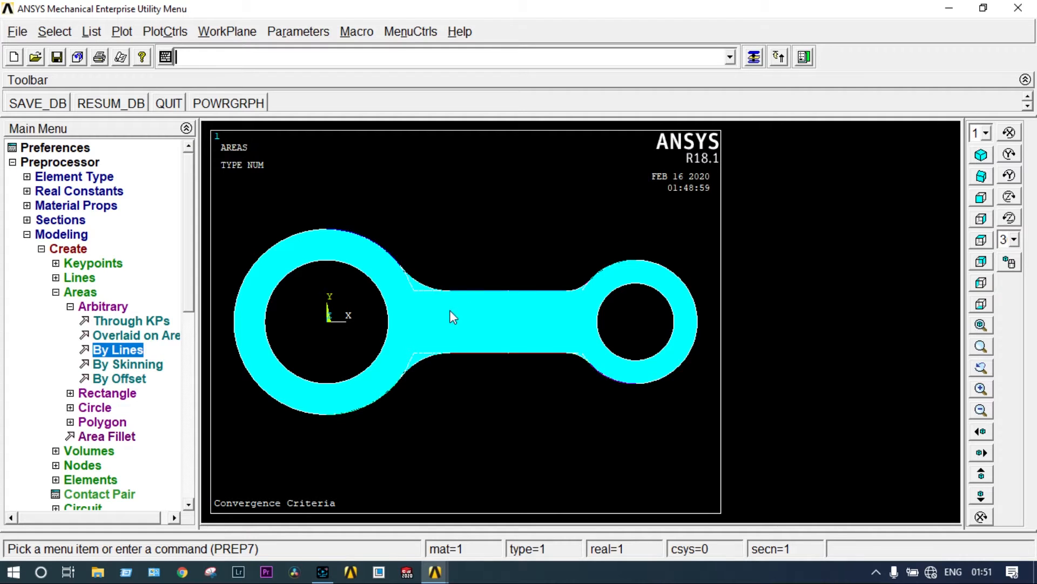
- Merge the link body and the four fillet areas into one area with the Boolean Add operation
{"action": "left_click", "coordinate": [56, 292]}
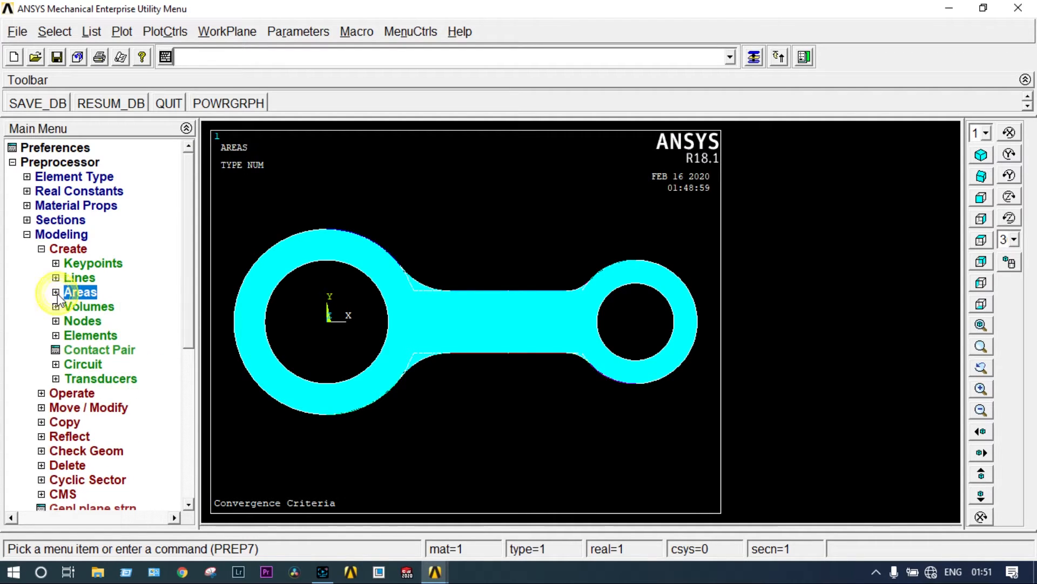
{"action": "left_click", "coordinate": [42, 249]}
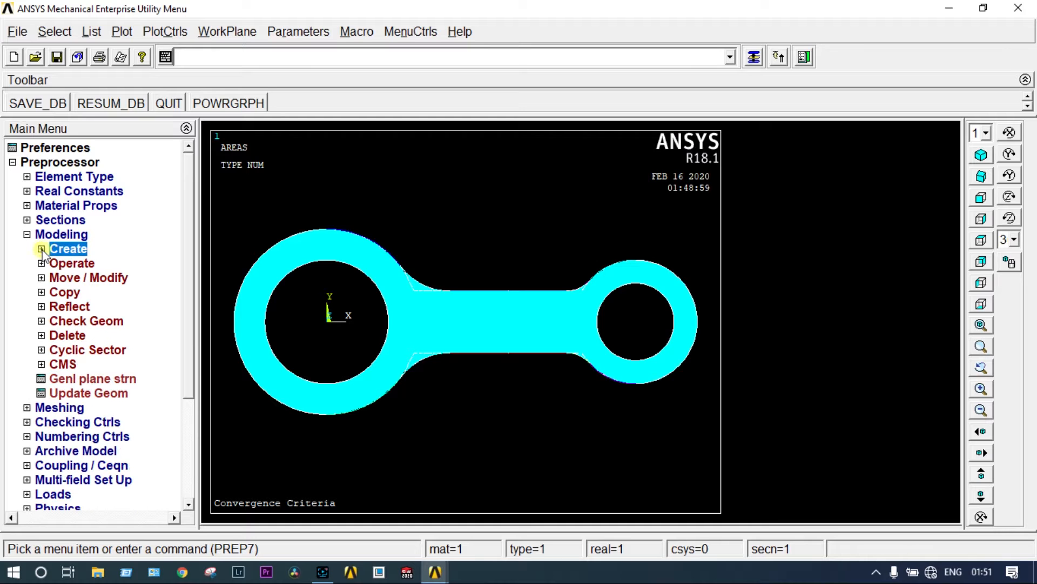
{"action": "left_click", "coordinate": [64, 264]}
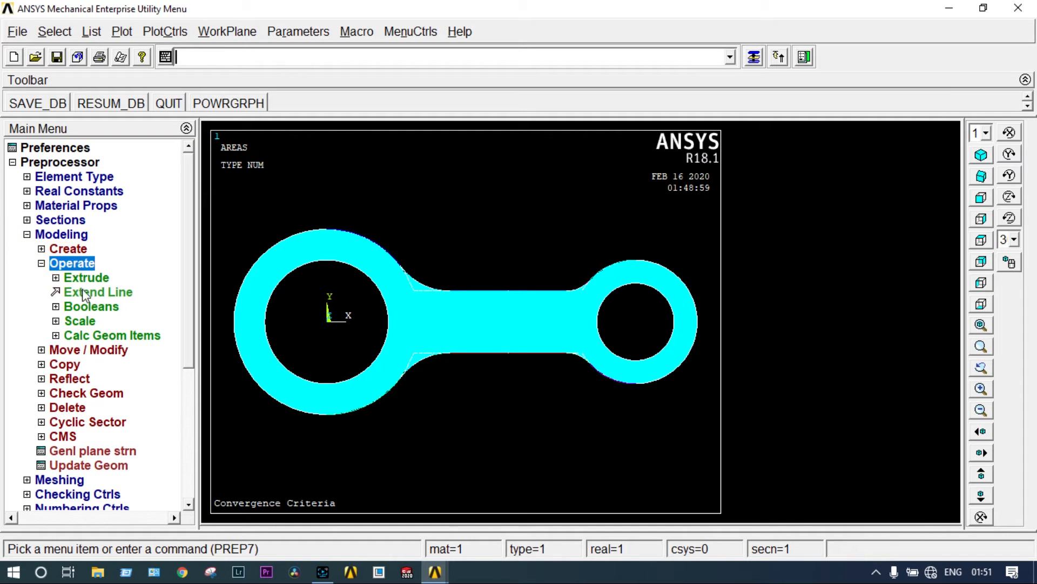
{"action": "left_click", "coordinate": [85, 309]}
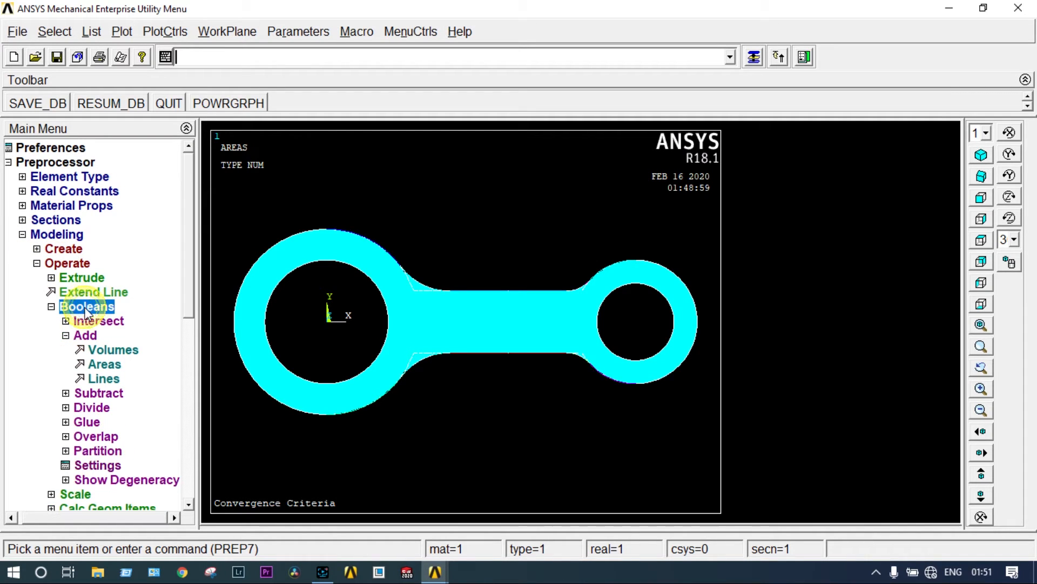
{"action": "left_click", "coordinate": [107, 365]}
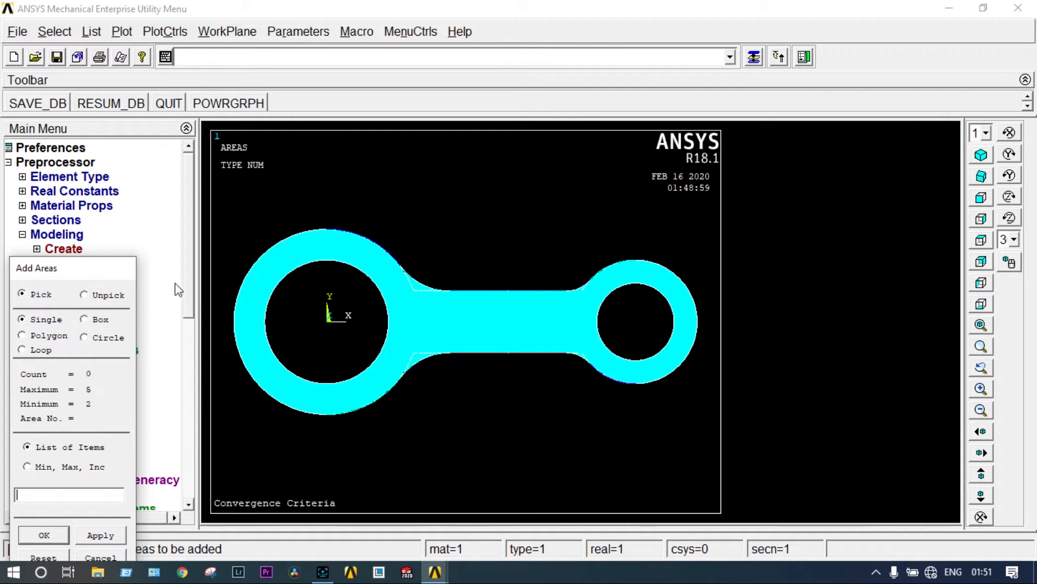
{"action": "left_click_drag", "start_coordinate": [116, 278], "coordinate": [152, 183]}
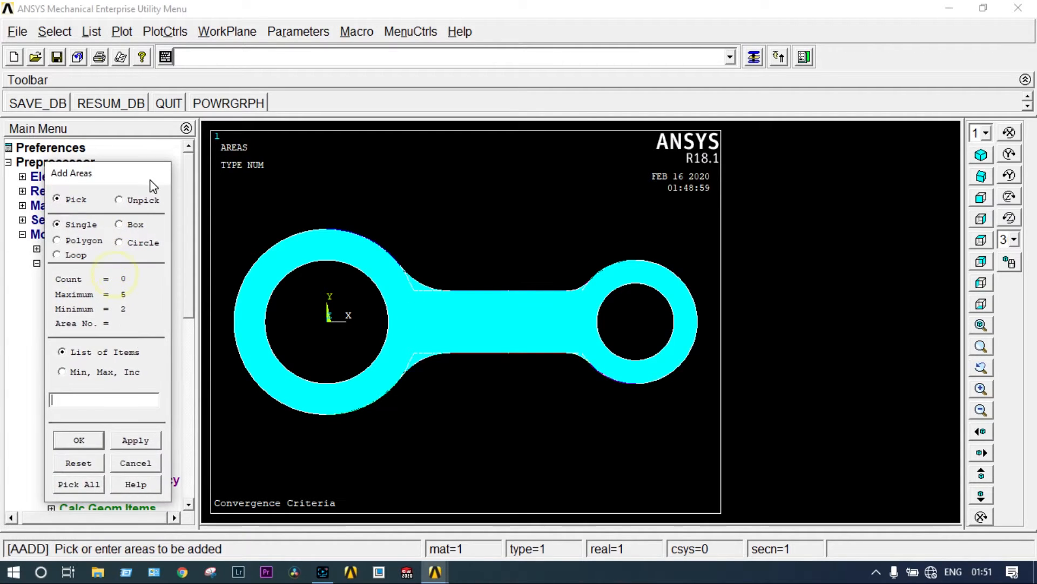
{"action": "left_click", "coordinate": [91, 485]}
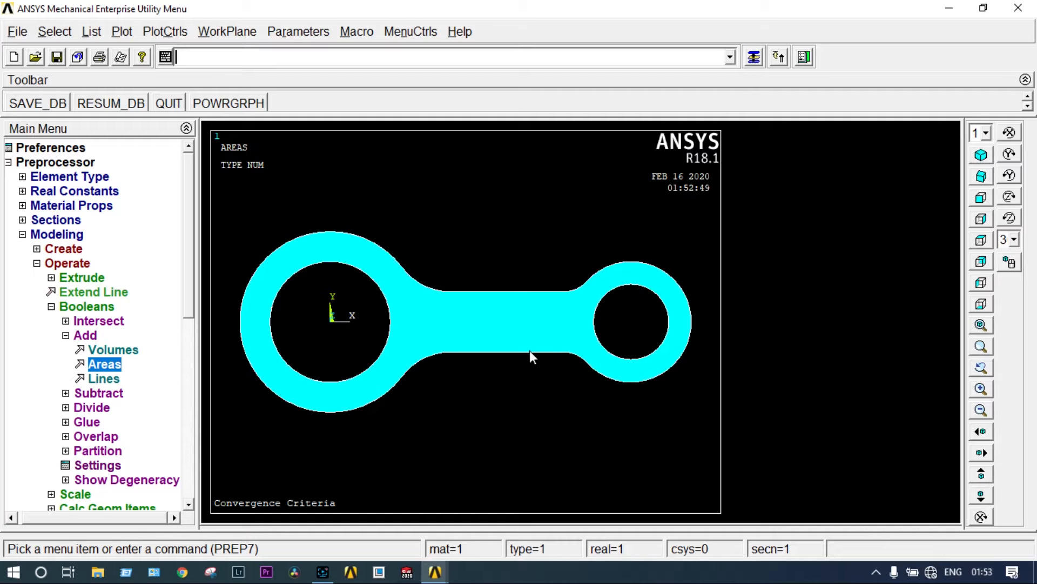
- Set the manual element edge length on all areas to 10
{"action": "left_click", "coordinate": [51, 306]}
{"action": "left_click", "coordinate": [41, 263]}
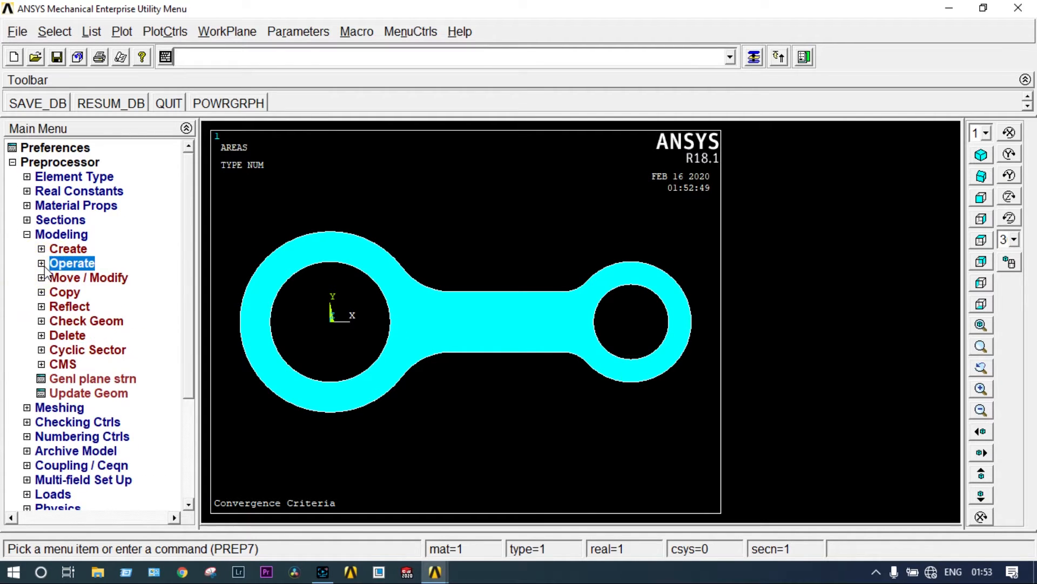
{"action": "left_click", "coordinate": [27, 234]}
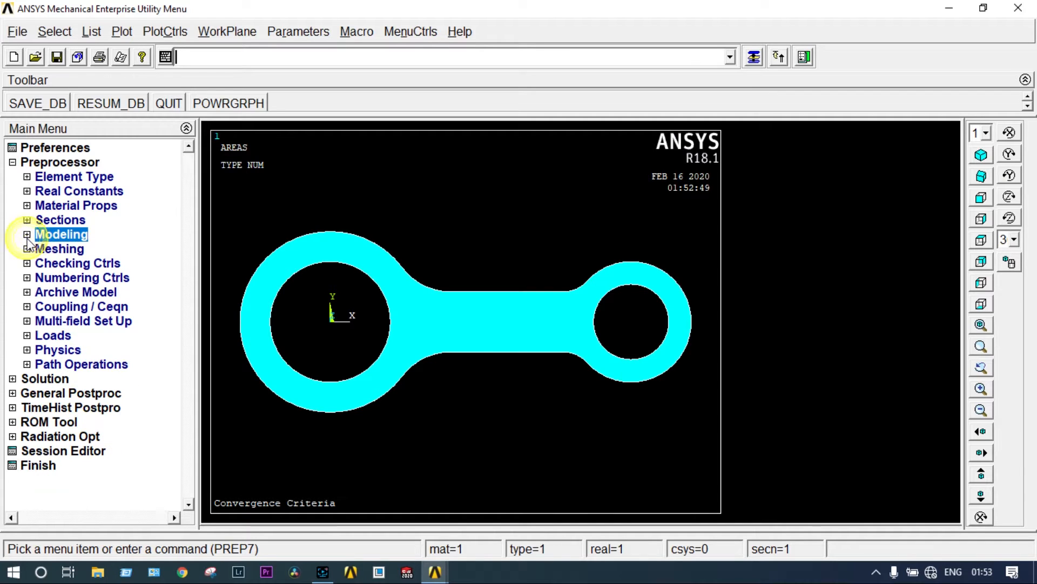
{"action": "left_click", "coordinate": [61, 250]}
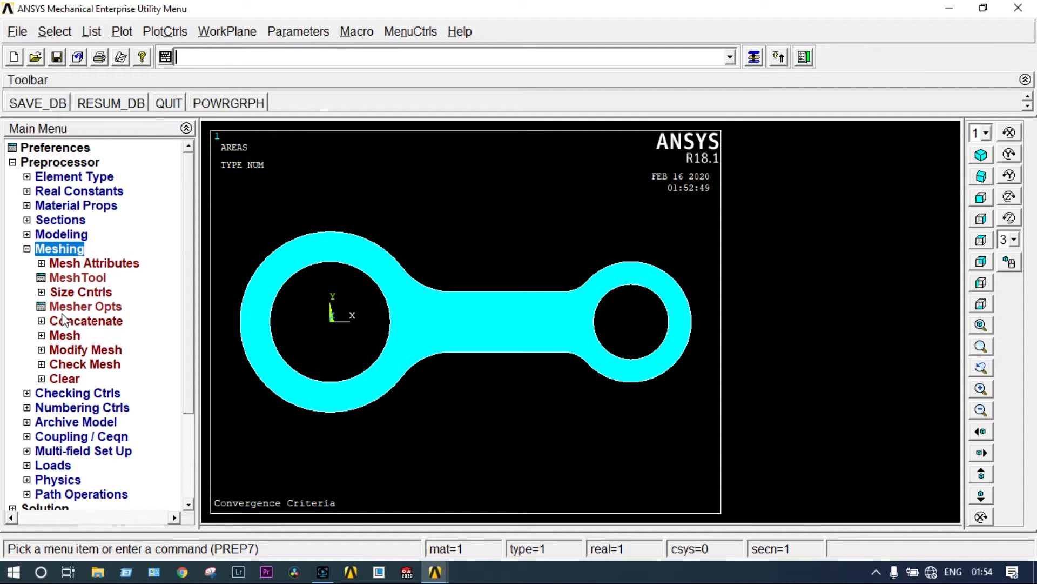
{"action": "left_click", "coordinate": [64, 294]}
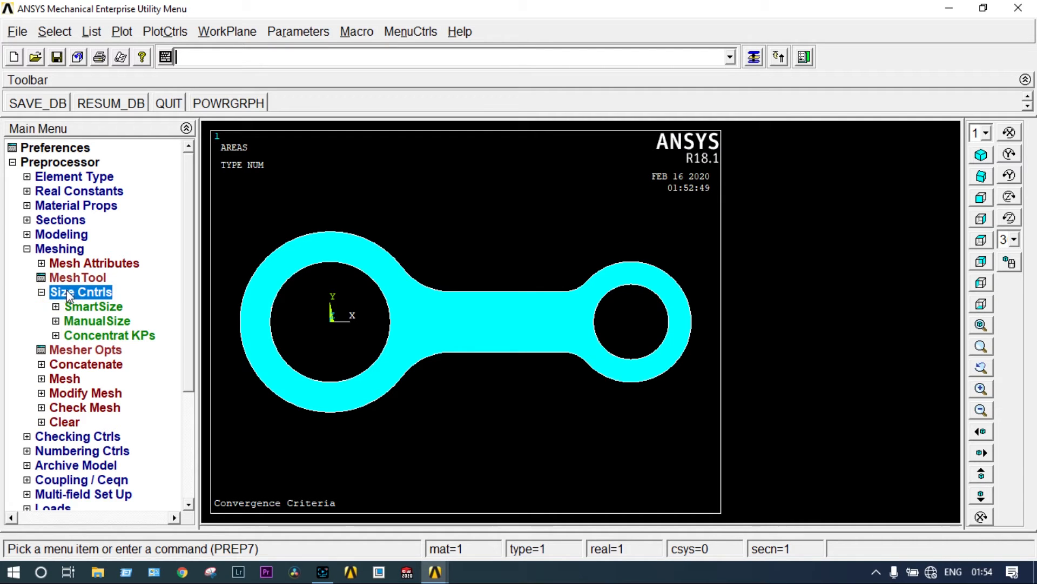
{"action": "left_click", "coordinate": [88, 320]}
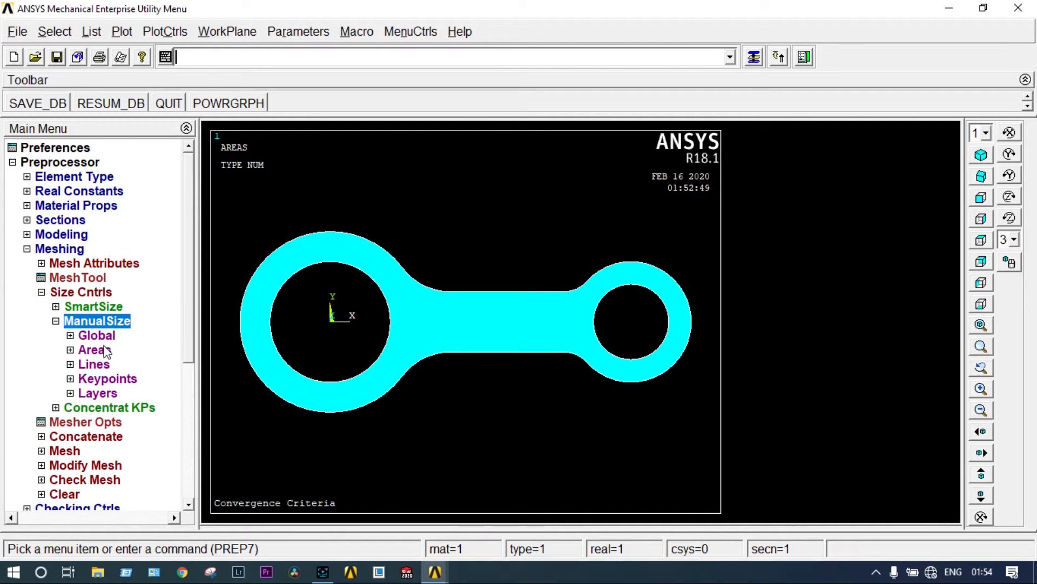
{"action": "left_click", "coordinate": [102, 350]}
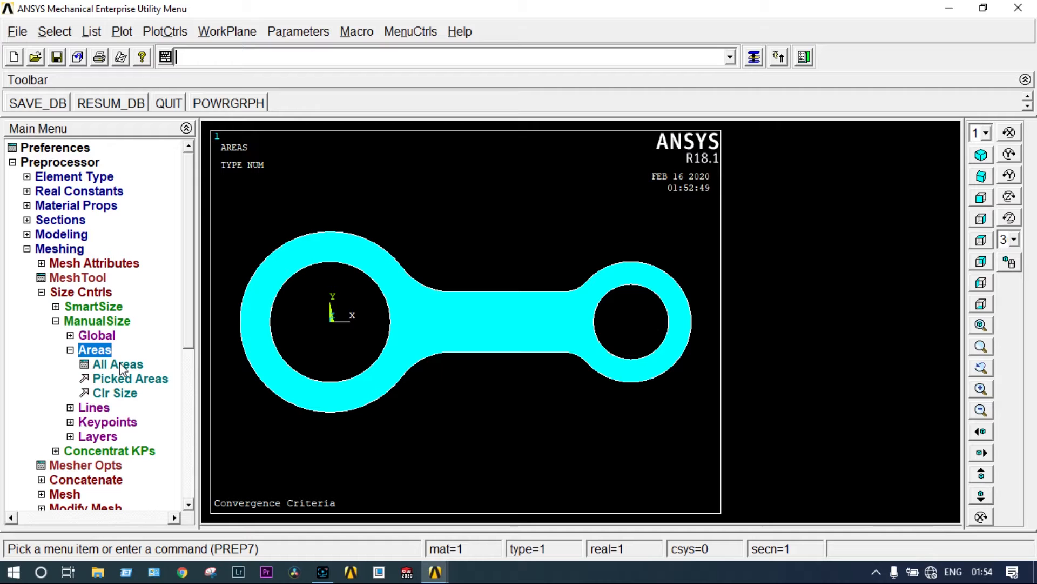
{"action": "left_click", "coordinate": [119, 363]}
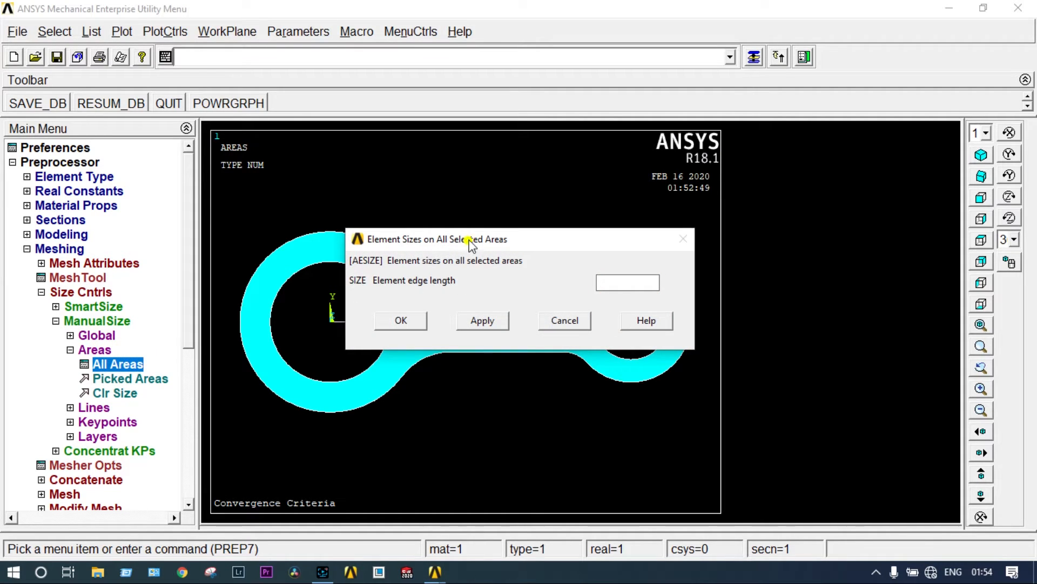
{"action": "left_click_drag", "start_coordinate": [469, 244], "coordinate": [468, 182]}
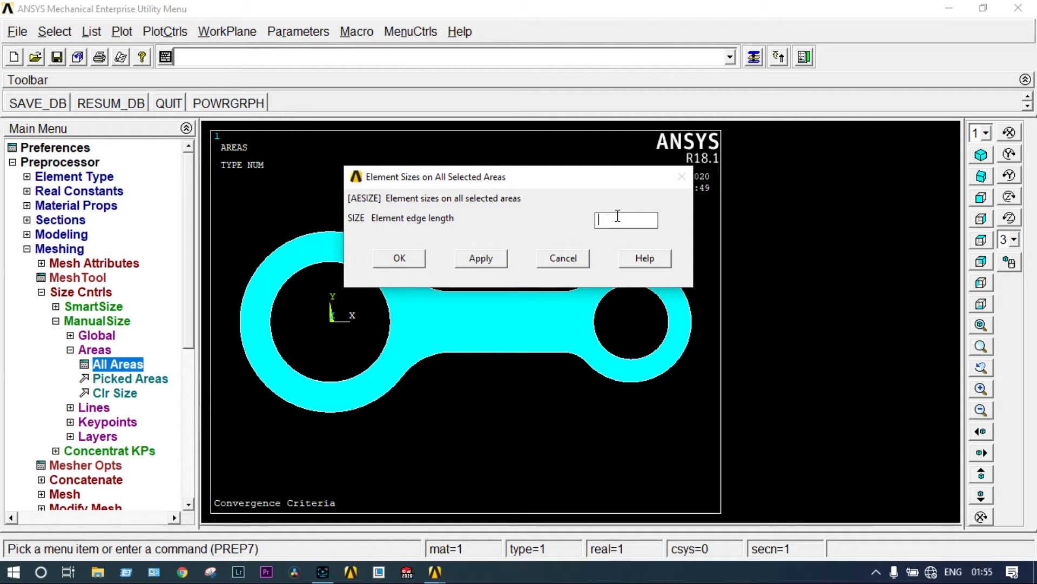
{"action": "type", "text": "10"}
{"action": "left_click", "coordinate": [402, 257]}
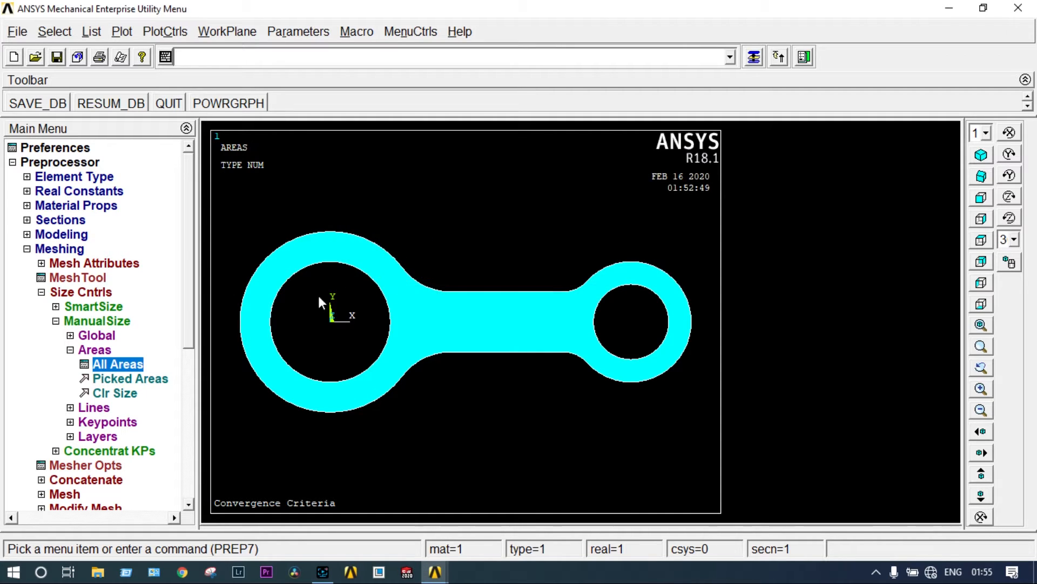
- Generate a free area mesh on the whole link area and dismiss the element shape warning
{"action": "left_click", "coordinate": [65, 493]}
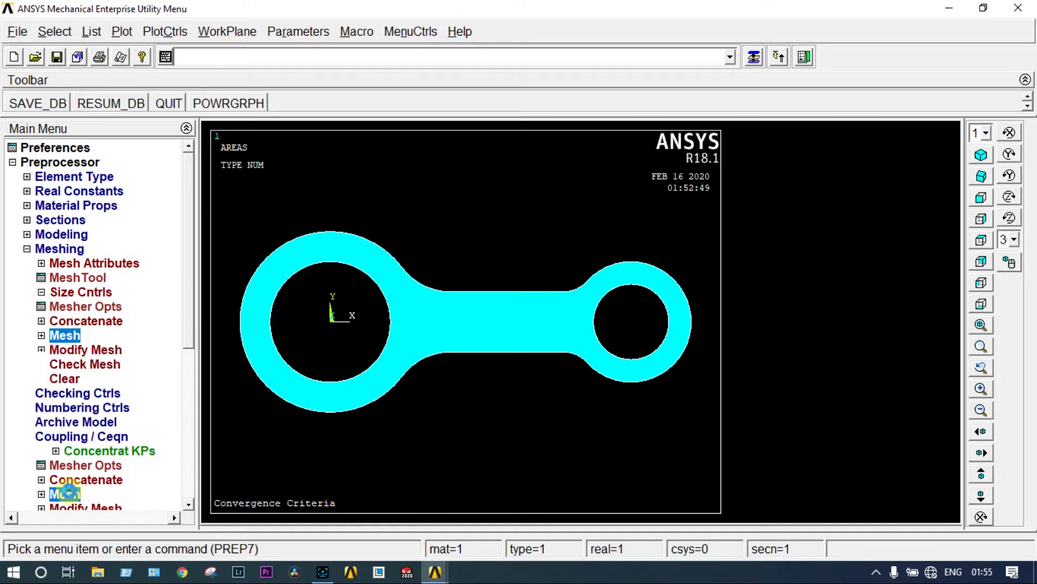
{"action": "left_click", "coordinate": [79, 378]}
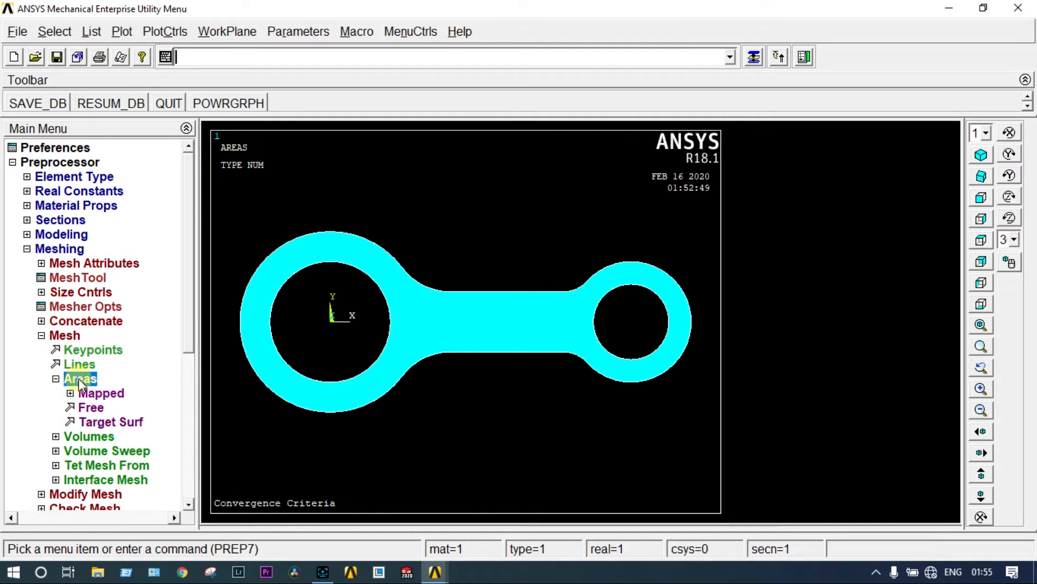
{"action": "left_click", "coordinate": [98, 408]}
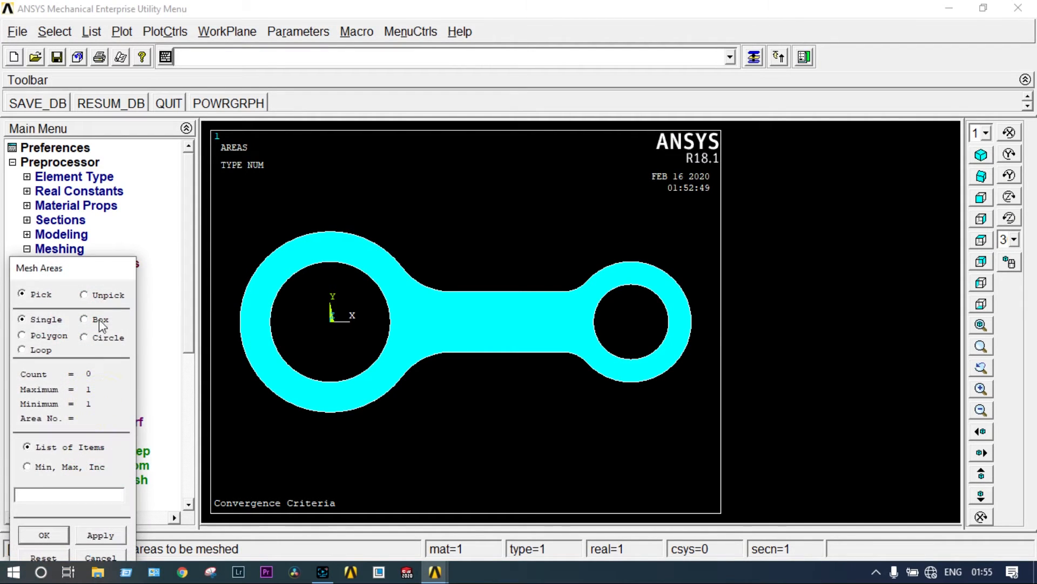
{"action": "left_click_drag", "start_coordinate": [99, 270], "coordinate": [119, 185]}
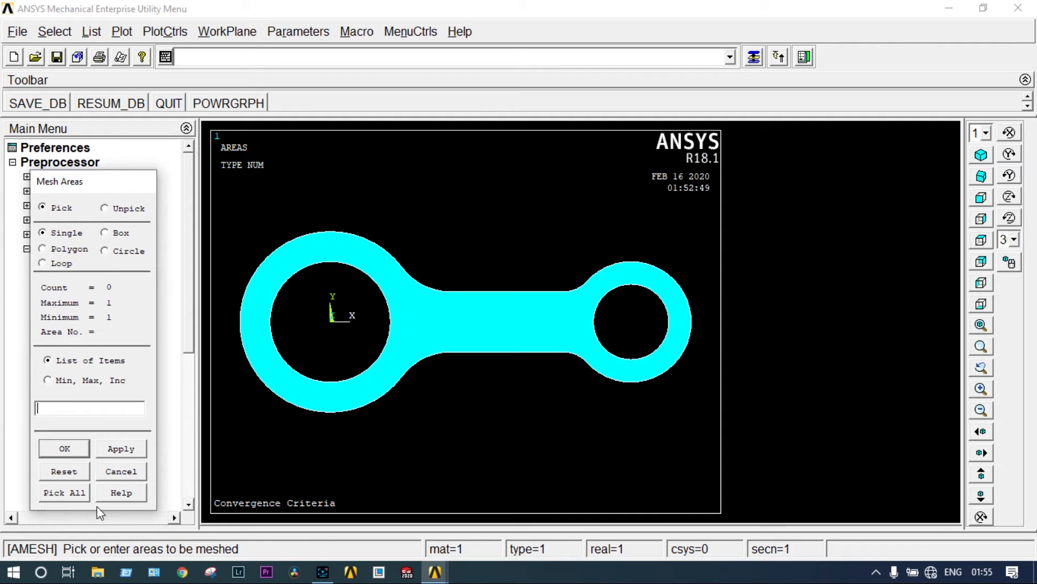
{"action": "left_click", "coordinate": [461, 318]}
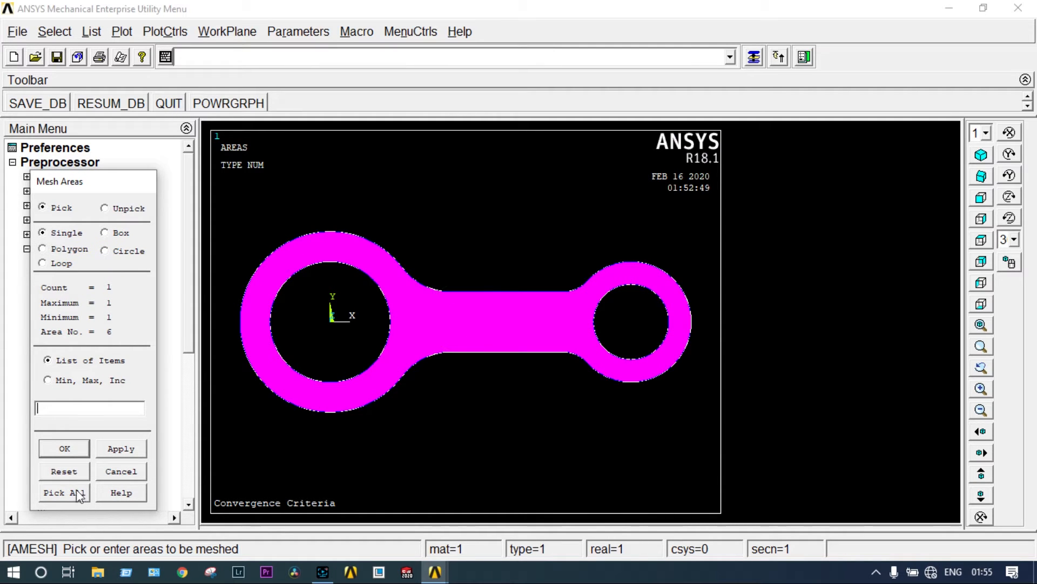
{"action": "left_click", "coordinate": [64, 448]}
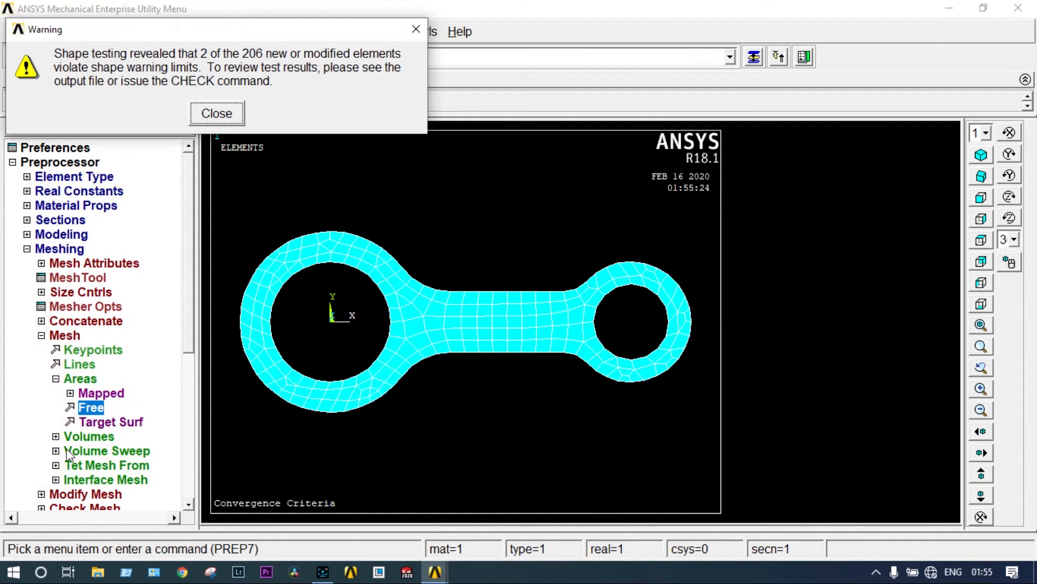
{"action": "left_click", "coordinate": [218, 115]}
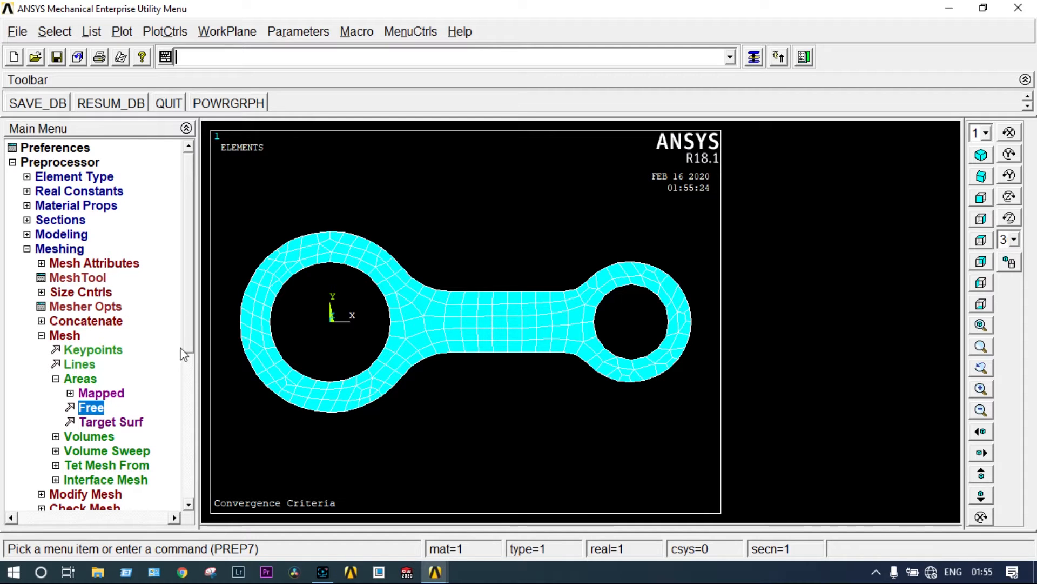
- Leave the meshing settings and define a new analysis of type Static for the solution
{"action": "left_click_drag", "start_coordinate": [190, 331], "coordinate": [191, 376]}
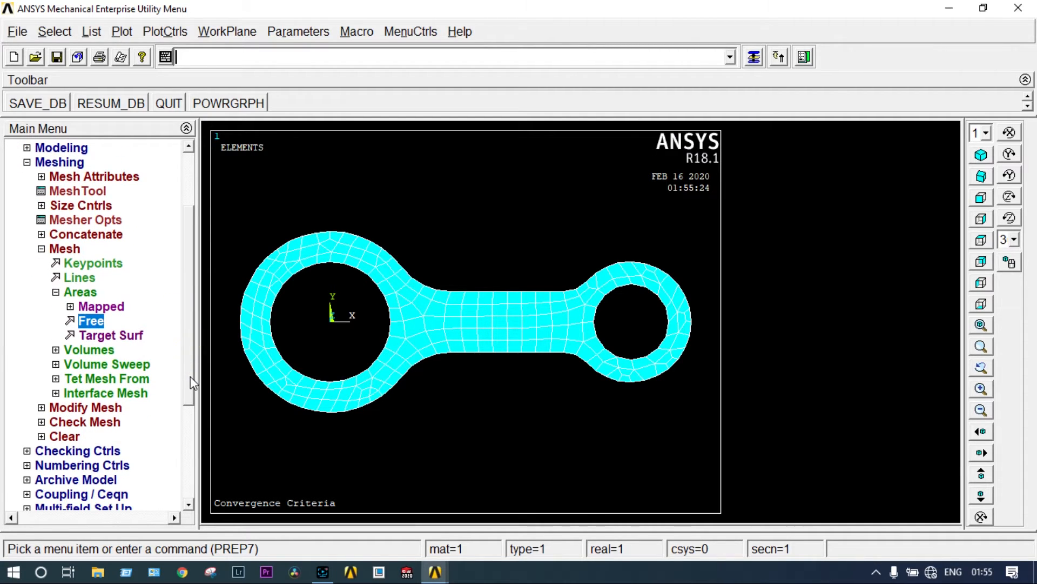
{"action": "left_click", "coordinate": [31, 163]}
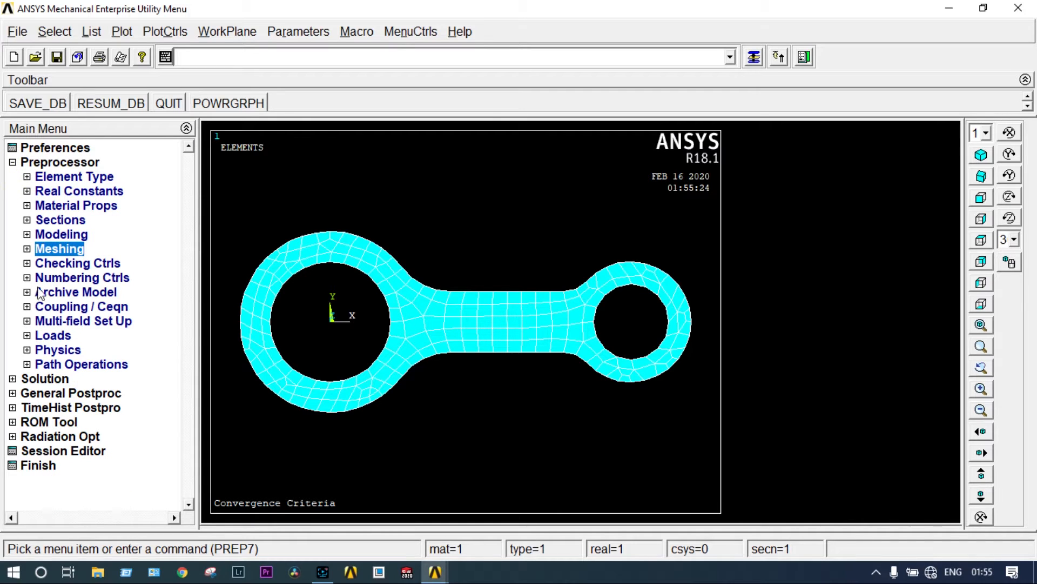
{"action": "left_click", "coordinate": [18, 162]}
{"action": "left_click", "coordinate": [21, 177]}
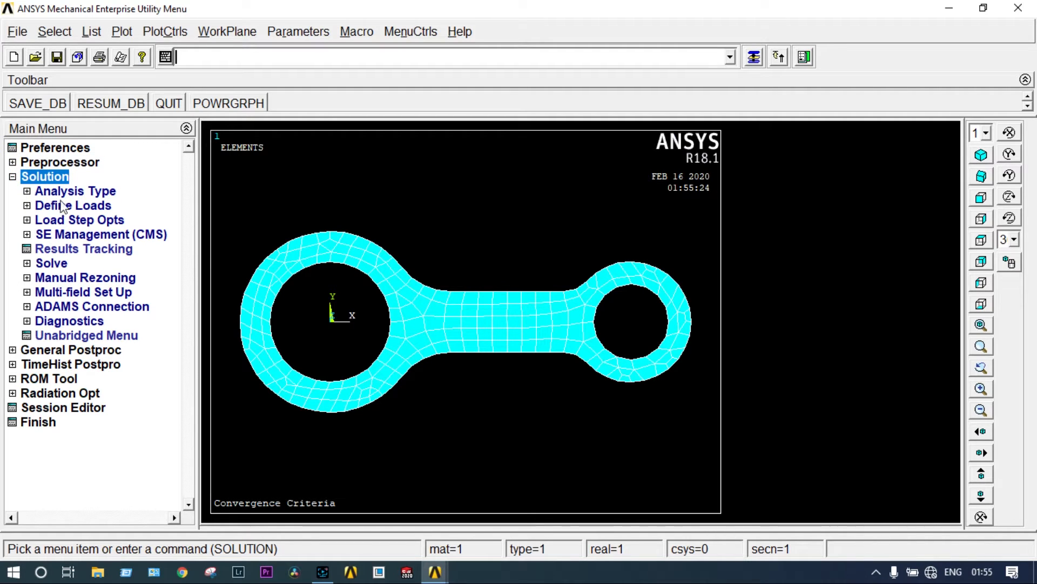
{"action": "left_click", "coordinate": [72, 192]}
{"action": "left_click", "coordinate": [76, 206]}
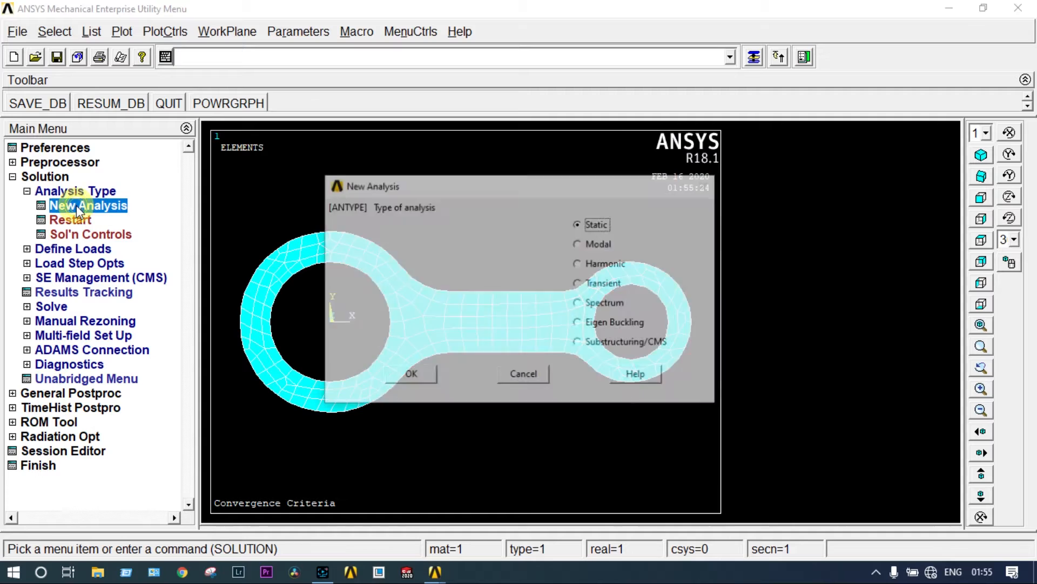
{"action": "left_click", "coordinate": [413, 374]}
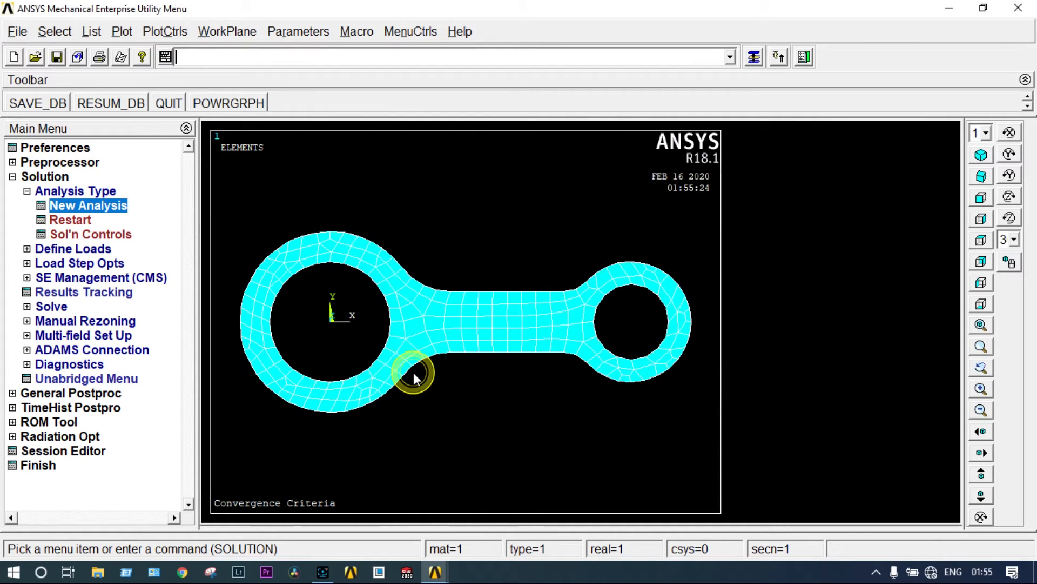
- Apply a displacement constraint on the hole lines of the small ring, fixing All DOF as a constant value
{"action": "left_click", "coordinate": [95, 250]}
{"action": "left_click", "coordinate": [73, 235]}
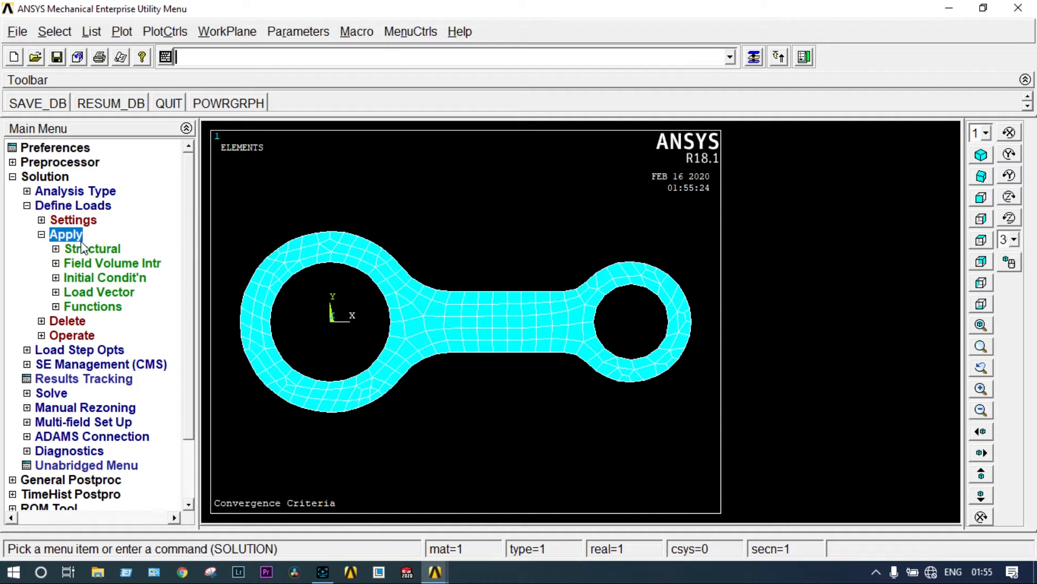
{"action": "left_click", "coordinate": [92, 248]}
{"action": "left_click", "coordinate": [93, 263]}
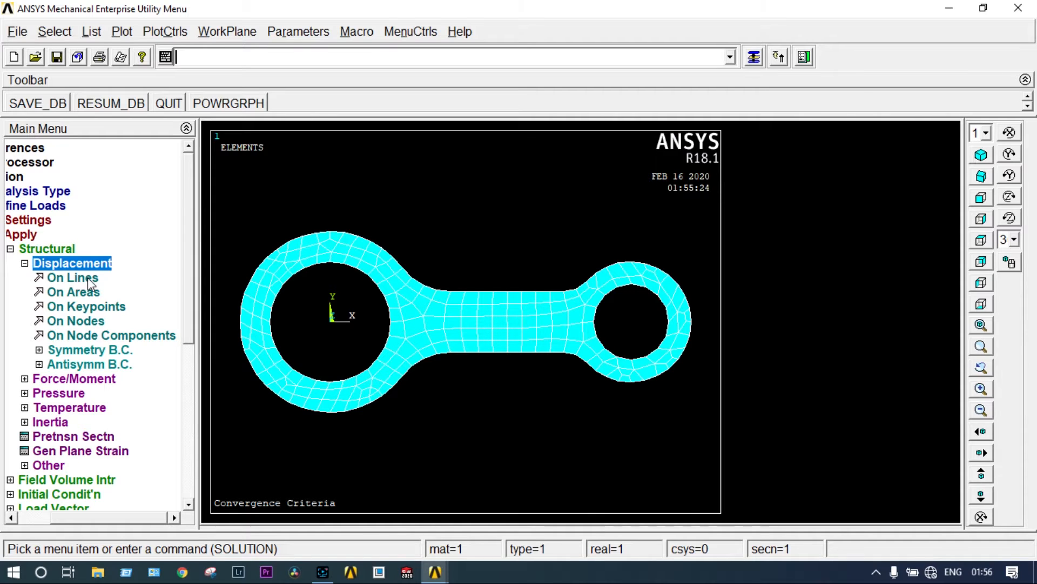
{"action": "left_click", "coordinate": [73, 277]}
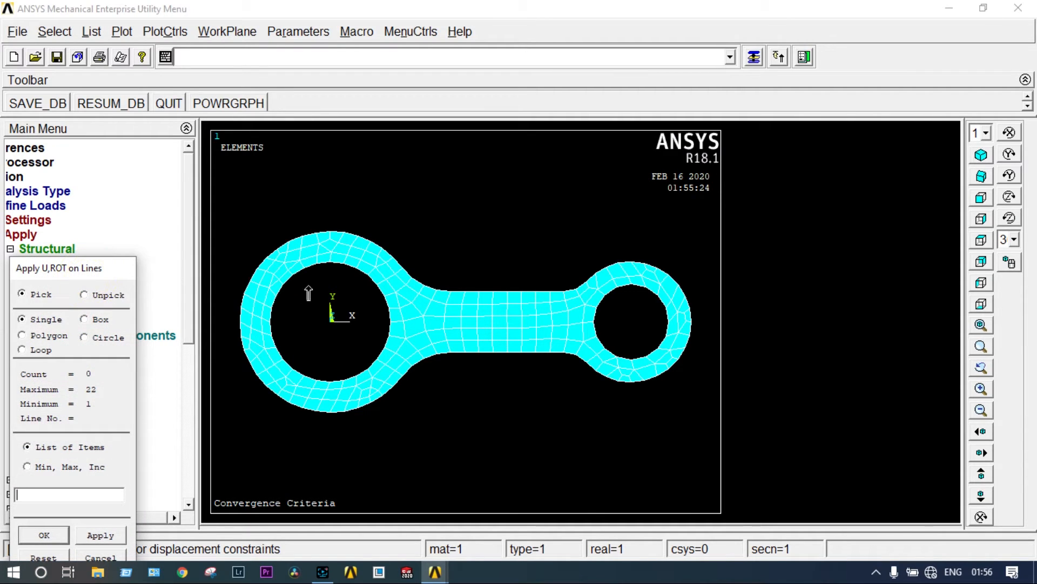
{"action": "left_click", "coordinate": [615, 293]}
{"action": "left_click", "coordinate": [658, 338]}
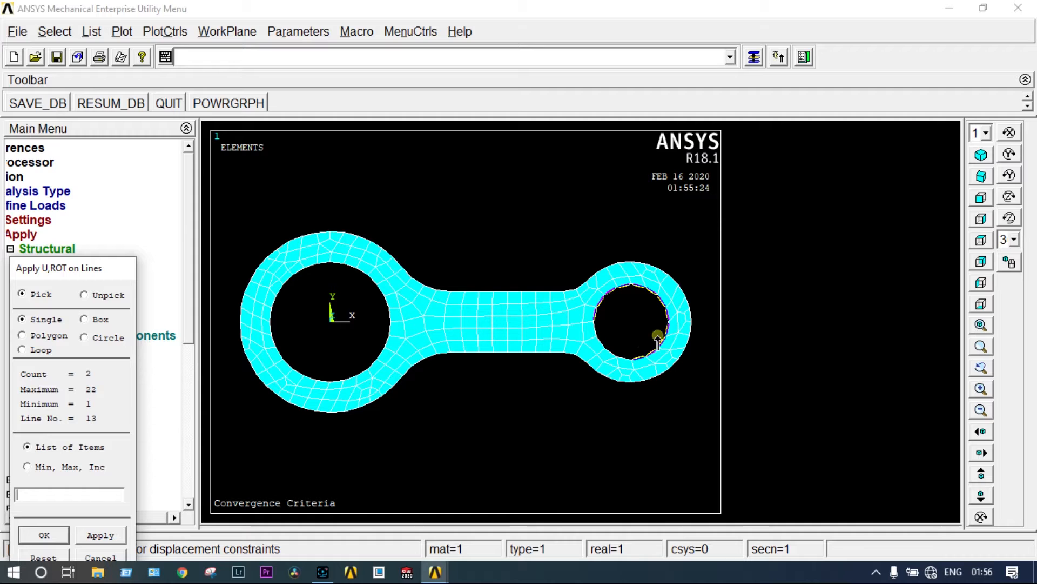
{"action": "left_click", "coordinate": [615, 345]}
{"action": "left_click", "coordinate": [62, 536]}
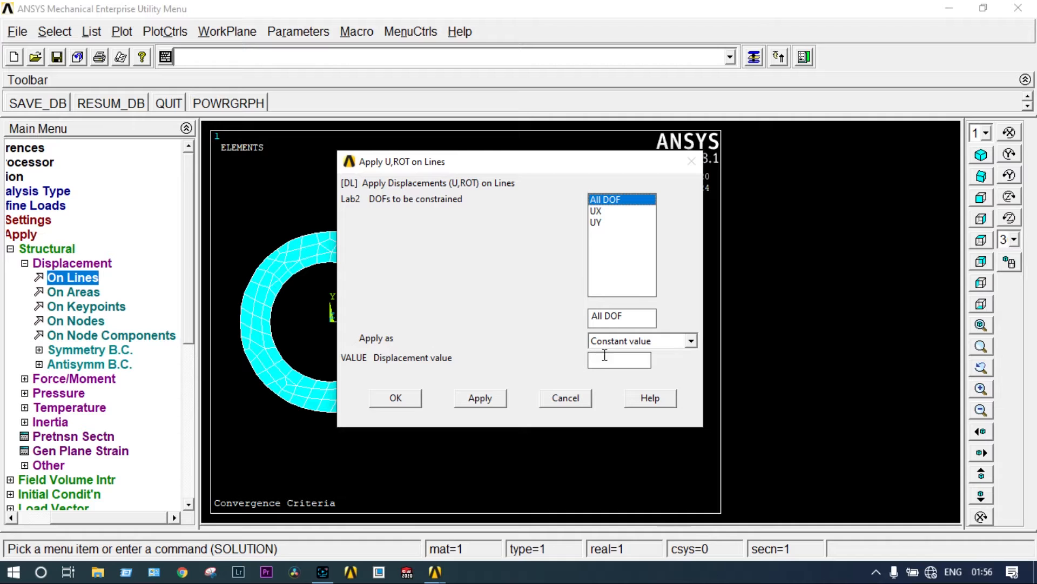
{"action": "left_click", "coordinate": [408, 397]}
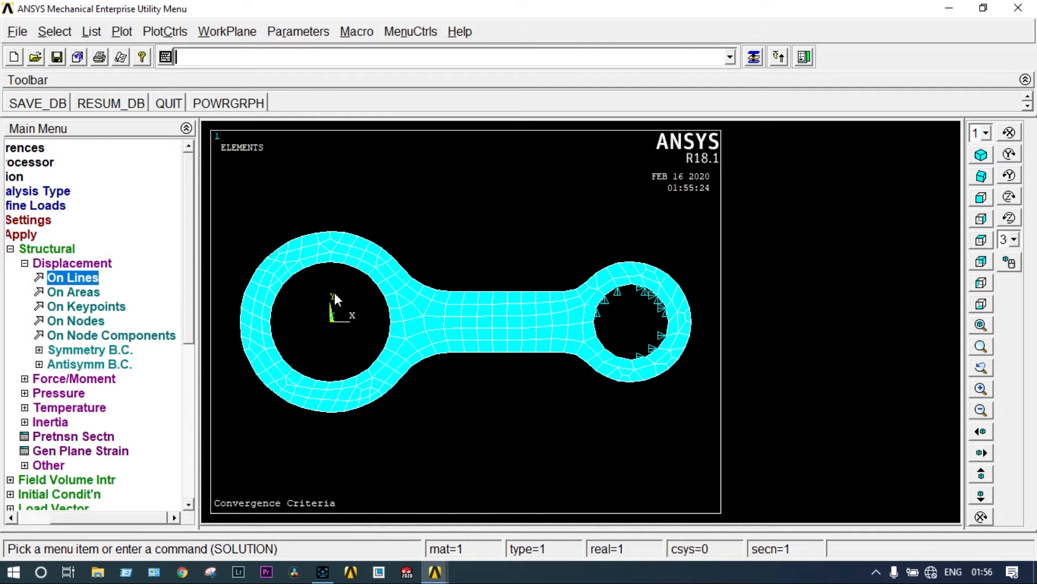
- Apply a constant pressure of 50 on the four lines of the large ring's inner hole
{"action": "left_click", "coordinate": [69, 395]}
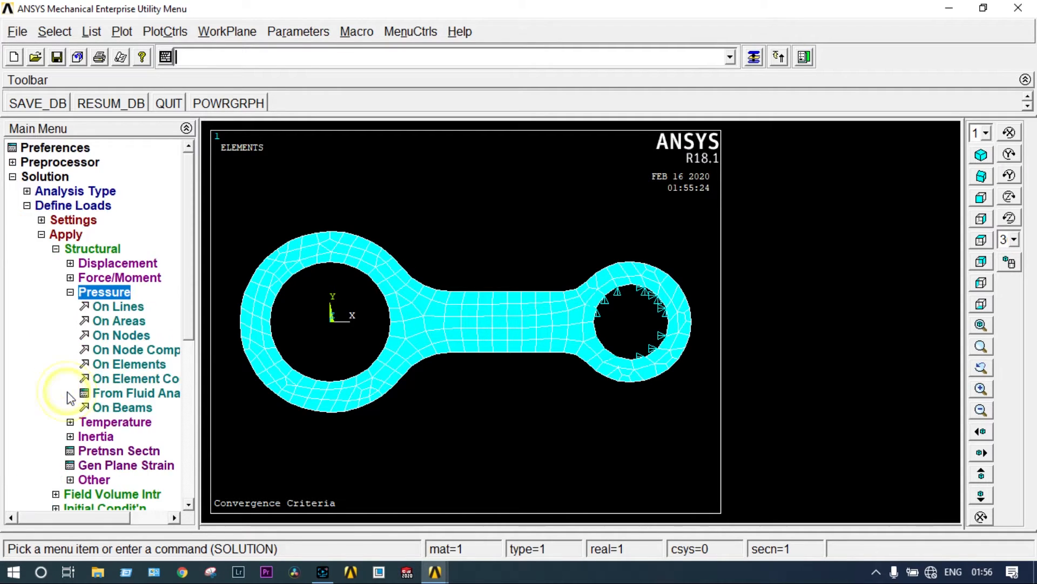
{"action": "left_click", "coordinate": [114, 306]}
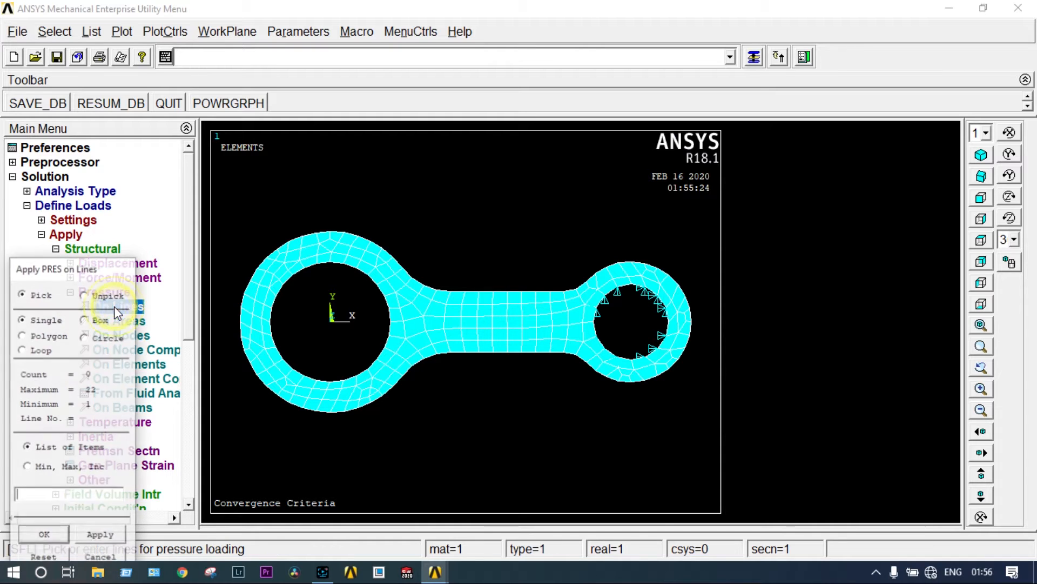
{"action": "left_click", "coordinate": [292, 269]}
{"action": "left_click", "coordinate": [338, 265]}
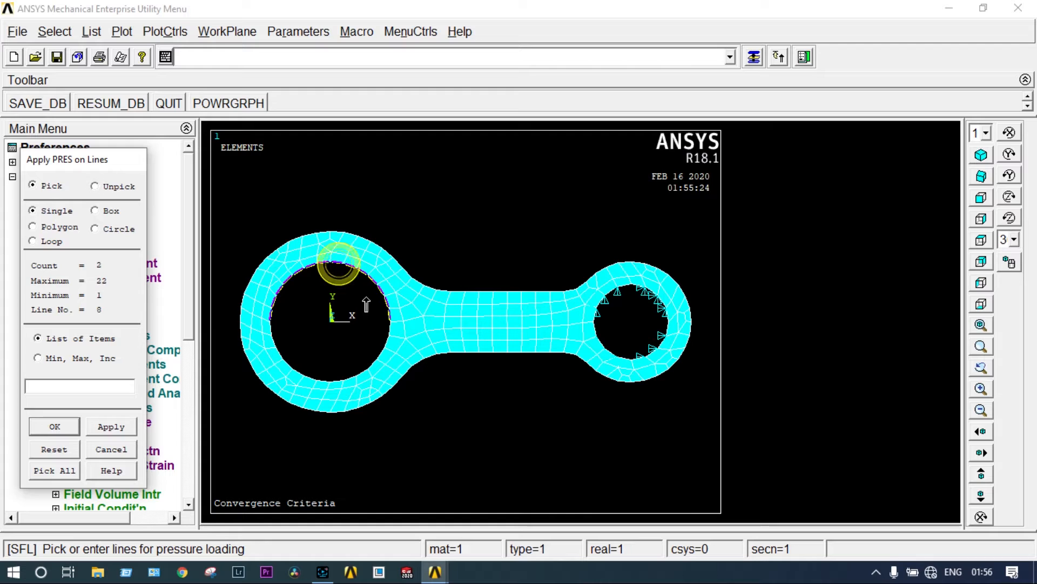
{"action": "left_click", "coordinate": [380, 338]}
{"action": "left_click", "coordinate": [313, 360]}
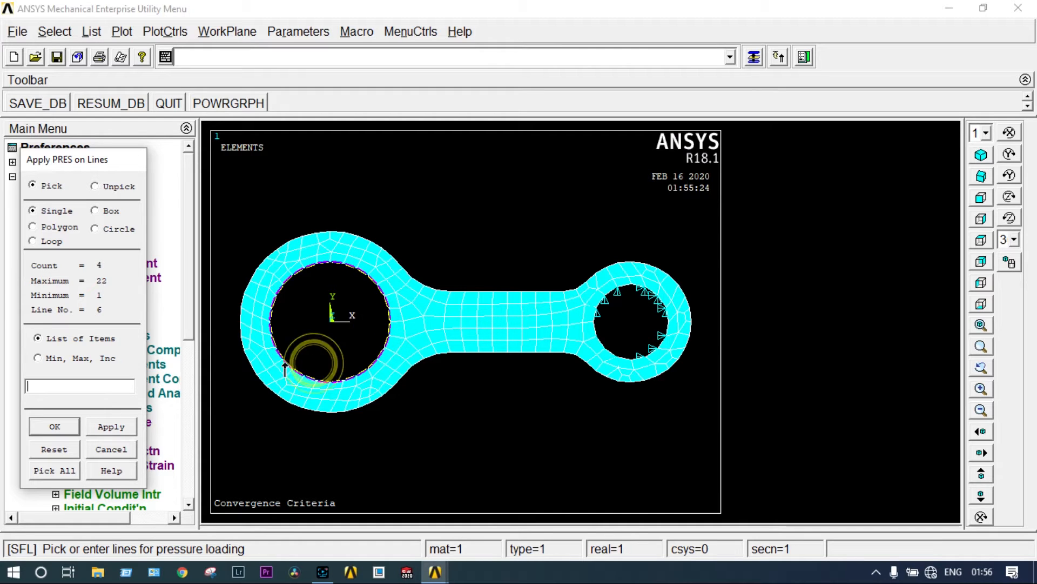
{"action": "left_click", "coordinate": [63, 426]}
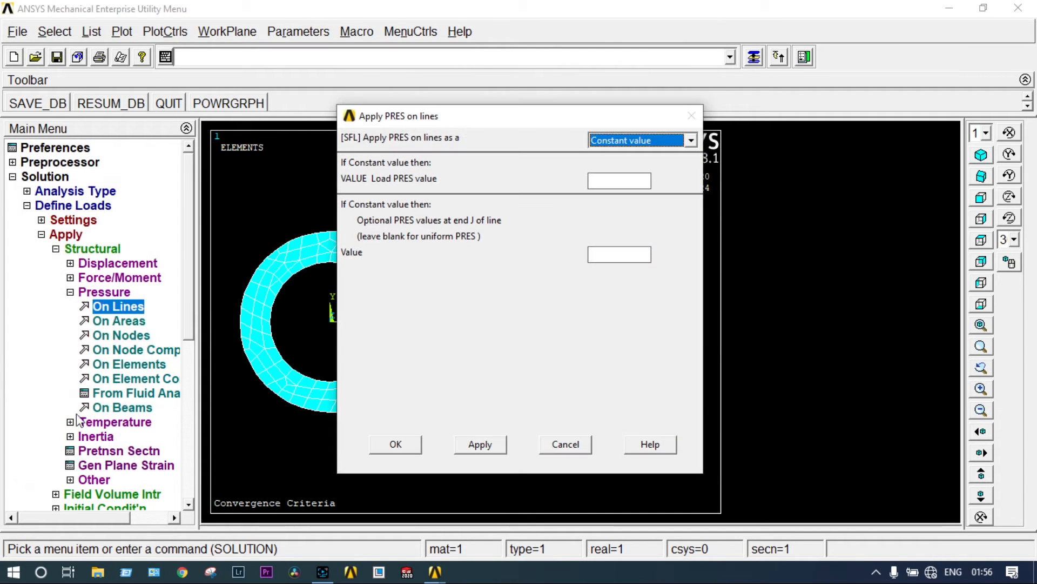
{"action": "left_click_drag", "start_coordinate": [451, 116], "coordinate": [518, 87]}
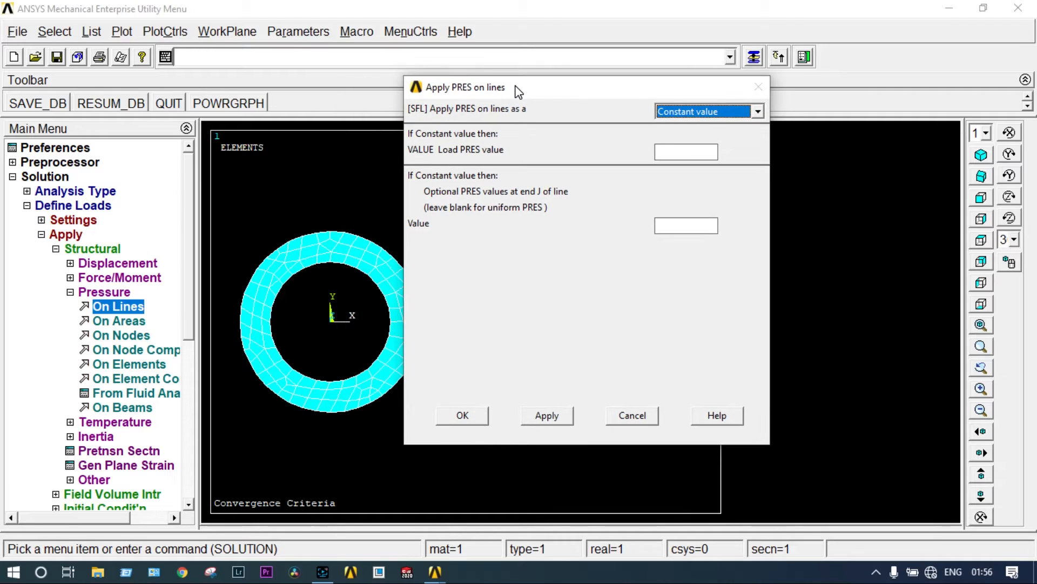
{"action": "left_click", "coordinate": [673, 153]}
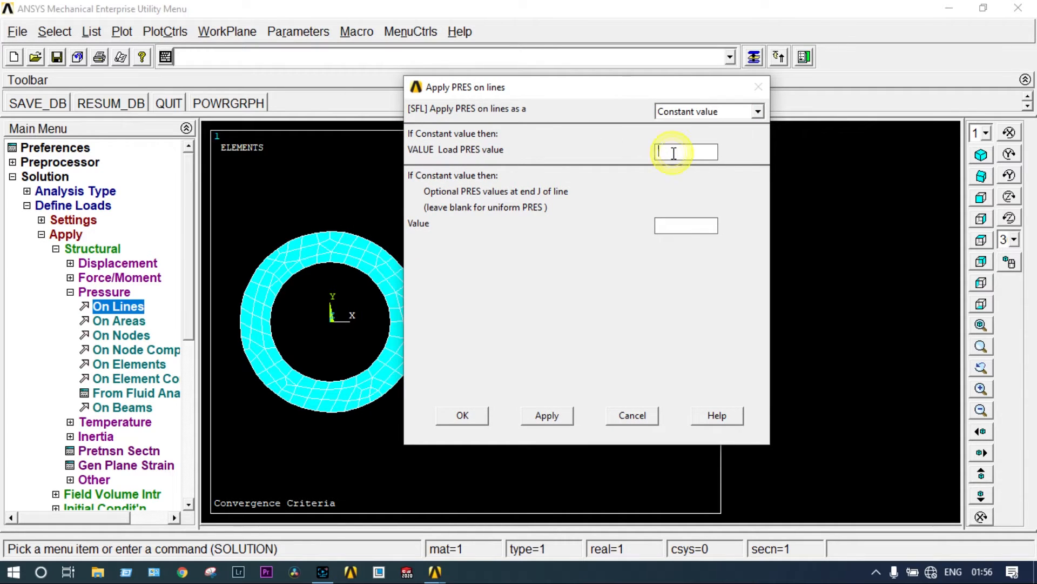
{"action": "type", "text": "50"}
{"action": "left_click", "coordinate": [471, 417]}
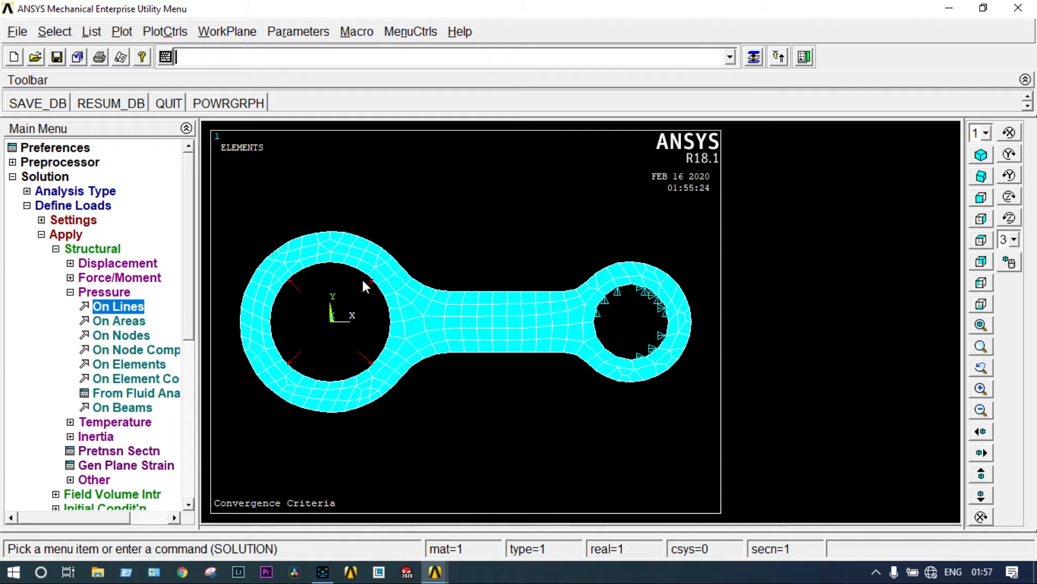
- Solve the current load step, accepting the model check warning, and close the solution note and status listing
{"action": "left_click", "coordinate": [41, 235]}
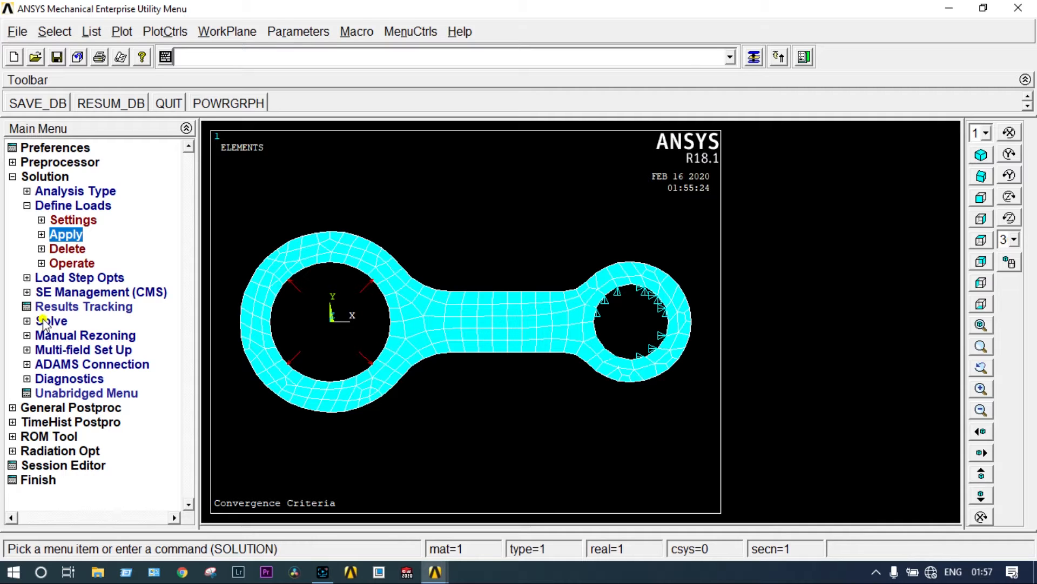
{"action": "left_click", "coordinate": [43, 321]}
{"action": "left_click", "coordinate": [63, 279]}
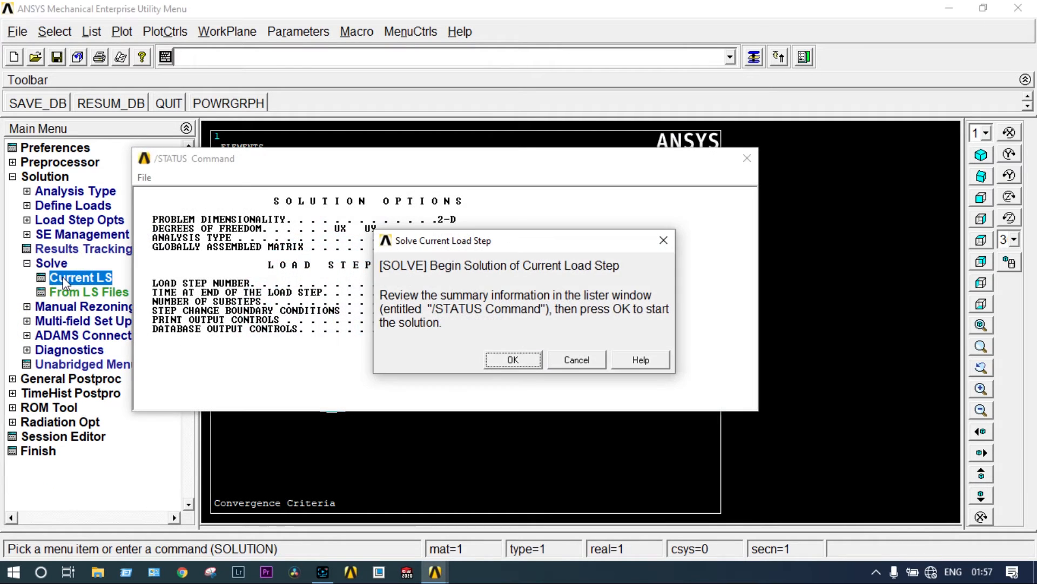
{"action": "left_click", "coordinate": [513, 359]}
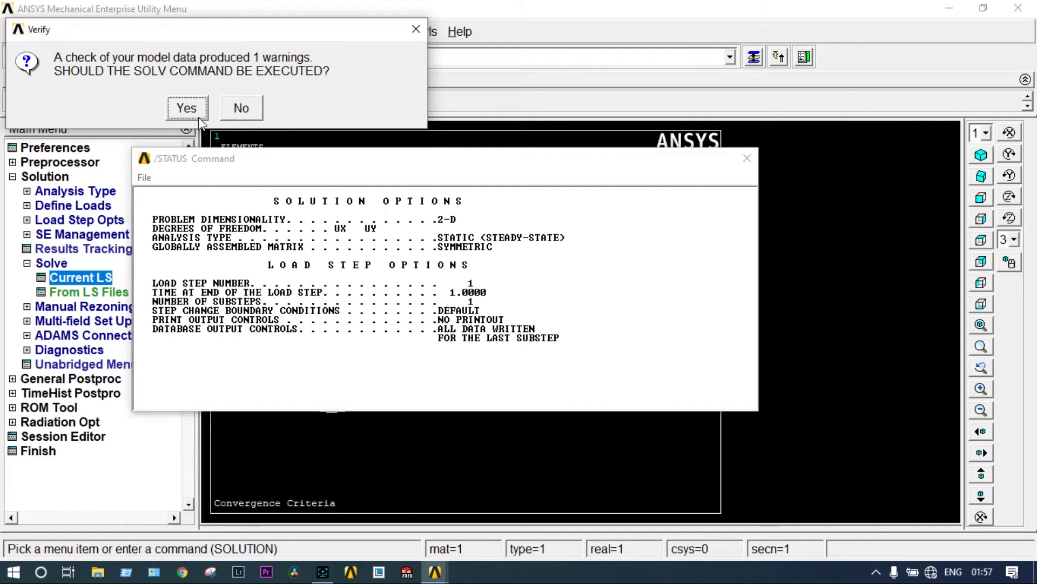
{"action": "left_click", "coordinate": [187, 107]}
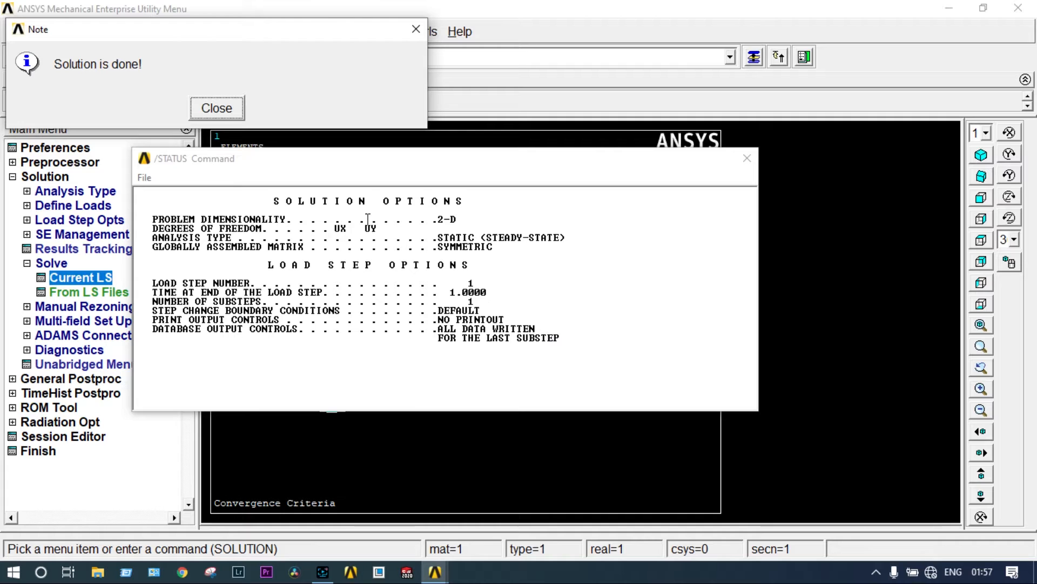
{"action": "left_click", "coordinate": [228, 113]}
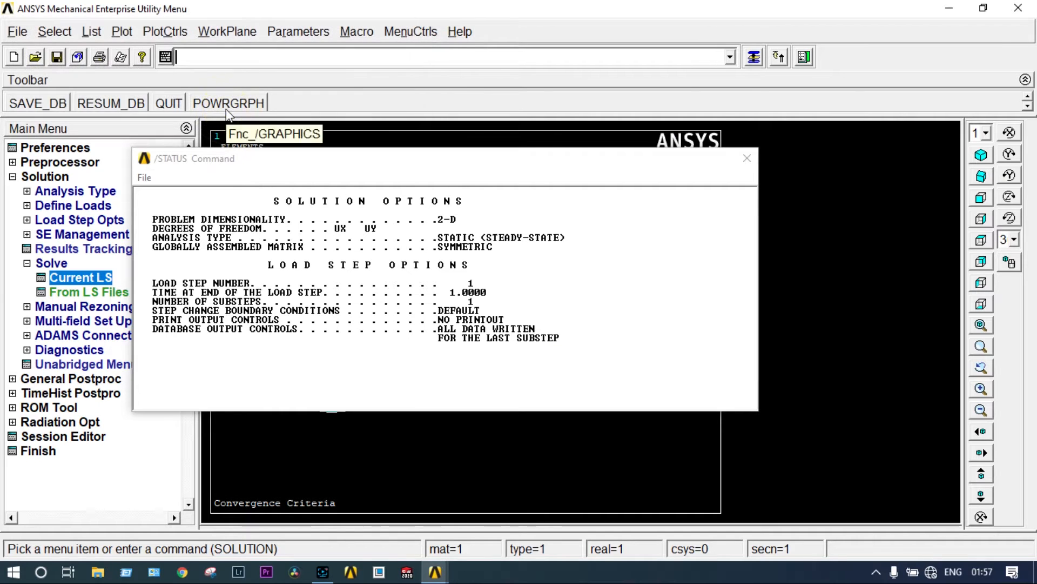
{"action": "left_click", "coordinate": [747, 158]}
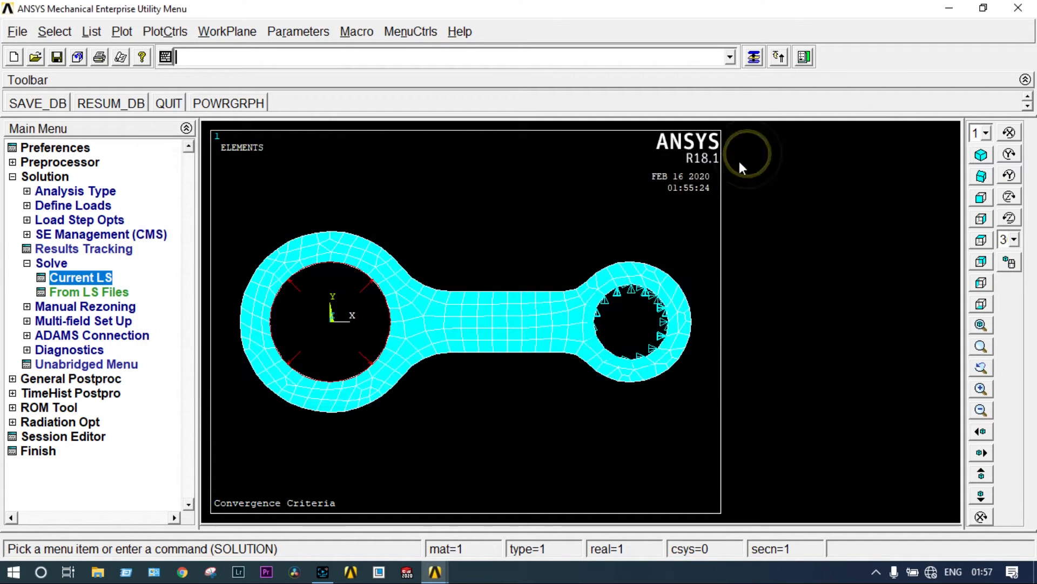
- Plot the nodal solution contour of von Mises stress, showing the deformed shape only
{"action": "left_click", "coordinate": [88, 379]}
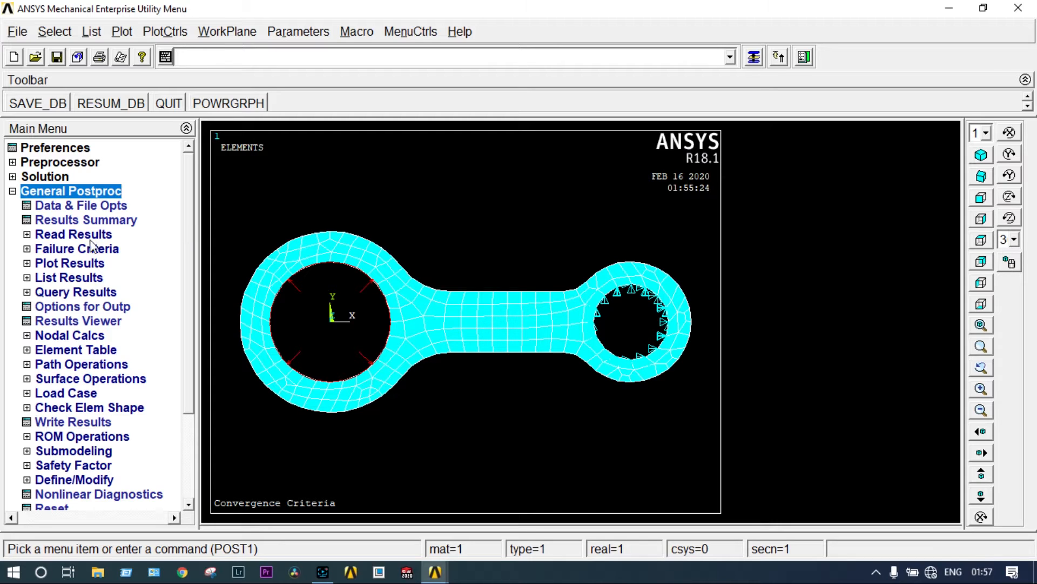
{"action": "left_click", "coordinate": [75, 264]}
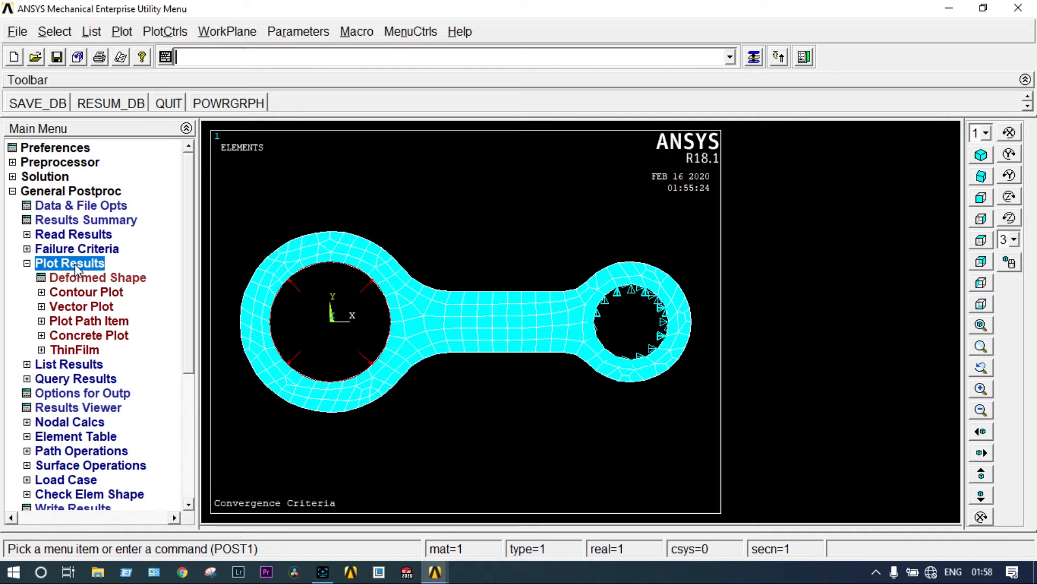
{"action": "left_click", "coordinate": [78, 291]}
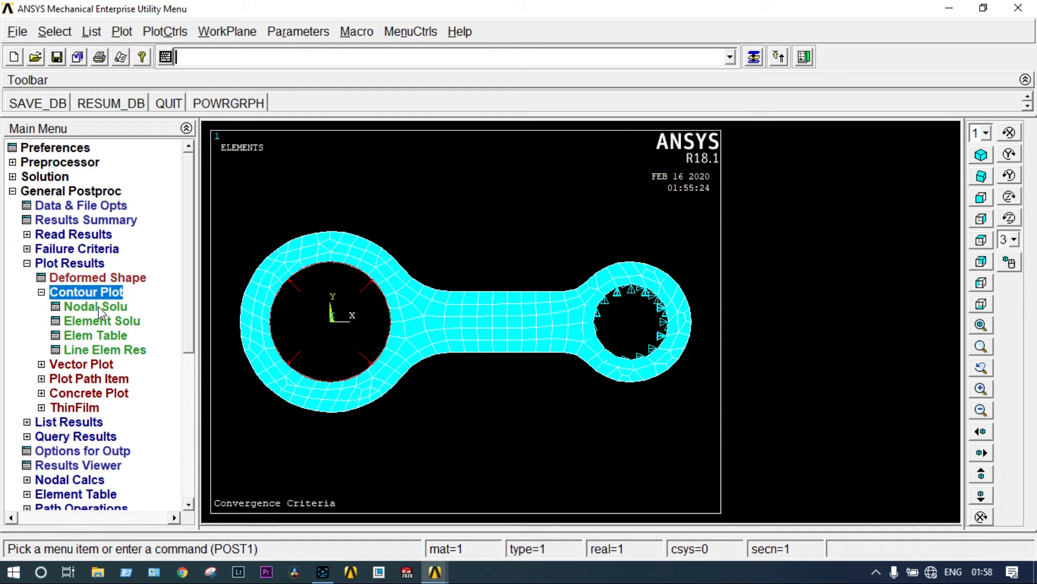
{"action": "left_click", "coordinate": [96, 306]}
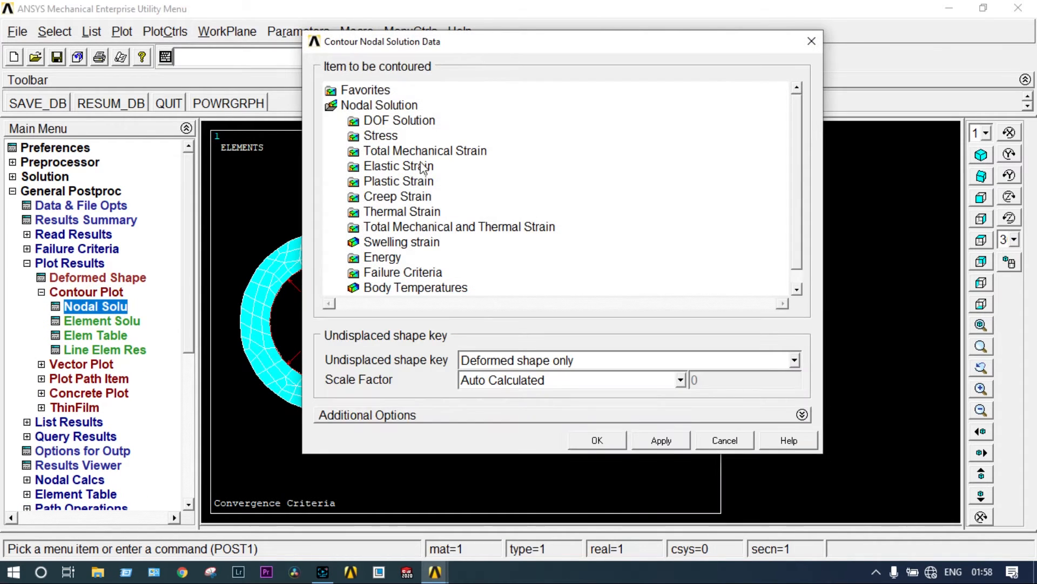
{"action": "left_click", "coordinate": [391, 135]}
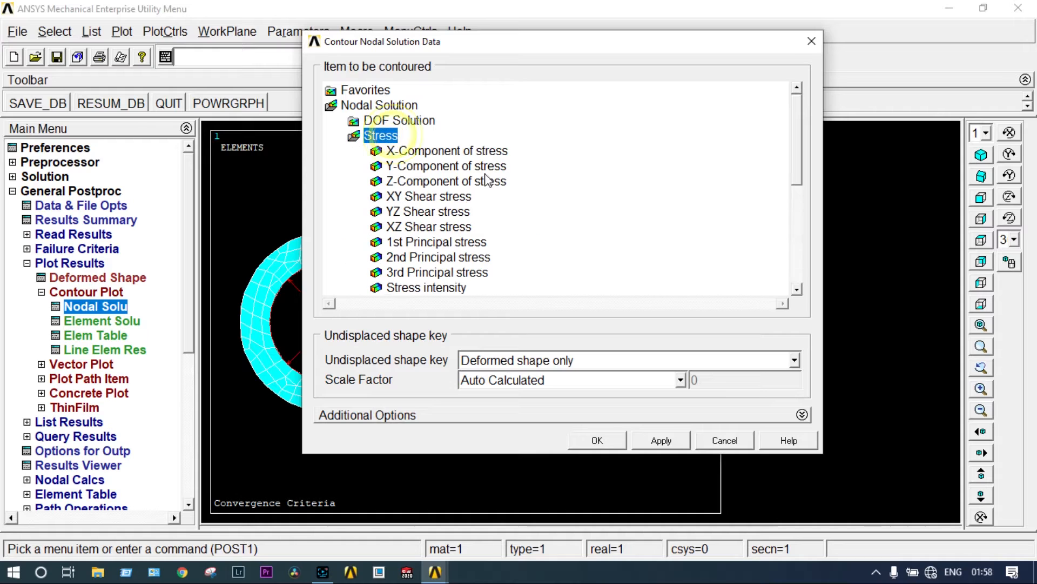
{"action": "left_click", "coordinate": [797, 289]}
{"action": "left_click", "coordinate": [459, 288]}
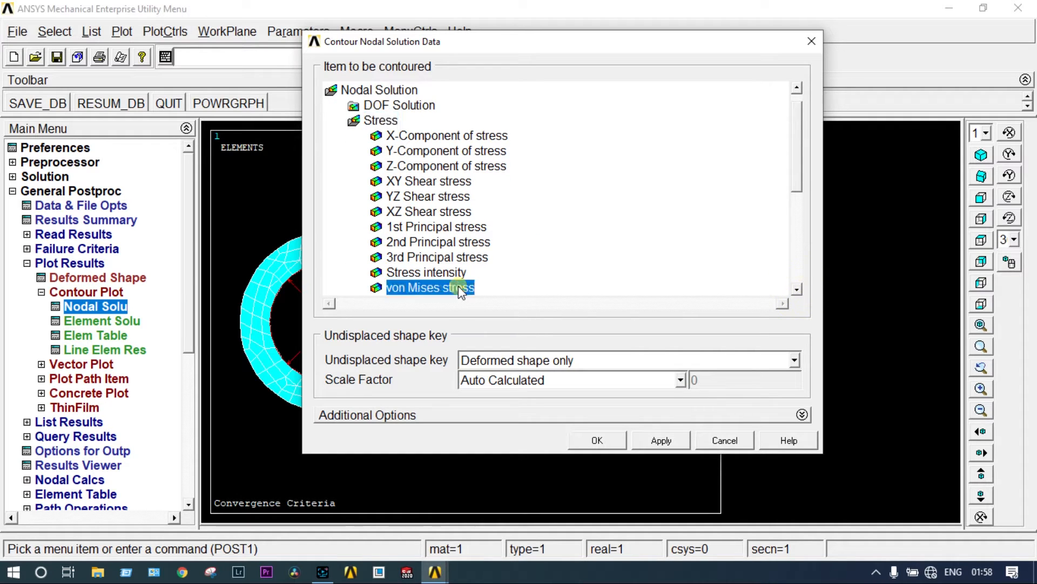
{"action": "left_click", "coordinate": [597, 441]}
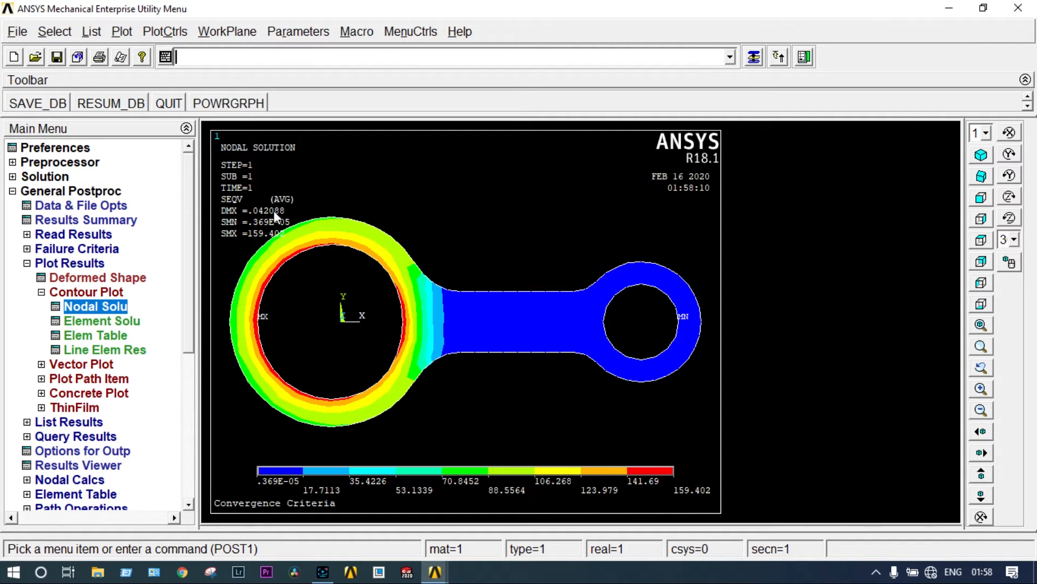
- Capture the stress contour image, save it as bitmap "Stress_10mm mesh" in the Desktop ANSYS folder, and close the captured image
{"action": "left_click", "coordinate": [167, 31]}
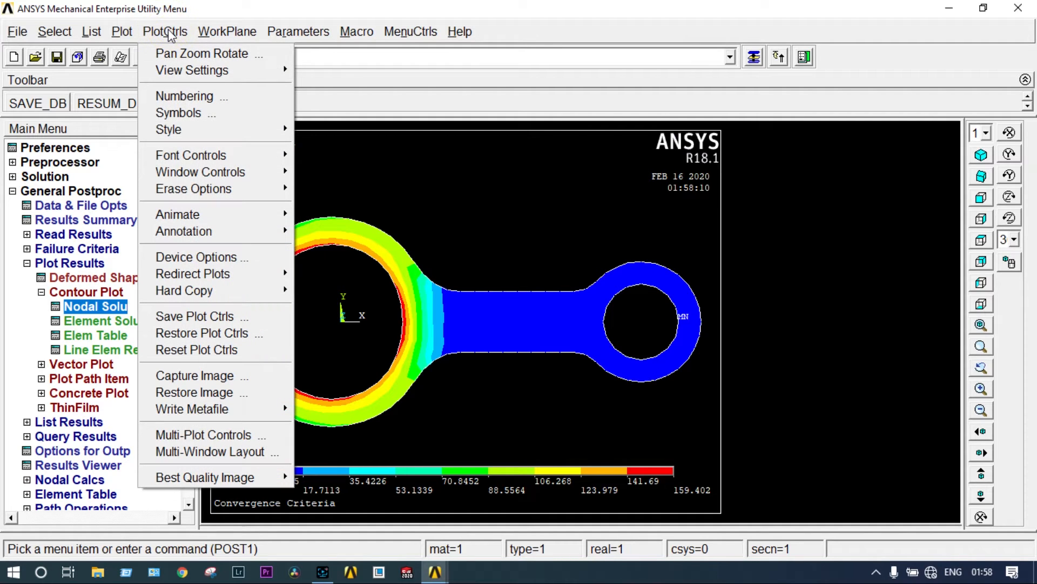
{"action": "left_click", "coordinate": [216, 372]}
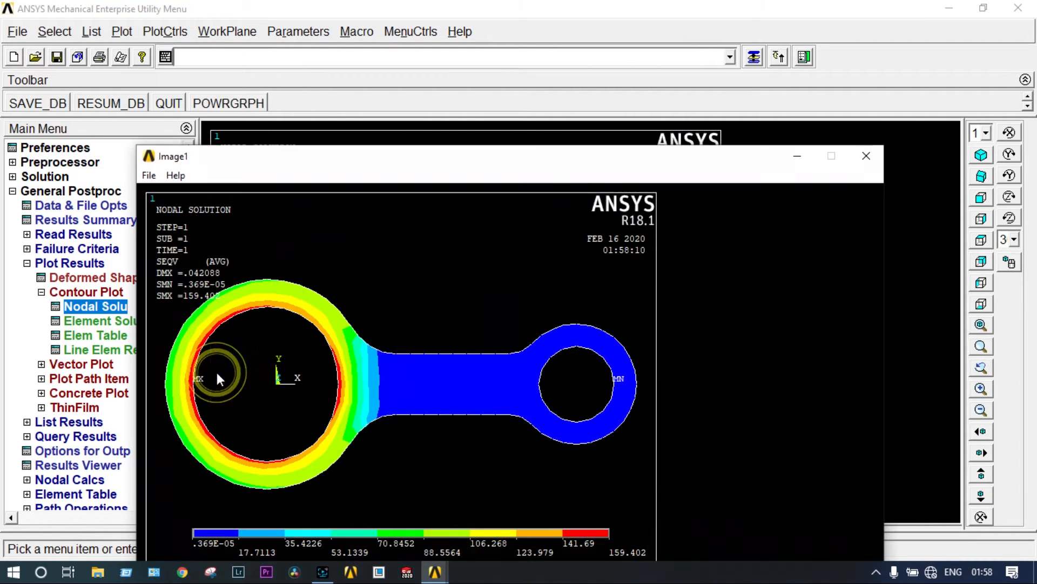
{"action": "left_click", "coordinate": [149, 175]}
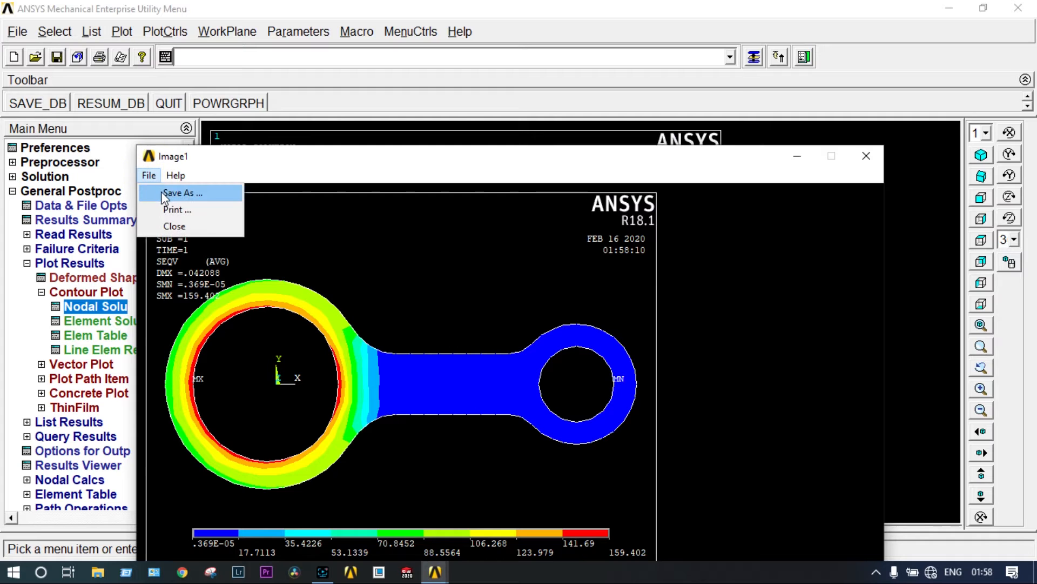
{"action": "left_click", "coordinate": [161, 191]}
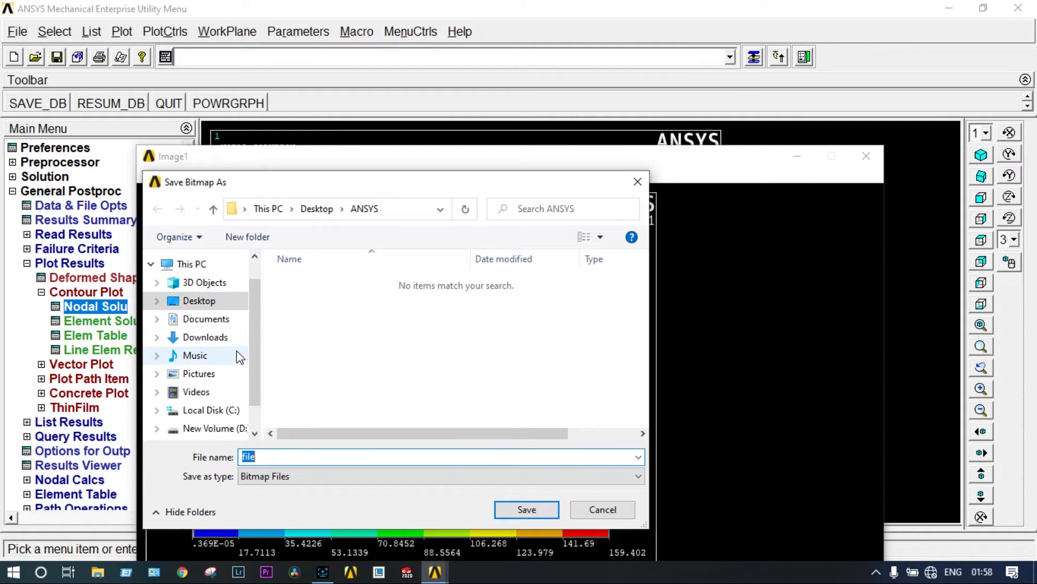
{"action": "left_click", "coordinate": [209, 301]}
{"action": "double_click", "coordinate": [319, 299]}
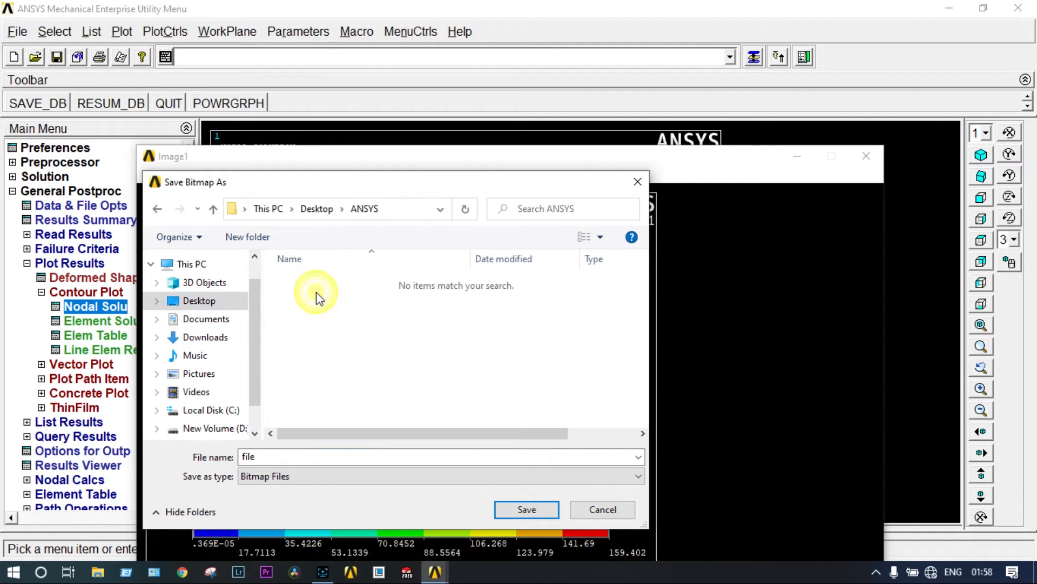
{"action": "double_click", "coordinate": [267, 459]}
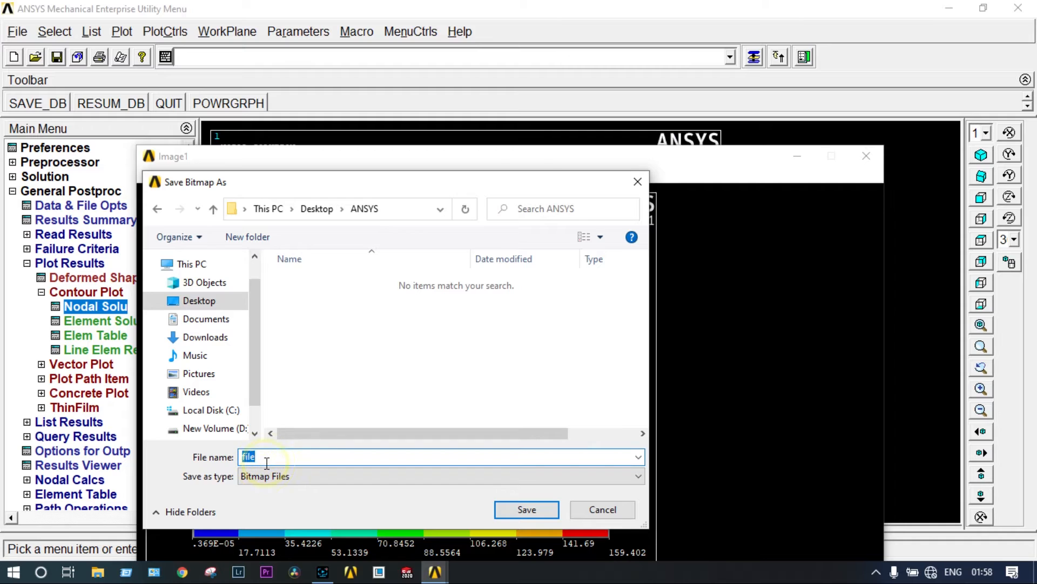
{"action": "type", "text": "Stress_10mm mesh"}
{"action": "left_click", "coordinate": [529, 511]}
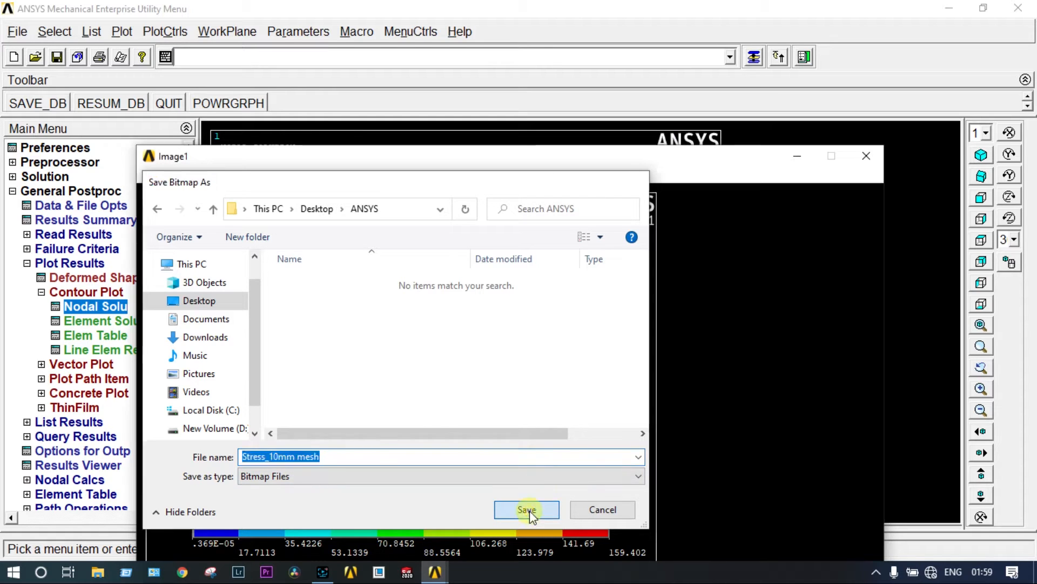
{"action": "left_click", "coordinate": [867, 156]}
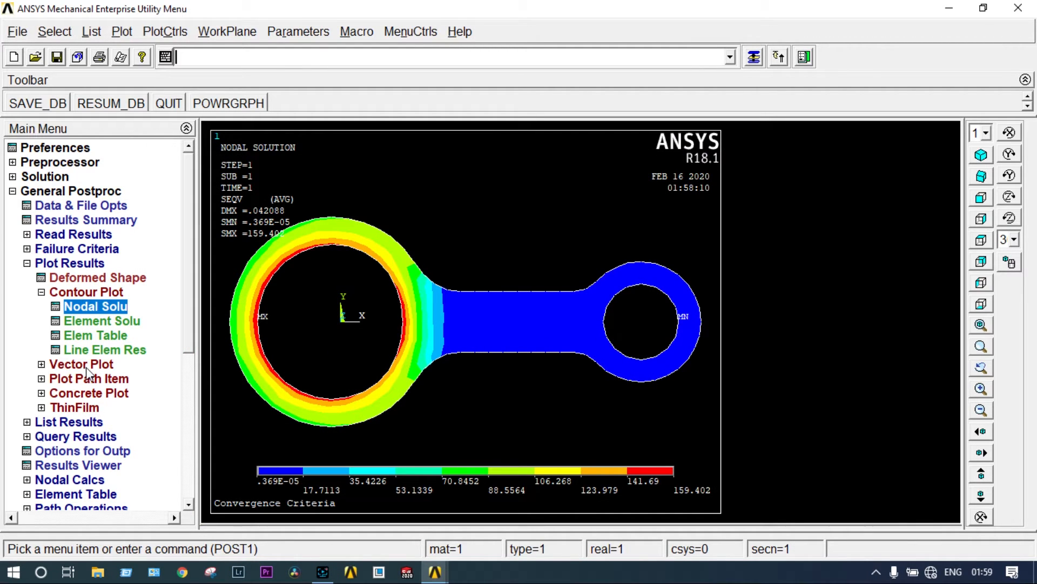
- List the nodal solution for von Mises stress and examine the minimum and maximum values at the listing's end
{"action": "left_click", "coordinate": [27, 263]}
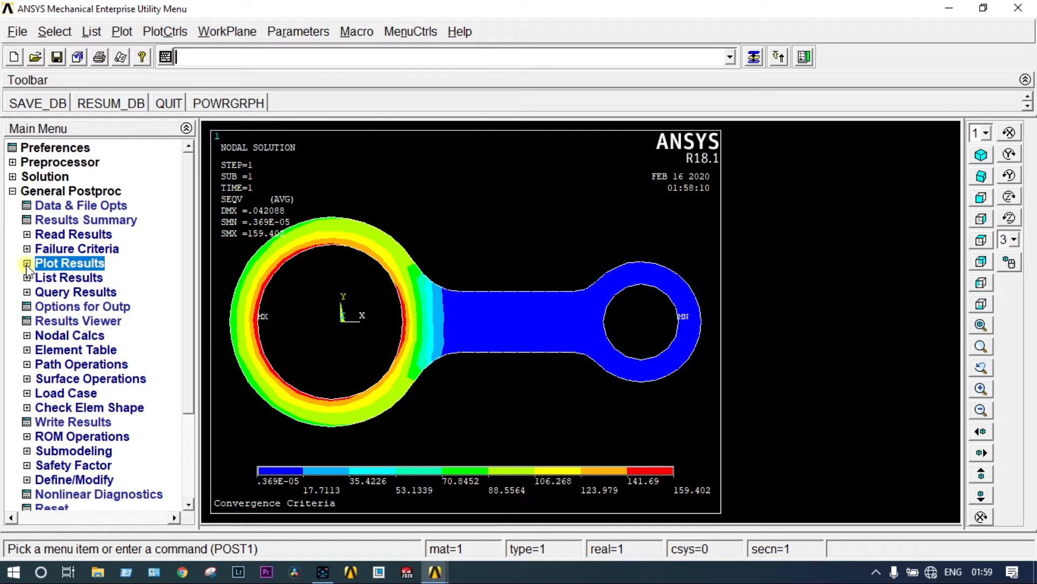
{"action": "left_click", "coordinate": [26, 277]}
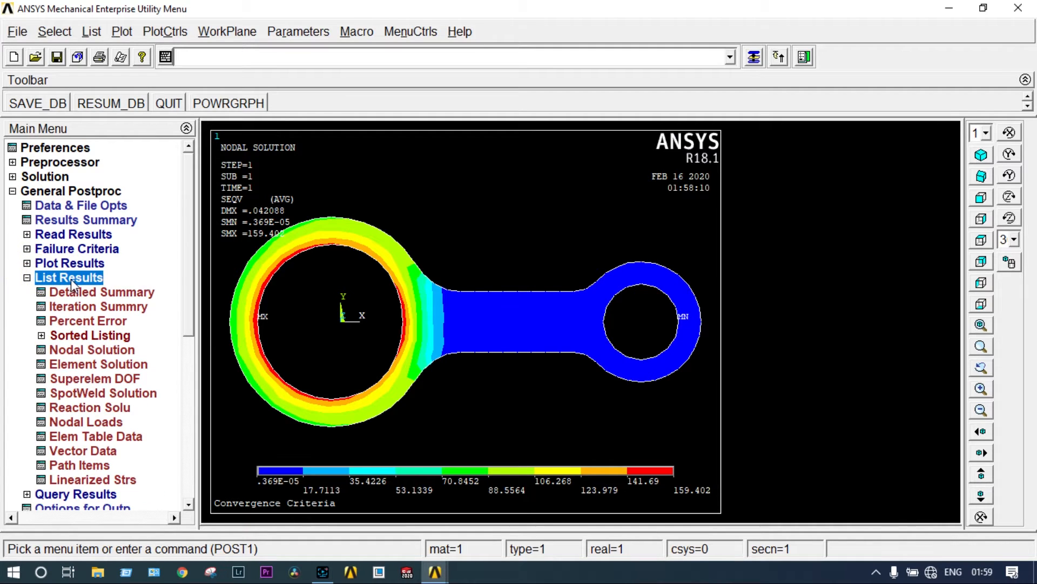
{"action": "left_click", "coordinate": [90, 351]}
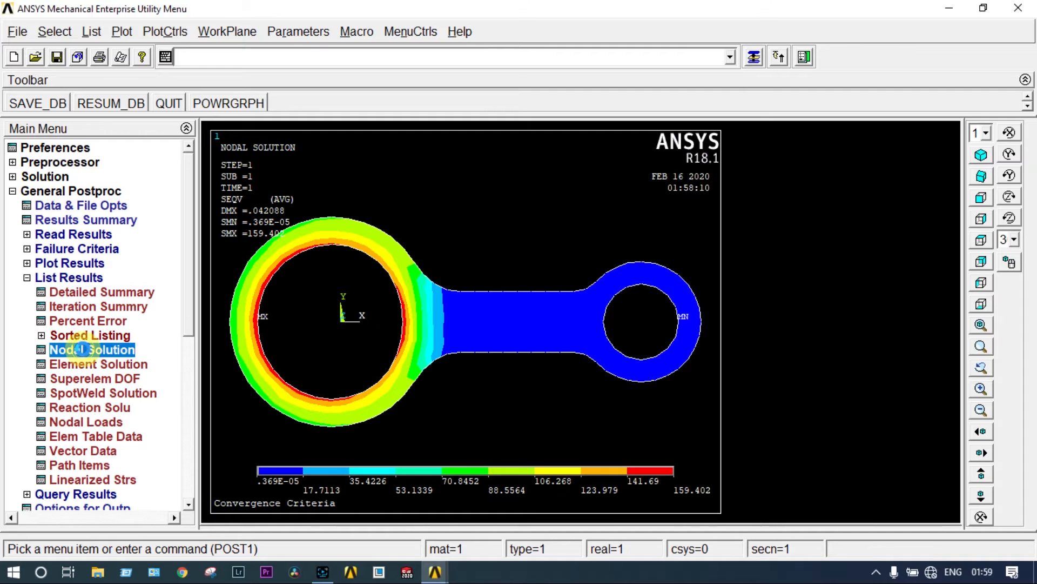
{"action": "double_click", "coordinate": [427, 235]}
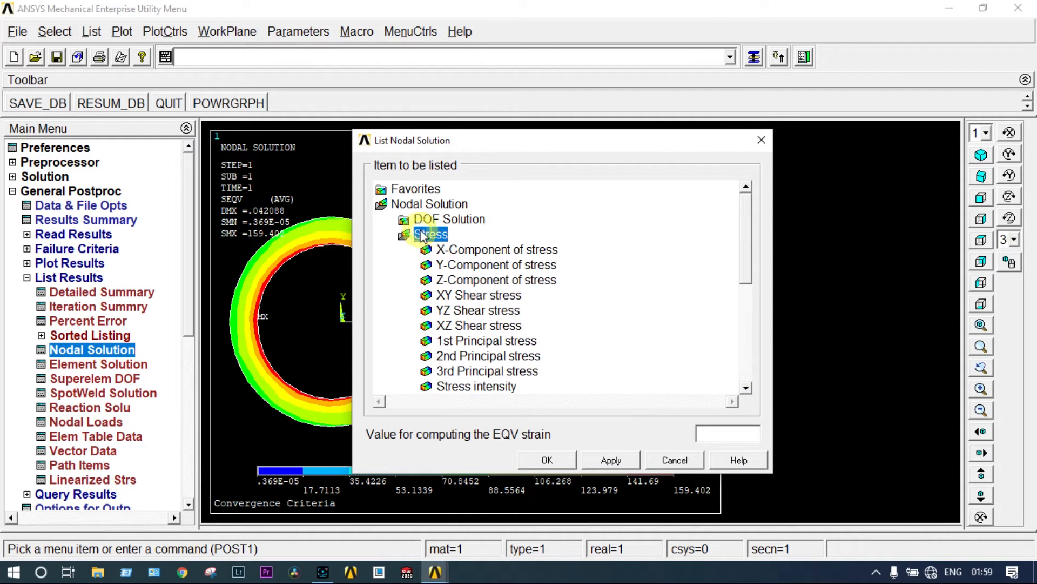
{"action": "left_click", "coordinate": [746, 388]}
{"action": "left_click", "coordinate": [746, 388]}
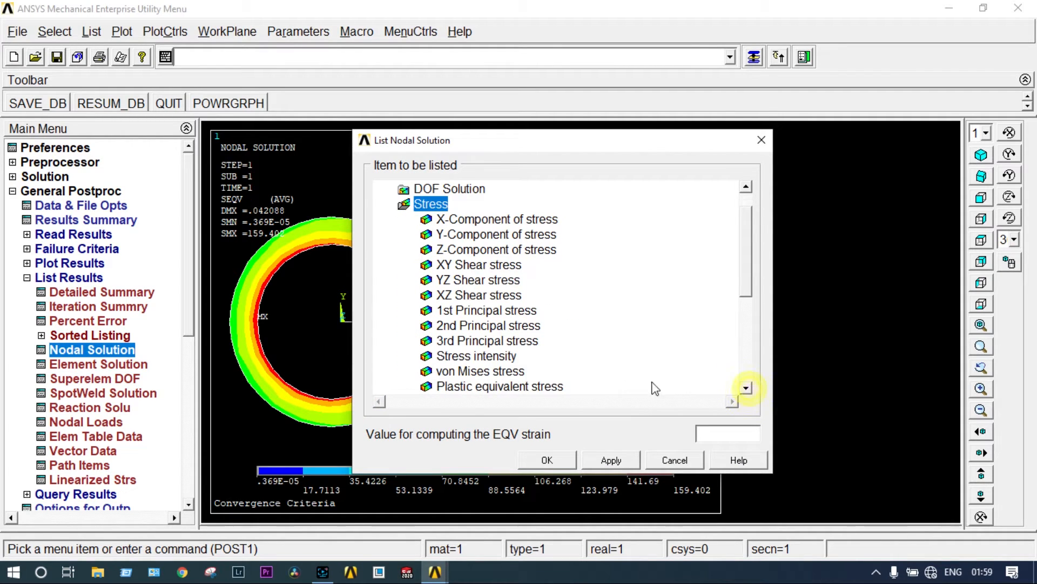
{"action": "left_click", "coordinate": [512, 372]}
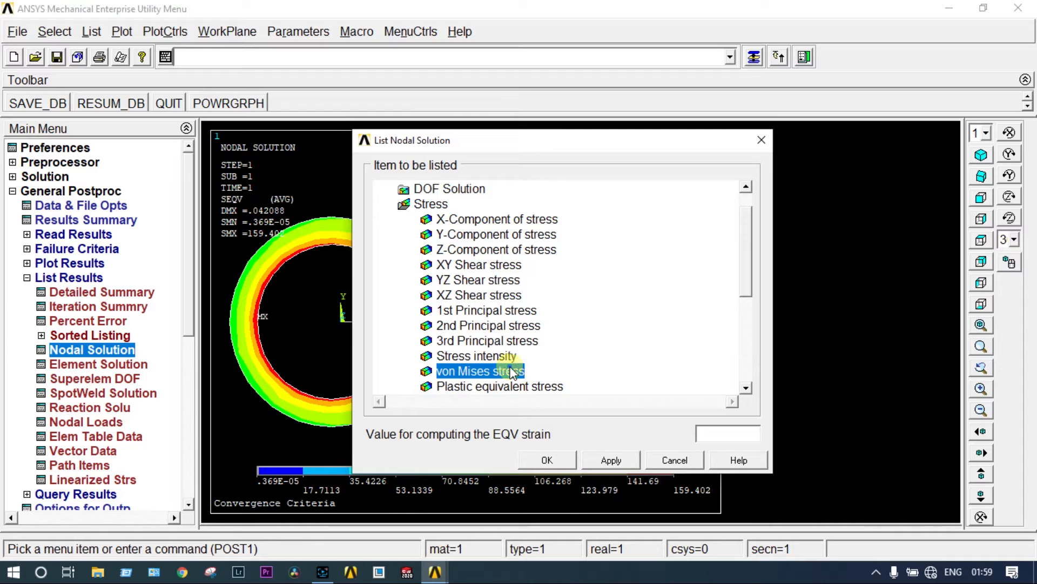
{"action": "left_click", "coordinate": [548, 460]}
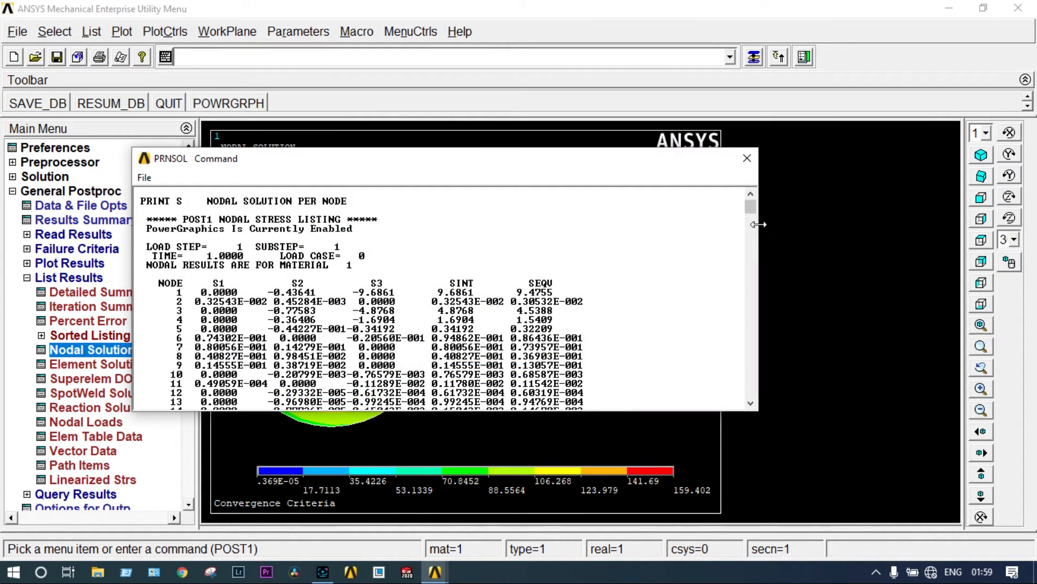
{"action": "left_click_drag", "start_coordinate": [751, 214], "coordinate": [749, 404]}
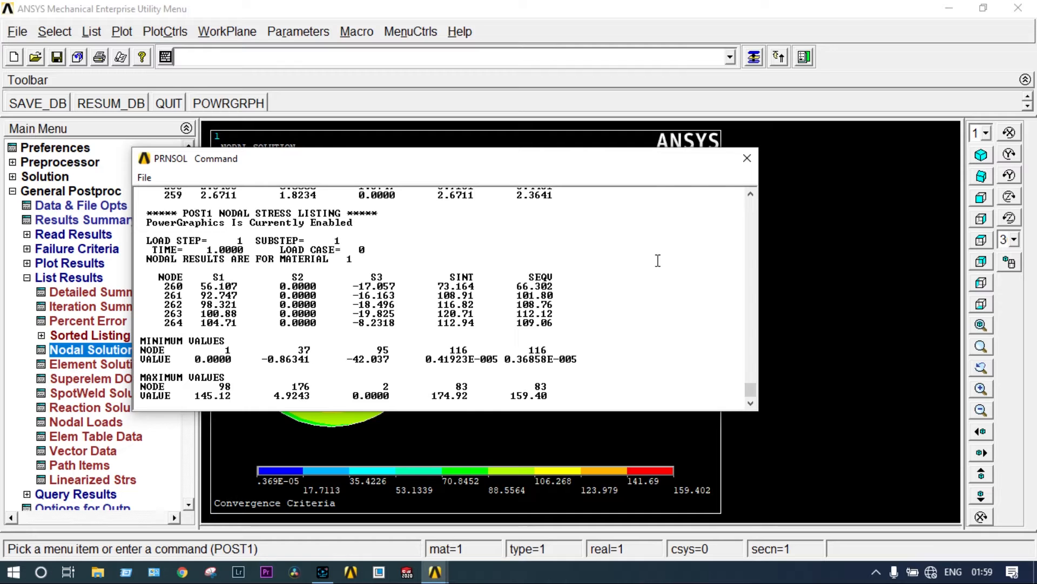
- Save the nodal stress listing as lister file "Stress@10mm size mesh" in the Desktop ANSYS folder and close the listing
{"action": "left_click", "coordinate": [144, 179]}
{"action": "left_click", "coordinate": [154, 193]}
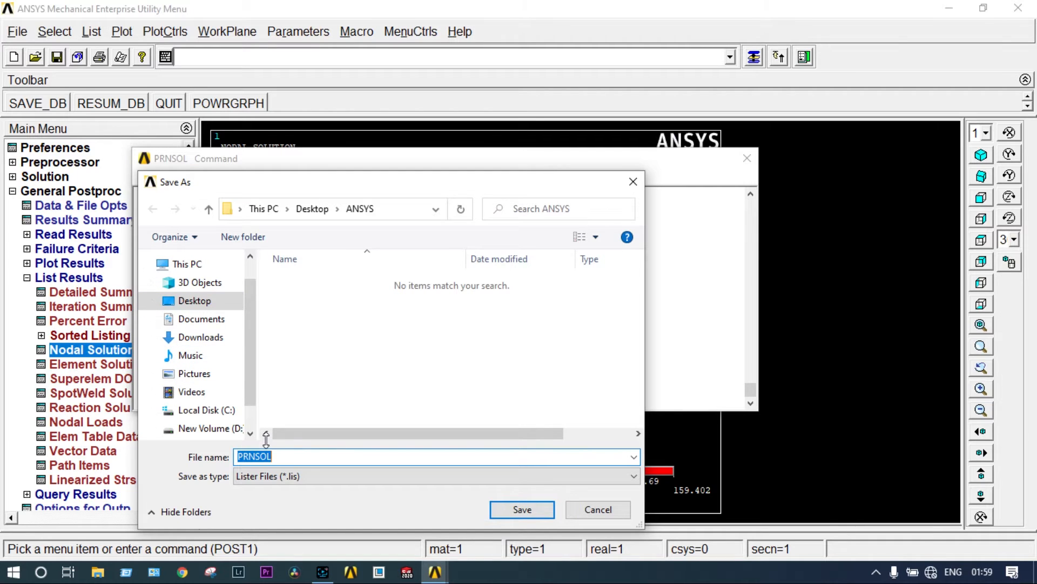
{"action": "type", "text": "Stre"}
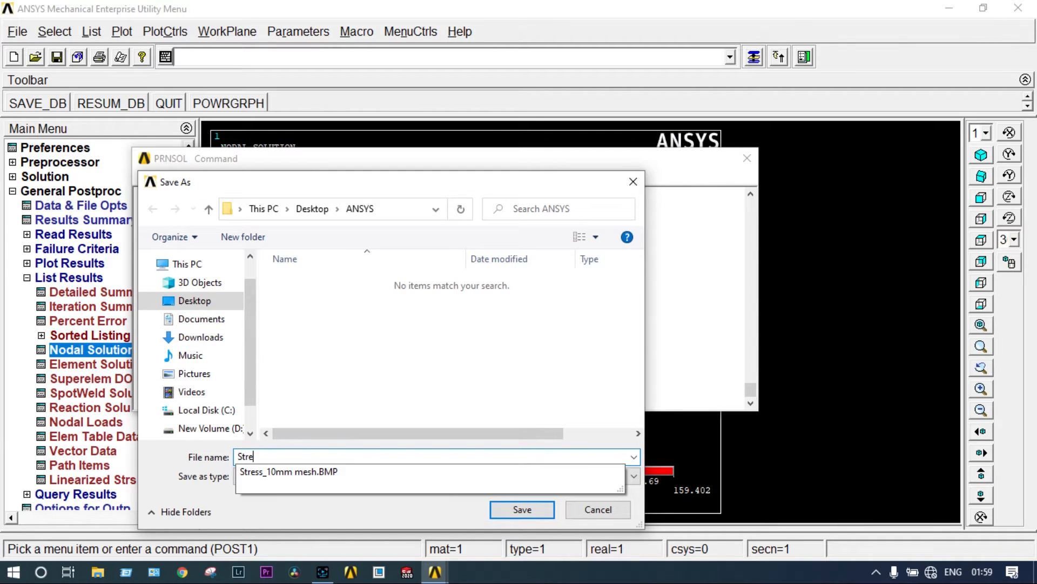
{"action": "type", "text": "ss@100"}
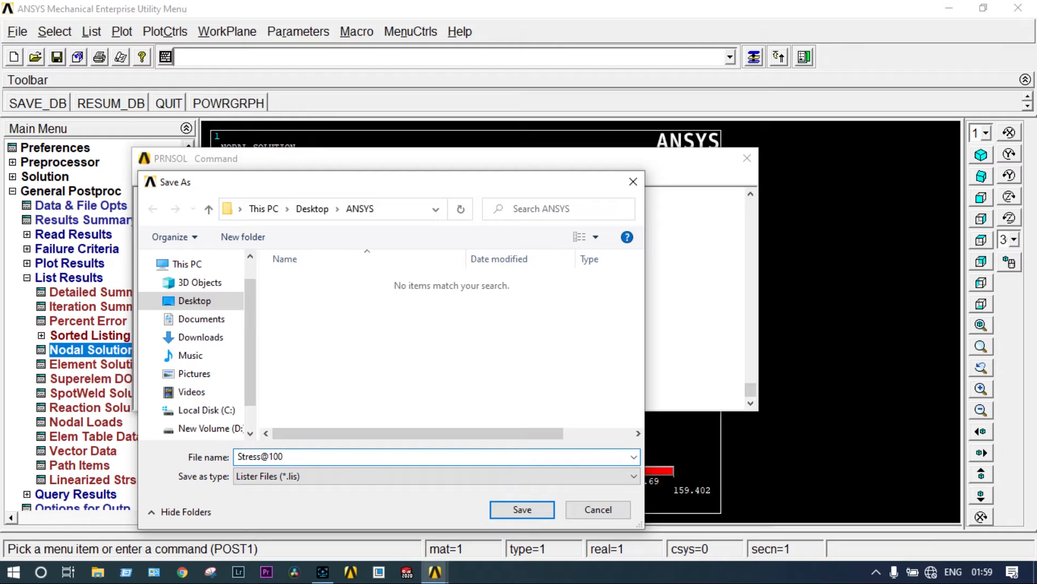
{"action": "key", "text": "BackSpace"}
{"action": "type", "text": "mm size mesh"}
{"action": "left_click", "coordinate": [519, 509]}
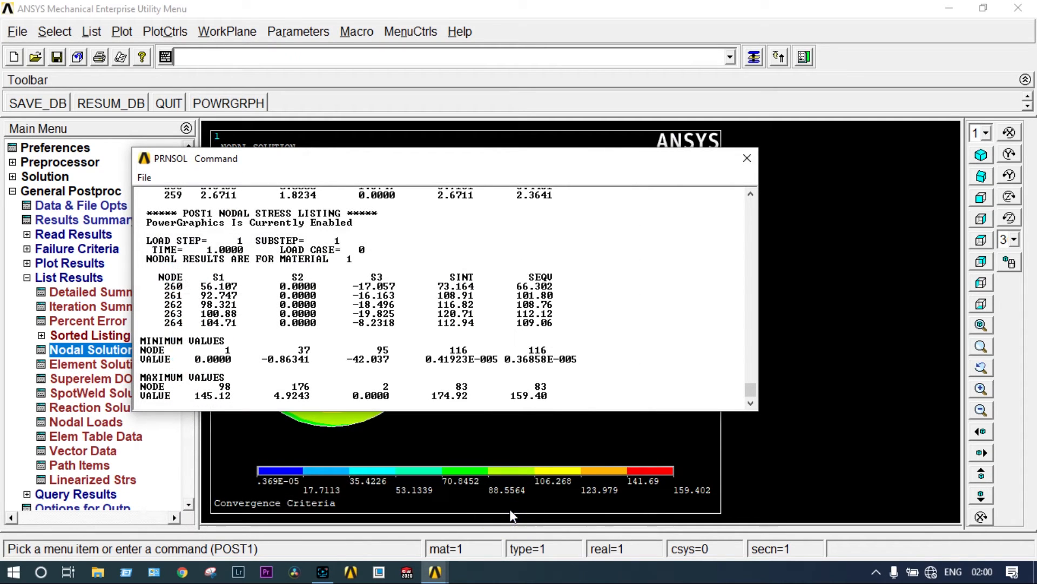
{"action": "left_click", "coordinate": [747, 158]}
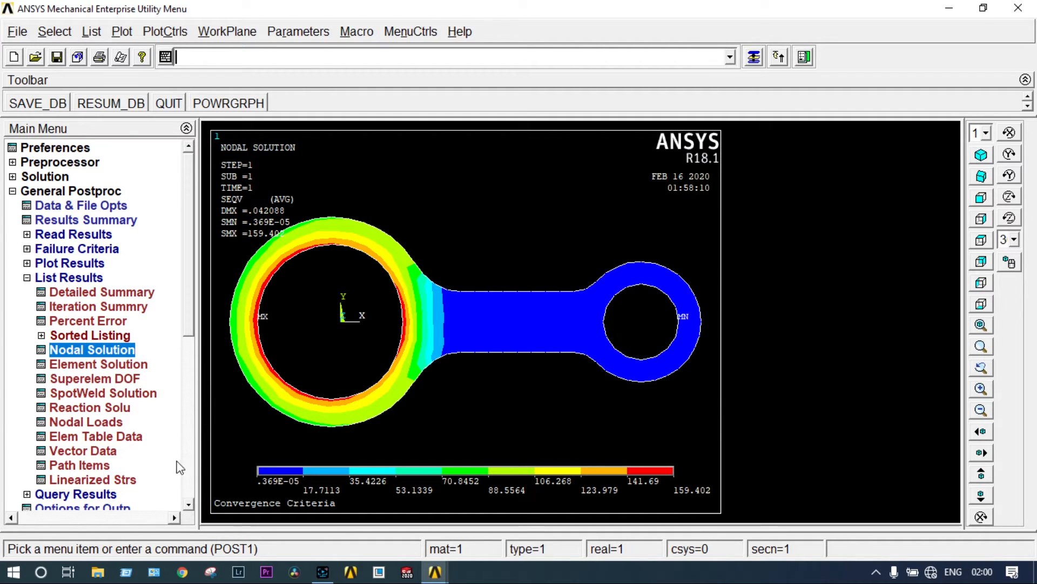
- Replot the nodal von Mises stress contour with the existing deformed-shape and auto-calculated scale settings
{"action": "left_click", "coordinate": [91, 263]}
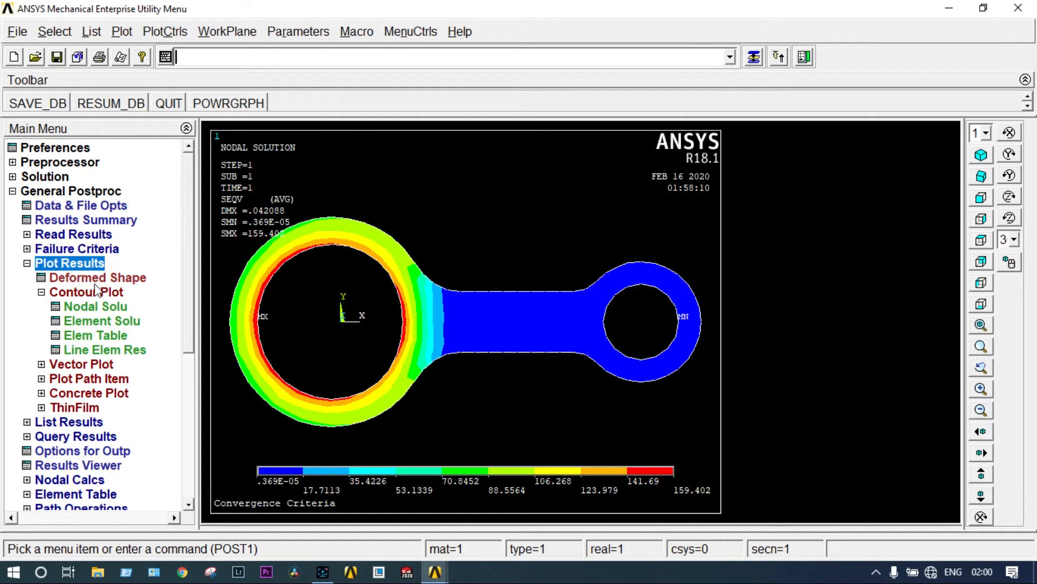
{"action": "left_click", "coordinate": [95, 306]}
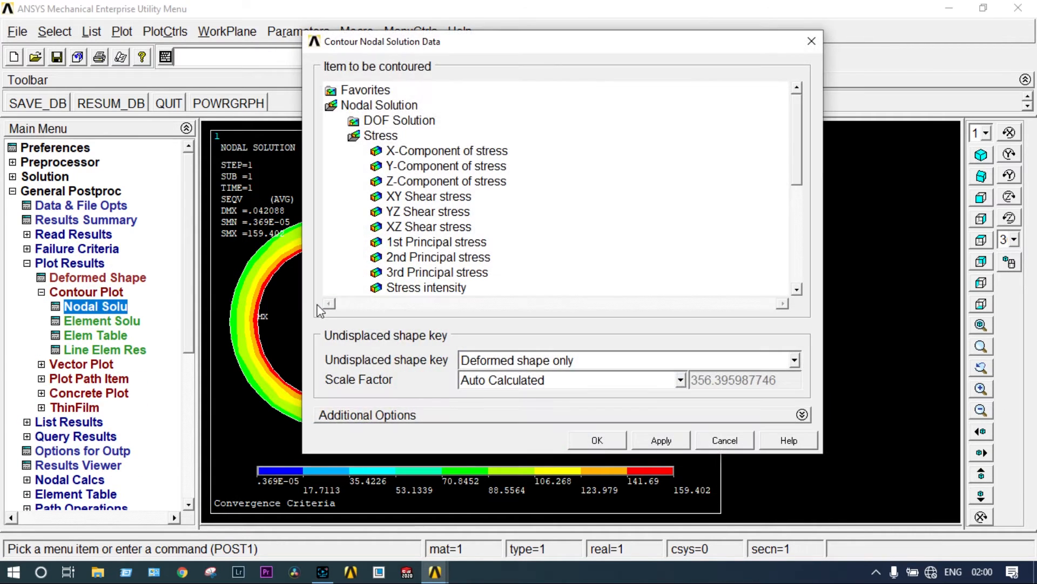
{"action": "left_click", "coordinate": [607, 439]}
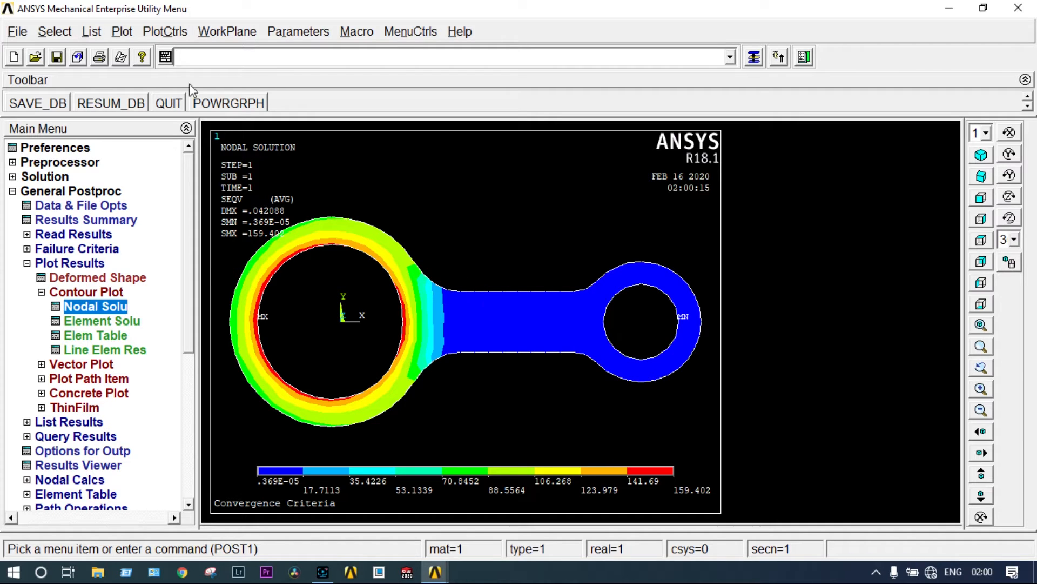
- Turn on the display of element shapes based on real constants and examine the stress contour of the thickened link in isometric view
{"action": "left_click", "coordinate": [161, 31]}
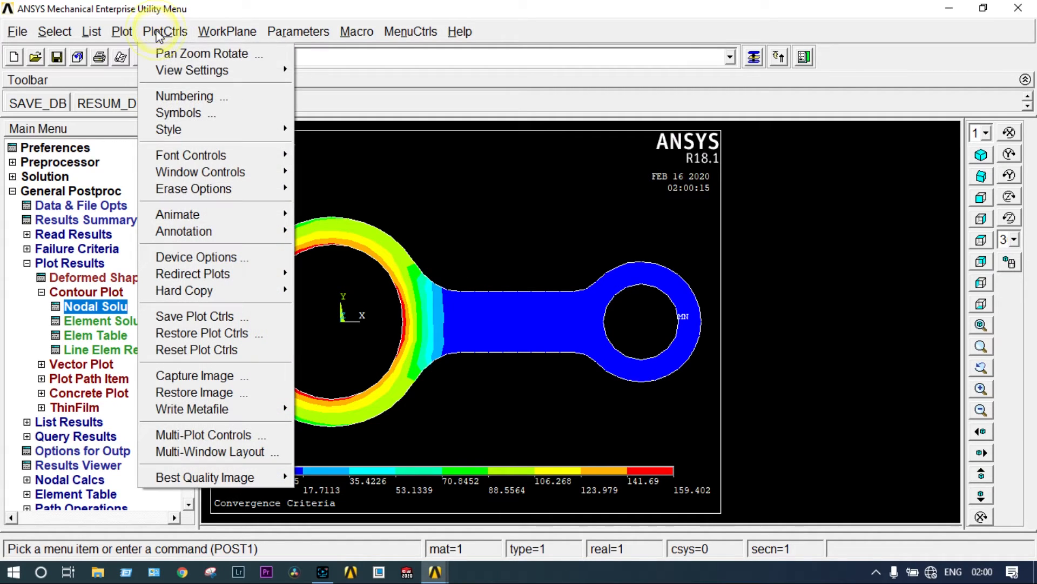
{"action": "mouse_move", "coordinate": [212, 131]}
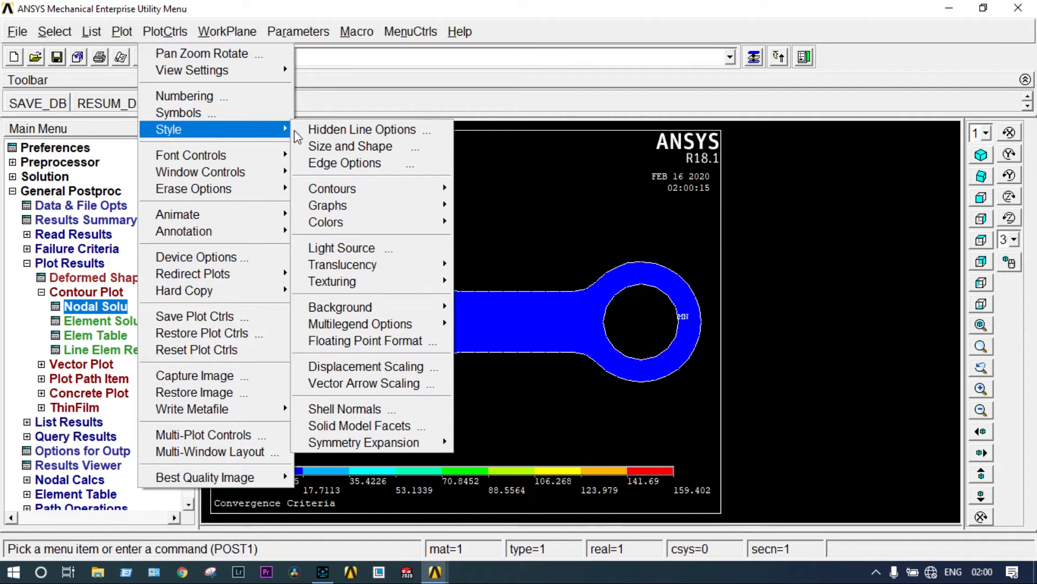
{"action": "left_click", "coordinate": [332, 148]}
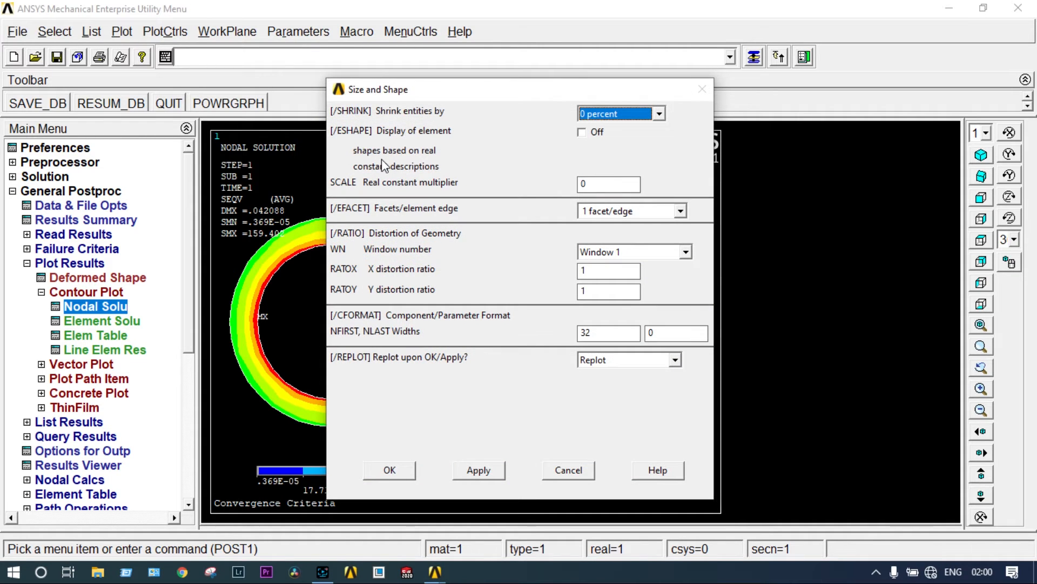
{"action": "left_click", "coordinate": [581, 132]}
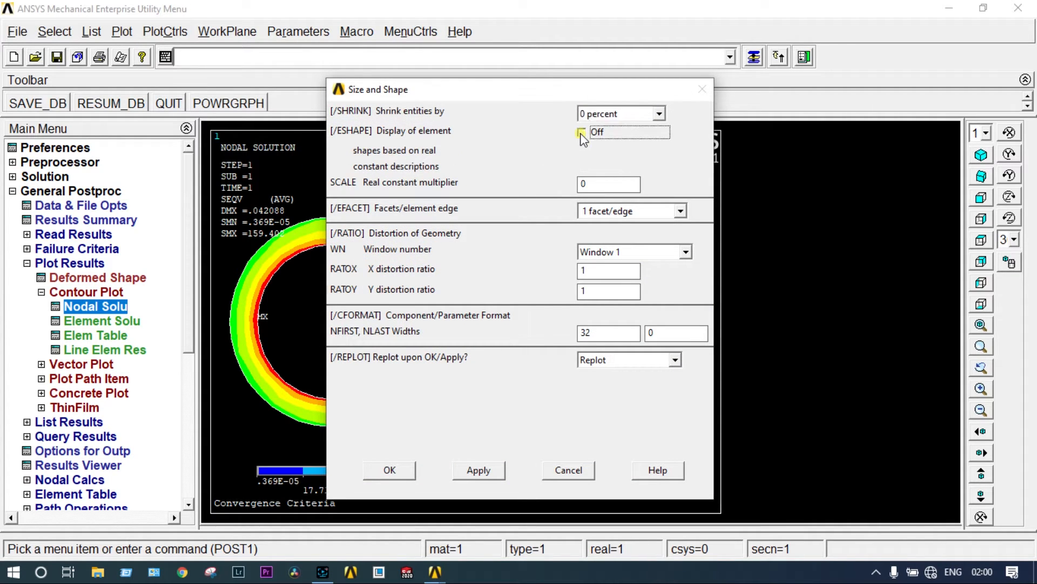
{"action": "left_click", "coordinate": [402, 475]}
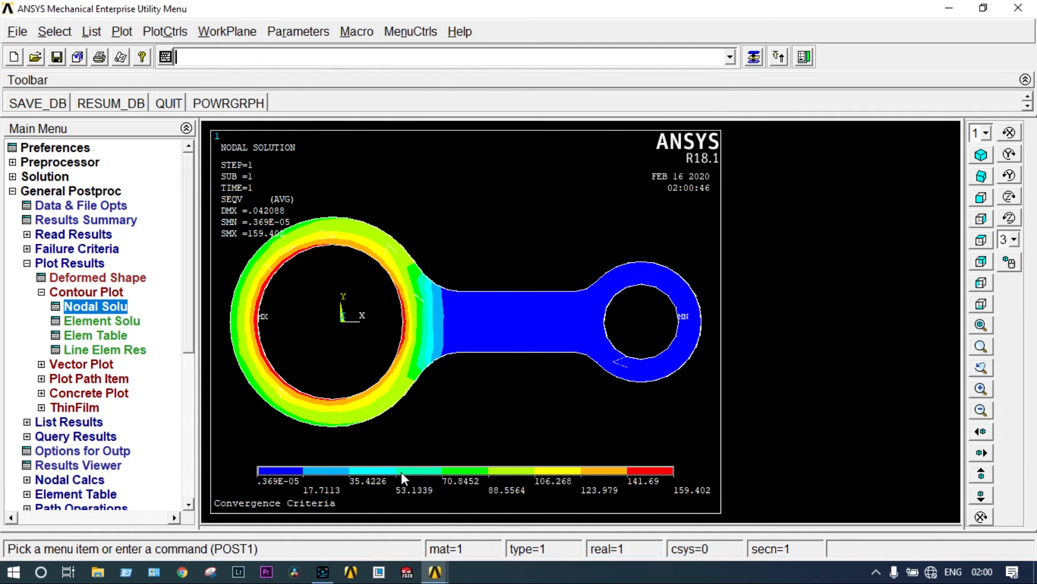
{"action": "left_click", "coordinate": [982, 155]}
{"action": "scroll", "coordinate": [578, 335], "scroll_direction": "down", "scroll_amount": 1}
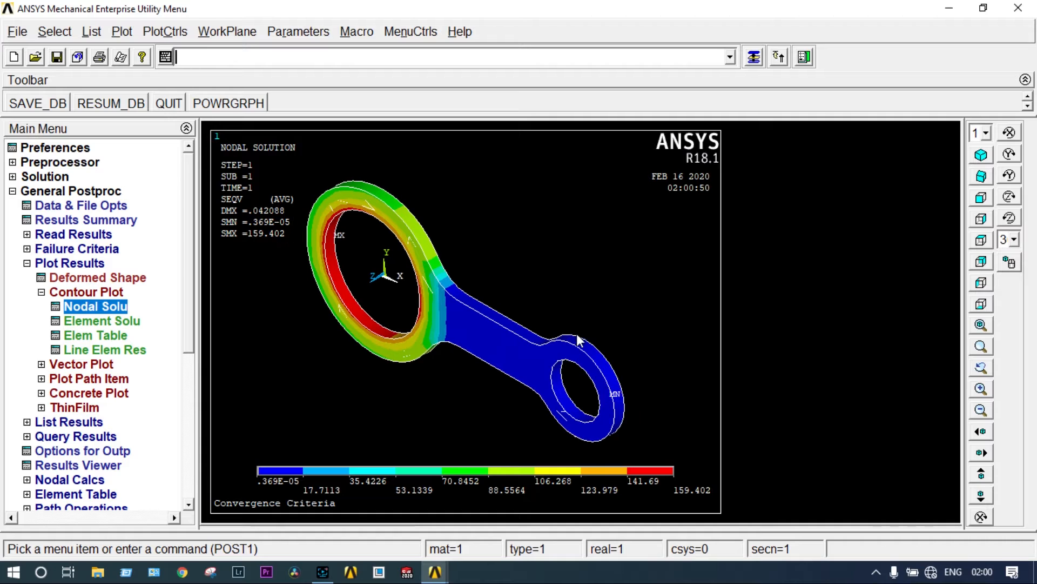
{"action": "scroll", "coordinate": [558, 328], "scroll_direction": "up", "scroll_amount": 4}
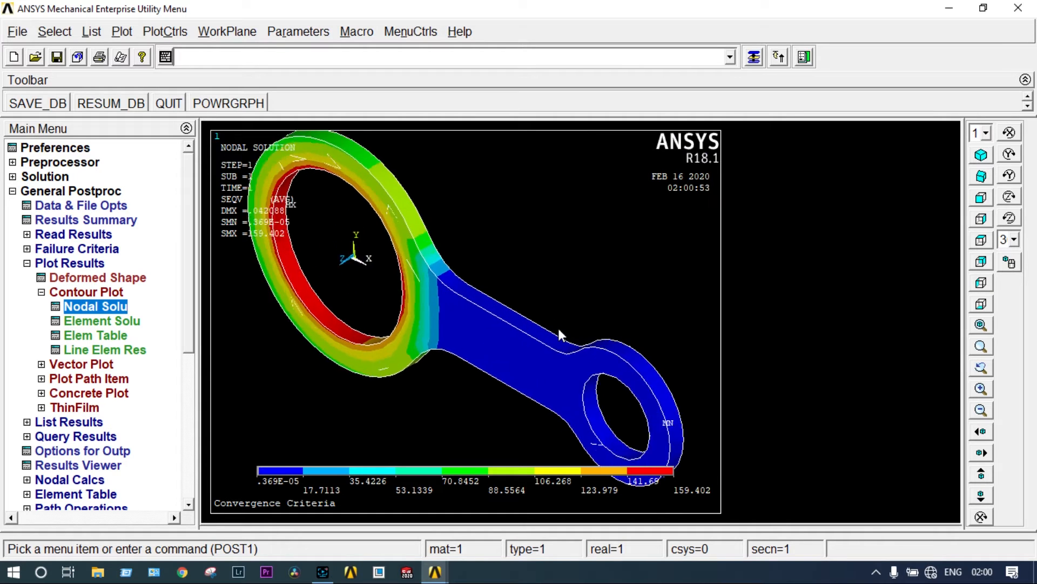
{"action": "scroll", "coordinate": [559, 328], "scroll_direction": "up", "scroll_amount": 3}
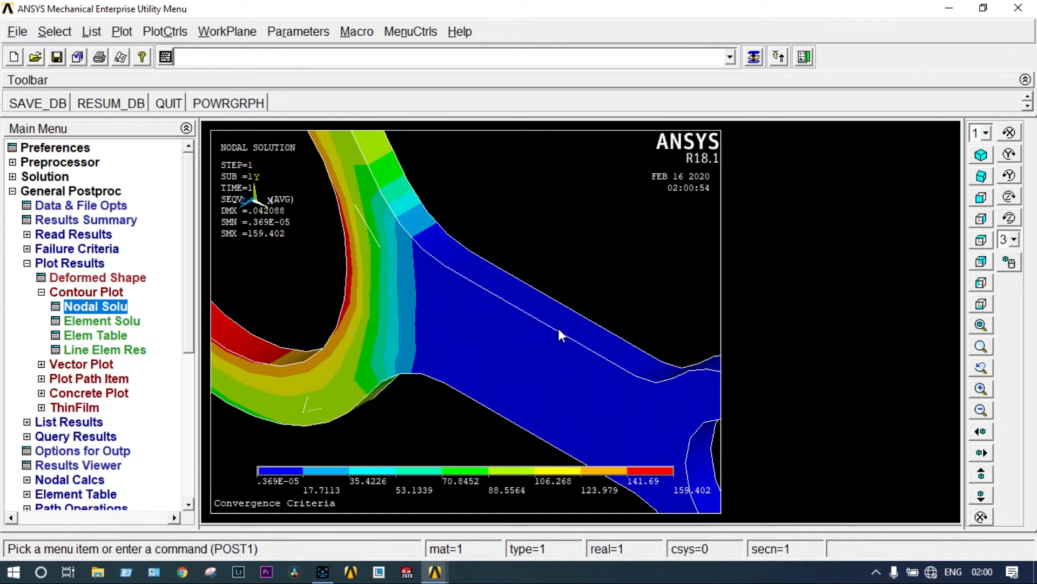
{"action": "scroll", "coordinate": [558, 329], "scroll_direction": "down", "scroll_amount": 3}
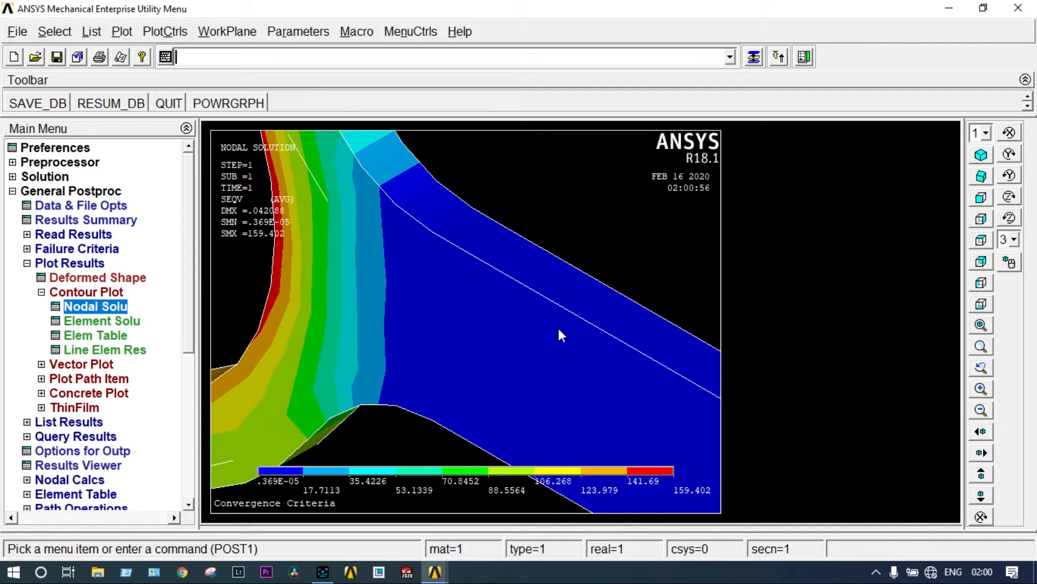
{"action": "scroll", "coordinate": [558, 329], "scroll_direction": "down", "scroll_amount": 3}
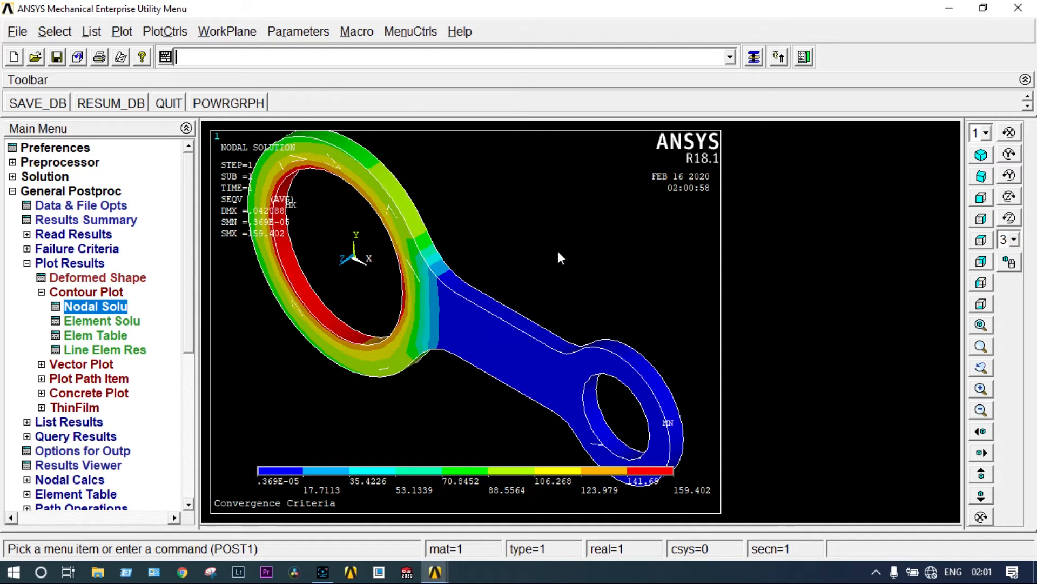
- Return to the front view and turn off the display of element shapes based on real constants
{"action": "left_click", "coordinate": [980, 197]}
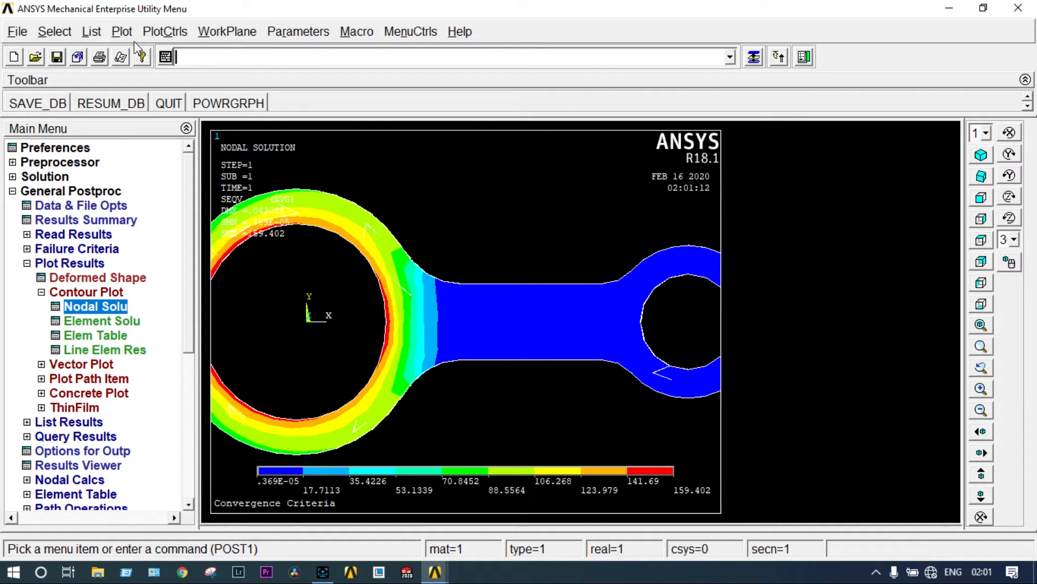
{"action": "left_click", "coordinate": [162, 33]}
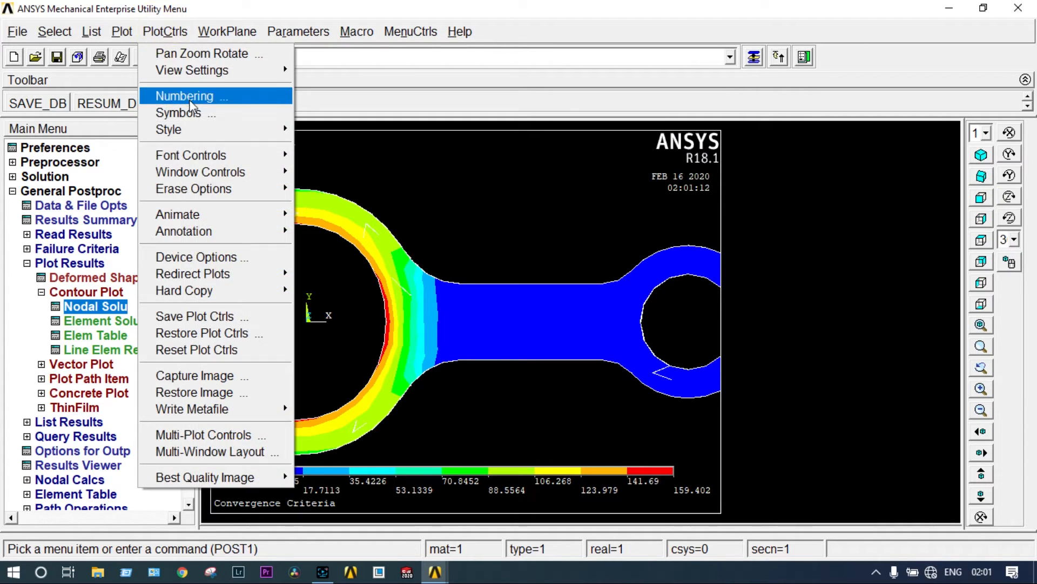
{"action": "mouse_move", "coordinate": [190, 127]}
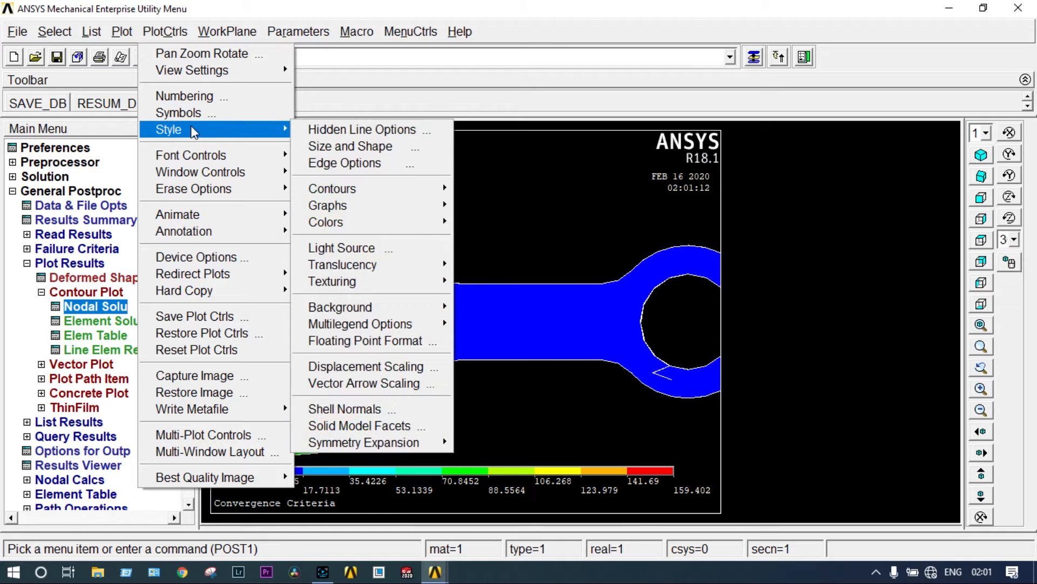
{"action": "left_click", "coordinate": [321, 146]}
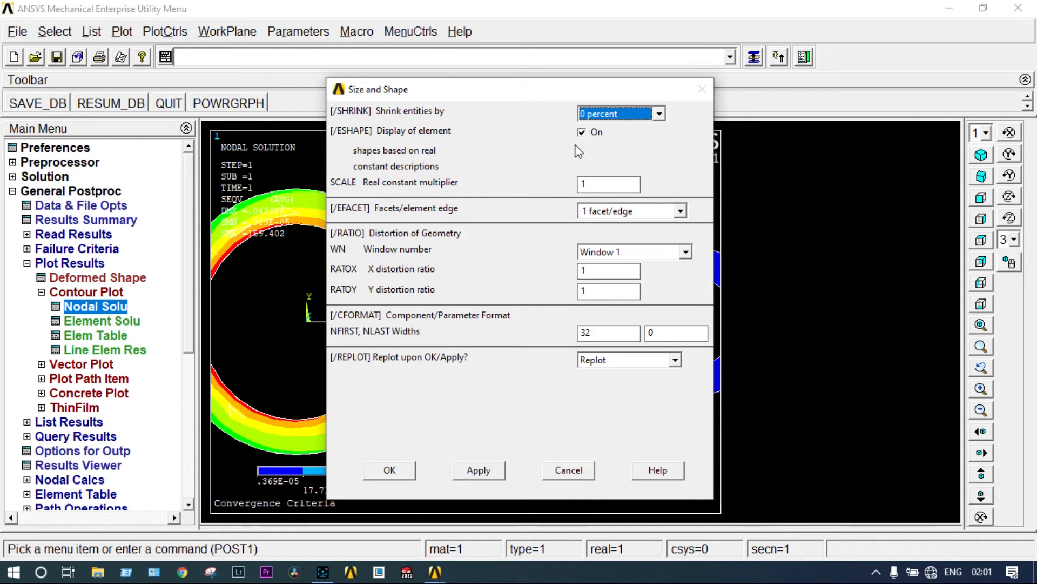
{"action": "left_click", "coordinate": [582, 133]}
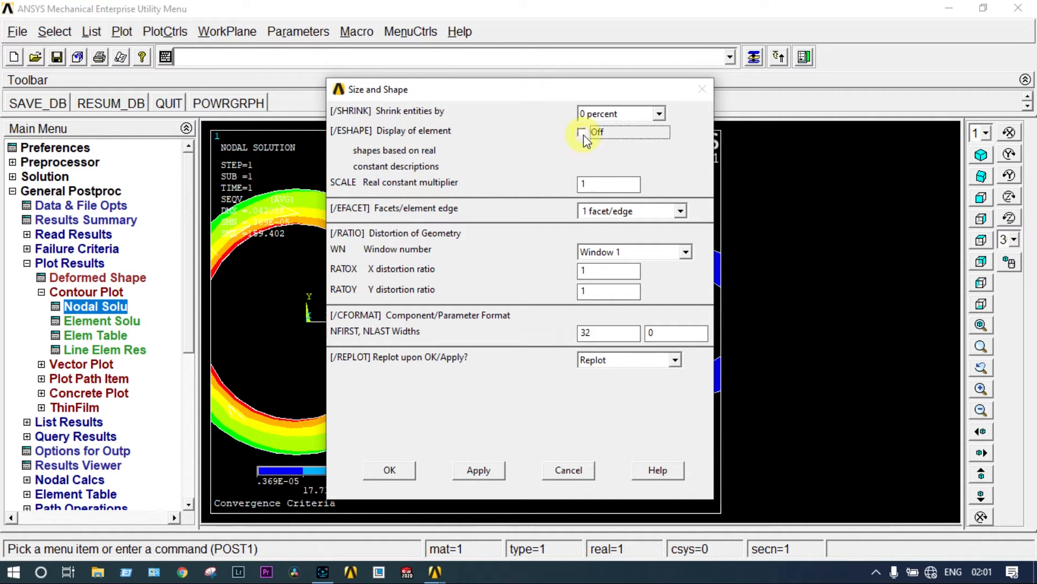
{"action": "left_click", "coordinate": [390, 468]}
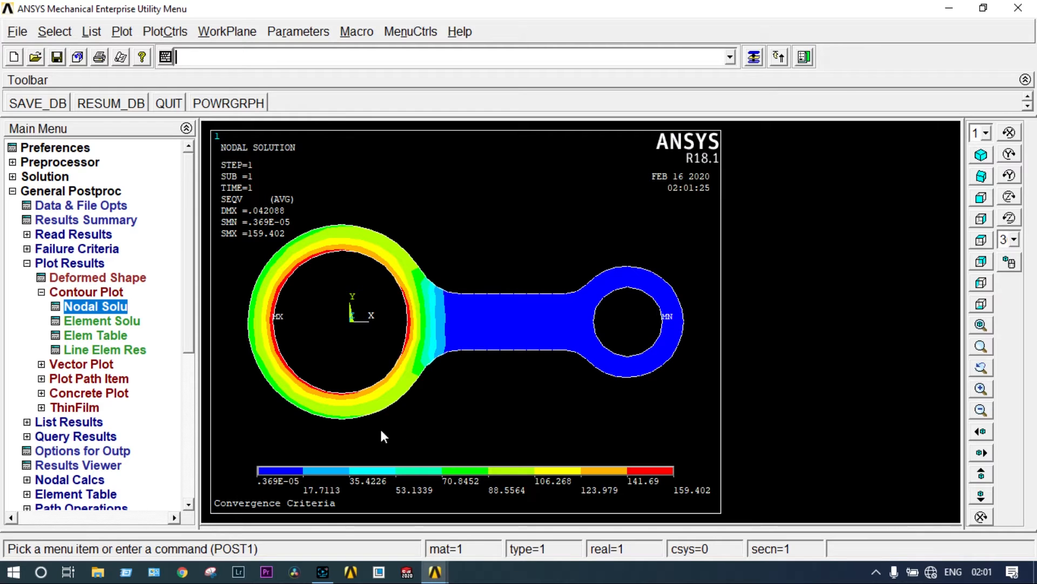
- Plot the link's elements and clear the existing mesh from all areas
{"action": "left_click", "coordinate": [122, 33]}
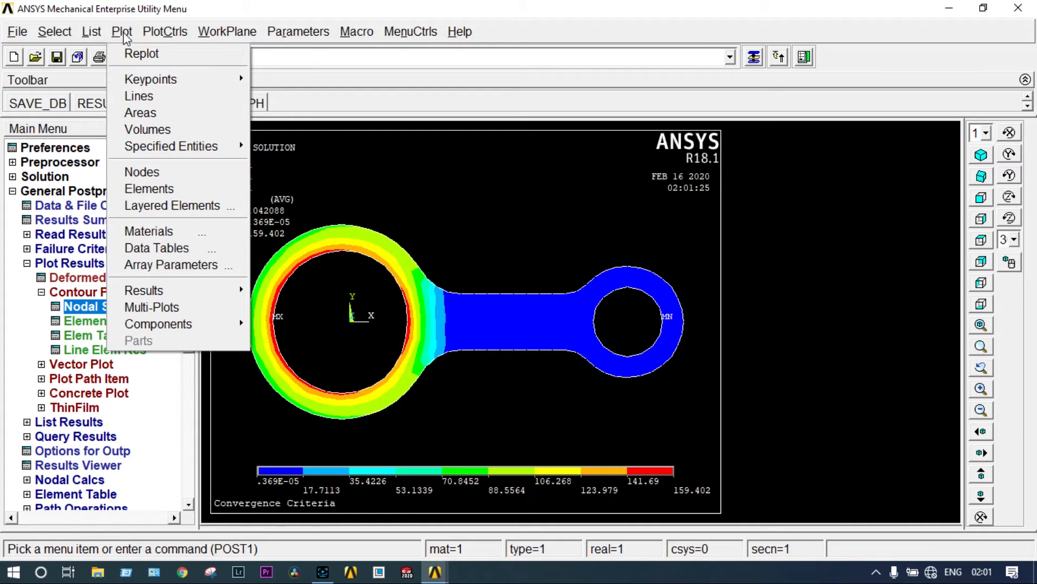
{"action": "left_click", "coordinate": [150, 191]}
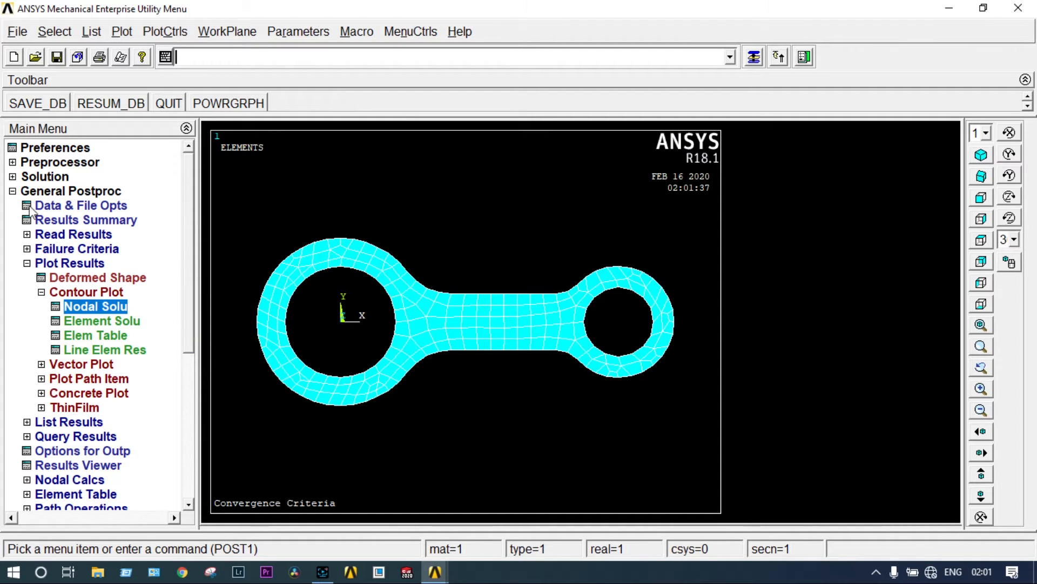
{"action": "left_click", "coordinate": [12, 192]}
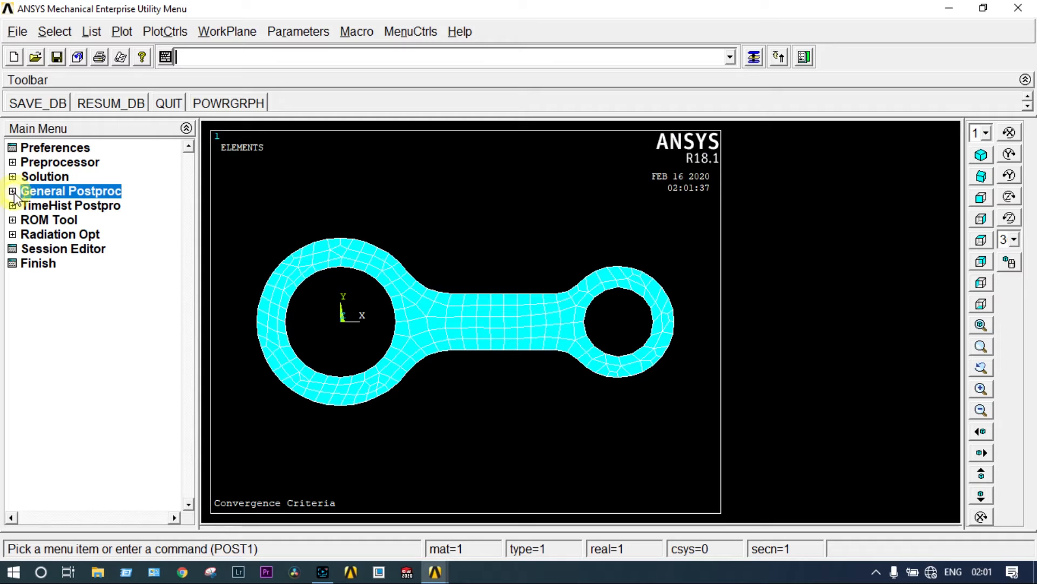
{"action": "left_click", "coordinate": [13, 163]}
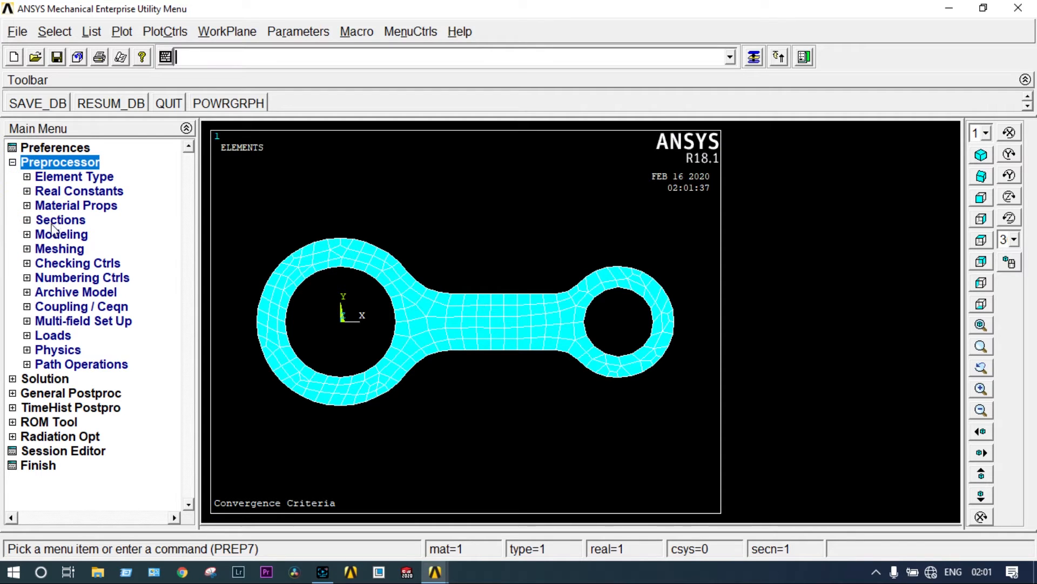
{"action": "left_click", "coordinate": [27, 248]}
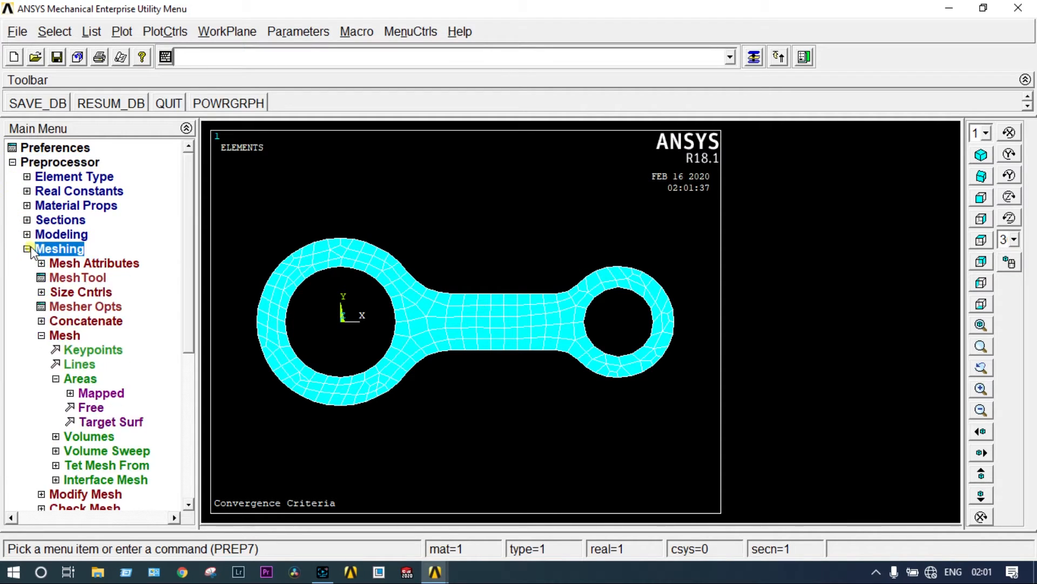
{"action": "left_click", "coordinate": [41, 335]}
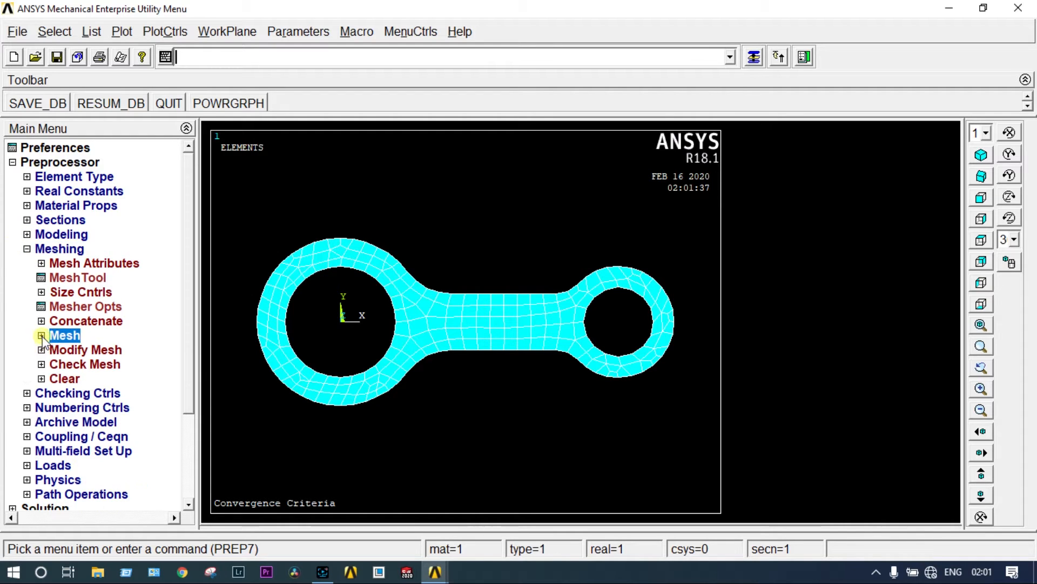
{"action": "left_click", "coordinate": [70, 378]}
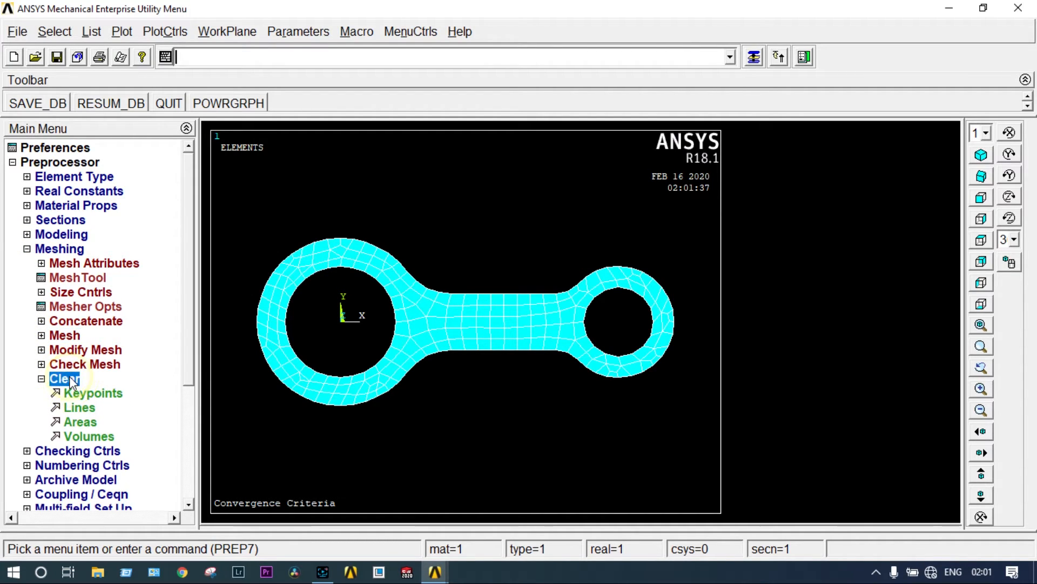
{"action": "left_click", "coordinate": [88, 421]}
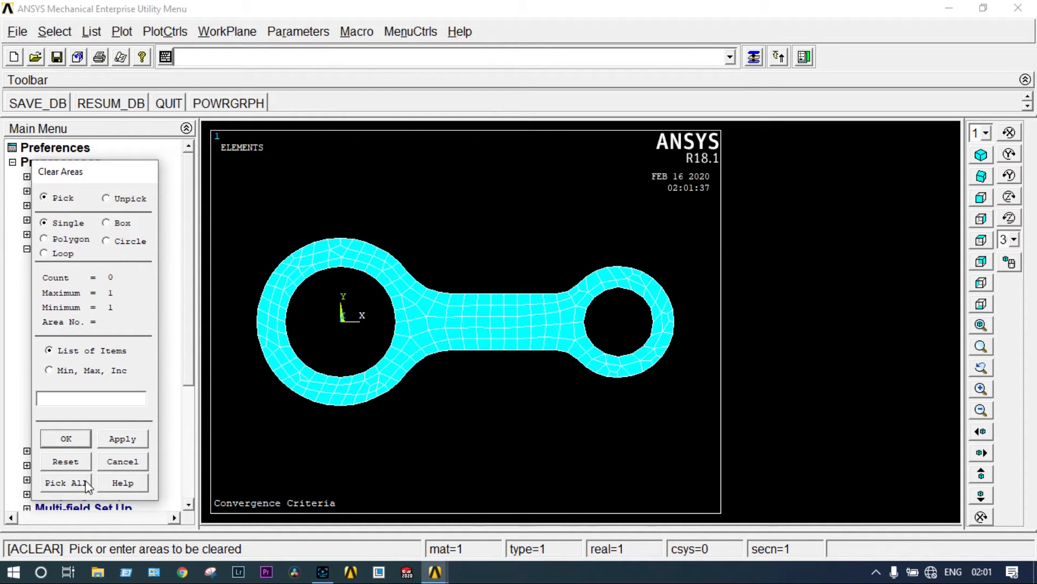
{"action": "left_click", "coordinate": [87, 482]}
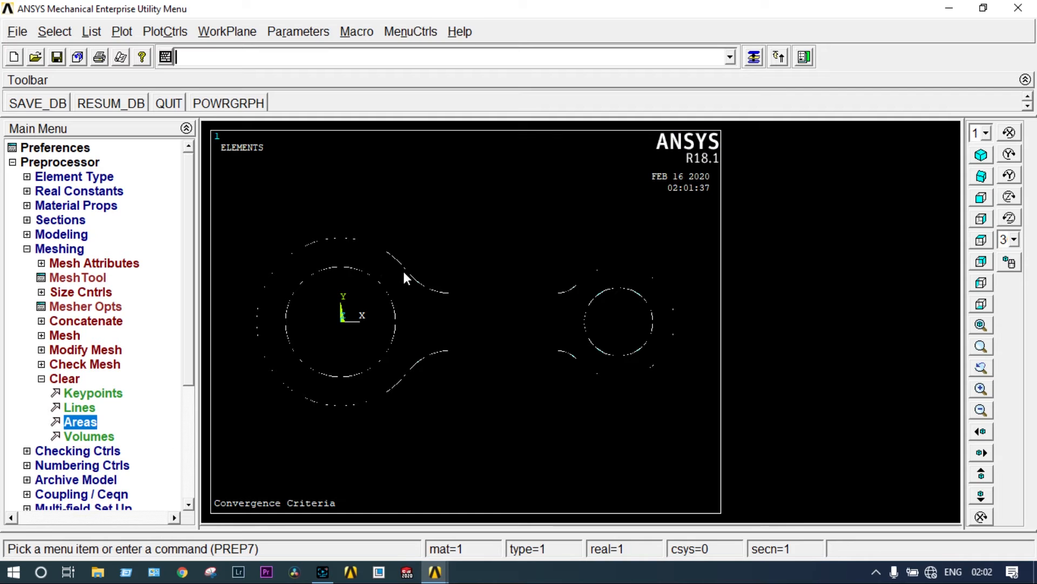
- Plot the areas and set a smaller element edge length on all areas of the link
{"action": "left_click", "coordinate": [122, 33]}
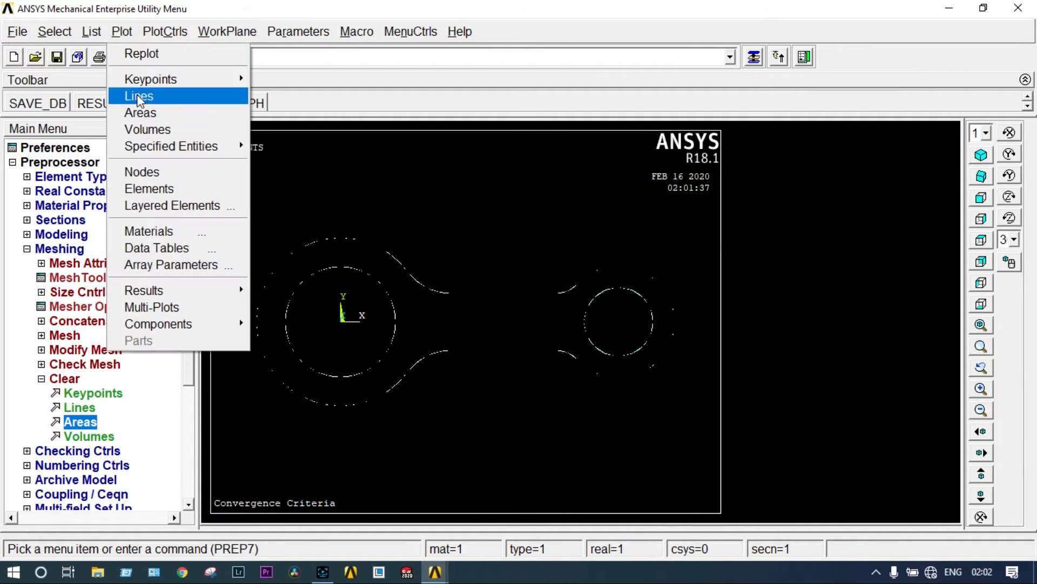
{"action": "left_click", "coordinate": [139, 108]}
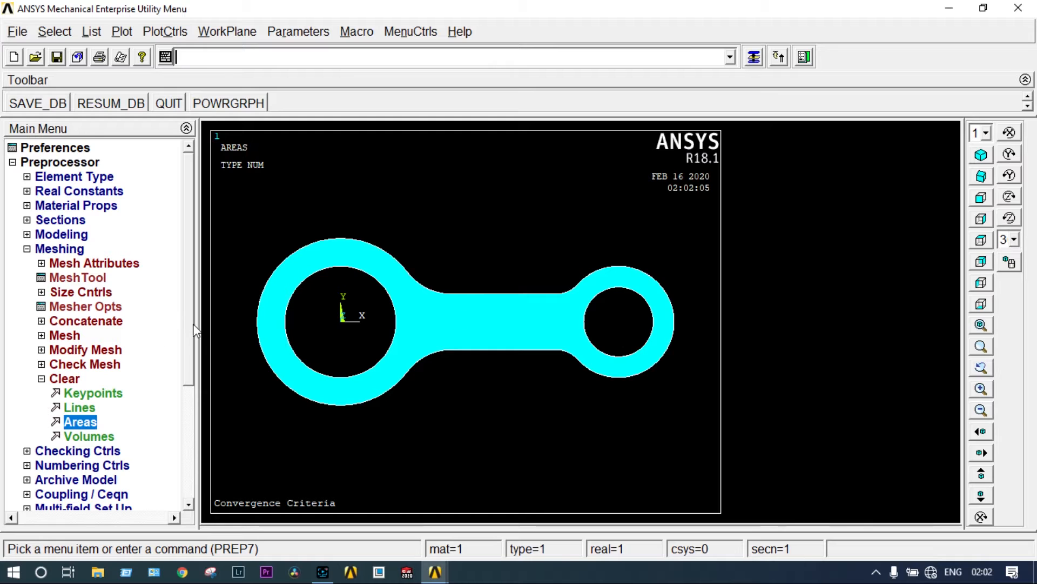
{"action": "left_click", "coordinate": [79, 293]}
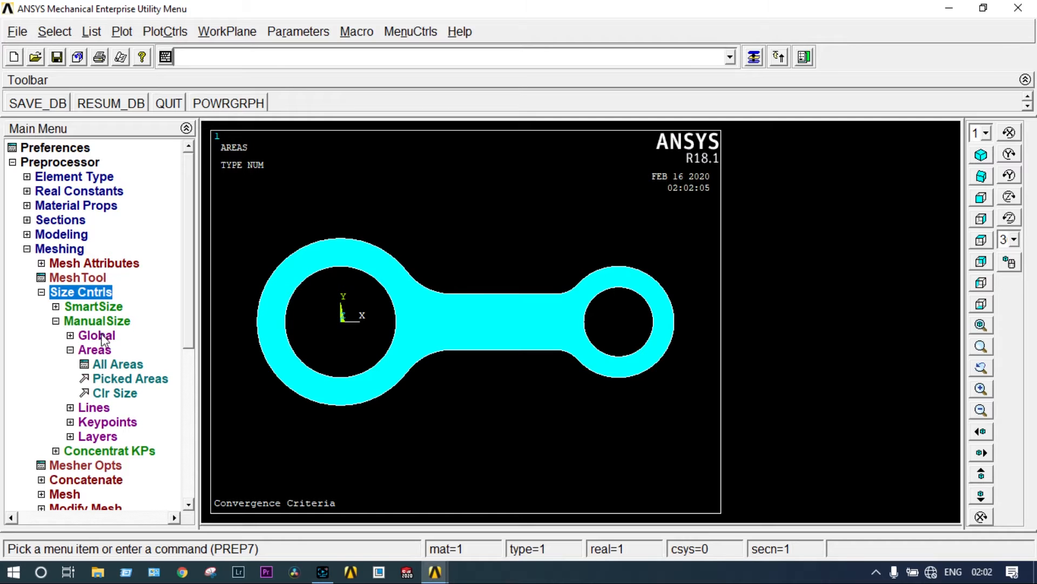
{"action": "left_click", "coordinate": [114, 366]}
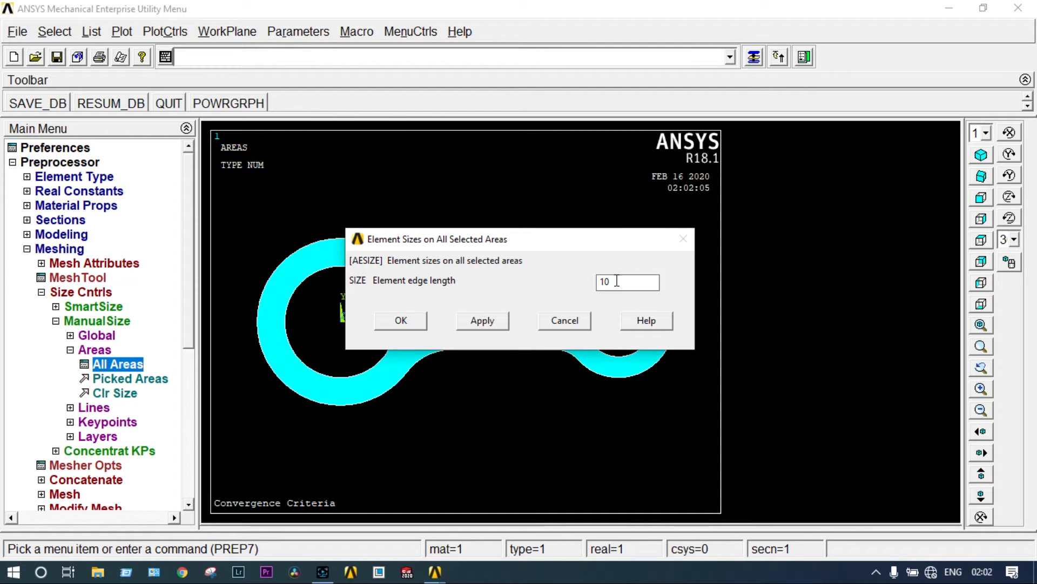
{"action": "left_click", "coordinate": [617, 281]}
{"action": "left_click", "coordinate": [409, 321]}
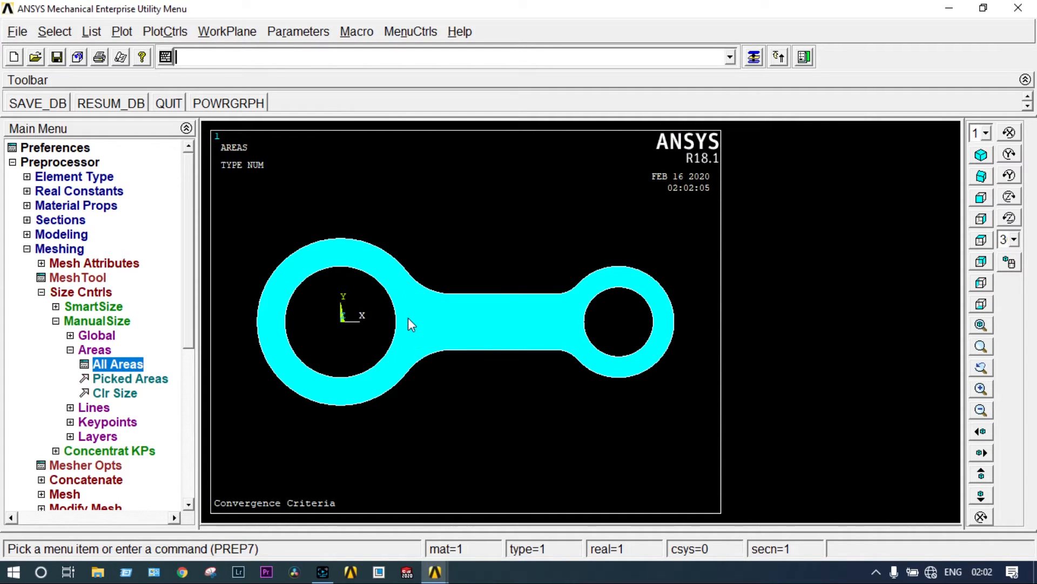
- Free-mesh the link area with the new element size
{"action": "left_click", "coordinate": [70, 493]}
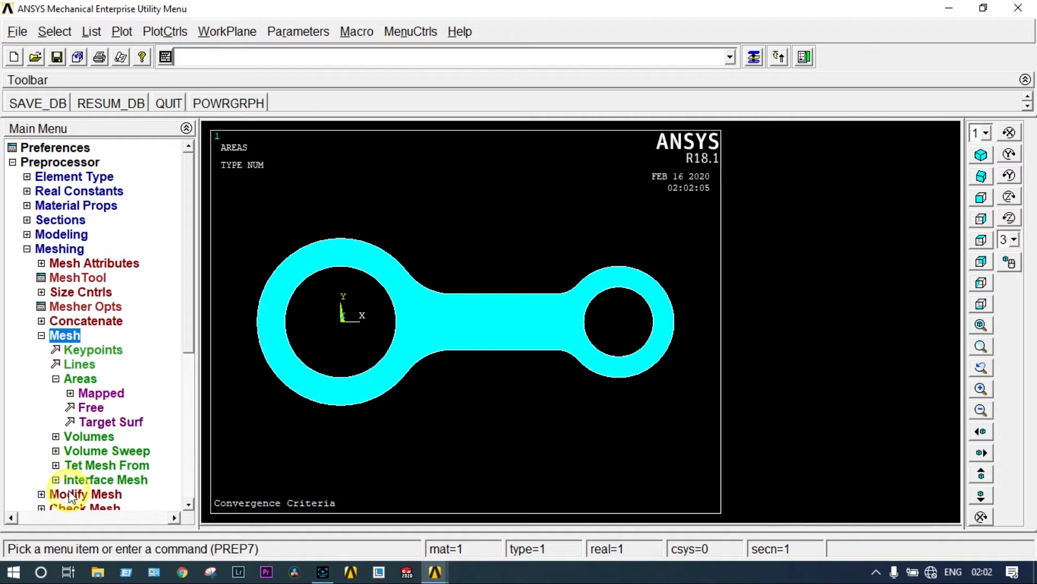
{"action": "left_click", "coordinate": [89, 406]}
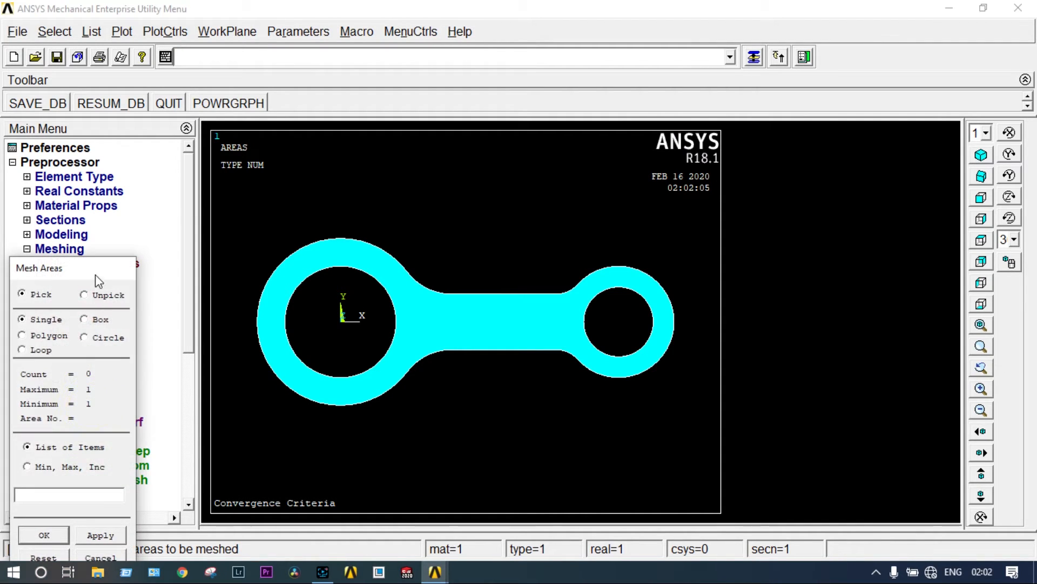
{"action": "left_click_drag", "start_coordinate": [98, 278], "coordinate": [131, 180]}
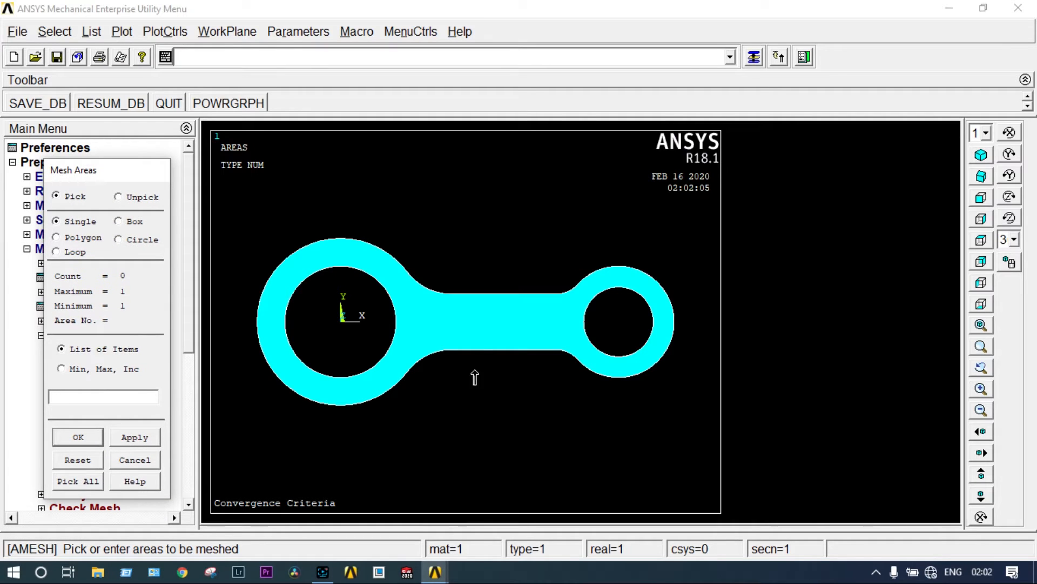
{"action": "left_click", "coordinate": [479, 324]}
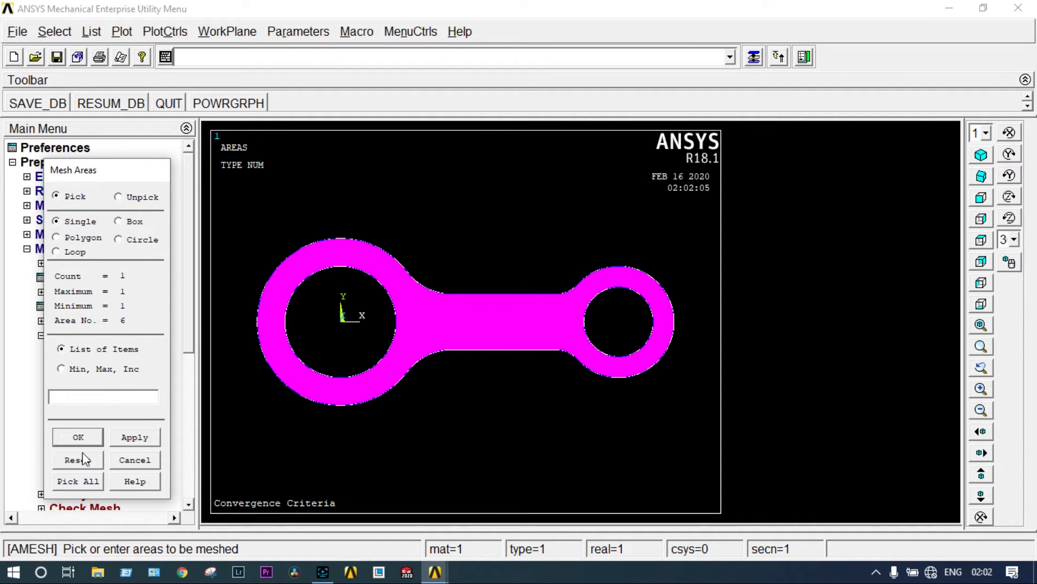
{"action": "left_click", "coordinate": [81, 437]}
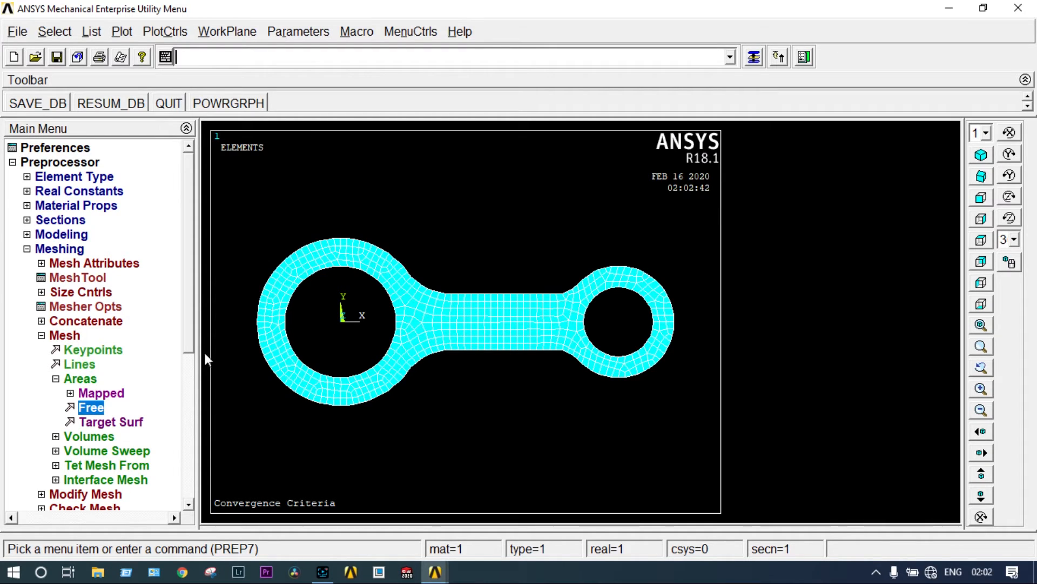
- Define a new Static analysis for the remeshed link
{"action": "left_click_drag", "start_coordinate": [189, 332], "coordinate": [190, 391]}
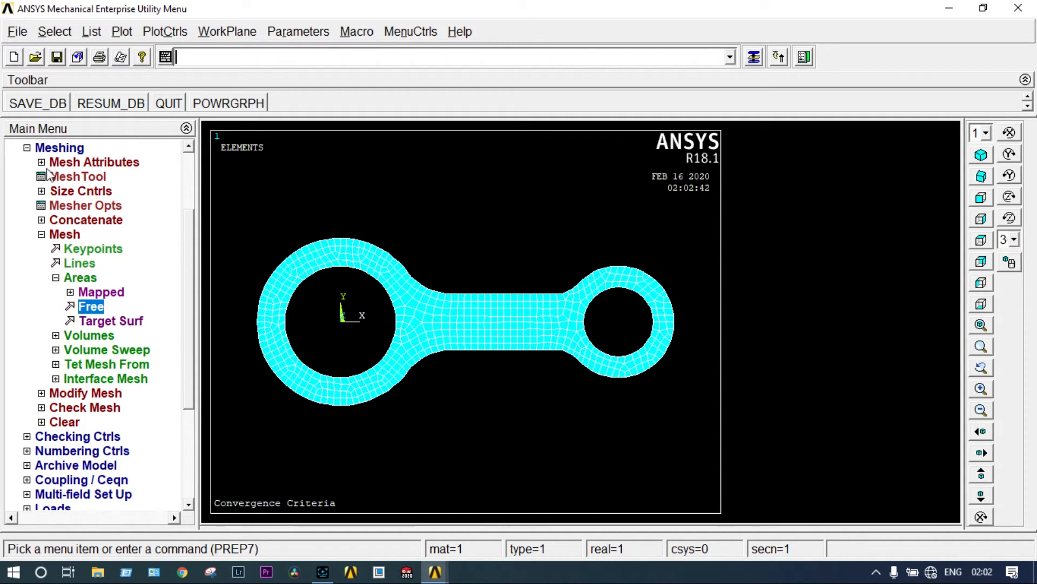
{"action": "left_click", "coordinate": [27, 147]}
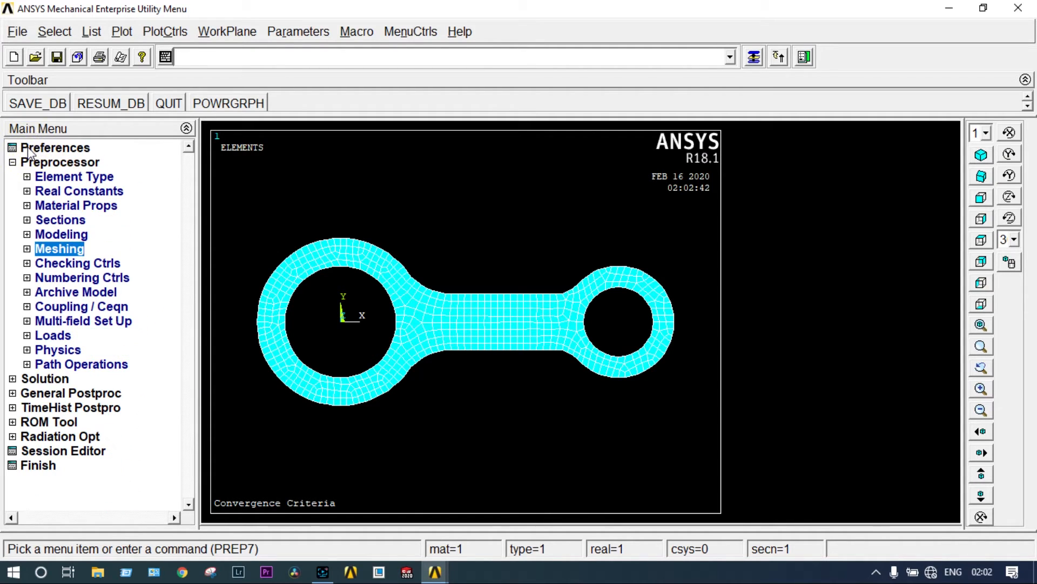
{"action": "left_click", "coordinate": [49, 379]}
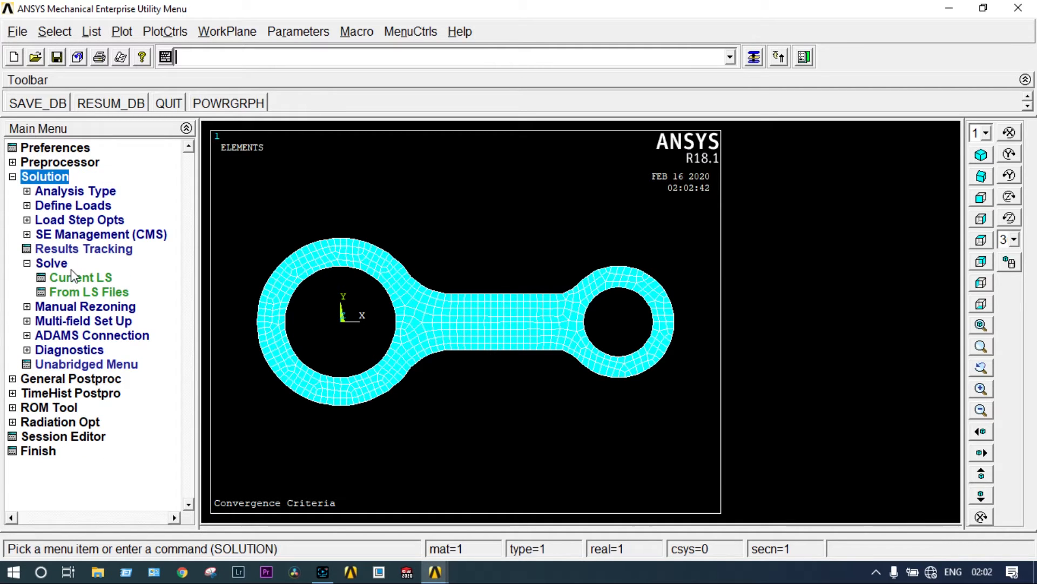
{"action": "left_click", "coordinate": [74, 192]}
{"action": "left_click", "coordinate": [79, 205]}
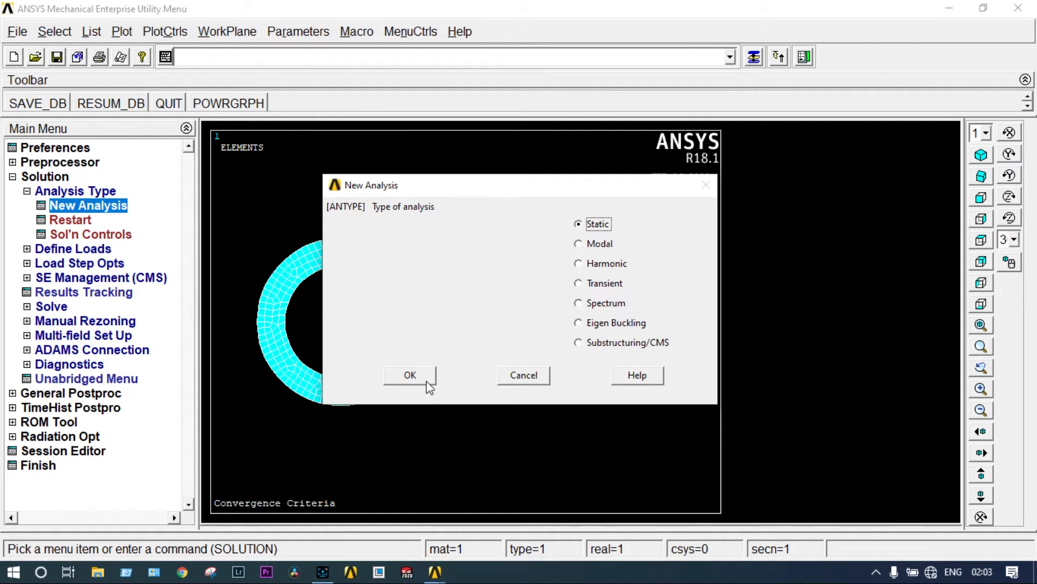
{"action": "left_click", "coordinate": [417, 374]}
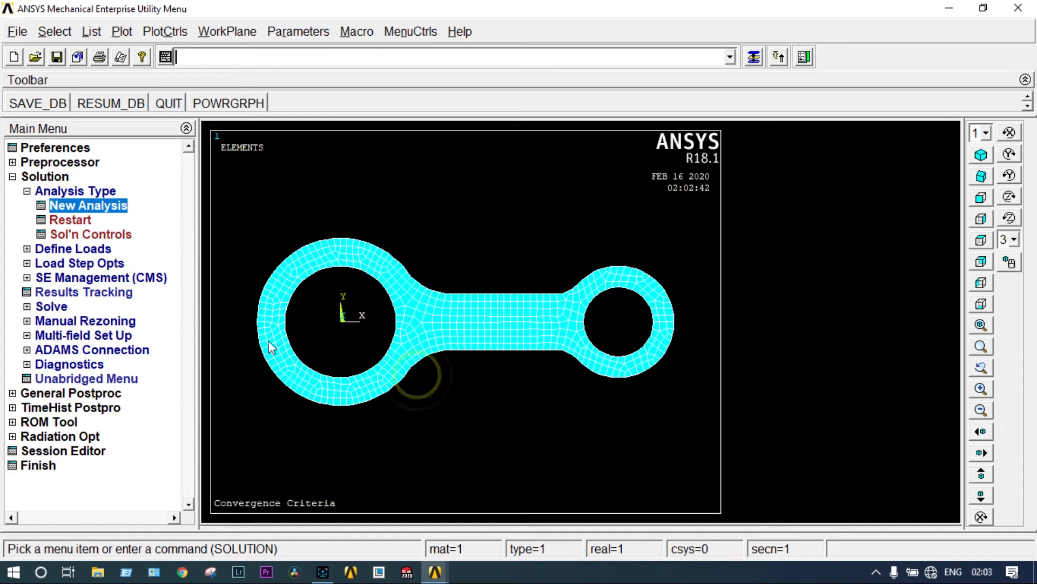
- Constrain All DOF on the arc lines of the link's smaller hole
{"action": "left_click", "coordinate": [101, 251]}
{"action": "left_click", "coordinate": [74, 235]}
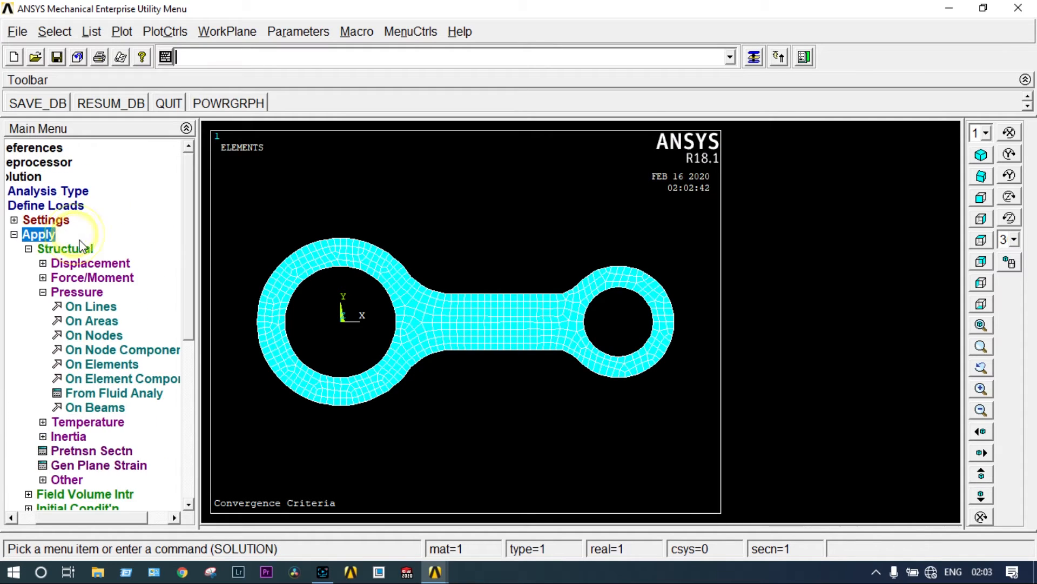
{"action": "left_click", "coordinate": [92, 263]}
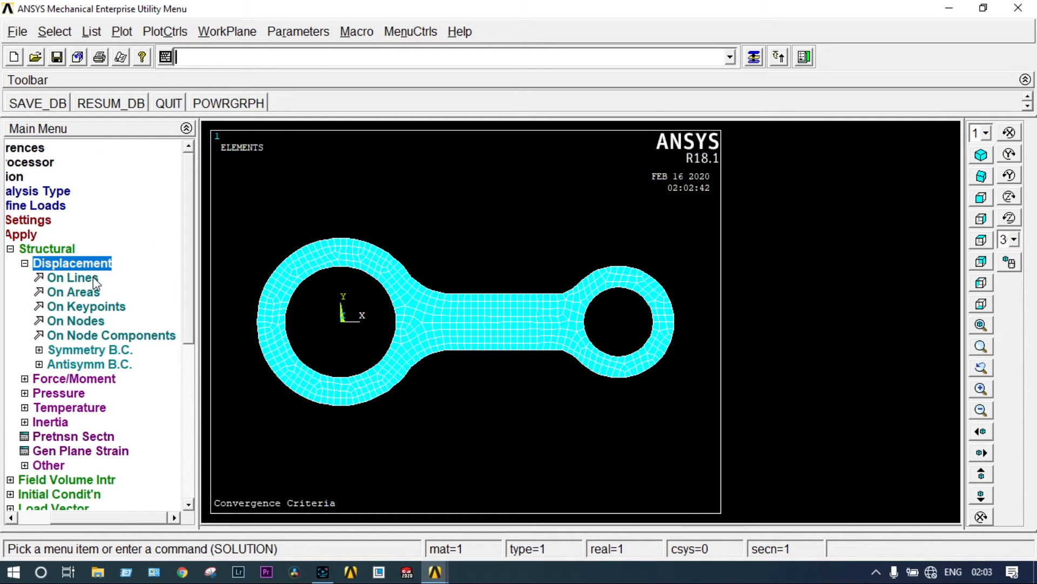
{"action": "left_click", "coordinate": [85, 277]}
{"action": "left_click_drag", "start_coordinate": [95, 270], "coordinate": [147, 174]}
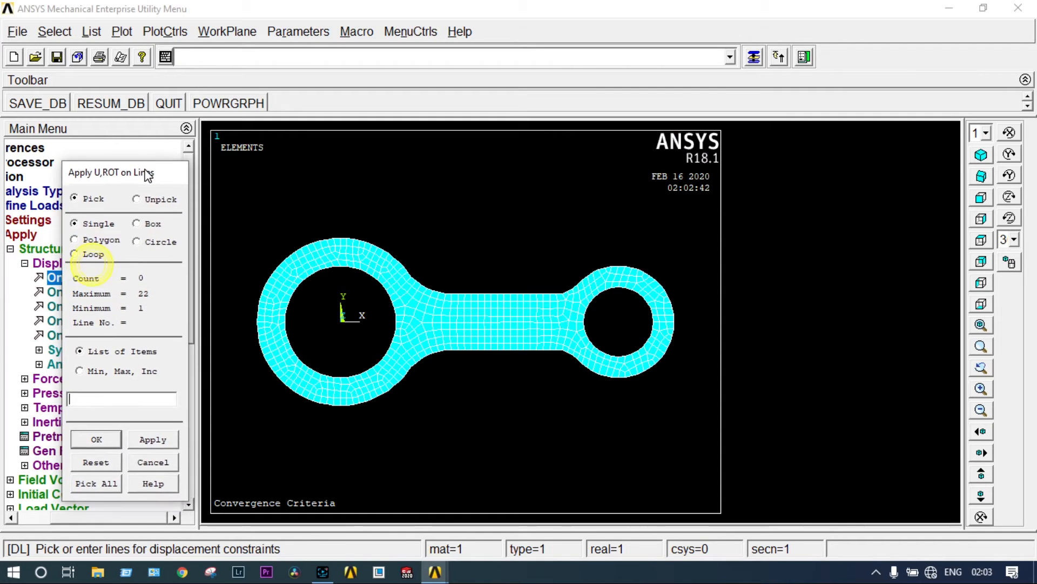
{"action": "left_click", "coordinate": [594, 301]}
{"action": "left_click", "coordinate": [635, 288]}
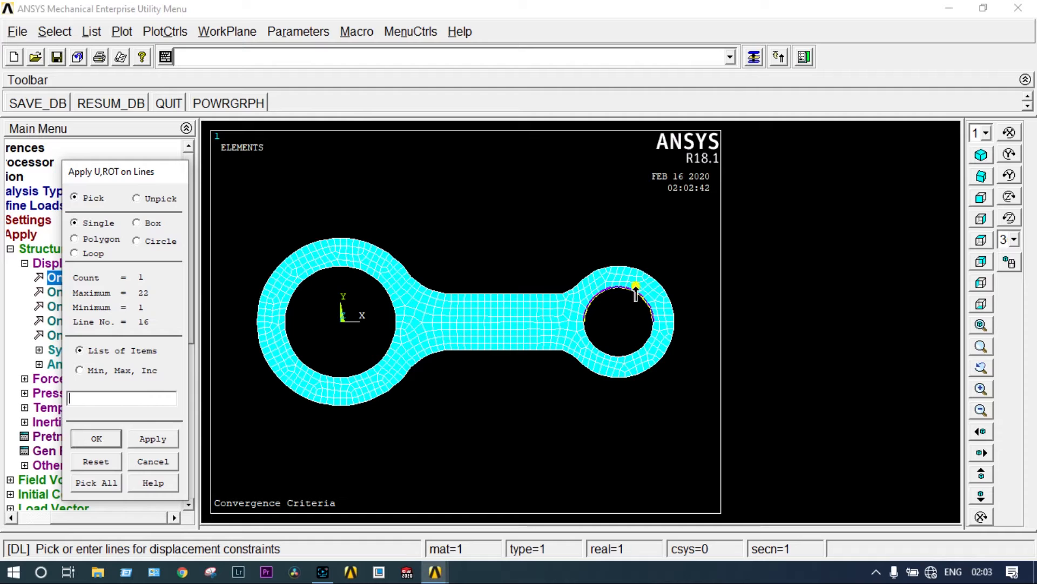
{"action": "left_click", "coordinate": [643, 327]}
{"action": "left_click", "coordinate": [615, 340]}
{"action": "left_click", "coordinate": [106, 442]}
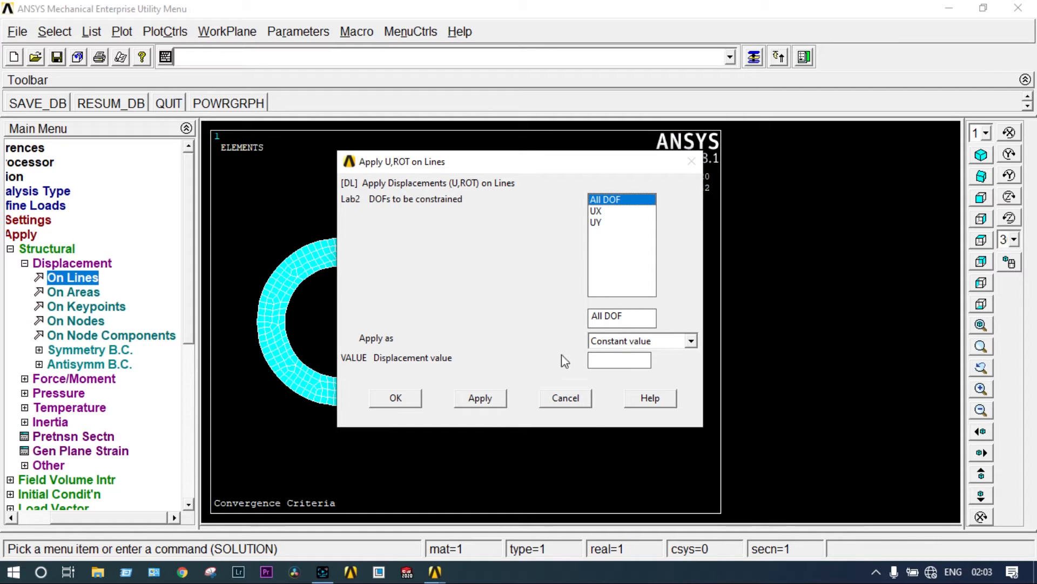
{"action": "left_click", "coordinate": [406, 397]}
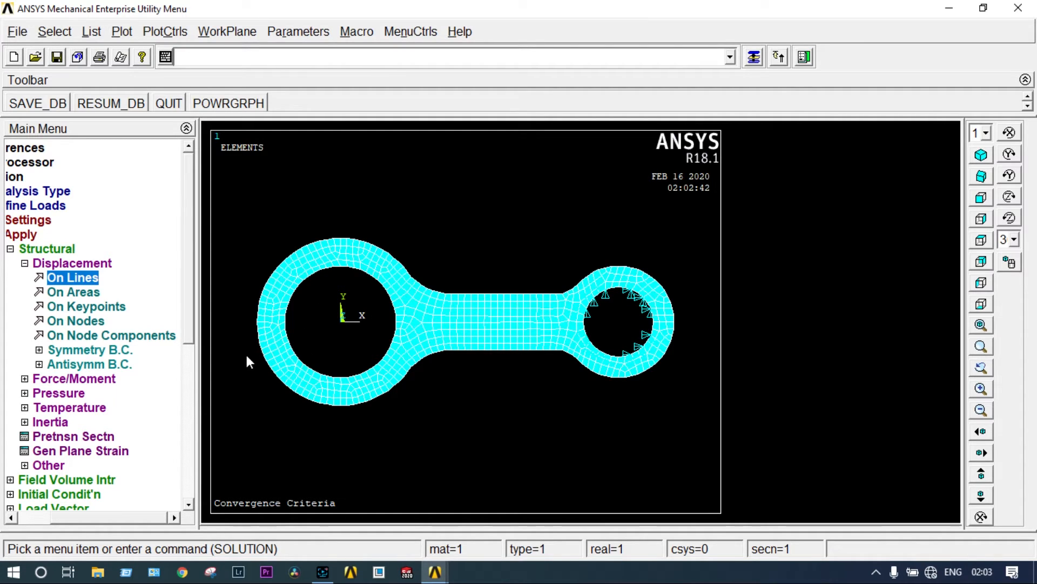
- Apply a constant pressure of 50 on the four arc lines of the link's larger hole
{"action": "left_click", "coordinate": [65, 395]}
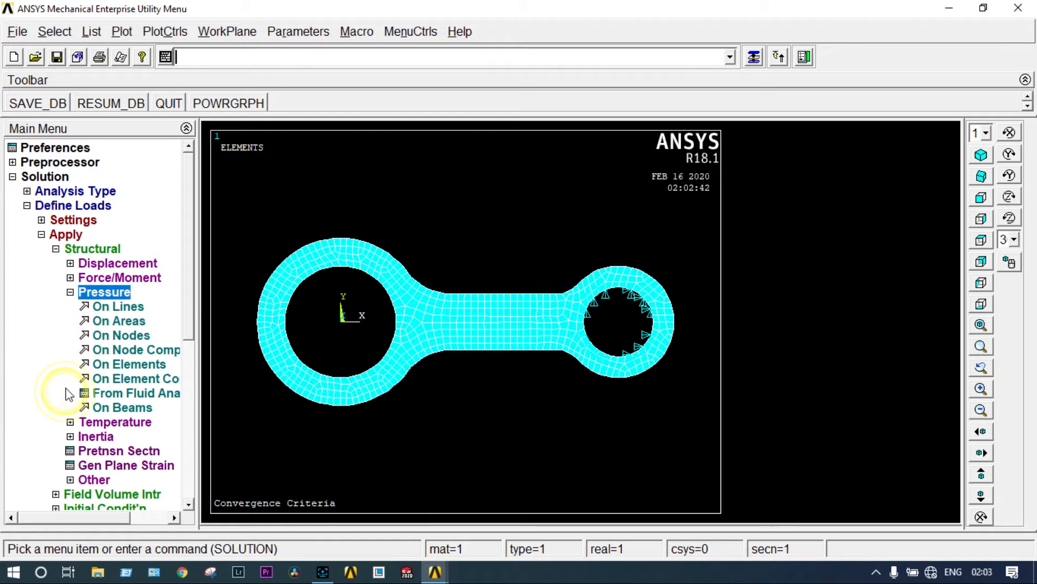
{"action": "left_click", "coordinate": [110, 309]}
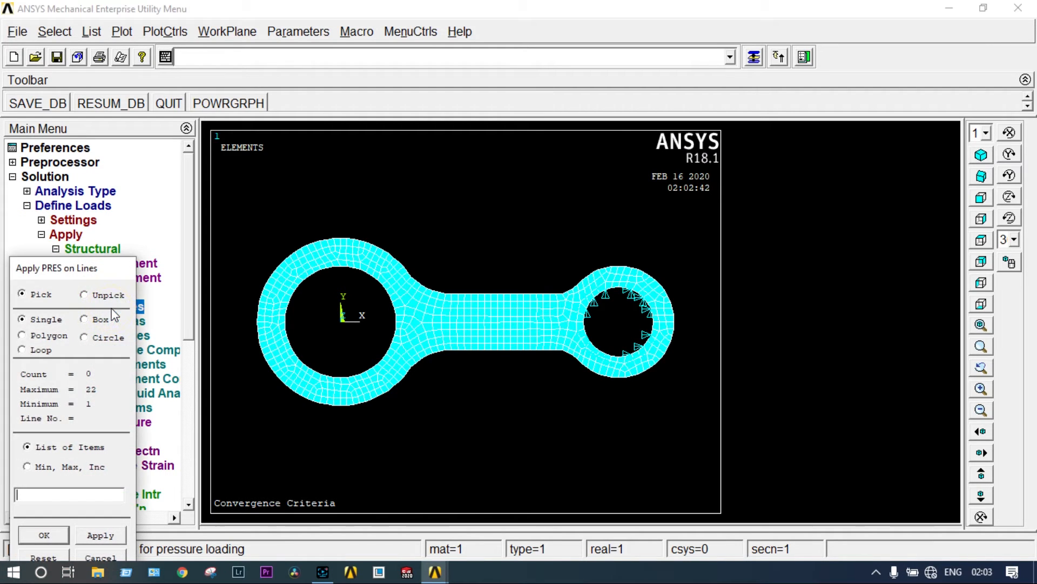
{"action": "left_click_drag", "start_coordinate": [118, 278], "coordinate": [137, 195]}
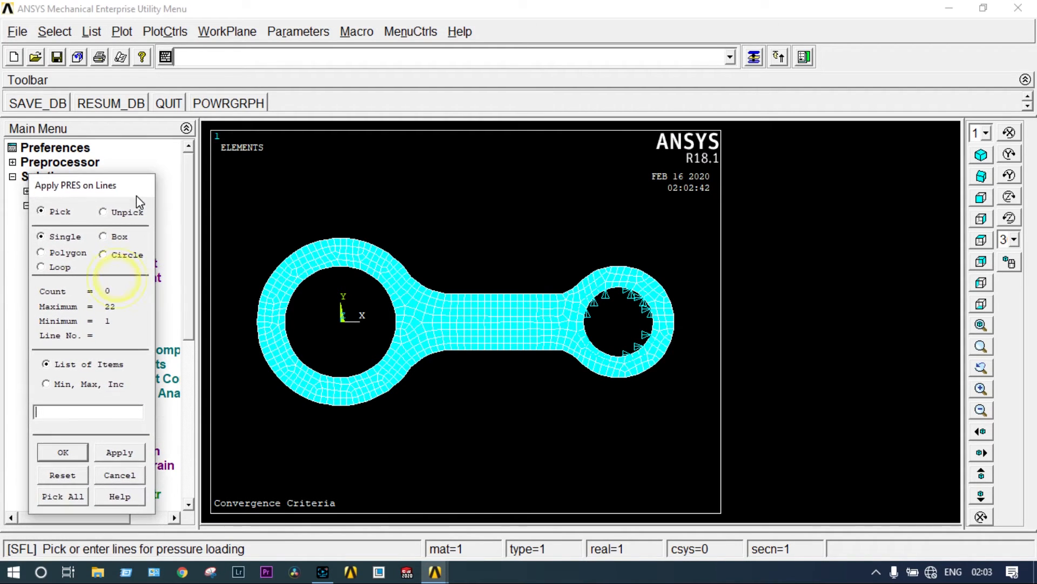
{"action": "left_click", "coordinate": [313, 273]}
{"action": "left_click", "coordinate": [357, 276]}
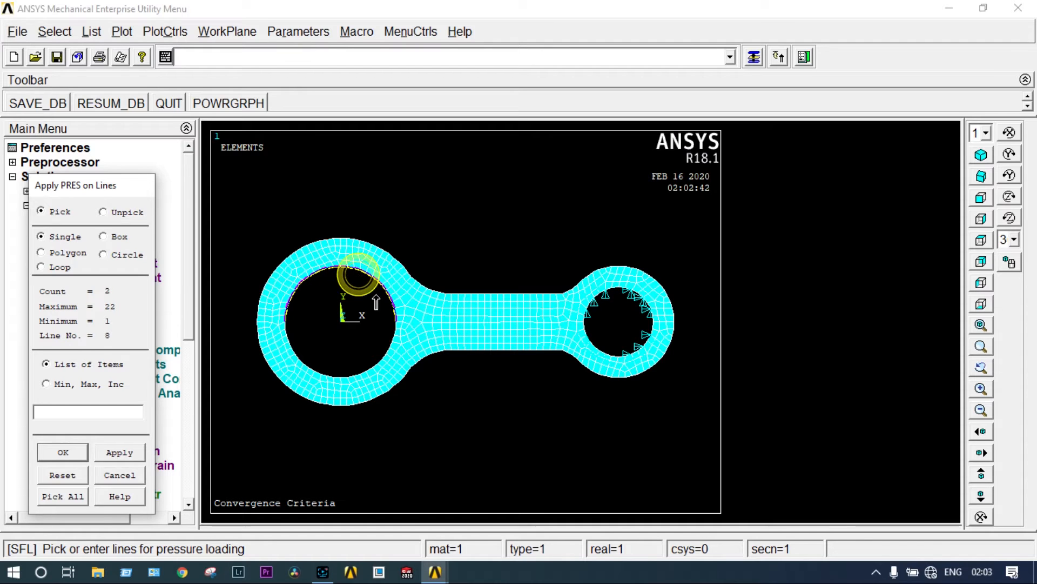
{"action": "left_click", "coordinate": [391, 338]}
{"action": "left_click", "coordinate": [321, 359]}
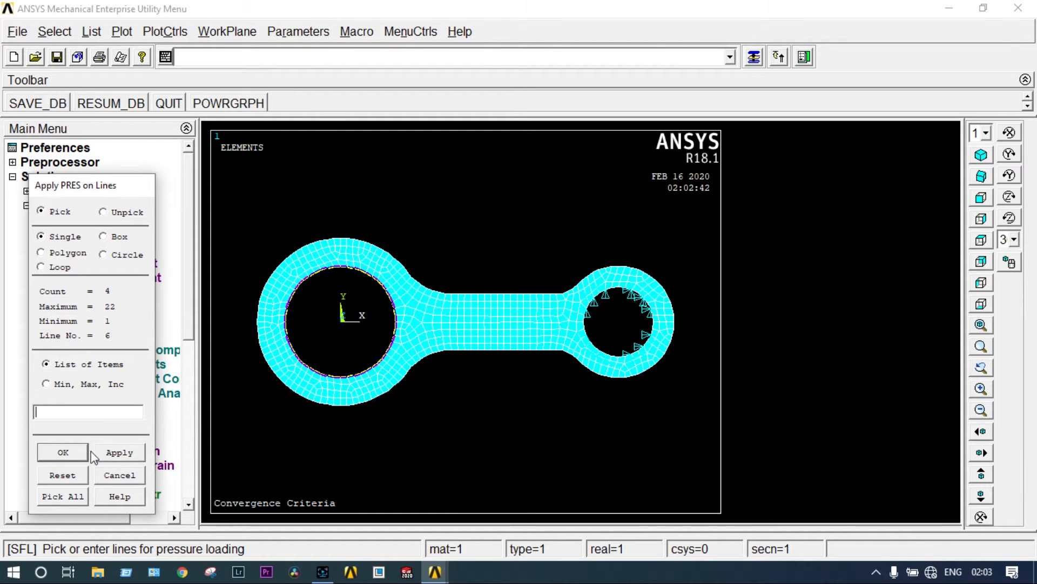
{"action": "left_click", "coordinate": [76, 454]}
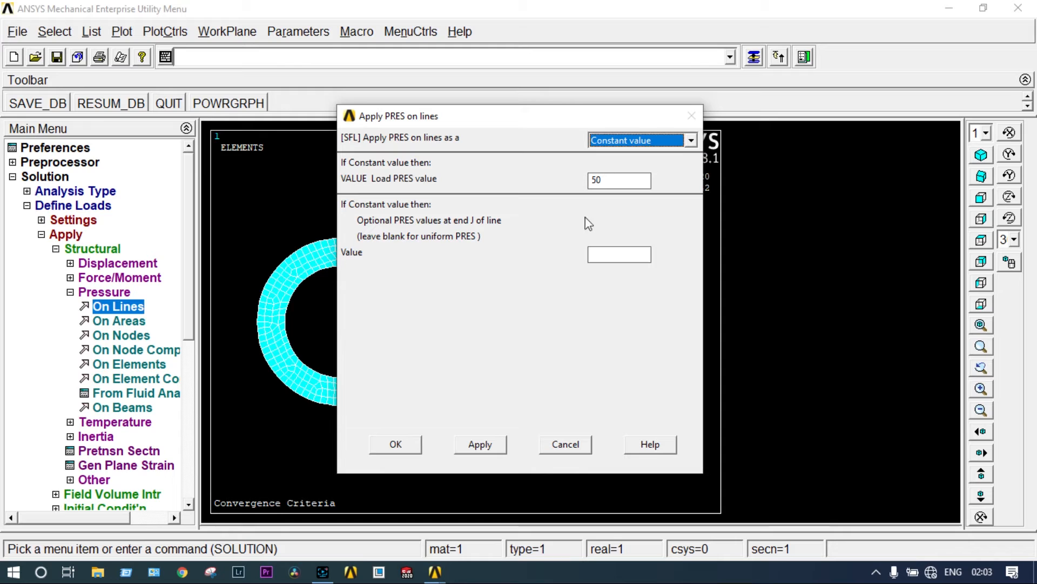
{"action": "left_click", "coordinate": [406, 443]}
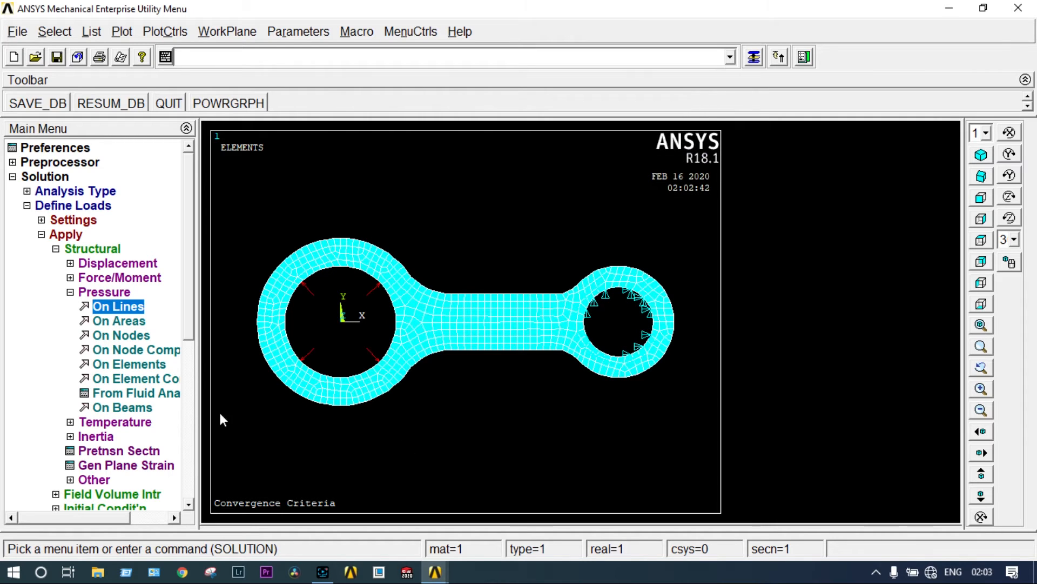
- Solve the current load step and close the solution note and status listing
{"action": "left_click", "coordinate": [41, 234]}
{"action": "left_click", "coordinate": [57, 322]}
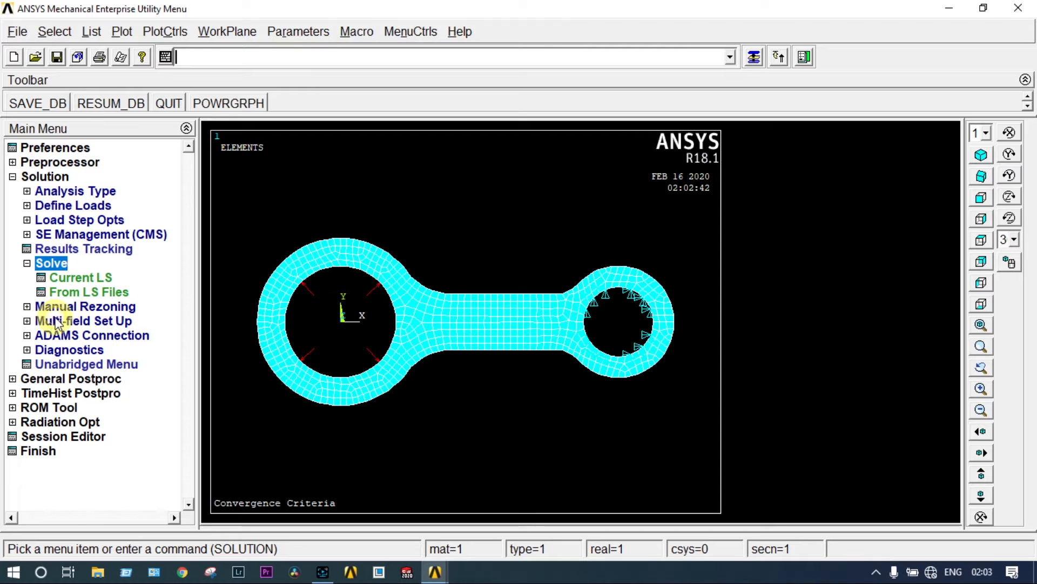
{"action": "left_click", "coordinate": [78, 278]}
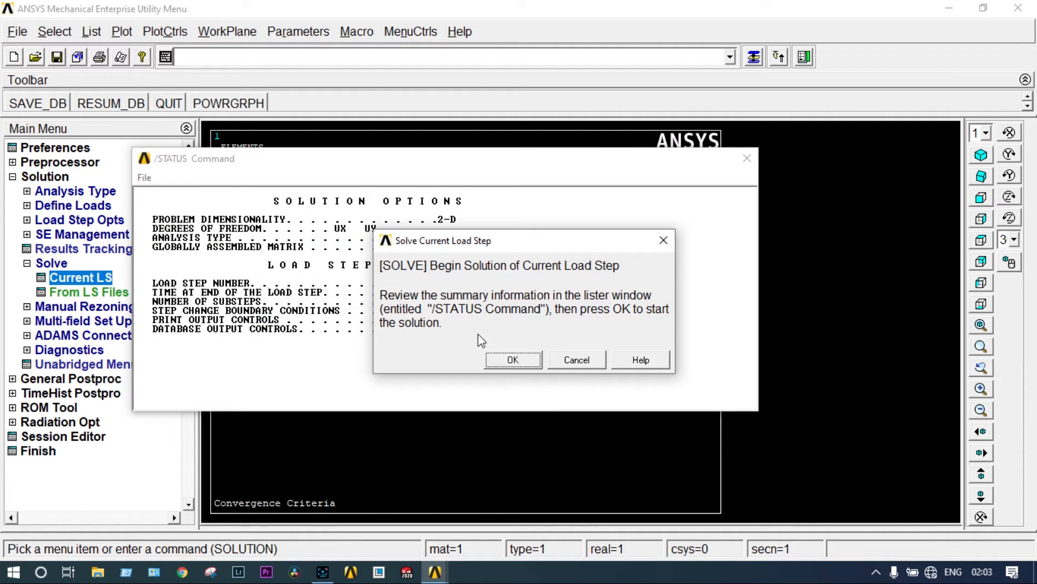
{"action": "left_click", "coordinate": [496, 359]}
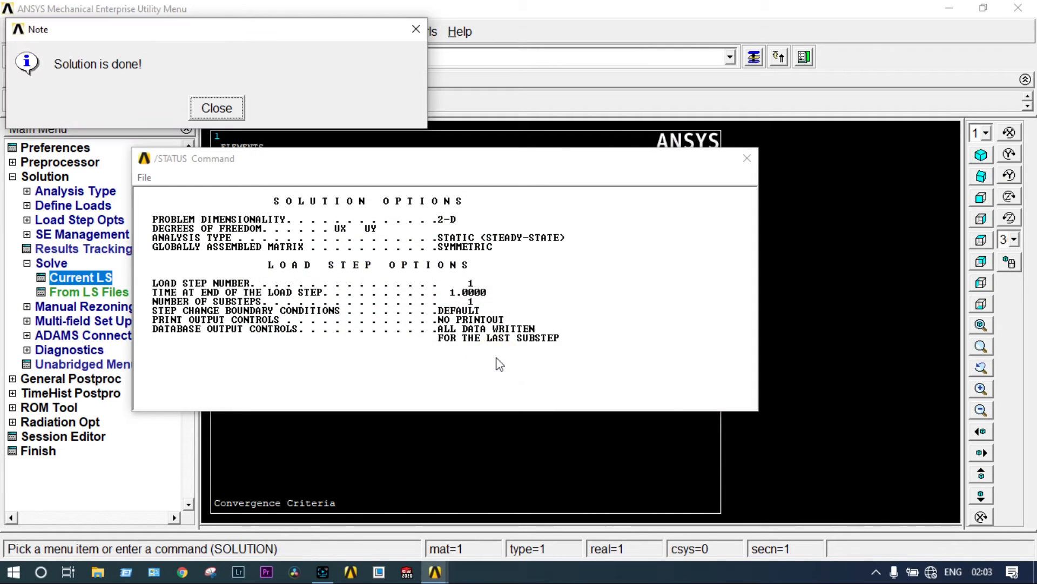
{"action": "left_click", "coordinate": [216, 109]}
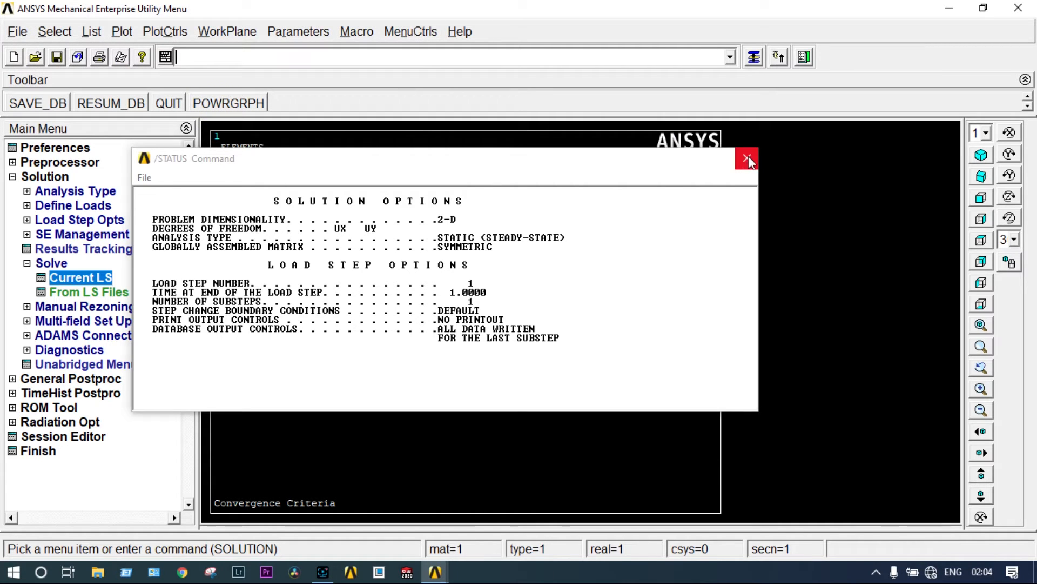
{"action": "left_click", "coordinate": [747, 158]}
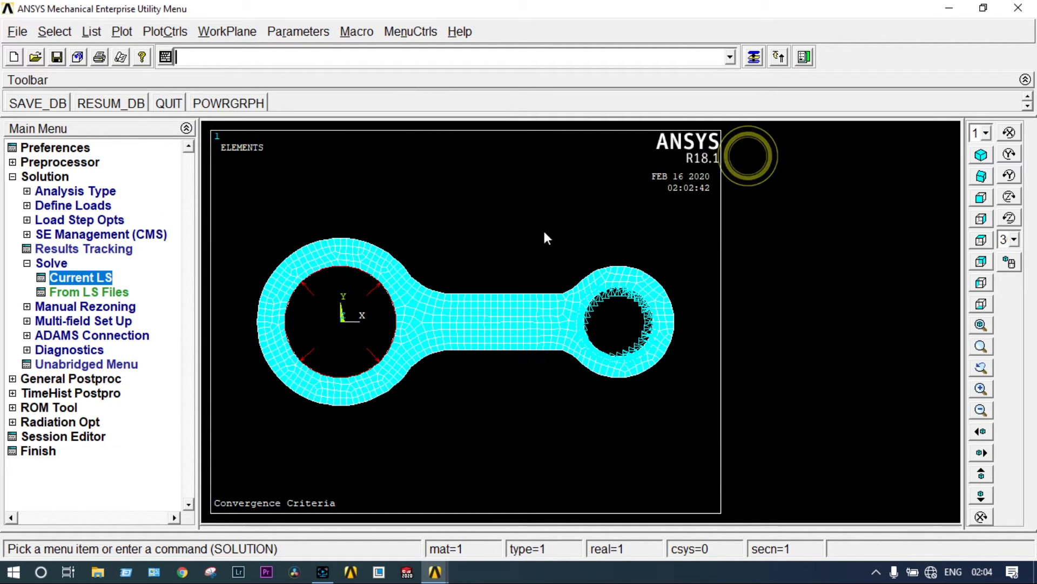
- Plot the nodal von Mises stress contour with the deformed shape only
{"action": "left_click", "coordinate": [83, 379]}
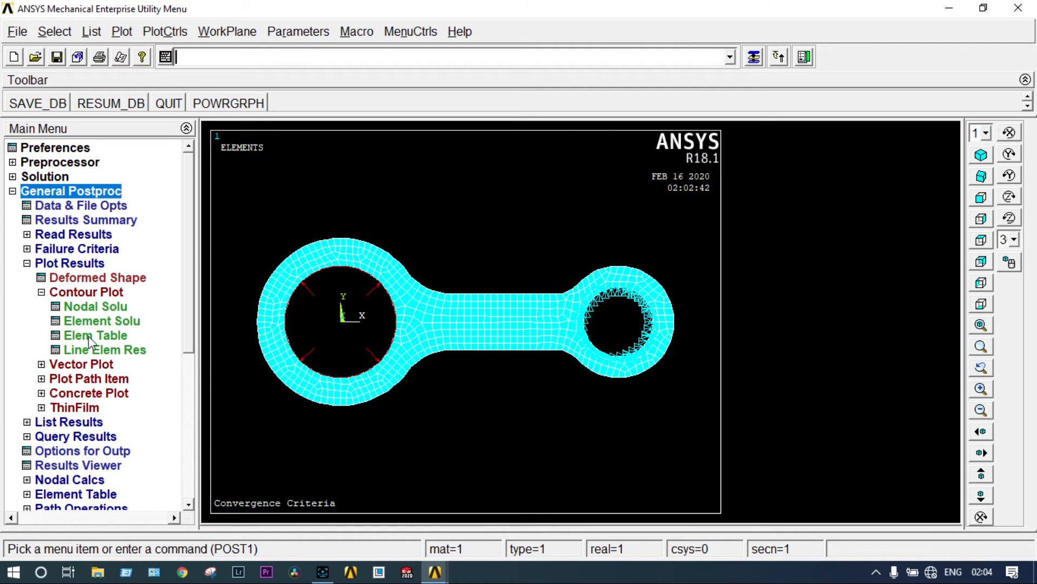
{"action": "left_click", "coordinate": [89, 305]}
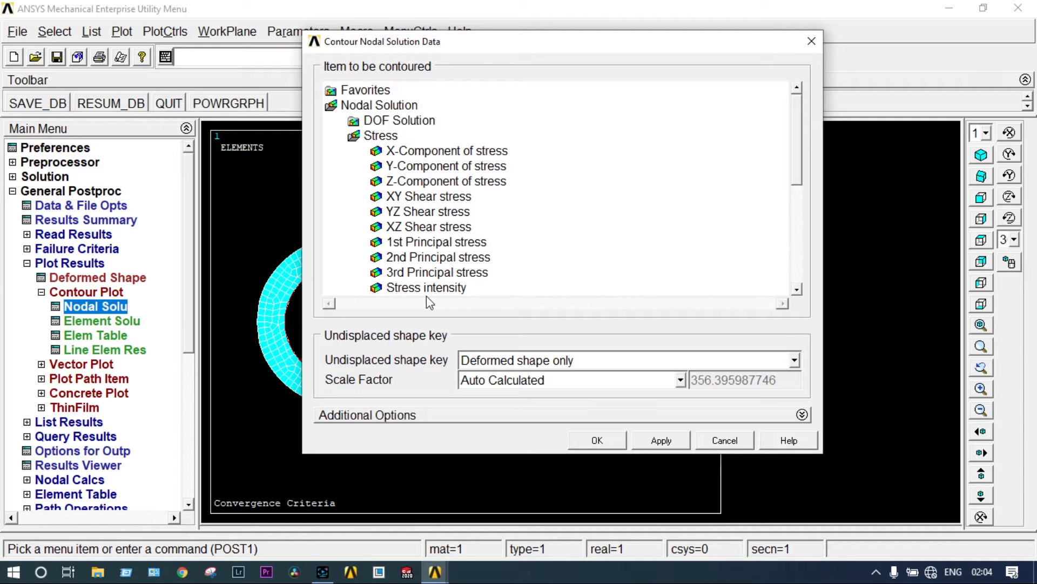
{"action": "left_click", "coordinate": [798, 289]}
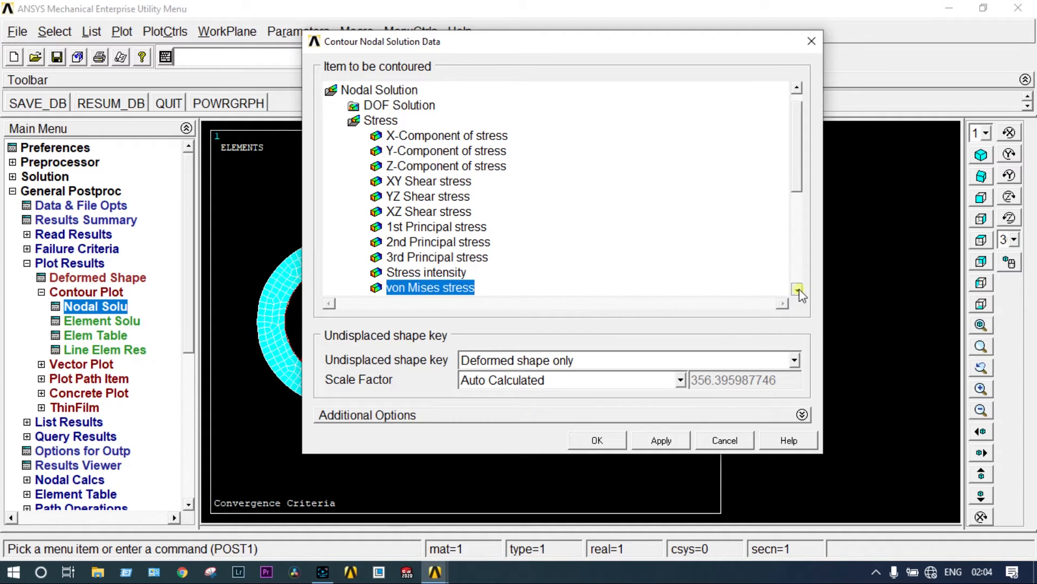
{"action": "left_click", "coordinate": [585, 442]}
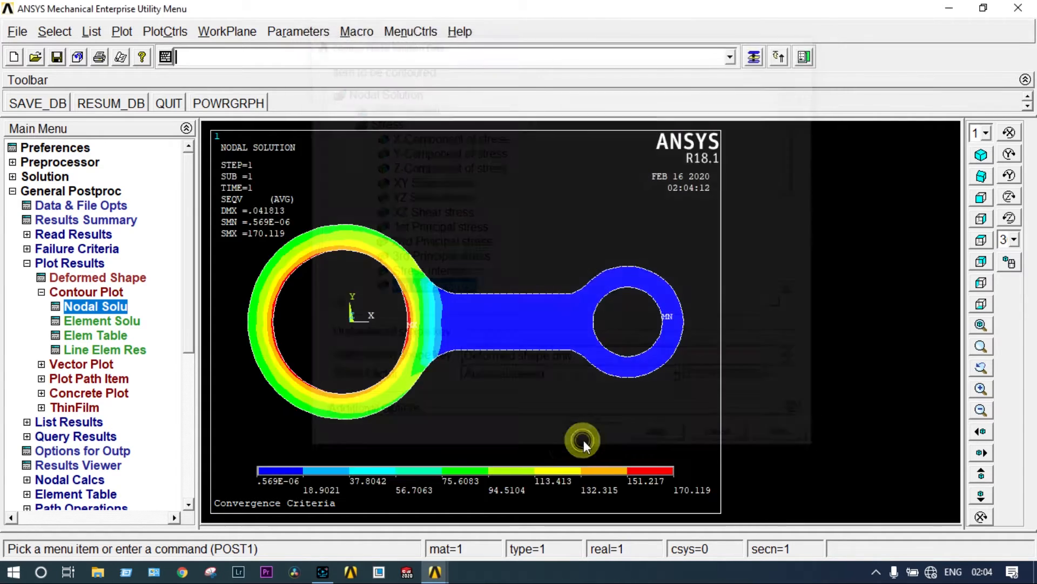
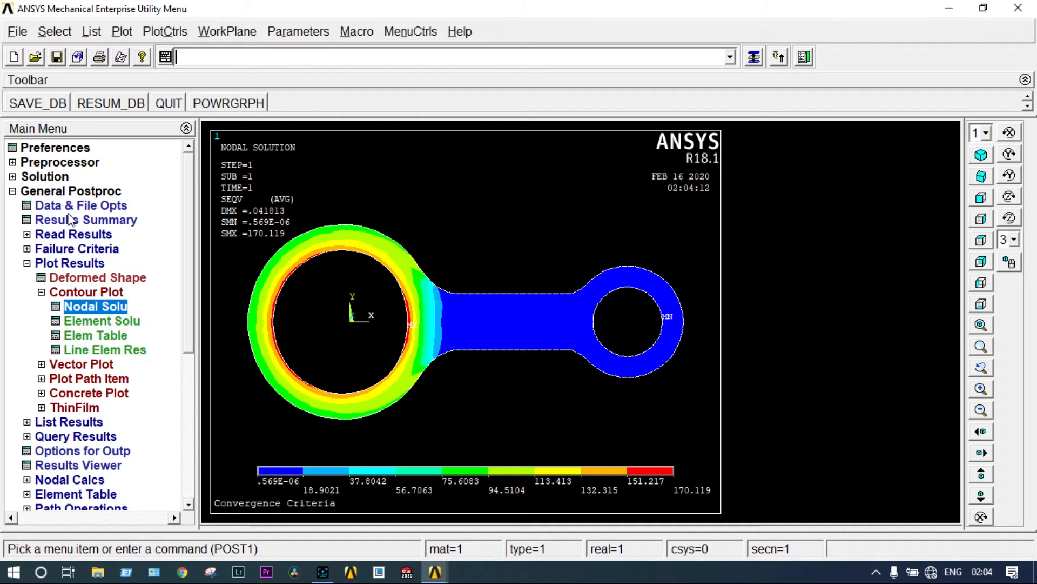
- Return to the preprocessor's meshing commands and plot the elements of the current link mesh
{"action": "left_click", "coordinate": [12, 177]}
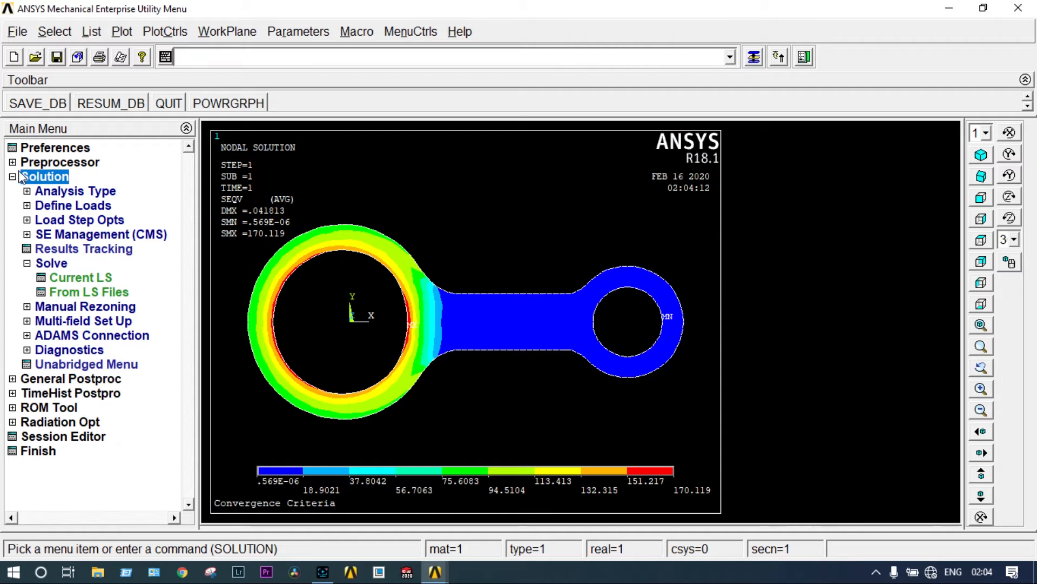
{"action": "left_click", "coordinate": [12, 162]}
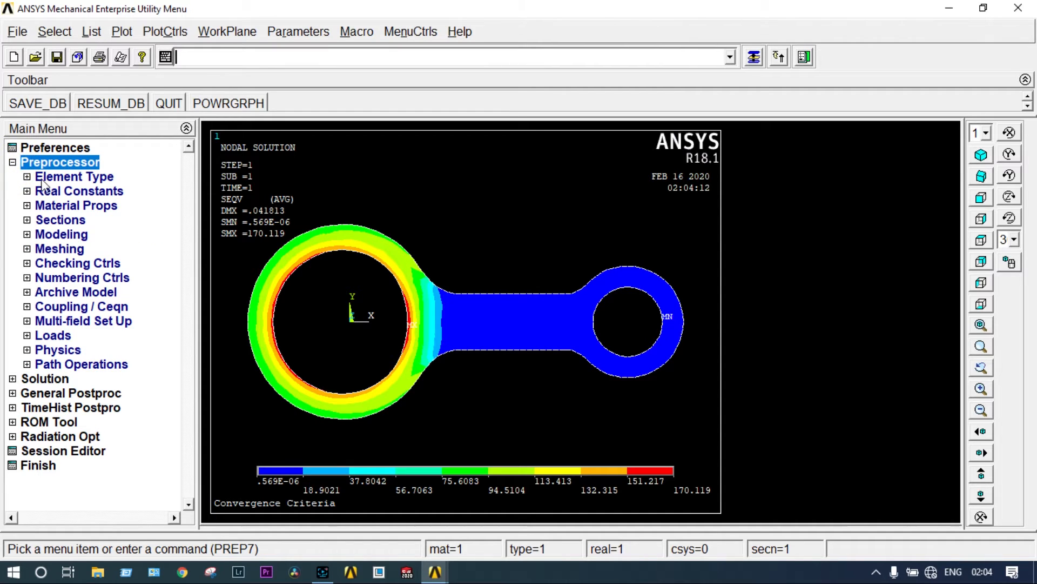
{"action": "left_click", "coordinate": [60, 248]}
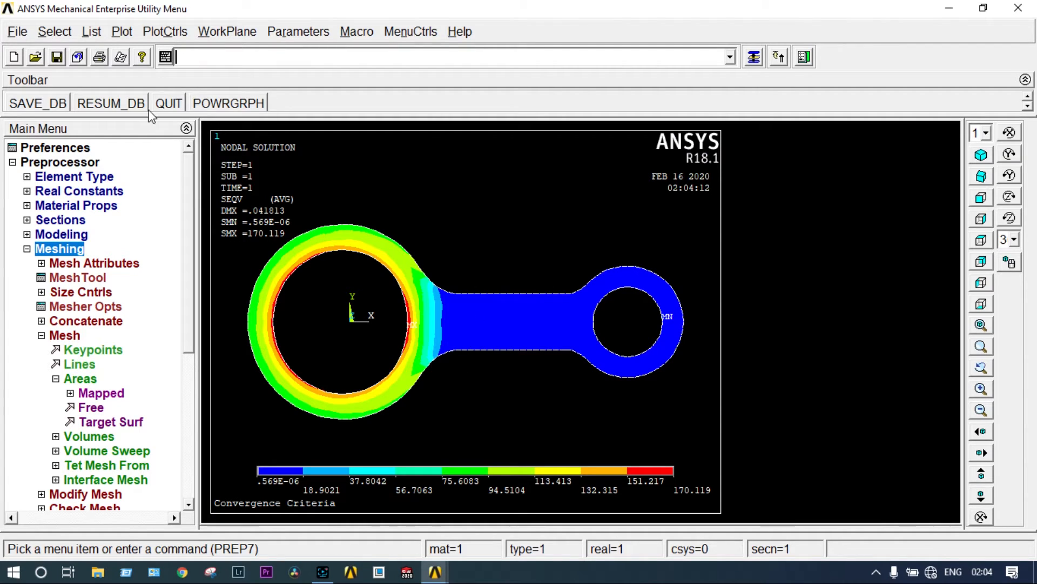
{"action": "left_click", "coordinate": [122, 32]}
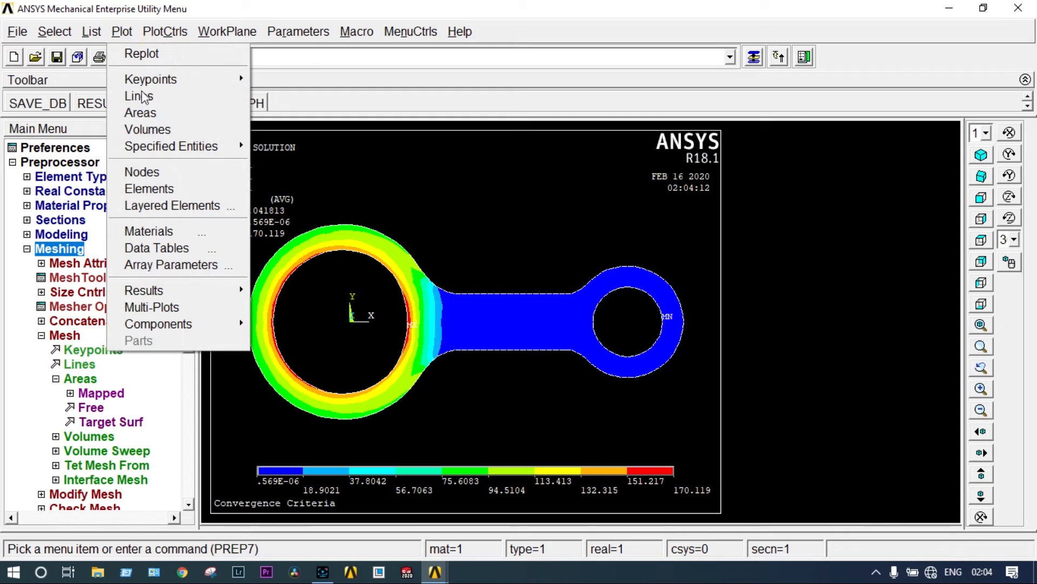
{"action": "left_click", "coordinate": [161, 188]}
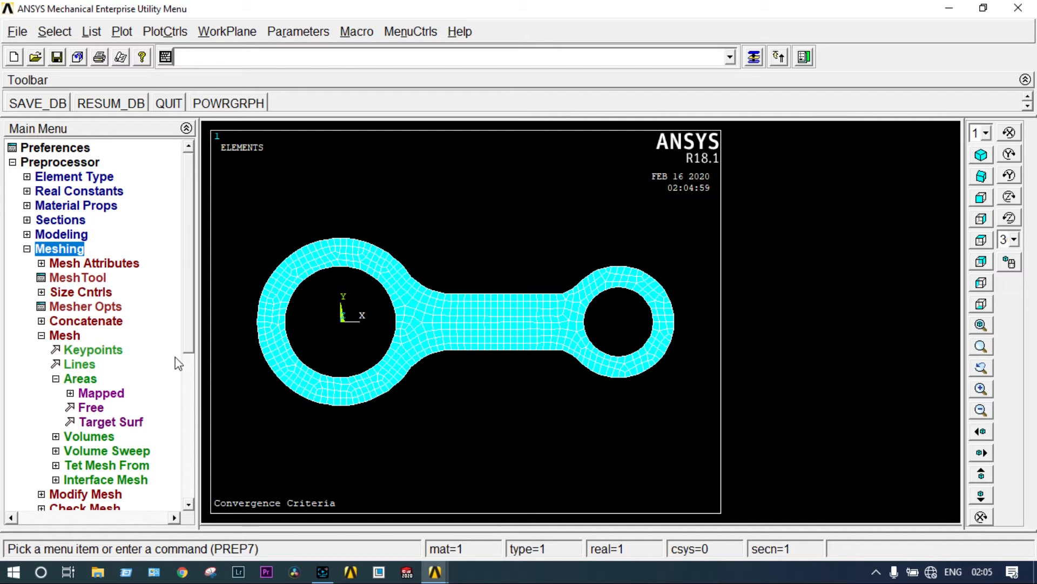
- Clear the mesh from all areas of the link and plot the bare areas
{"action": "left_click_drag", "start_coordinate": [190, 335], "coordinate": [194, 410]}
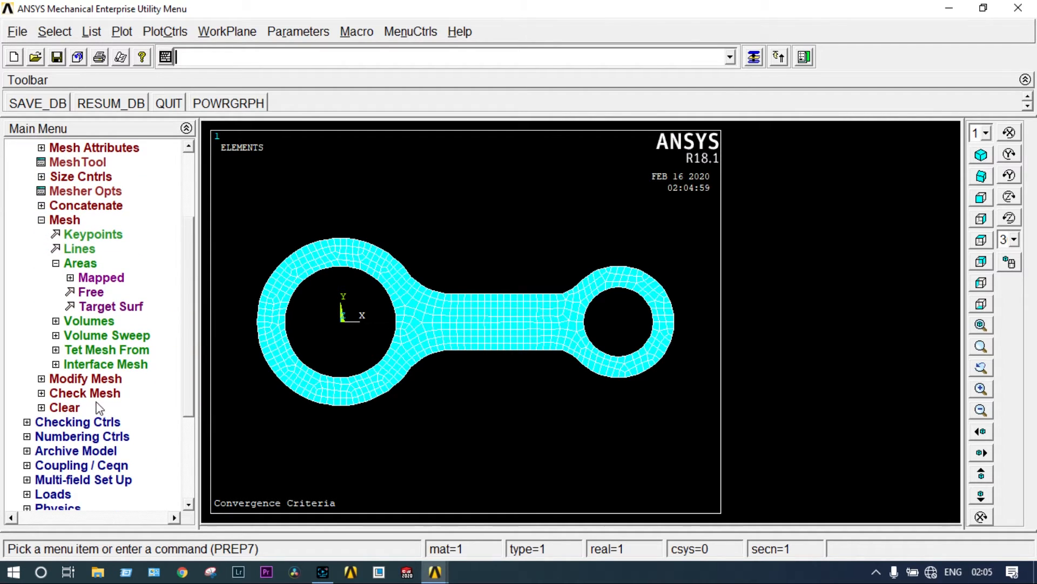
{"action": "left_click", "coordinate": [80, 409]}
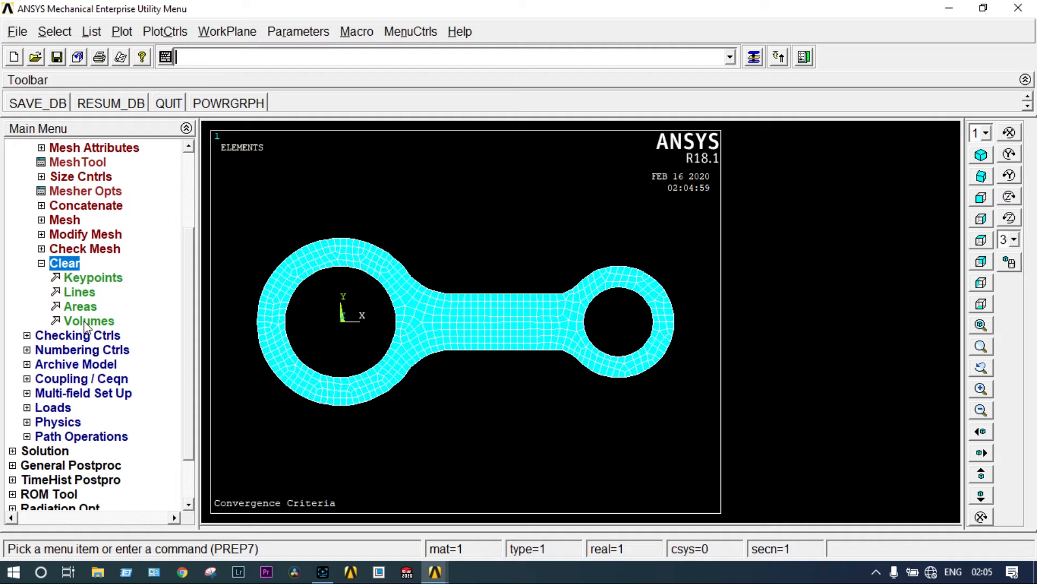
{"action": "left_click", "coordinate": [81, 306]}
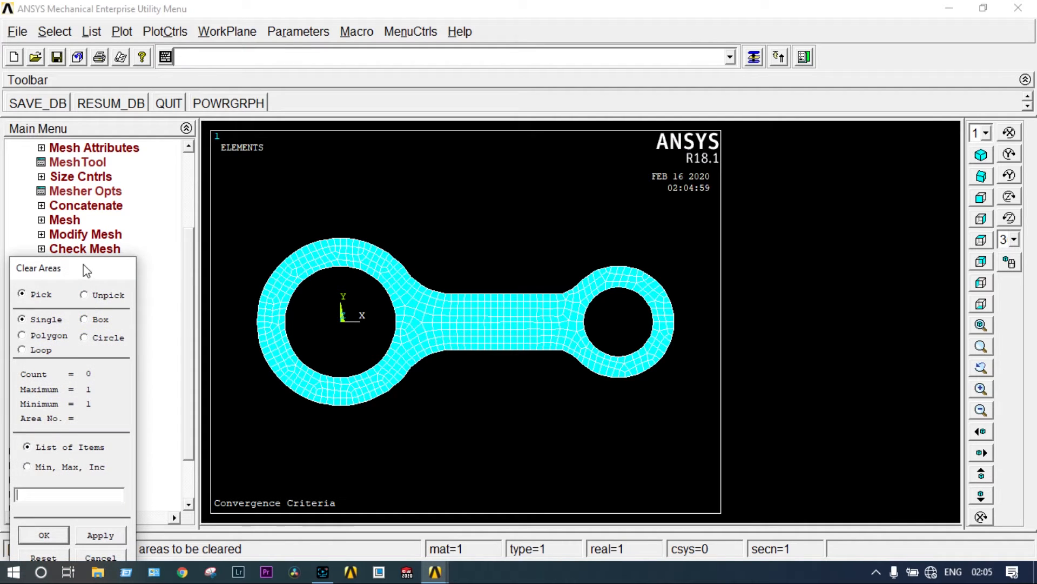
{"action": "left_click_drag", "start_coordinate": [87, 270], "coordinate": [97, 167]}
{"action": "left_click", "coordinate": [61, 477]}
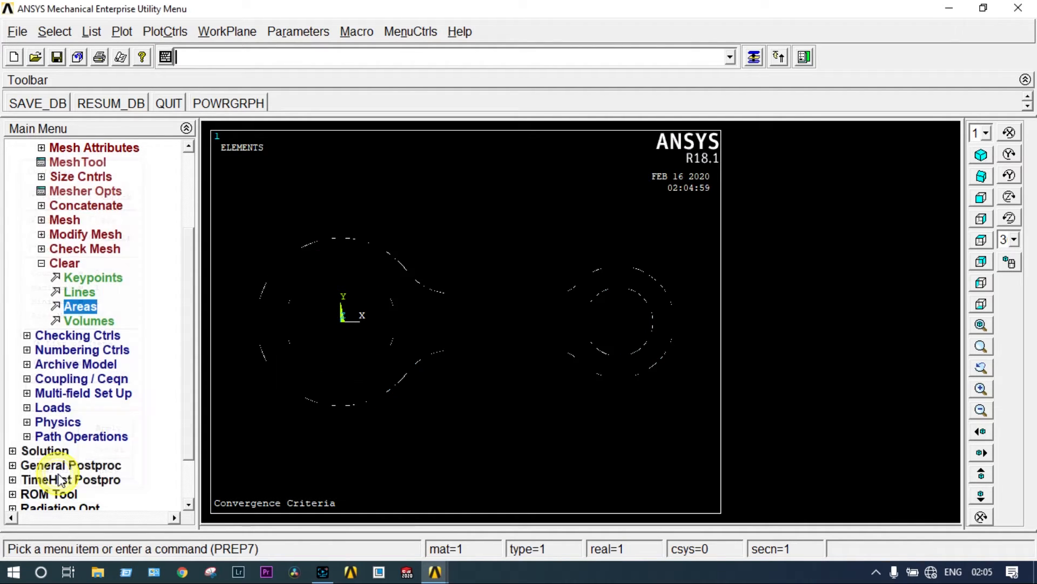
{"action": "left_click", "coordinate": [123, 32]}
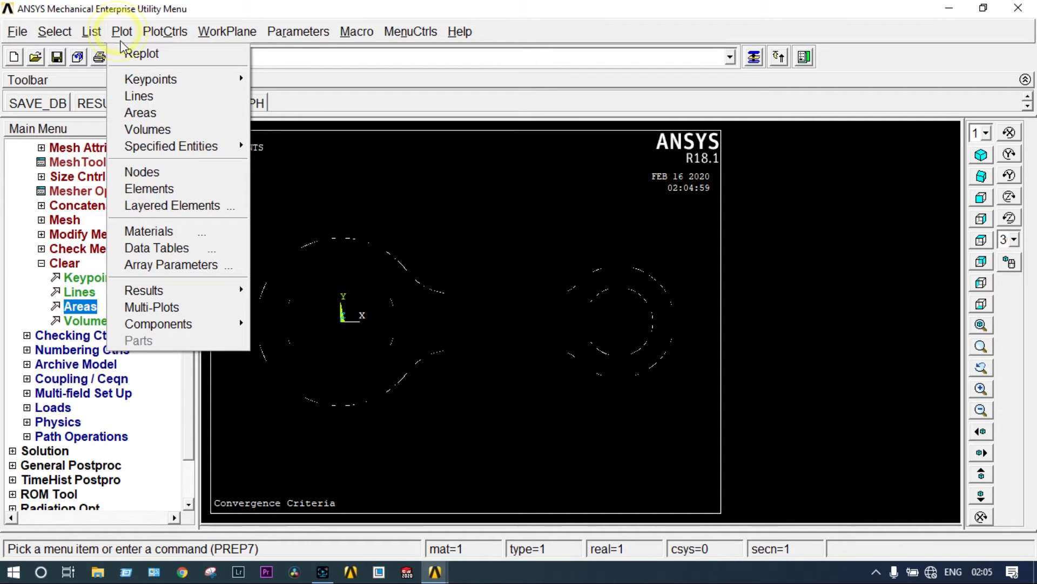
{"action": "left_click", "coordinate": [138, 113]}
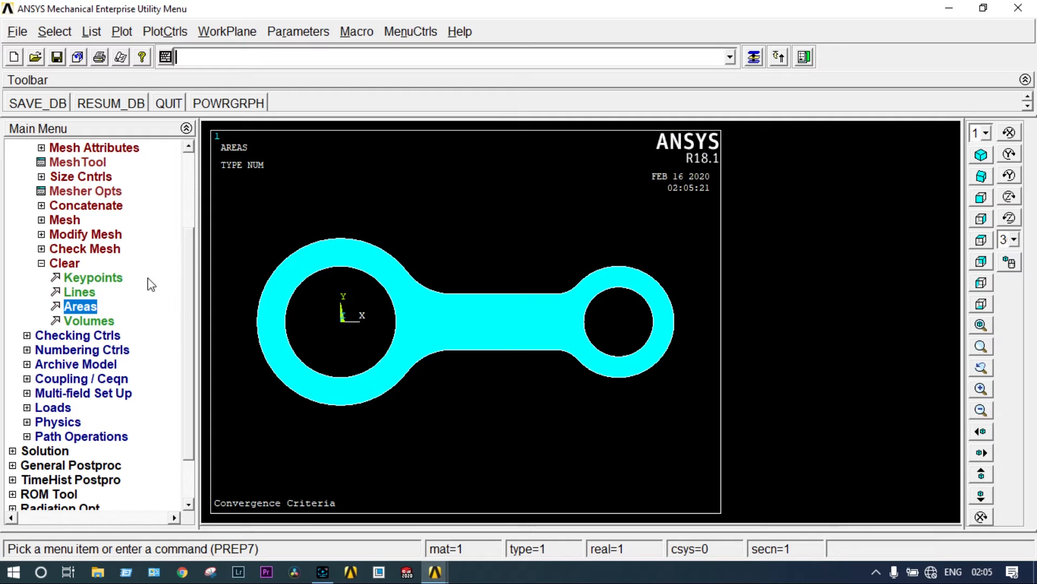
- Set a new element edge length on all selected areas for the next mesh refinement
{"action": "left_click", "coordinate": [82, 178]}
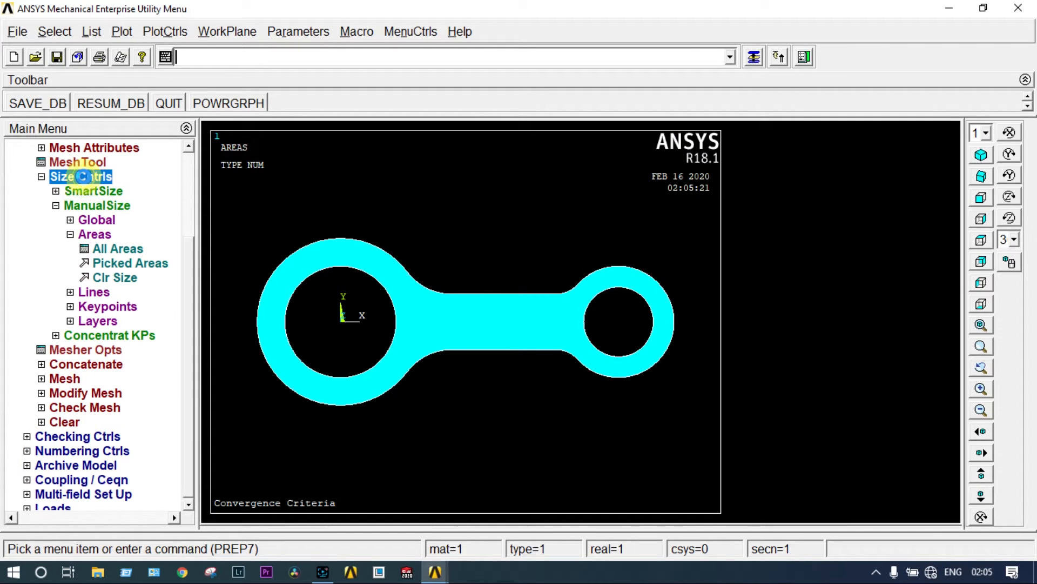
{"action": "left_click", "coordinate": [112, 248]}
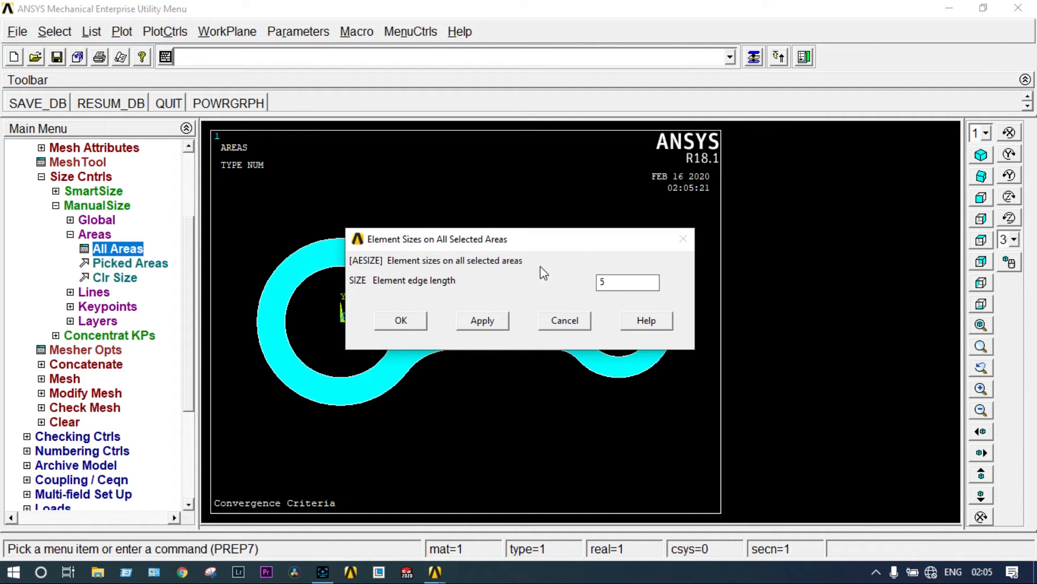
{"action": "left_click", "coordinate": [610, 280]}
{"action": "left_click", "coordinate": [415, 323]}
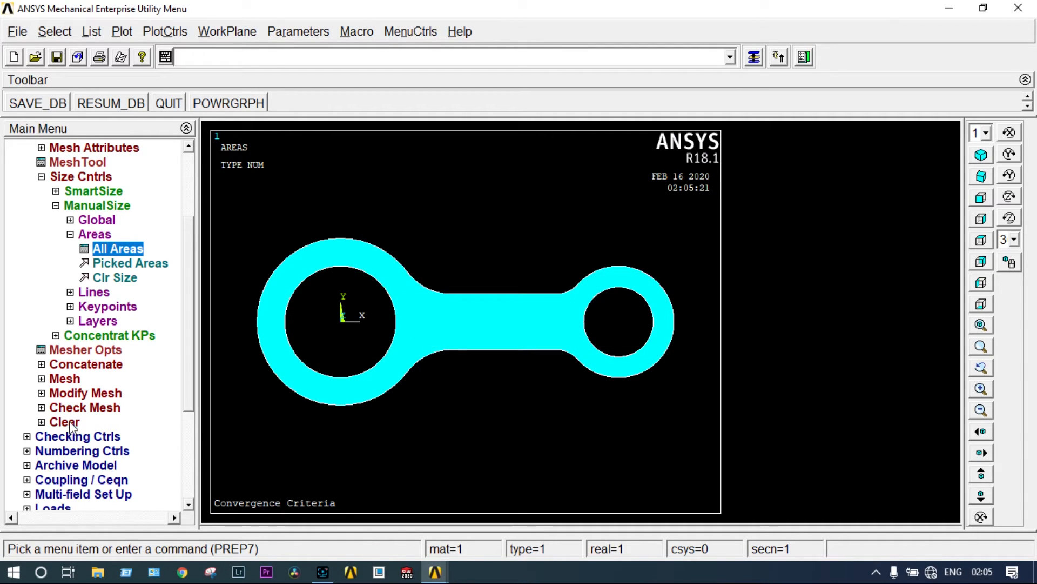
- Mesh the link area with the new element edge length
{"action": "left_click", "coordinate": [63, 378]}
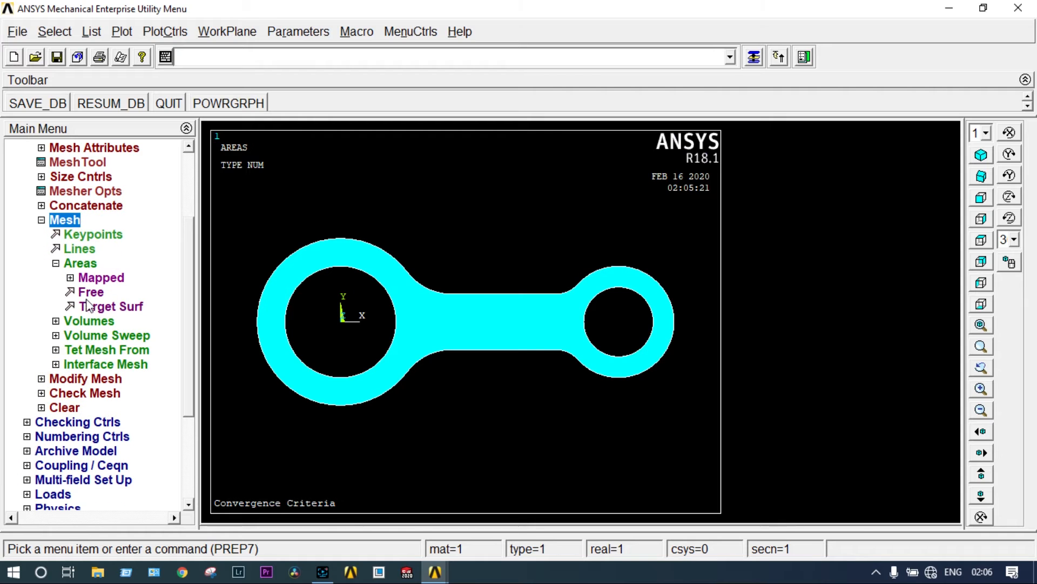
- Generate a free mesh on the whole connecting-rod area, dismiss the element warning and inspect the mesh around the neck
{"action": "left_click", "coordinate": [91, 292]}
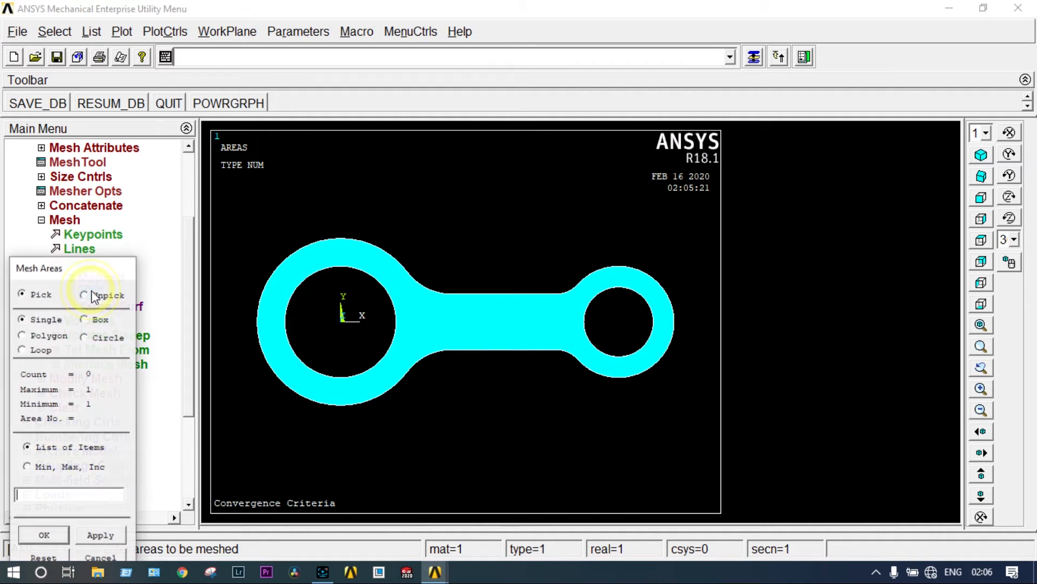
{"action": "left_click_drag", "start_coordinate": [98, 264], "coordinate": [123, 169]}
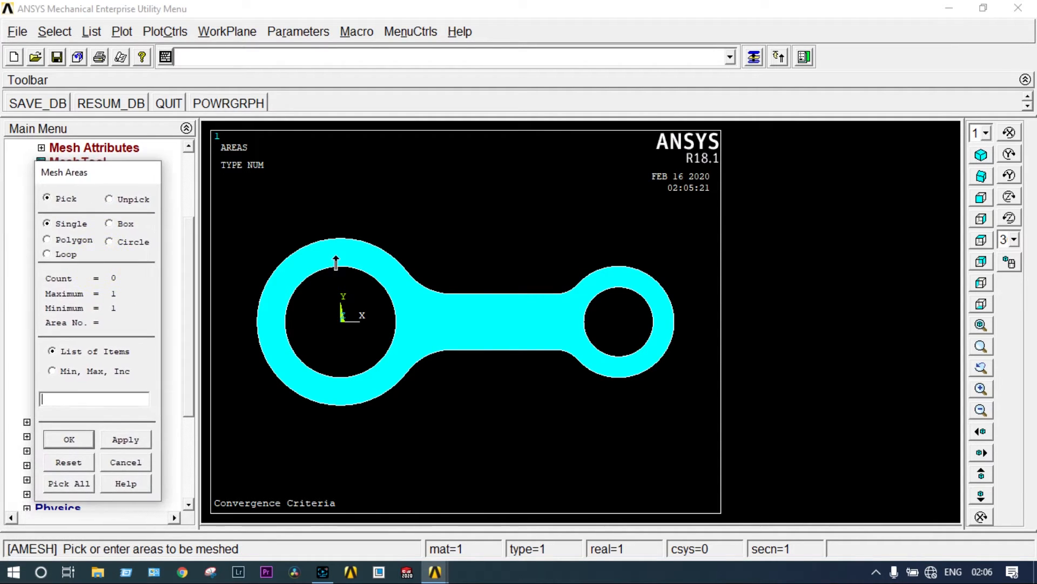
{"action": "left_click", "coordinate": [440, 310]}
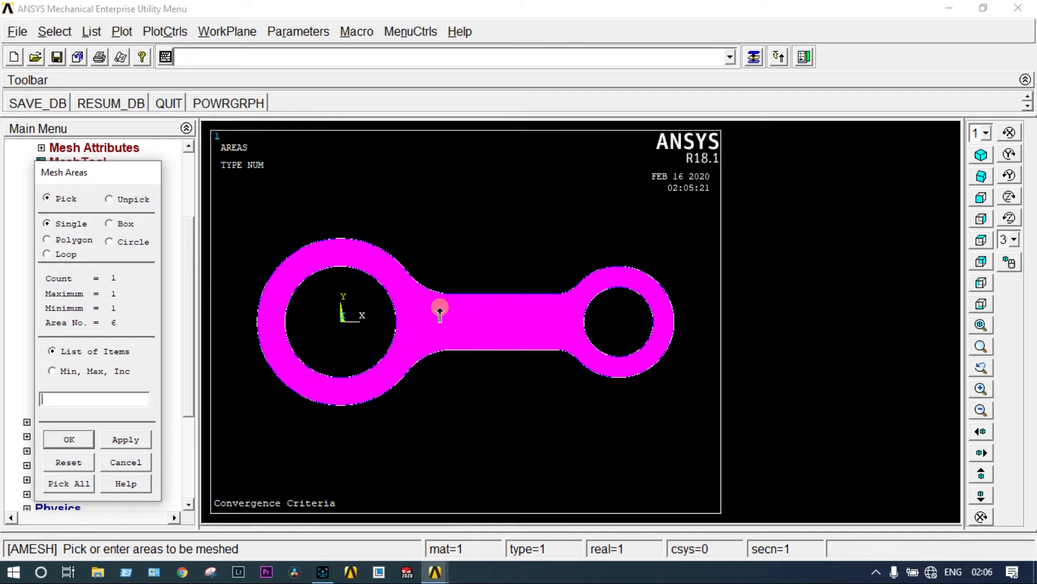
{"action": "left_click", "coordinate": [74, 442]}
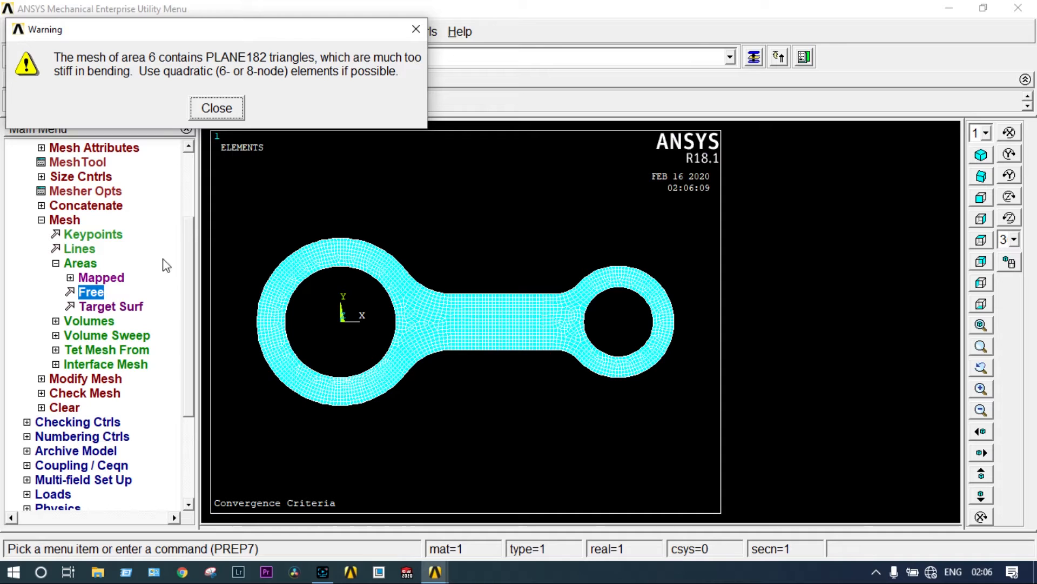
{"action": "left_click", "coordinate": [228, 107]}
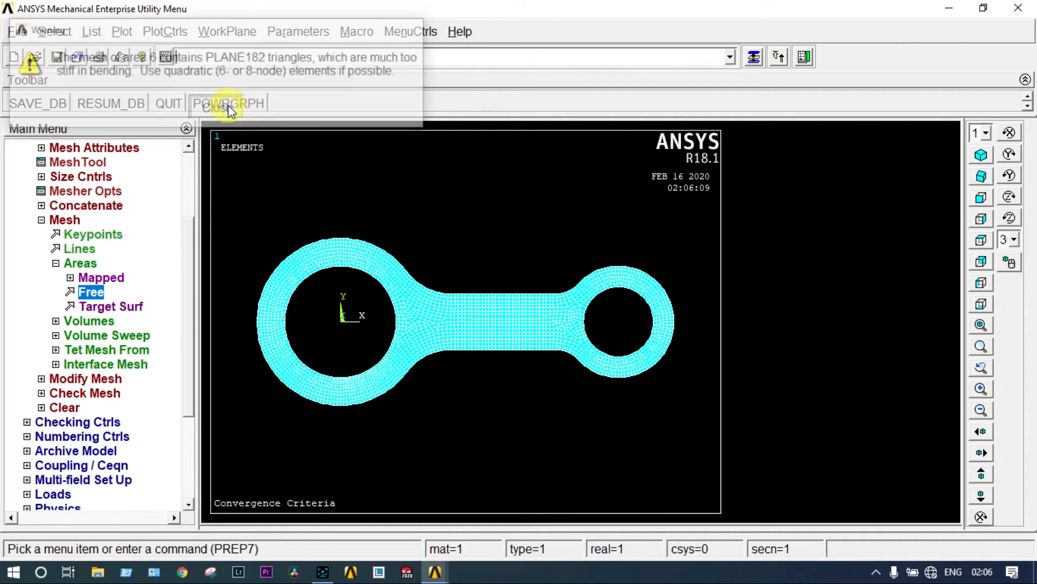
{"action": "scroll", "coordinate": [462, 287], "scroll_direction": "up", "scroll_amount": 3}
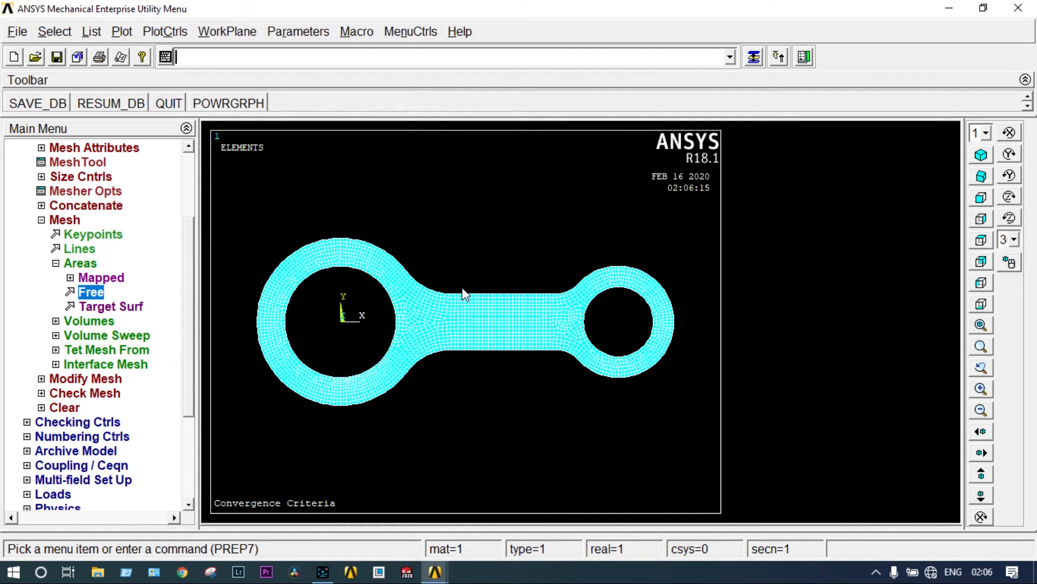
{"action": "scroll", "coordinate": [462, 287], "scroll_direction": "up", "scroll_amount": 2}
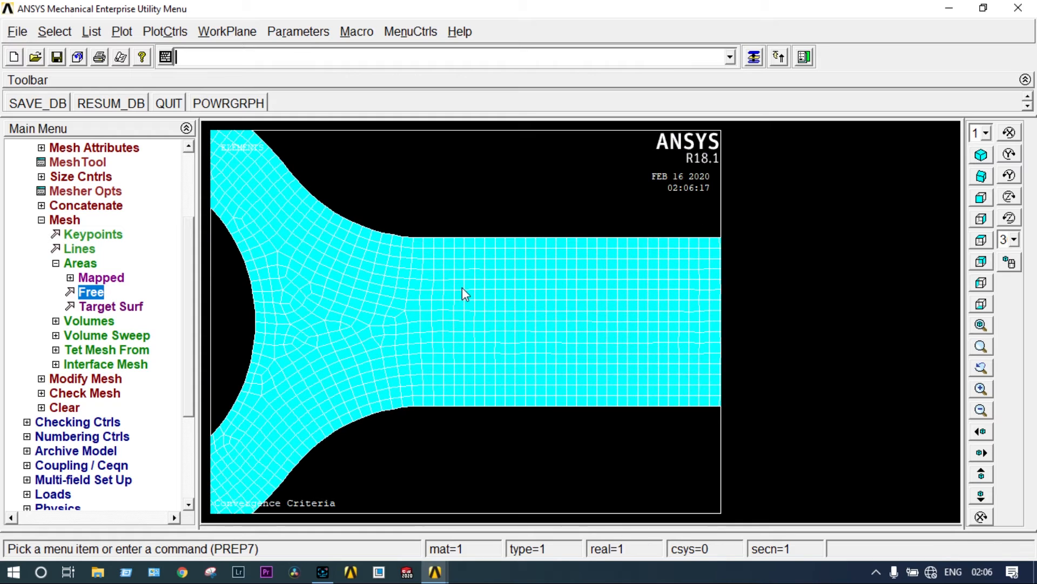
{"action": "scroll", "coordinate": [462, 287], "scroll_direction": "up", "scroll_amount": 1}
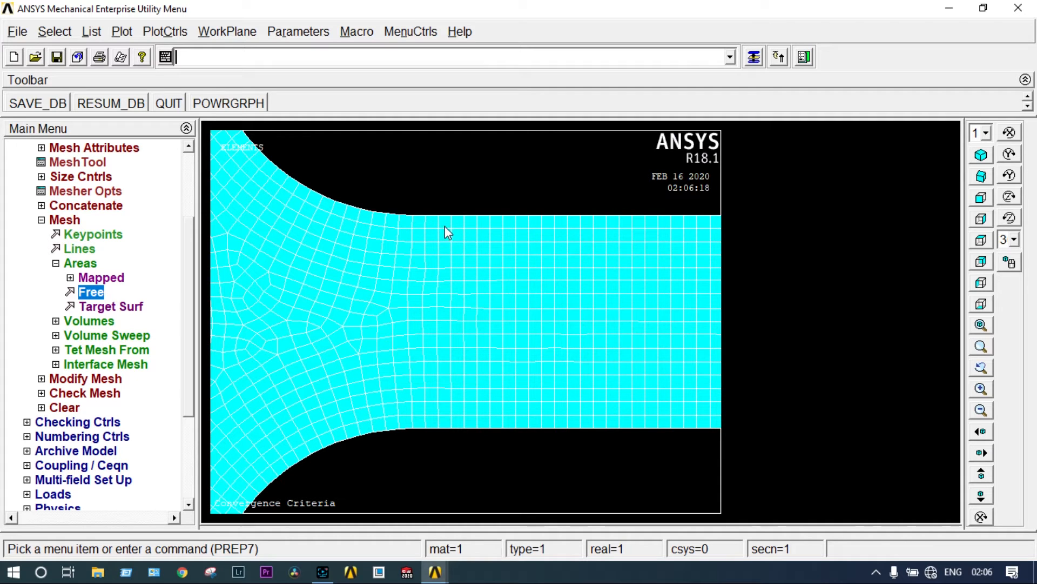
{"action": "scroll", "coordinate": [465, 368], "scroll_direction": "down", "scroll_amount": 3}
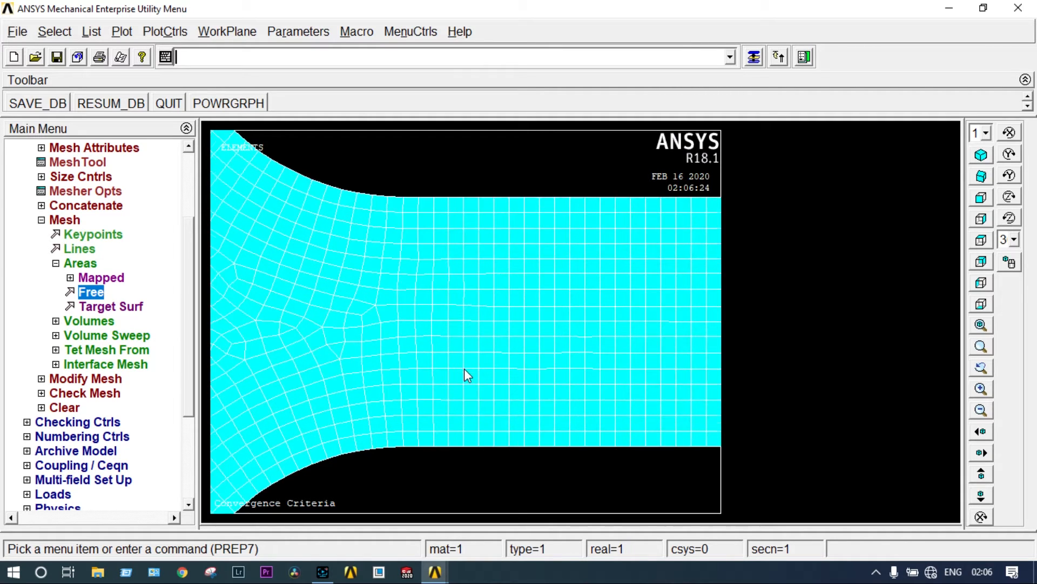
{"action": "scroll", "coordinate": [465, 368], "scroll_direction": "down", "scroll_amount": 3}
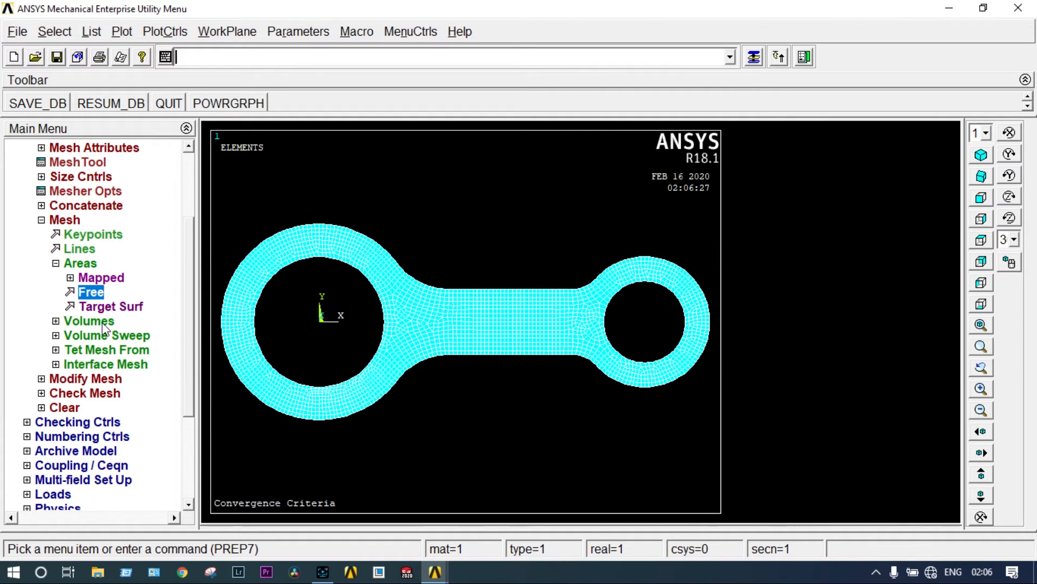
- Define a new analysis of type Static for the solution
{"action": "left_click", "coordinate": [47, 222]}
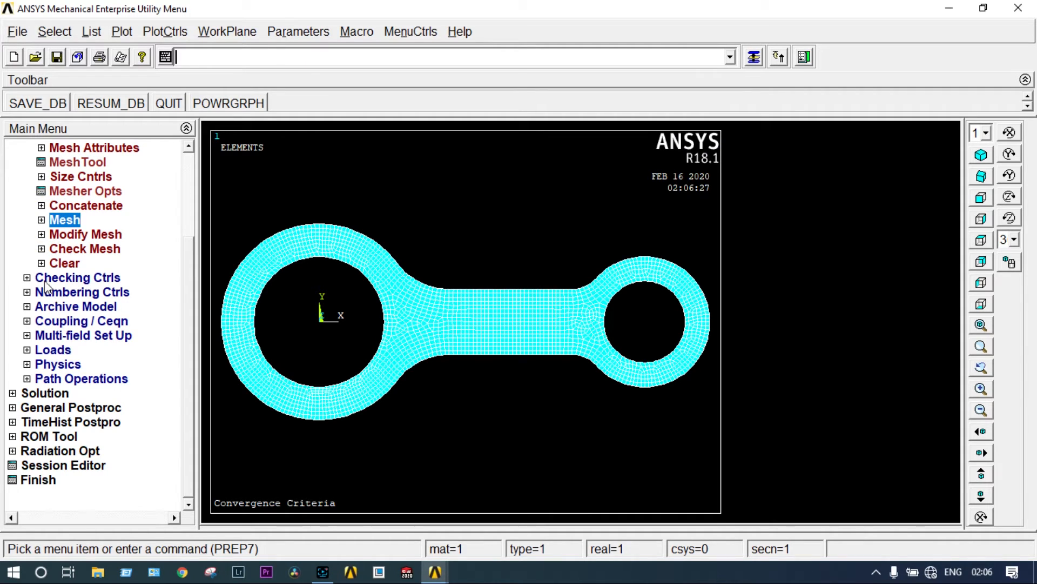
{"action": "left_click", "coordinate": [38, 392]}
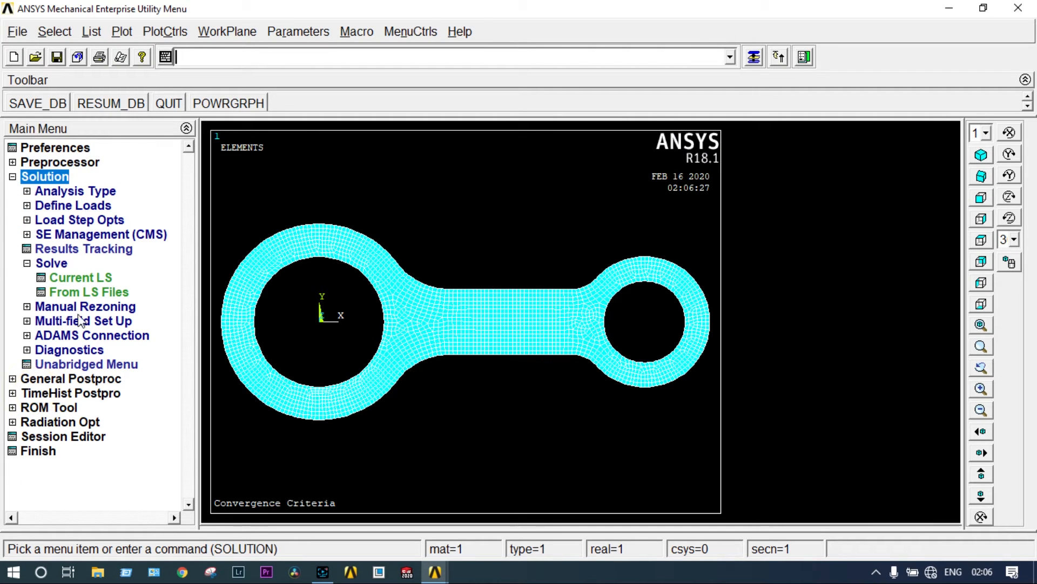
{"action": "left_click", "coordinate": [88, 192]}
{"action": "left_click", "coordinate": [95, 206]}
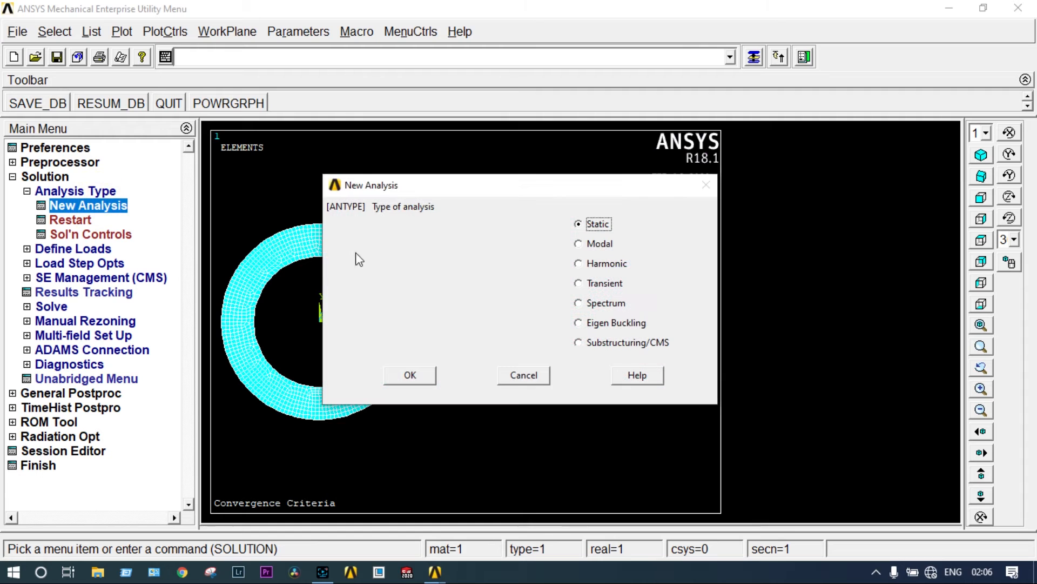
{"action": "left_click", "coordinate": [409, 374]}
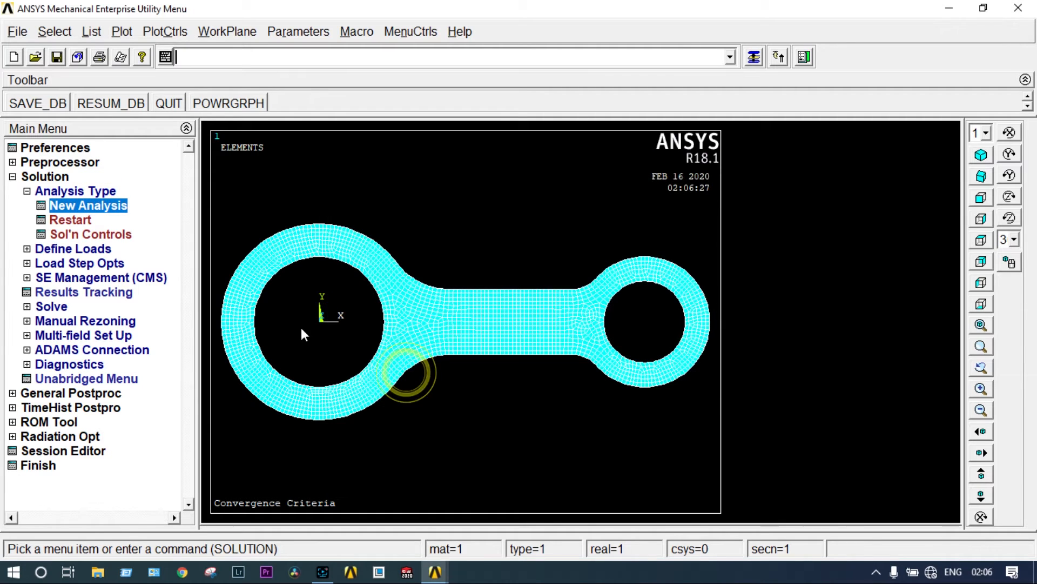
- Constrain all degrees of freedom on the four arc lines of the small hole
{"action": "left_click", "coordinate": [105, 249]}
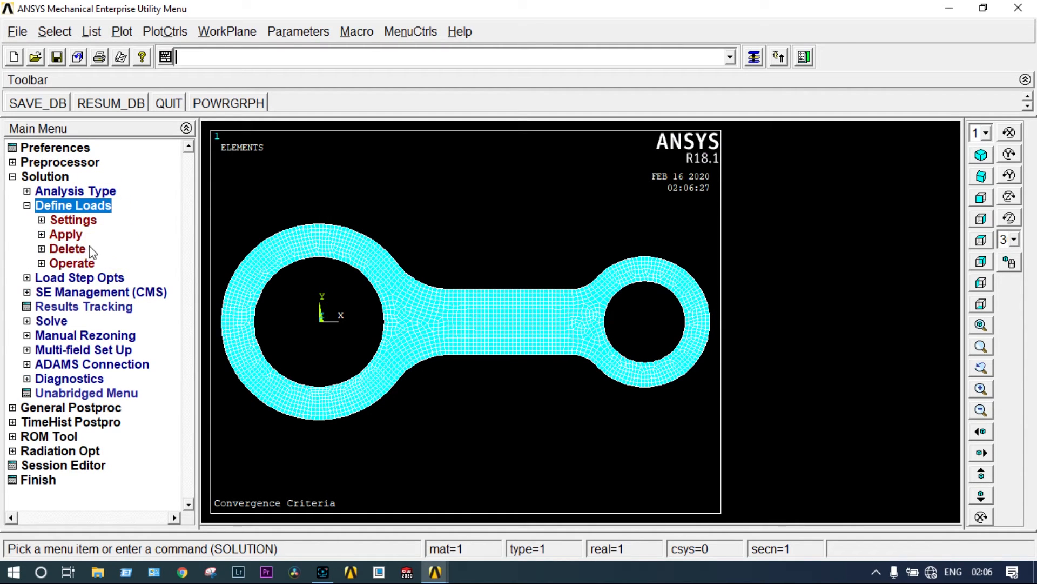
{"action": "left_click", "coordinate": [72, 234]}
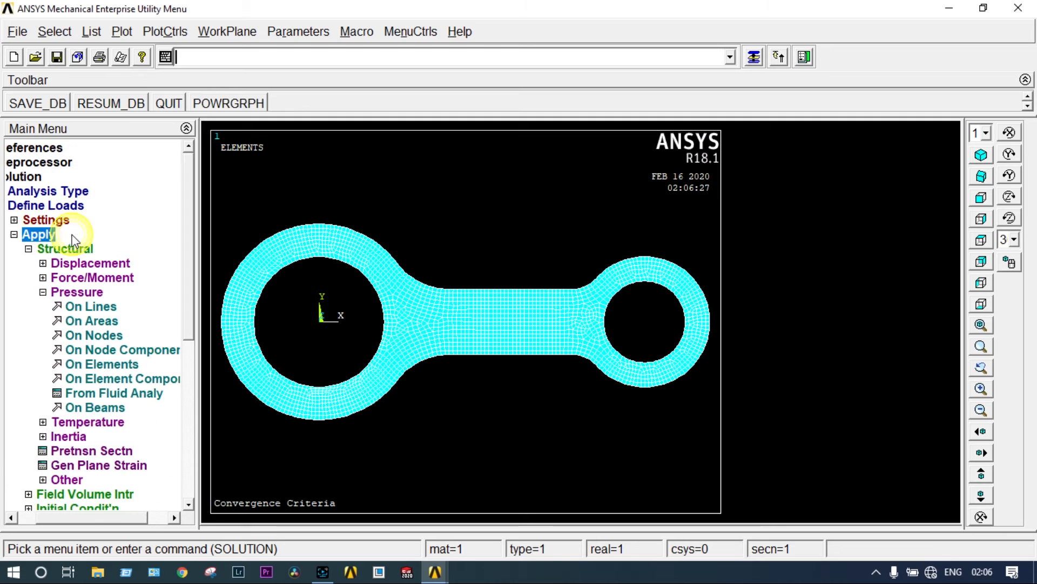
{"action": "left_click", "coordinate": [78, 263]}
{"action": "left_click", "coordinate": [90, 277]}
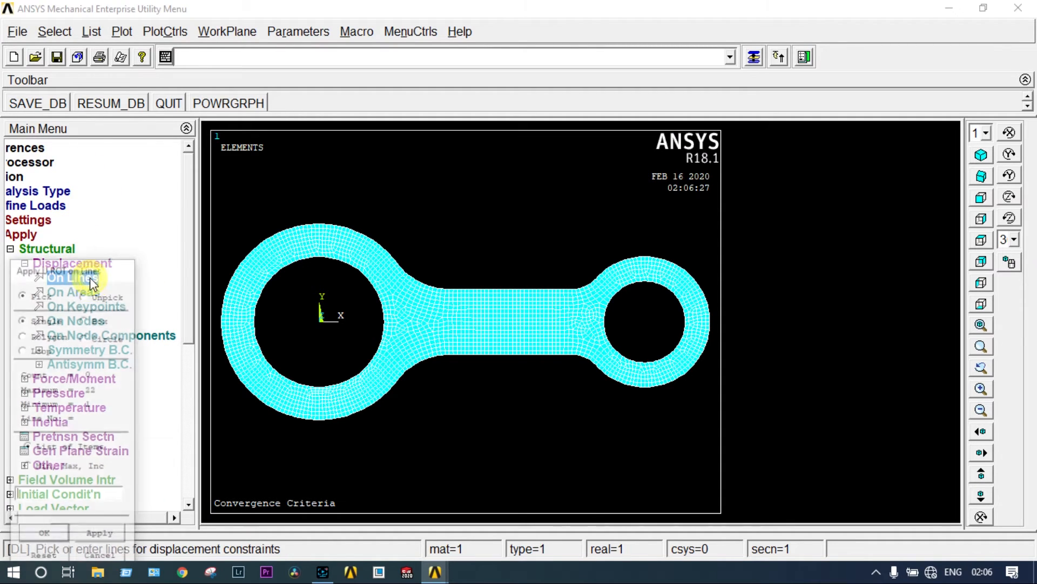
{"action": "left_click", "coordinate": [630, 285]}
{"action": "left_click", "coordinate": [656, 287]}
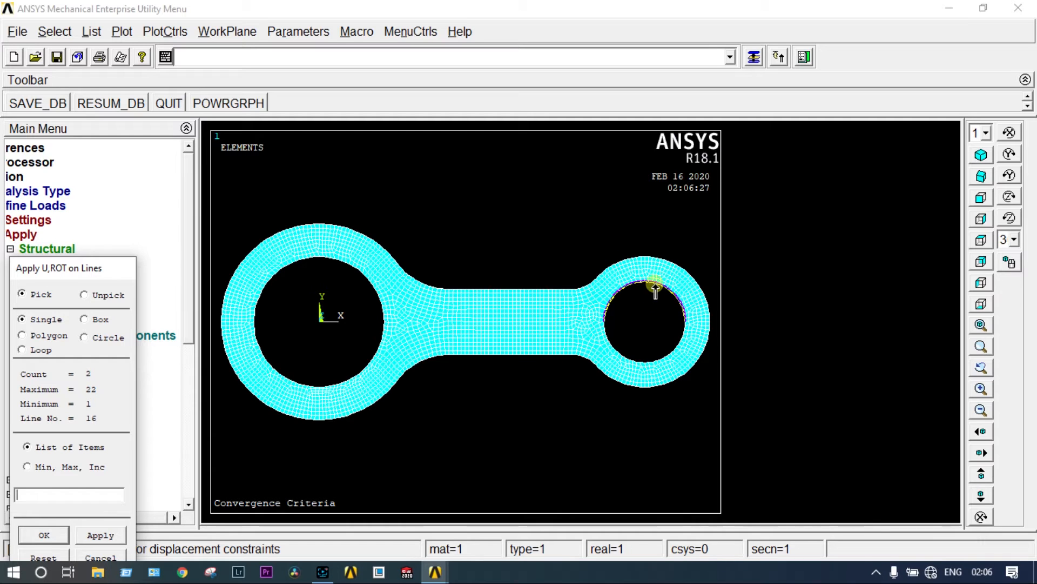
{"action": "left_click", "coordinate": [674, 335]}
{"action": "left_click", "coordinate": [622, 347]}
{"action": "left_click", "coordinate": [45, 534]}
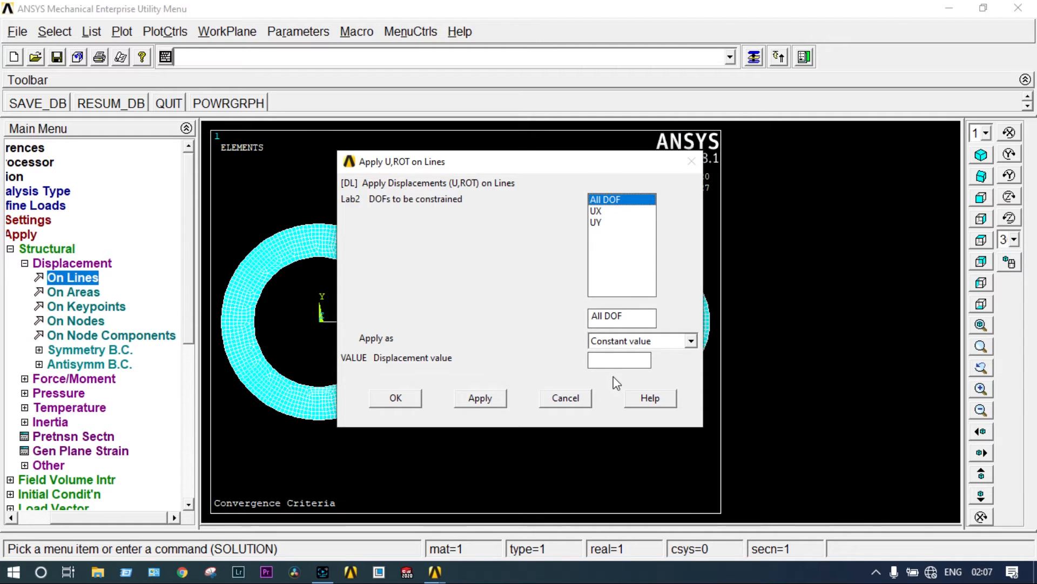
{"action": "left_click", "coordinate": [420, 401]}
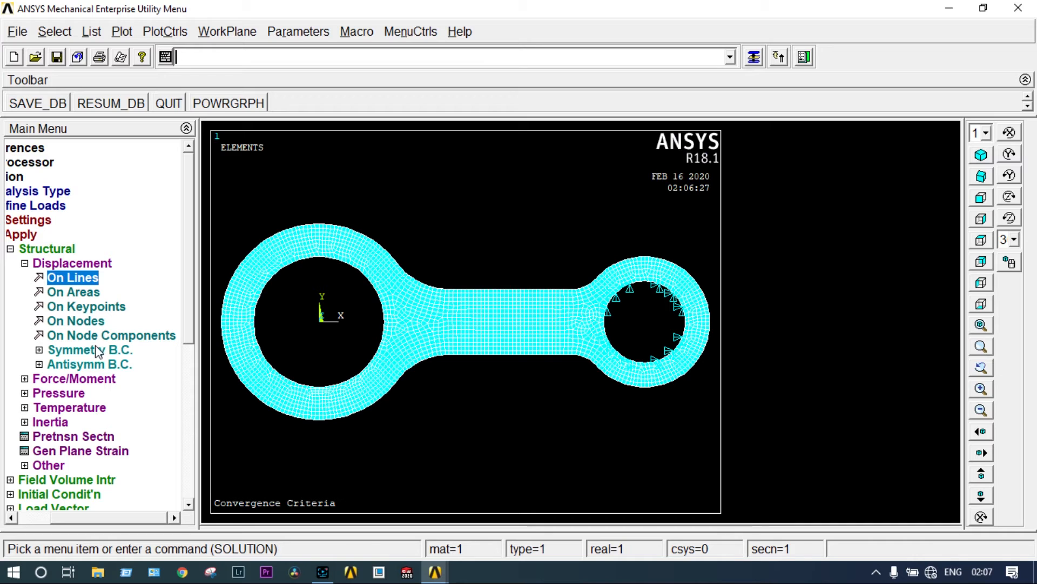
- Apply a constant pressure of 50 on the four arc lines of the large hole
{"action": "left_click", "coordinate": [70, 393]}
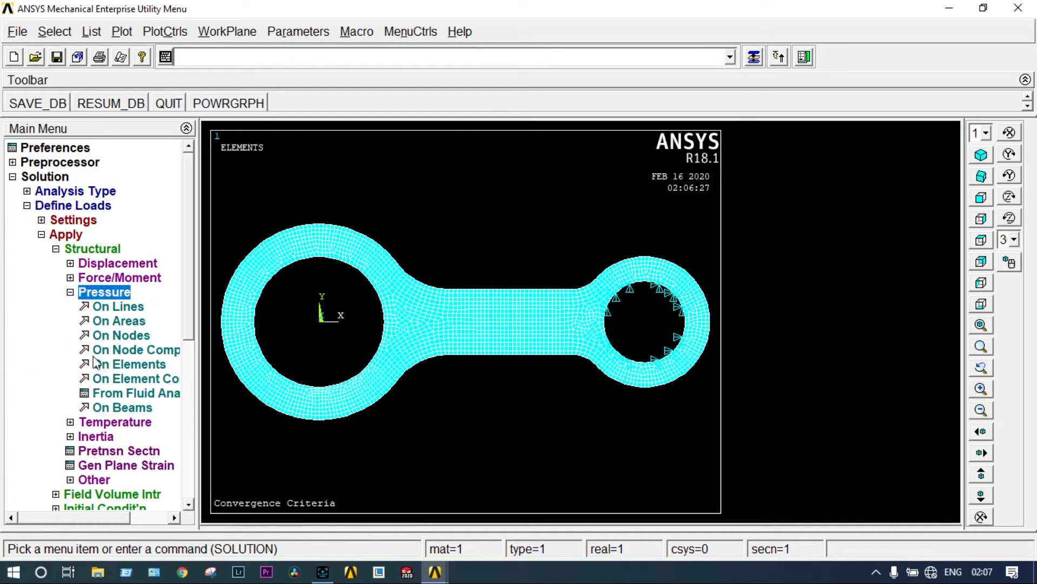
{"action": "left_click", "coordinate": [120, 308]}
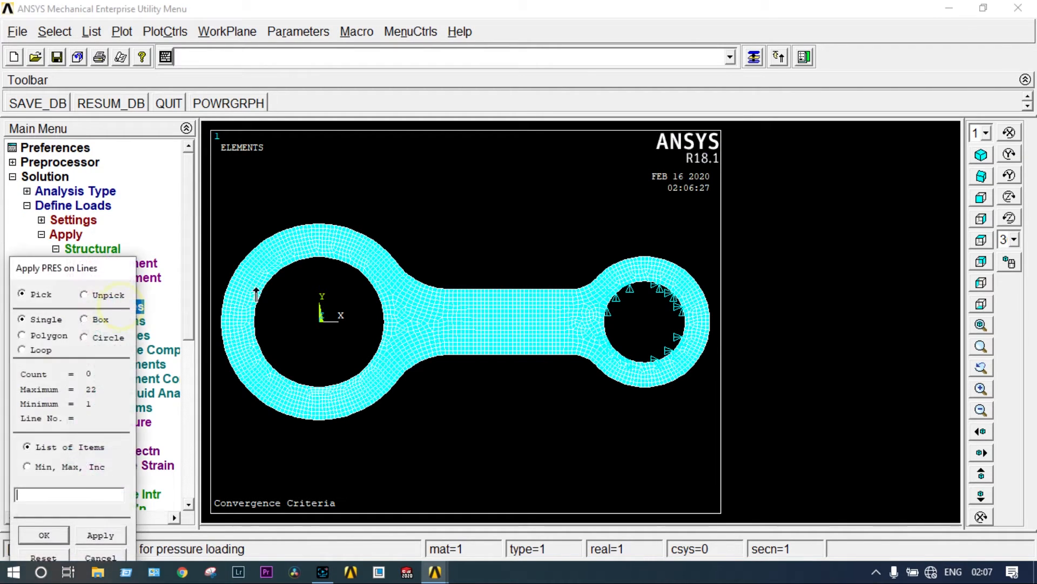
{"action": "left_click", "coordinate": [288, 269]}
{"action": "left_click", "coordinate": [351, 268]}
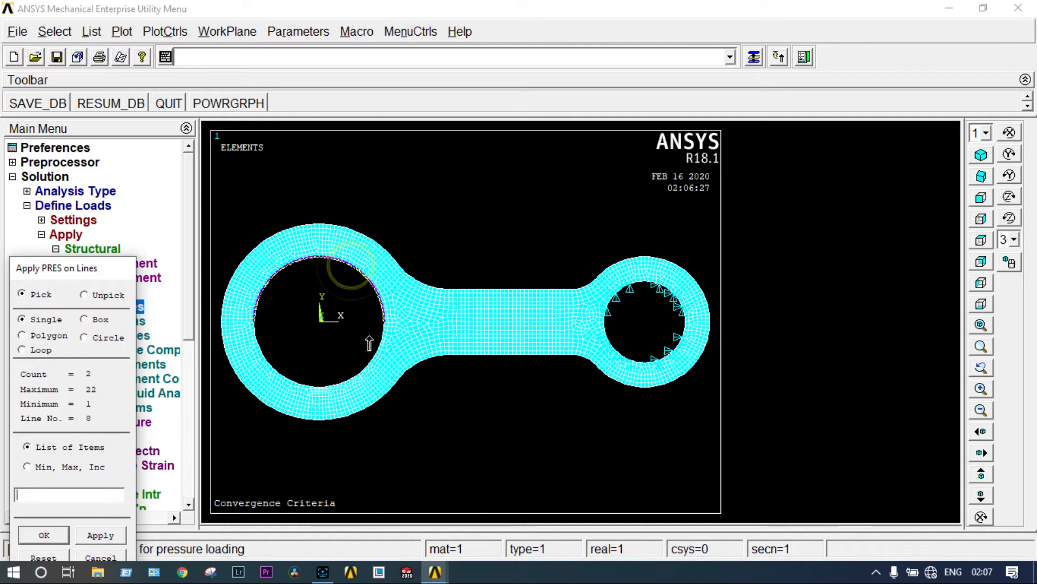
{"action": "left_click", "coordinate": [371, 345]}
{"action": "left_click", "coordinate": [298, 374]}
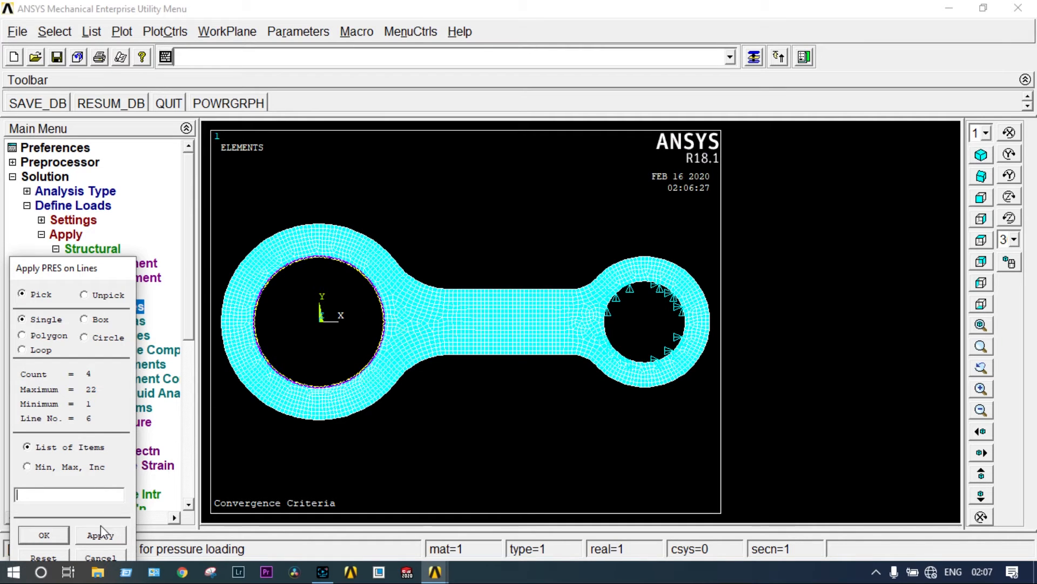
{"action": "left_click", "coordinate": [63, 538]}
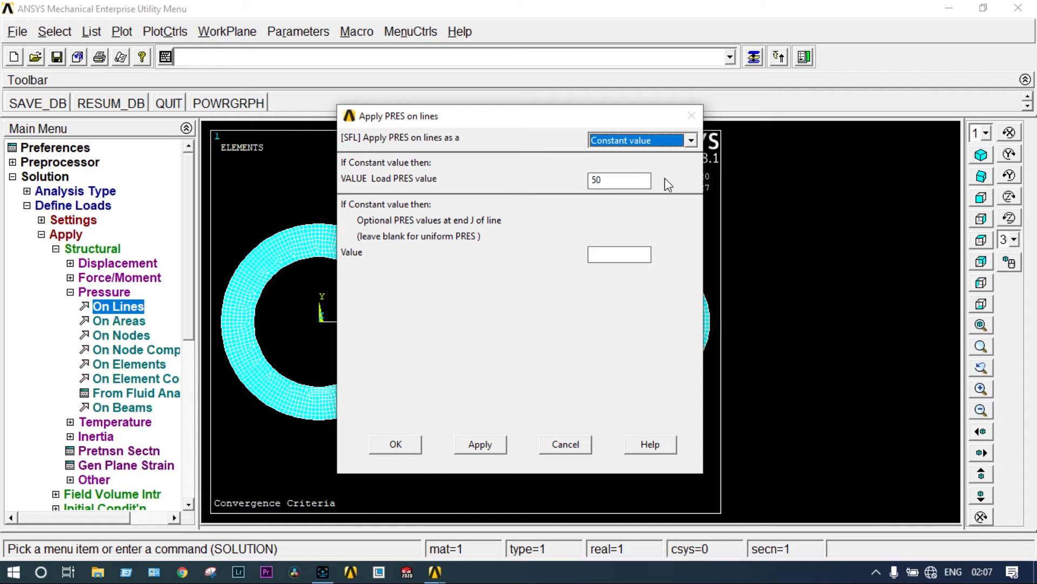
{"action": "left_click", "coordinate": [396, 443]}
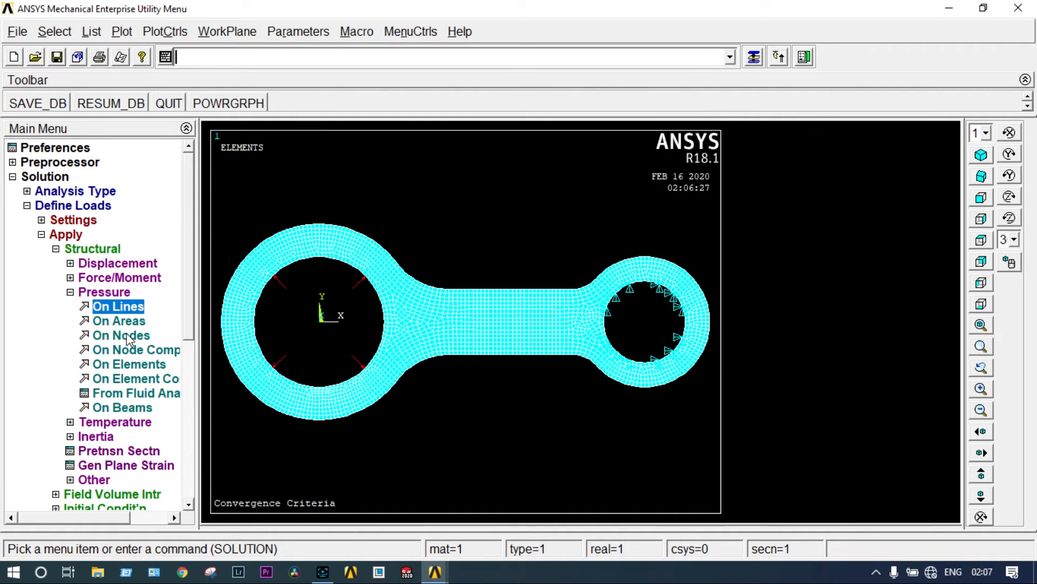
- Solve the current load step and close the completion note and status window
{"action": "left_click", "coordinate": [56, 249]}
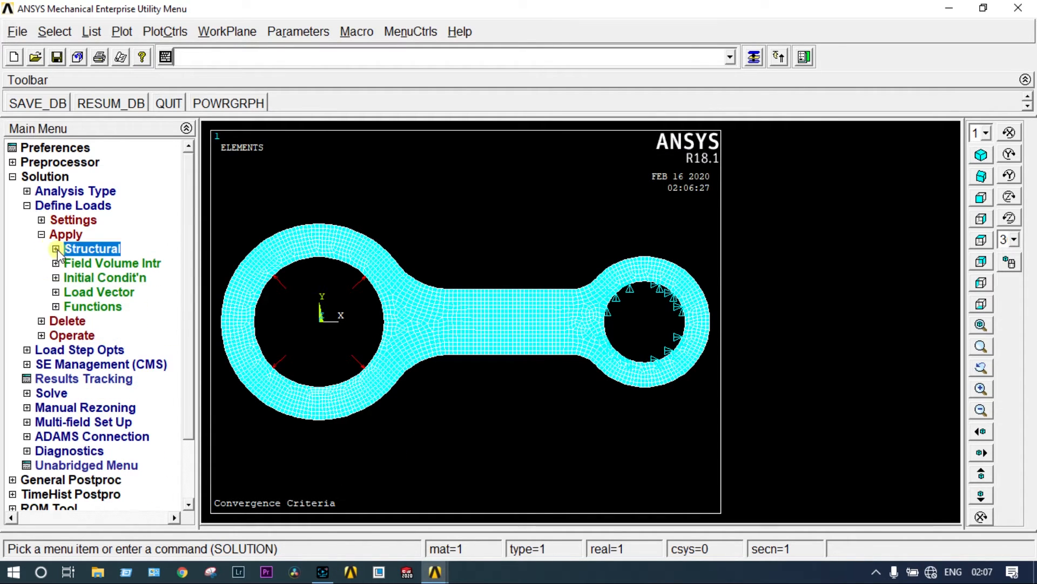
{"action": "left_click", "coordinate": [62, 394]}
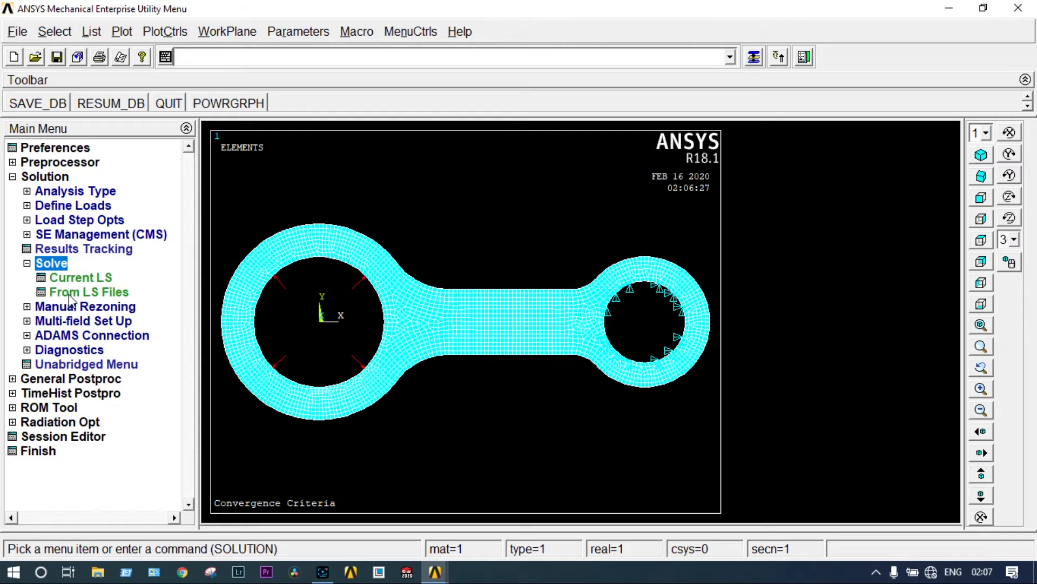
{"action": "left_click", "coordinate": [80, 277]}
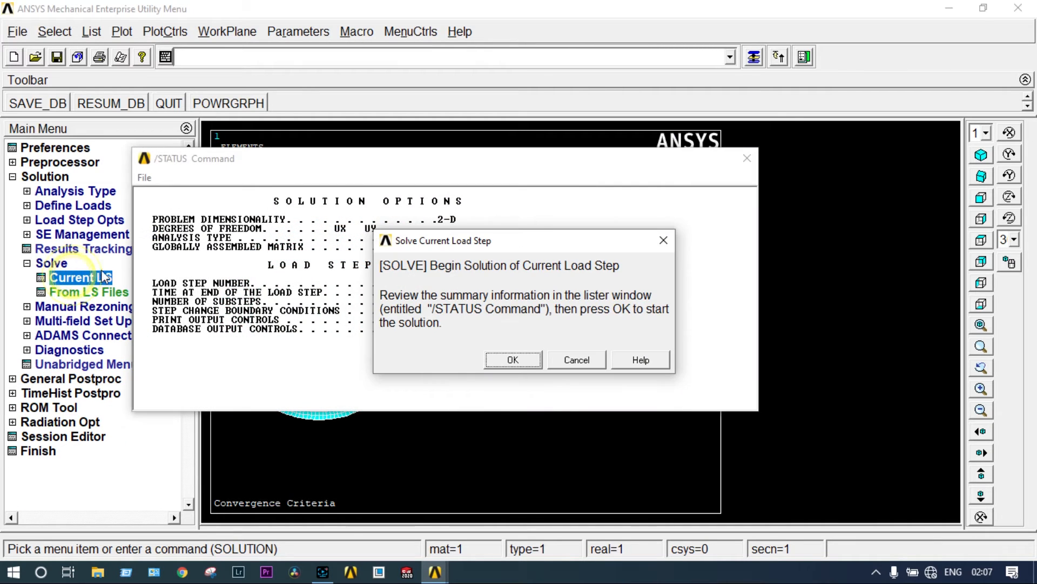
{"action": "left_click", "coordinate": [507, 359]}
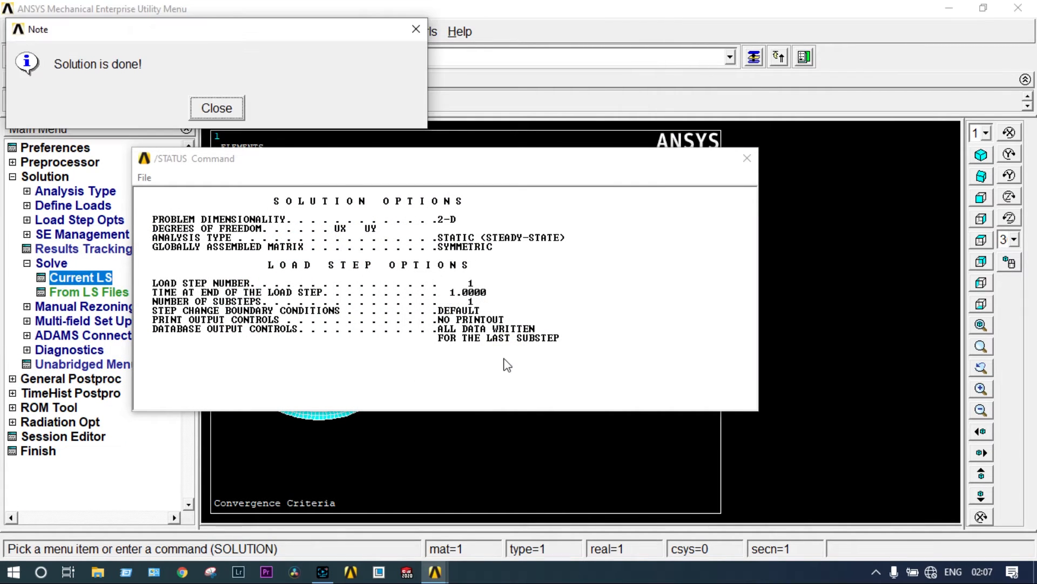
{"action": "left_click", "coordinate": [238, 110]}
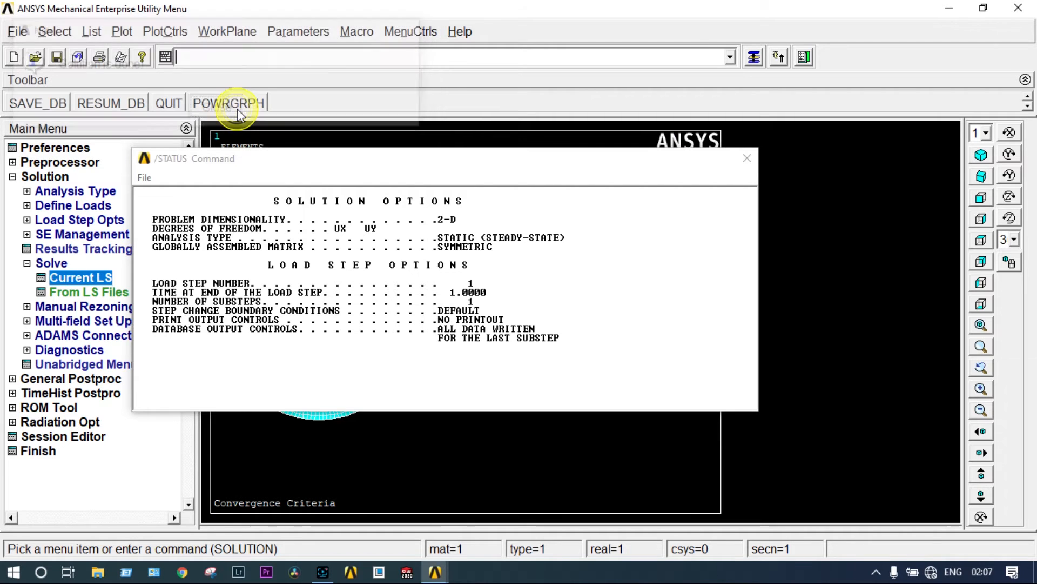
{"action": "left_click", "coordinate": [747, 158]}
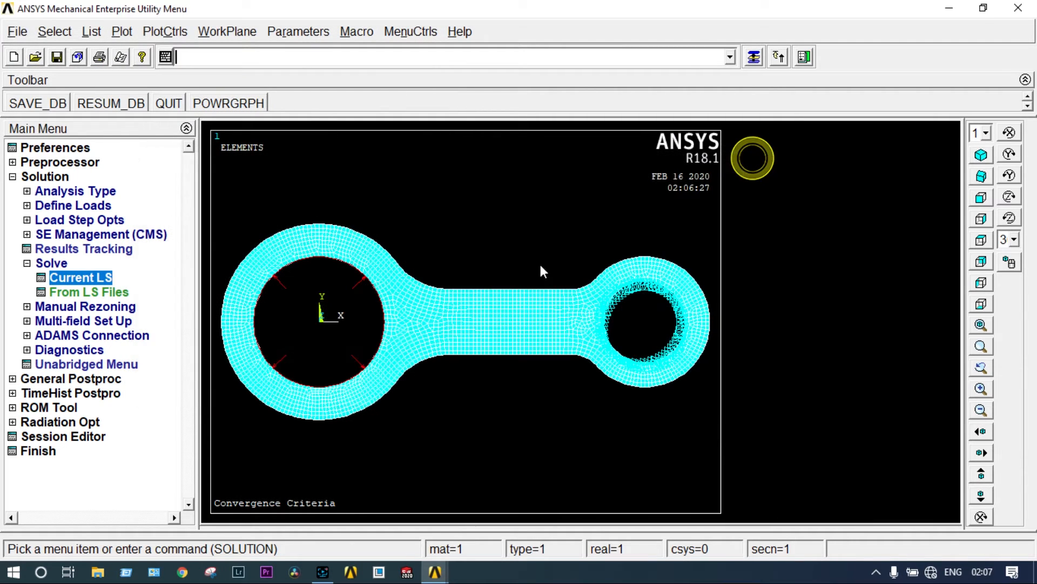
- Plot the von Mises stress as a nodal solution contour, showing the deformed shape only
{"action": "left_click", "coordinate": [103, 379]}
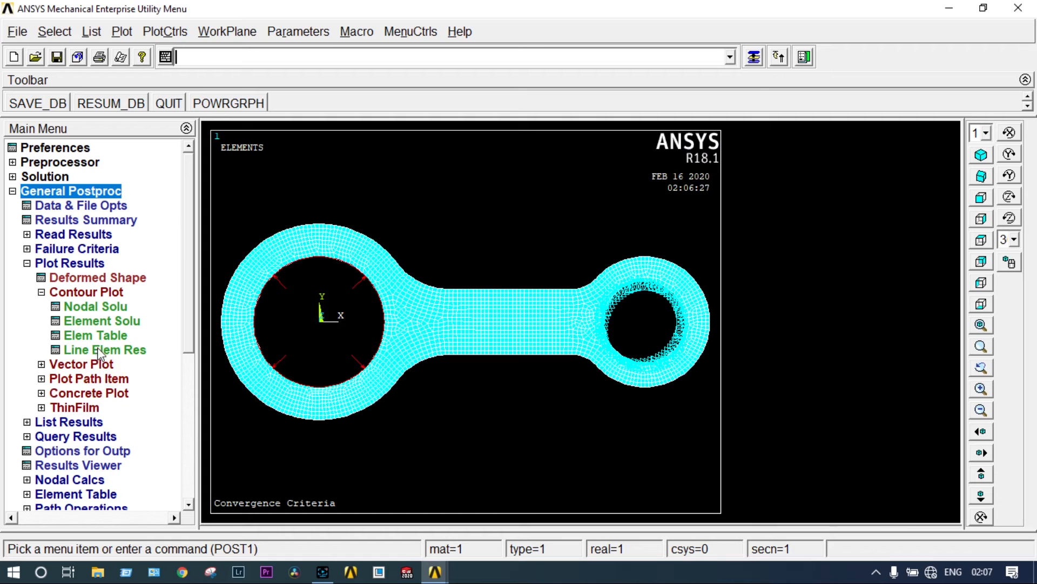
{"action": "left_click", "coordinate": [90, 306]}
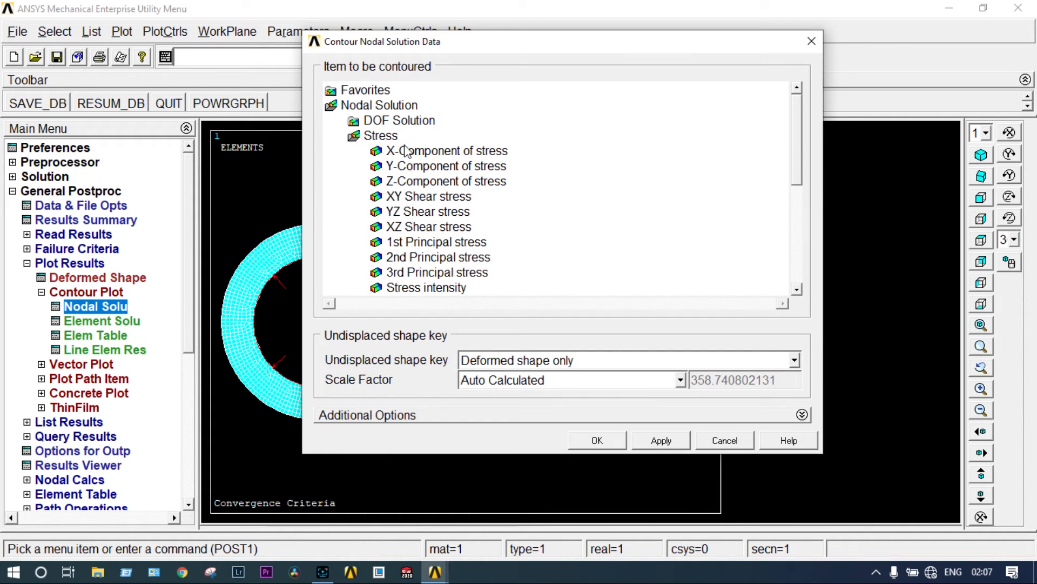
{"action": "left_click", "coordinate": [796, 290]}
{"action": "left_click", "coordinate": [602, 441]}
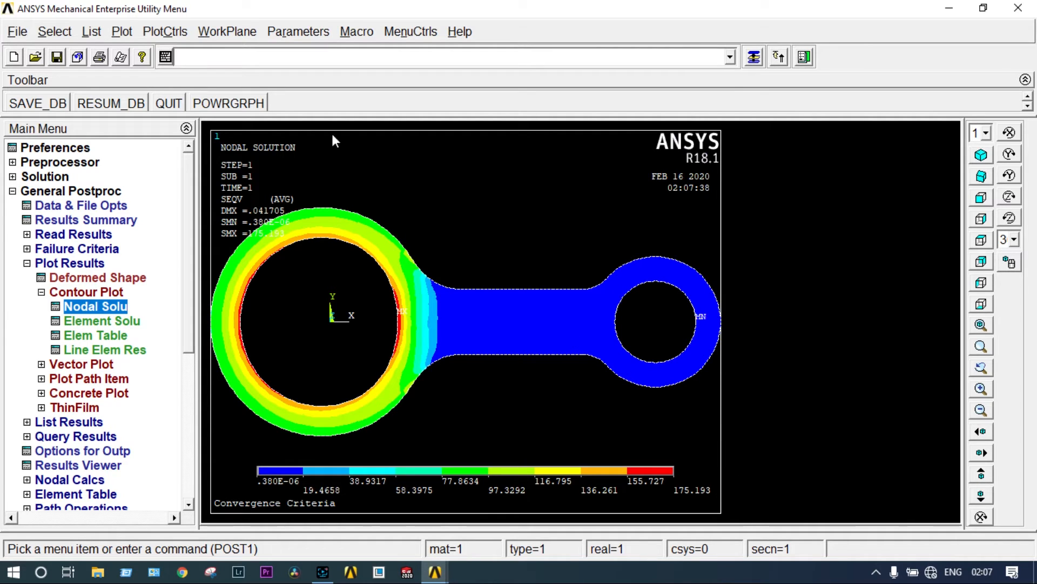
- Capture the von Mises stress plot as an image, save it as the bitmap "Stress @2.5mm mesh", and close the captured image
{"action": "left_click", "coordinate": [165, 32]}
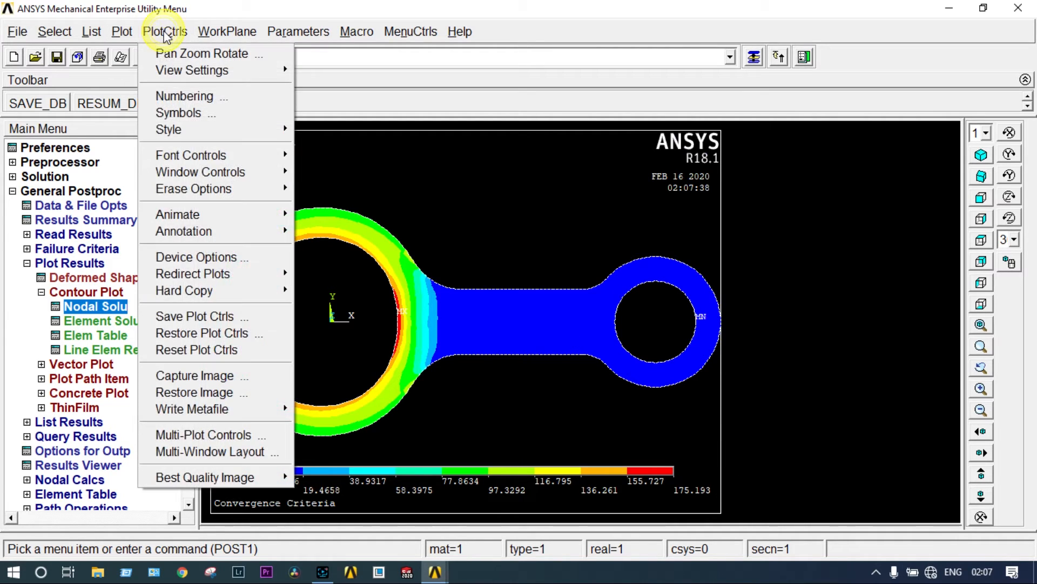
{"action": "left_click", "coordinate": [201, 375]}
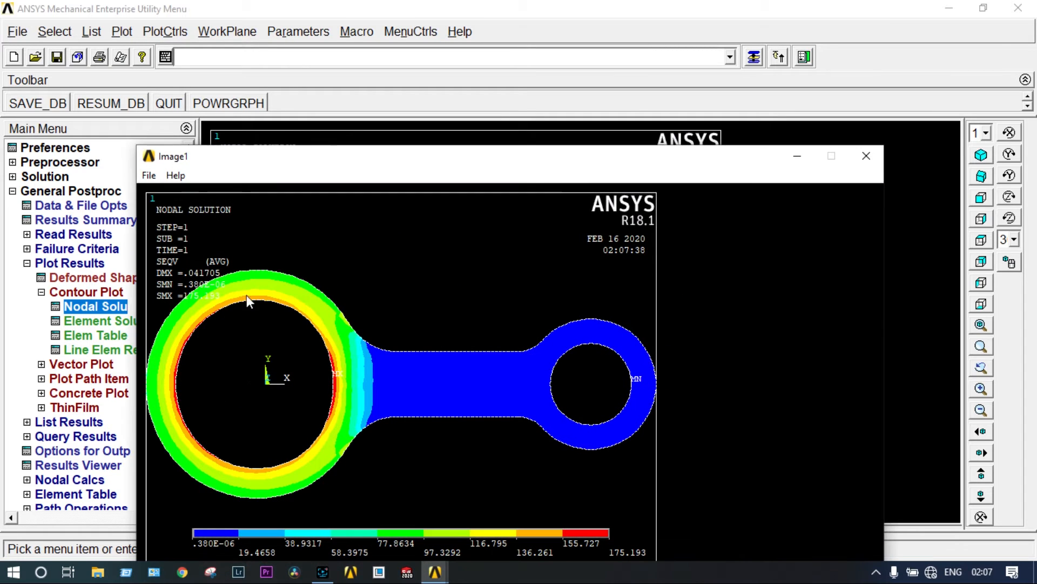
{"action": "left_click", "coordinate": [150, 175]}
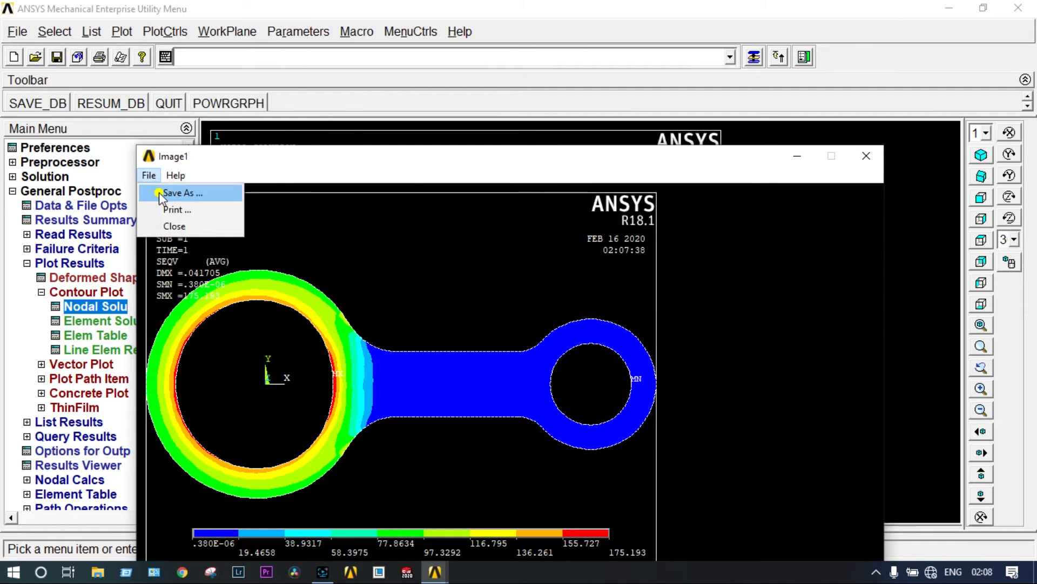
{"action": "left_click", "coordinate": [160, 192]}
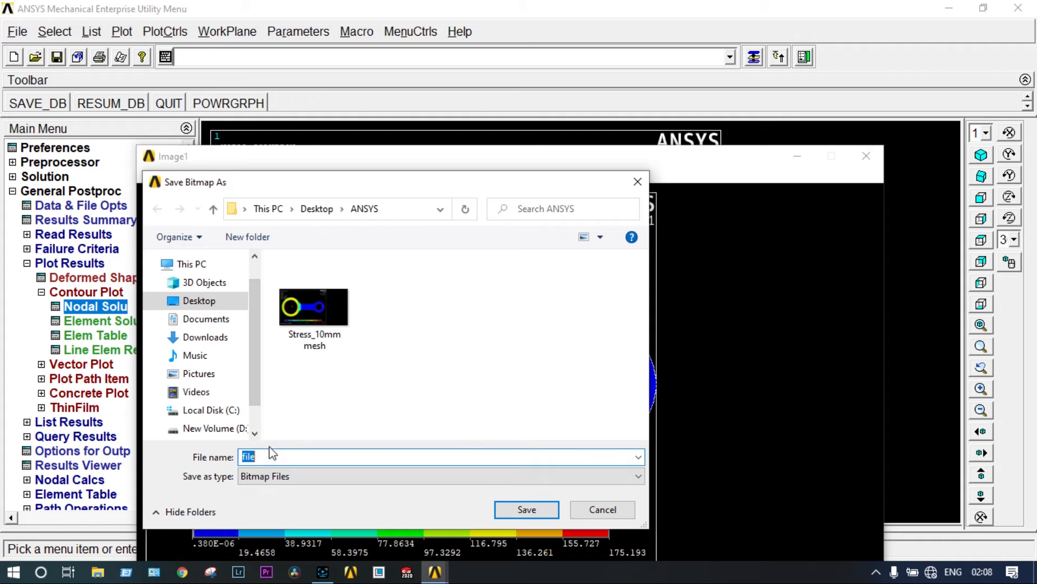
{"action": "type", "text": "Stress"}
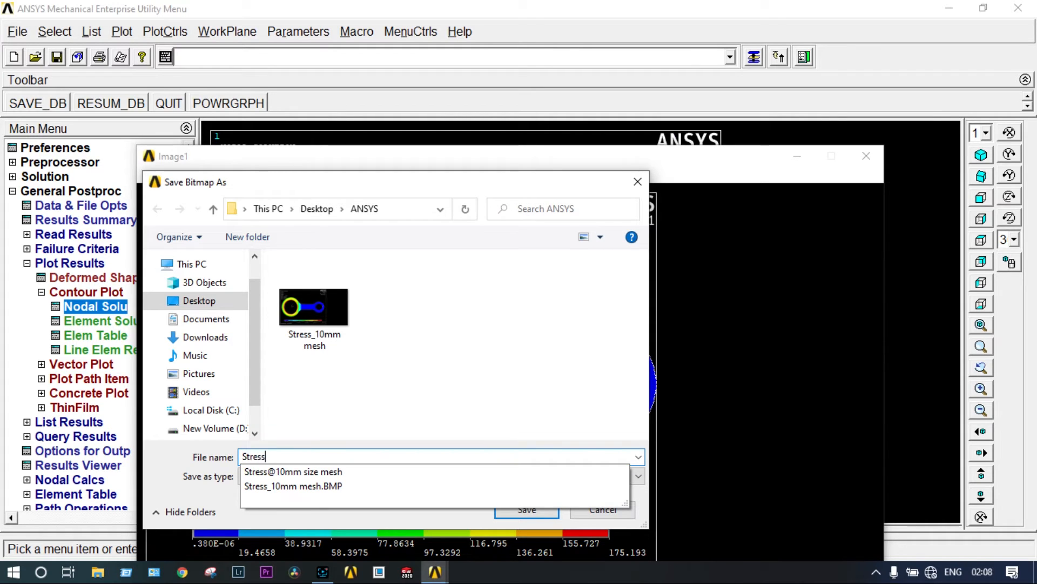
{"action": "left_click", "coordinate": [265, 456]}
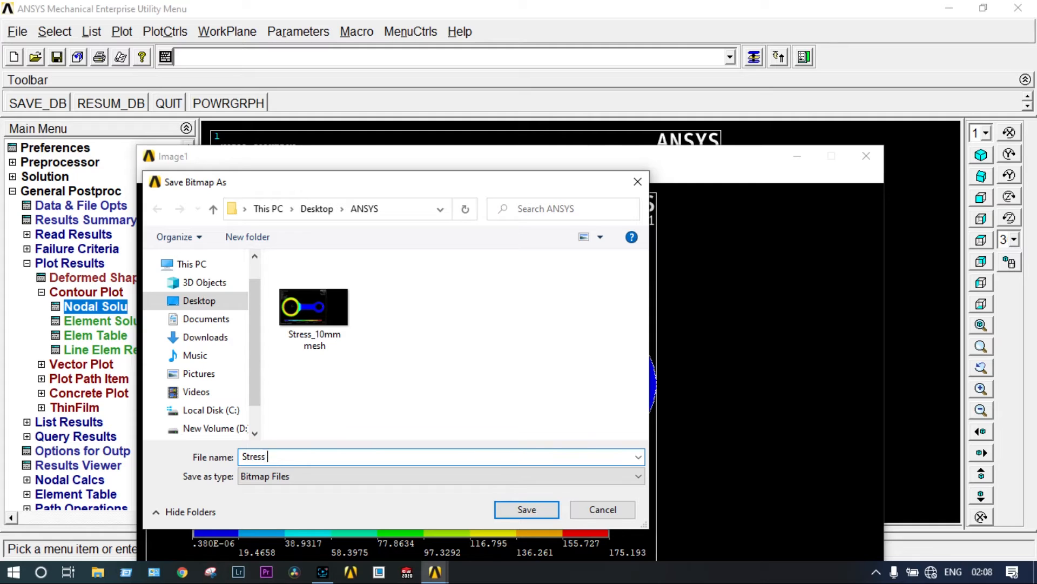
{"action": "type", "text": "@2.5mm mesh"}
{"action": "left_click", "coordinate": [524, 509]}
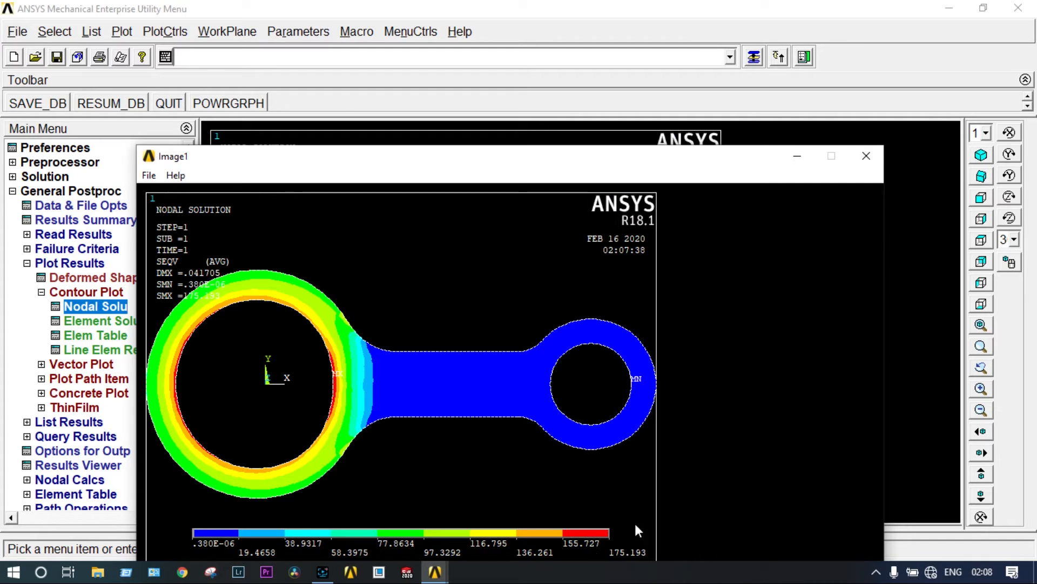
{"action": "left_click", "coordinate": [870, 155]}
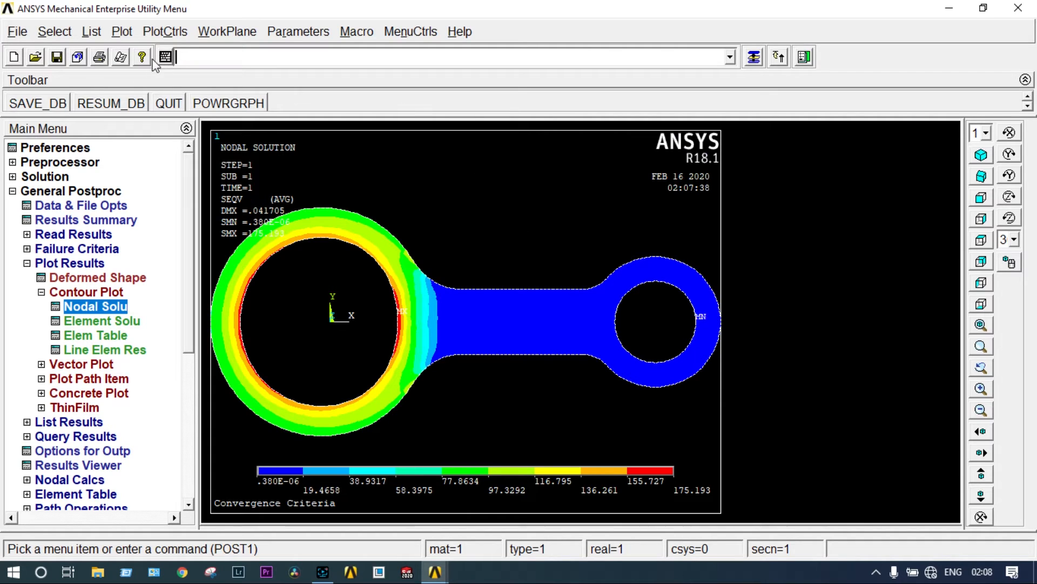
- Clear the existing mesh from all areas of the connecting rod and plot the areas
{"action": "left_click", "coordinate": [122, 32]}
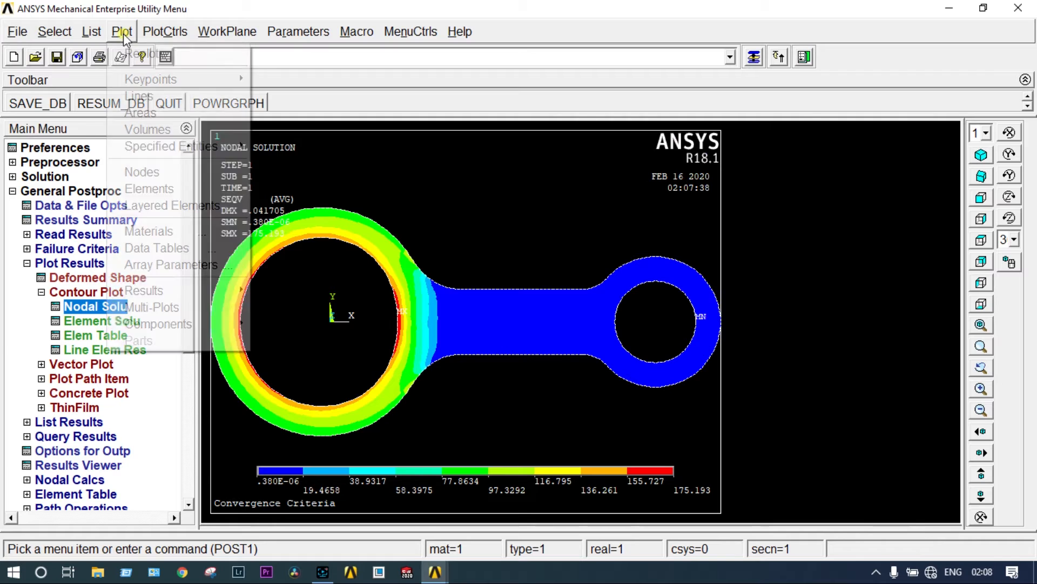
{"action": "left_click", "coordinate": [155, 189]}
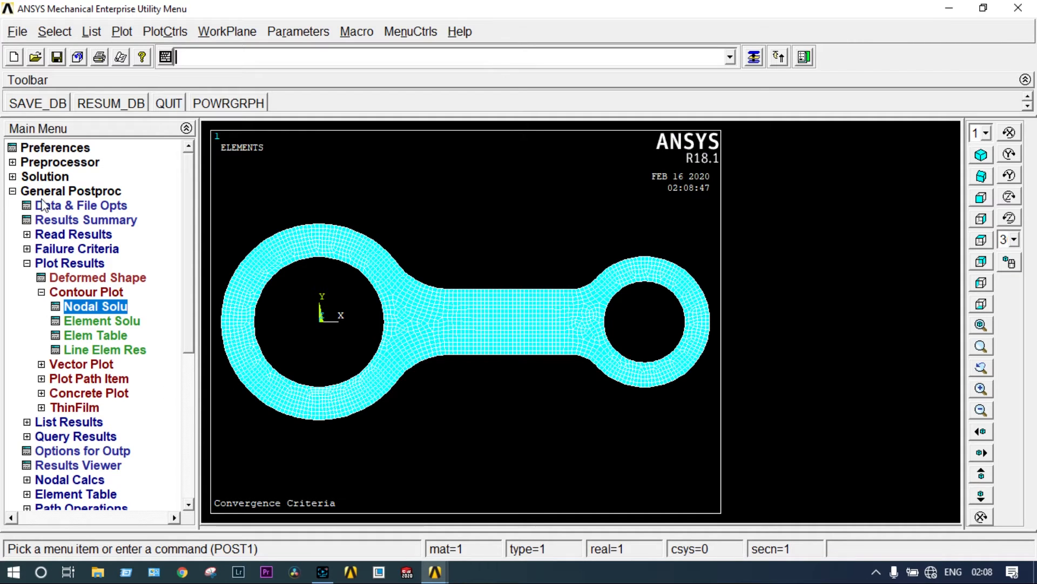
{"action": "left_click", "coordinate": [25, 162]}
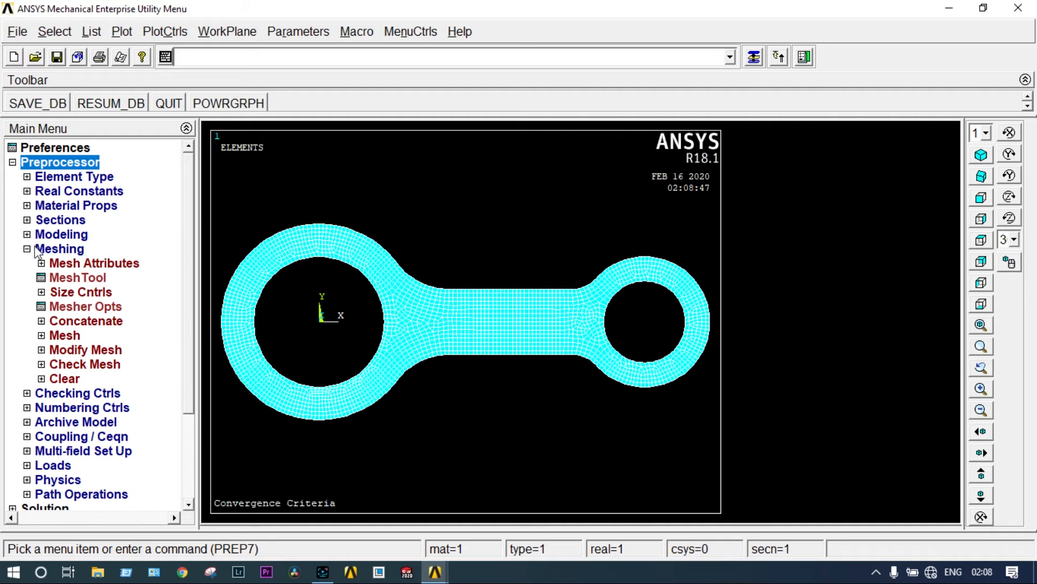
{"action": "left_click", "coordinate": [64, 380]}
{"action": "left_click", "coordinate": [85, 422]}
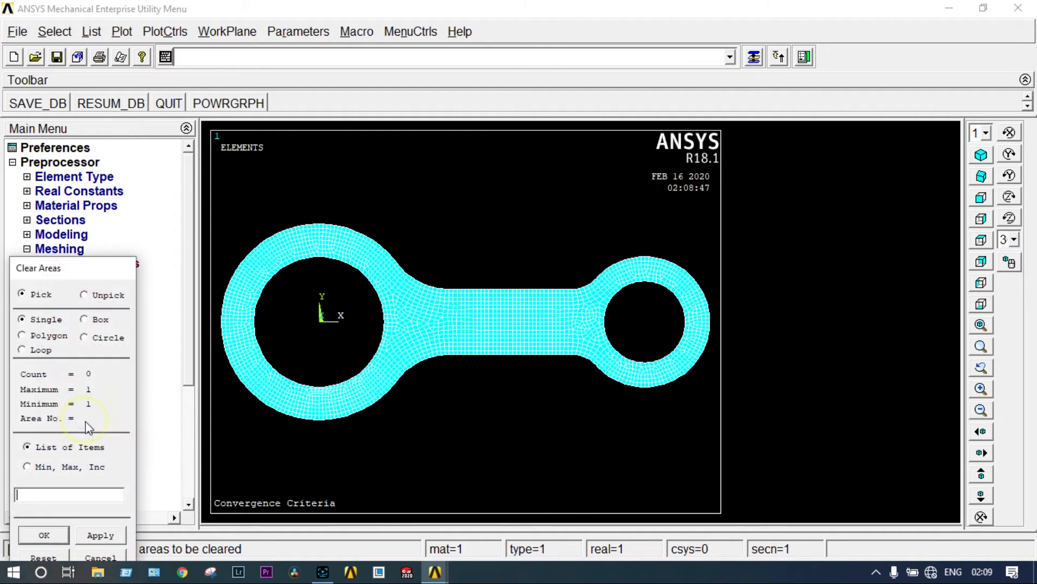
{"action": "left_click_drag", "start_coordinate": [104, 270], "coordinate": [137, 160]}
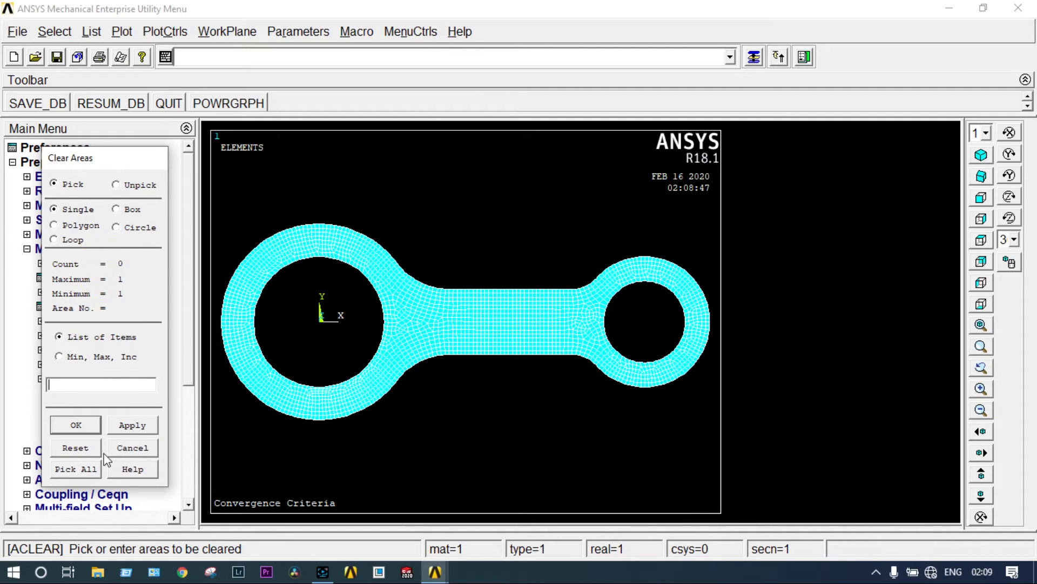
{"action": "left_click", "coordinate": [88, 469]}
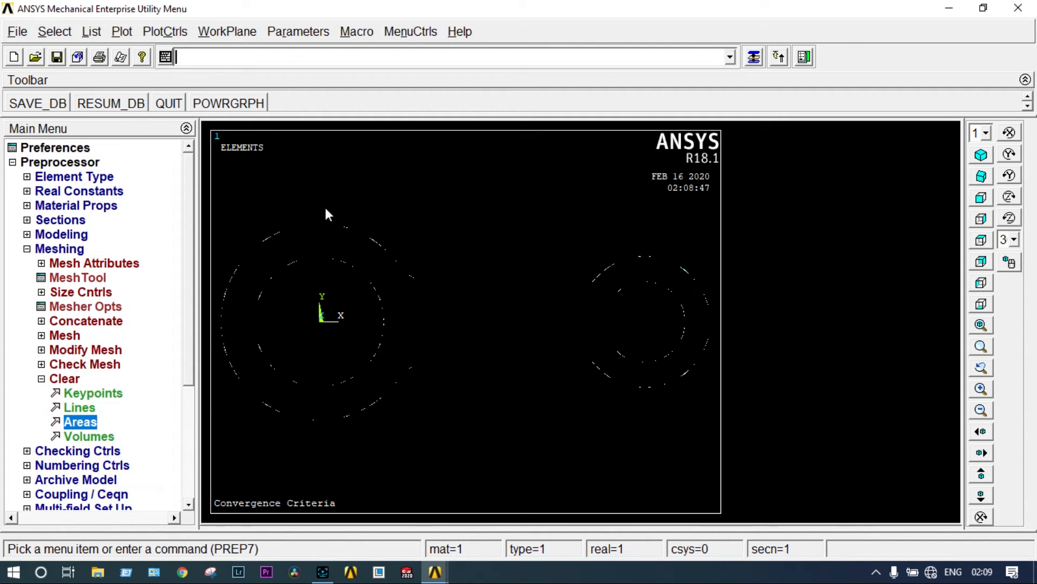
{"action": "left_click", "coordinate": [122, 31]}
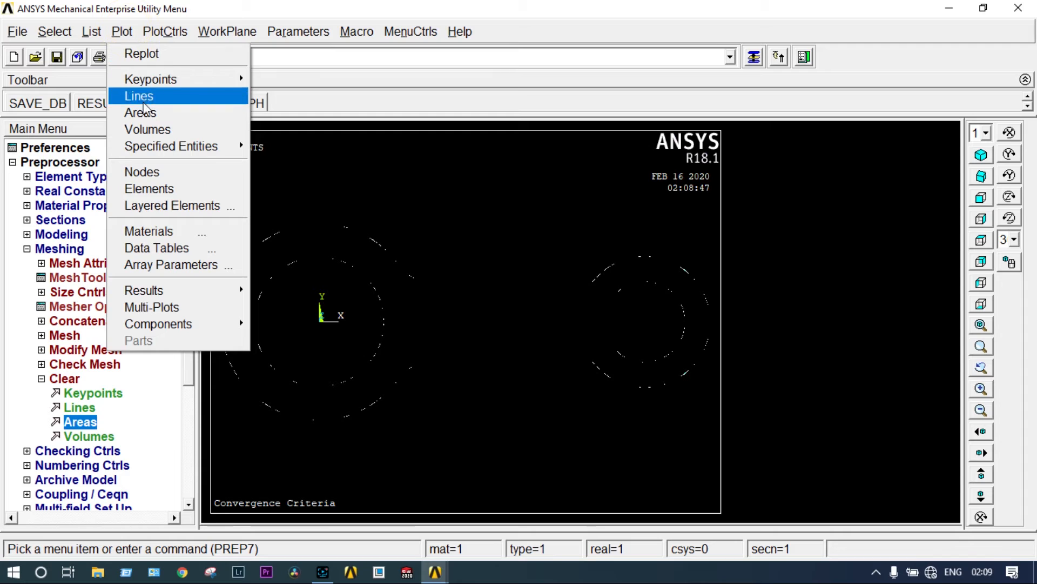
{"action": "left_click", "coordinate": [141, 112]}
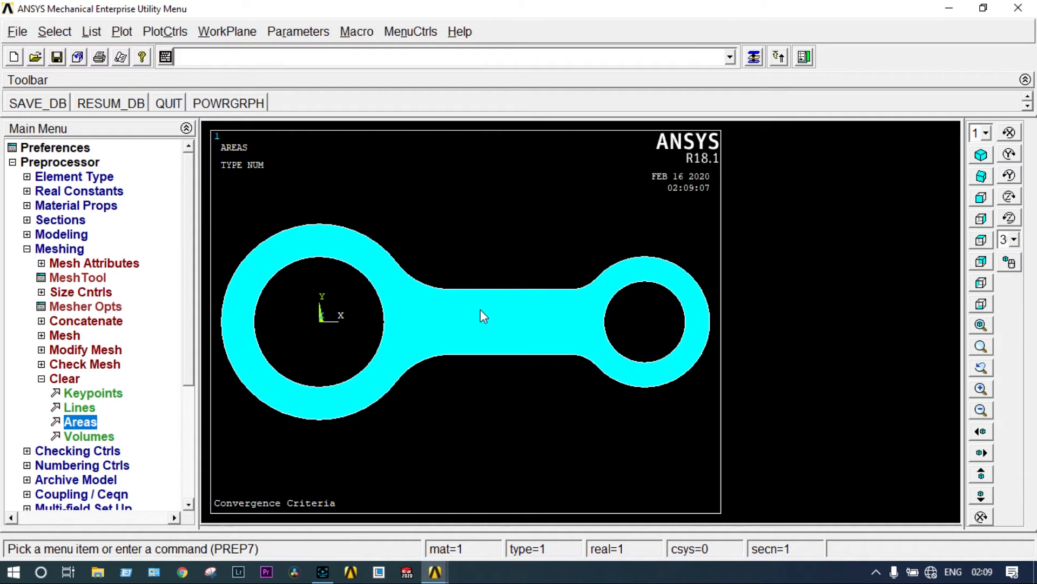
- Set the element edge length on all areas to 1
{"action": "left_click", "coordinate": [92, 293]}
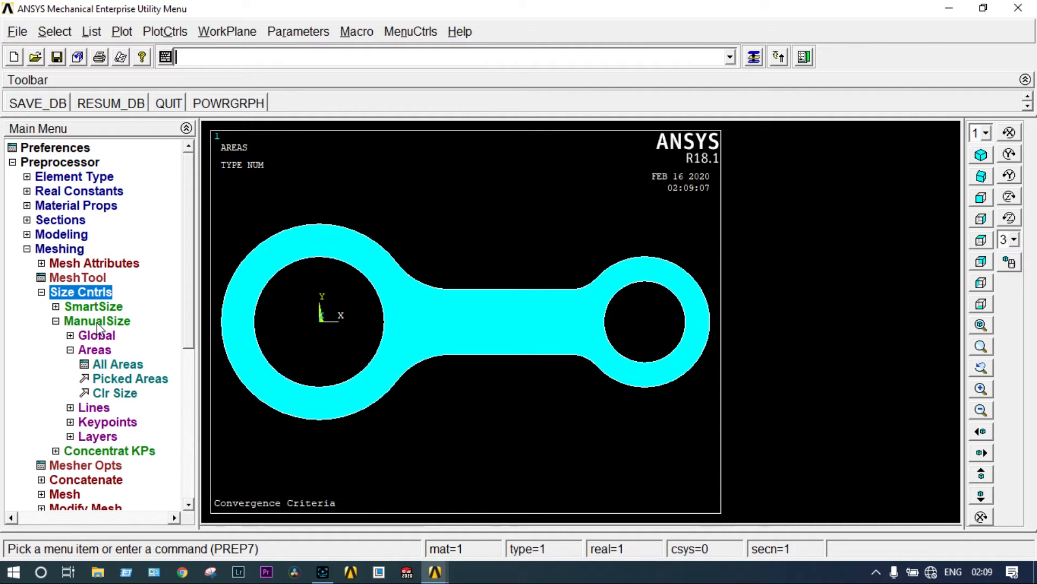
{"action": "left_click", "coordinate": [120, 365]}
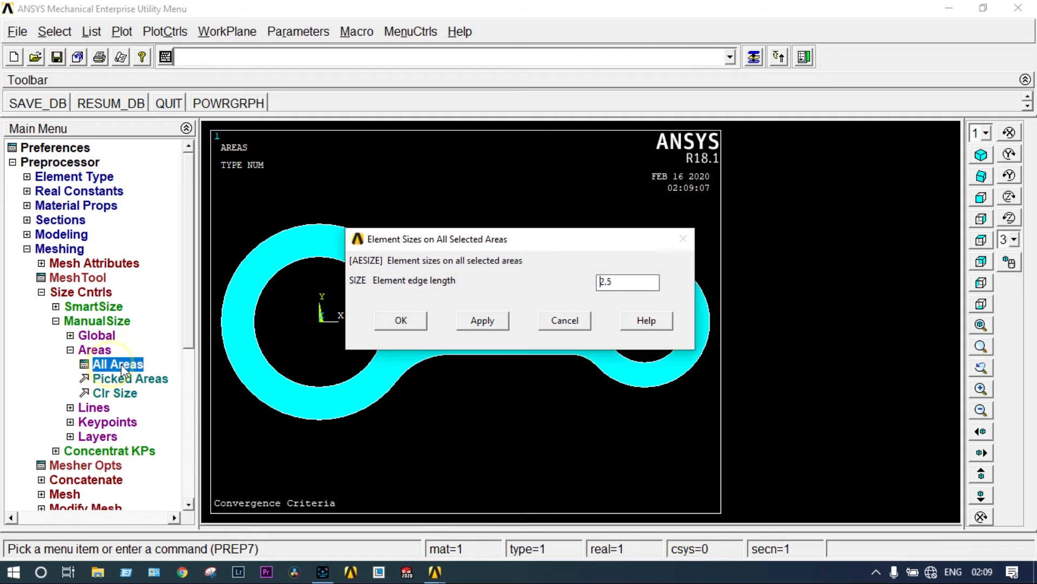
{"action": "left_click", "coordinate": [625, 282]}
{"action": "type", "text": "1"}
{"action": "left_click", "coordinate": [407, 320]}
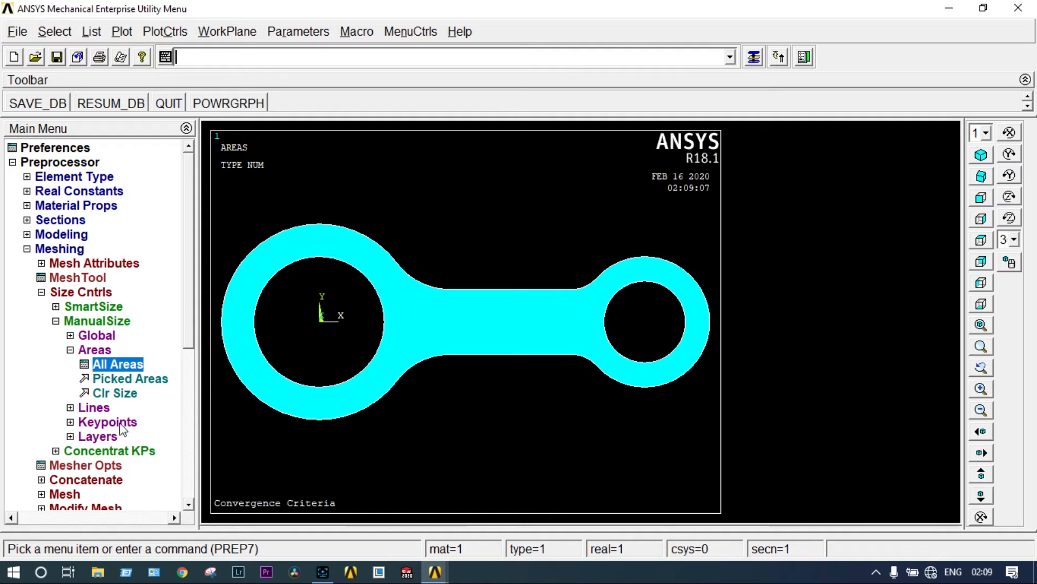
- Free-mesh the connecting rod area and close the element shape warning
{"action": "left_click", "coordinate": [69, 493]}
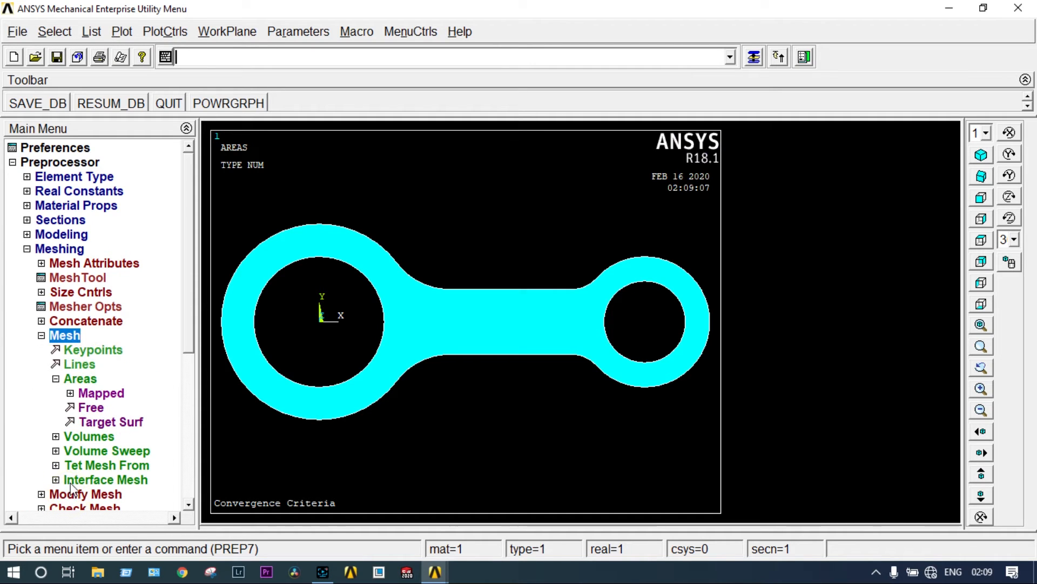
{"action": "left_click", "coordinate": [91, 407]}
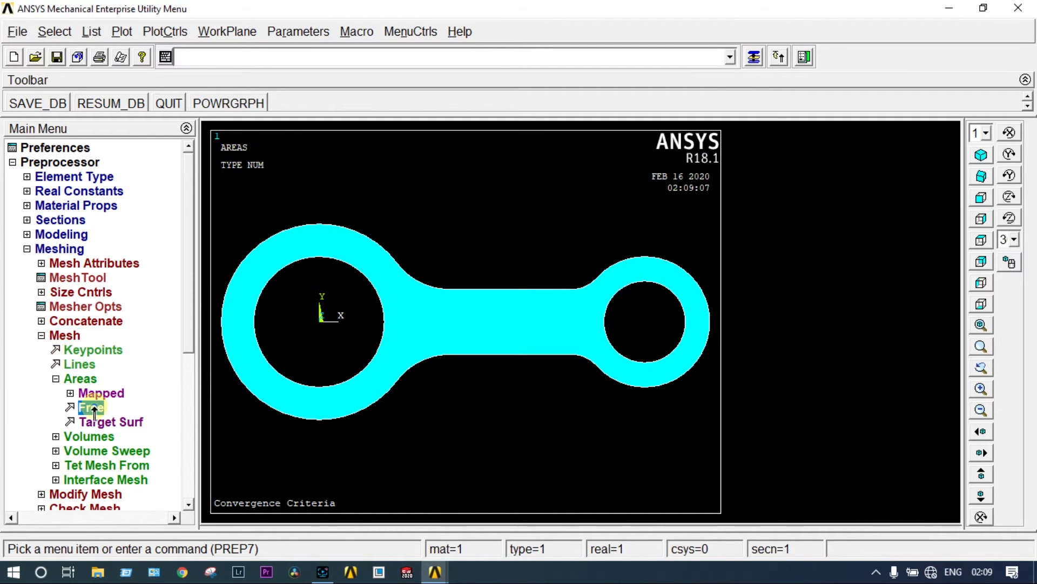
{"action": "left_click", "coordinate": [416, 300]}
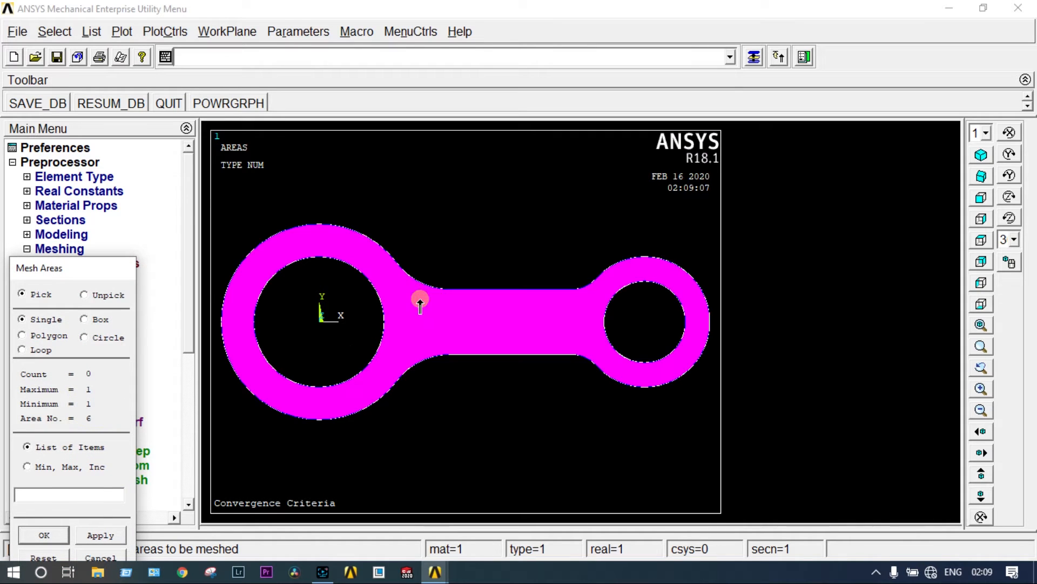
{"action": "left_click", "coordinate": [63, 537]}
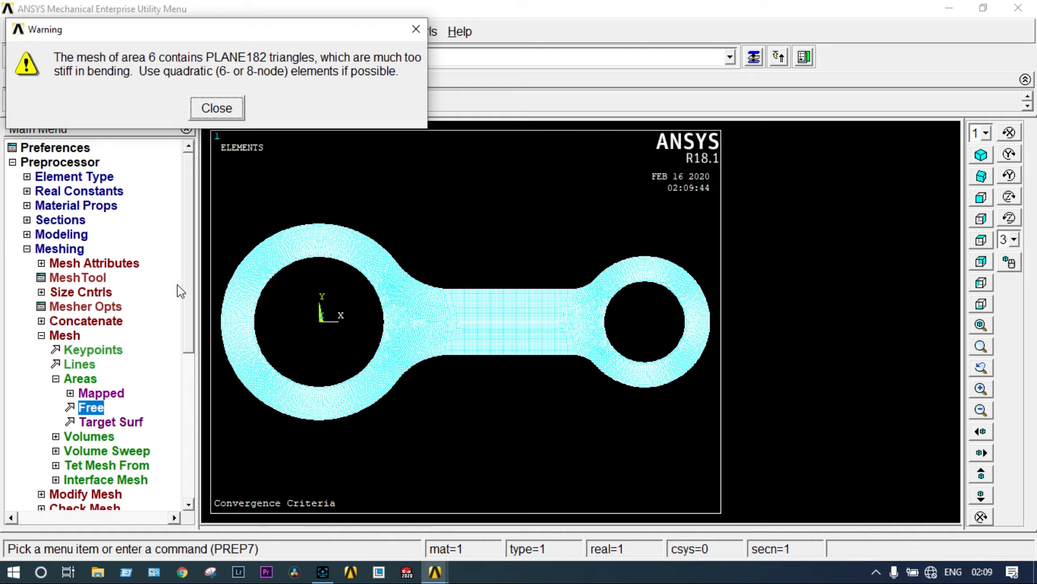
{"action": "left_click", "coordinate": [416, 29]}
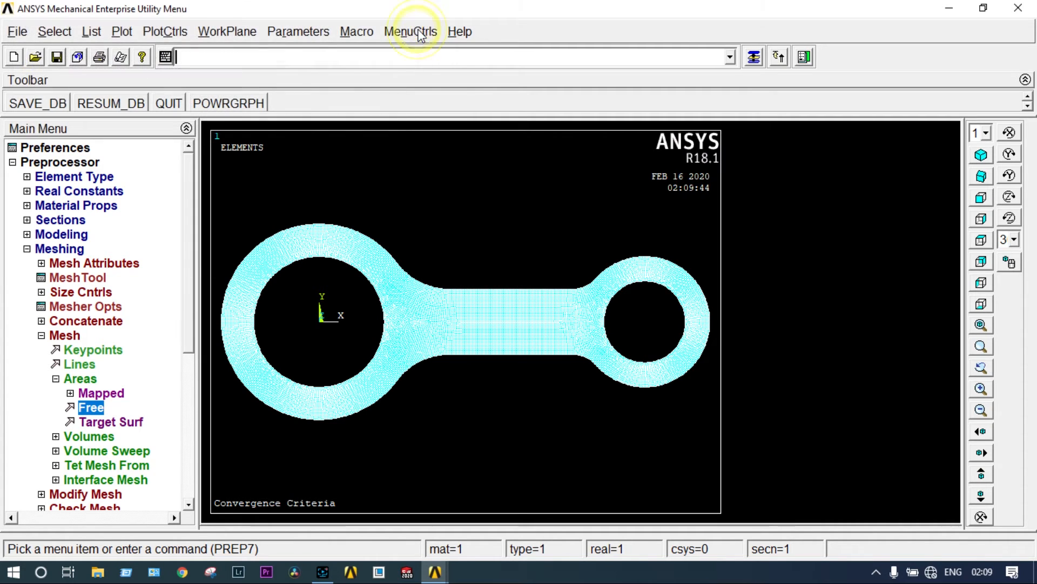
- Examine the refined mesh closely along the rod's shank and around its fillets and holes
{"action": "scroll", "coordinate": [498, 299], "scroll_direction": "down", "scroll_amount": 3}
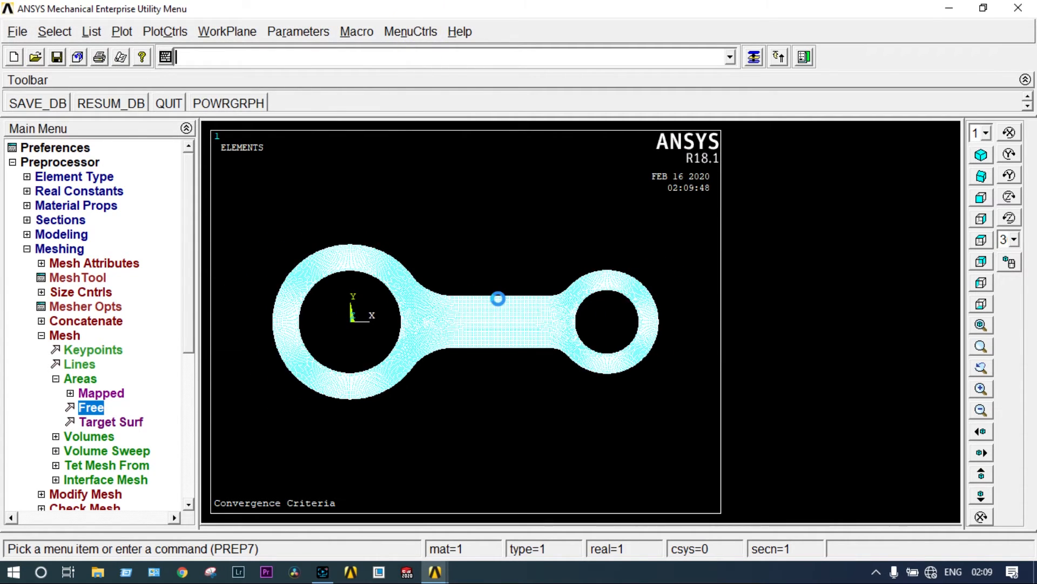
{"action": "scroll", "coordinate": [499, 298], "scroll_direction": "up", "scroll_amount": 2}
{"action": "scroll", "coordinate": [498, 299], "scroll_direction": "up", "scroll_amount": 5}
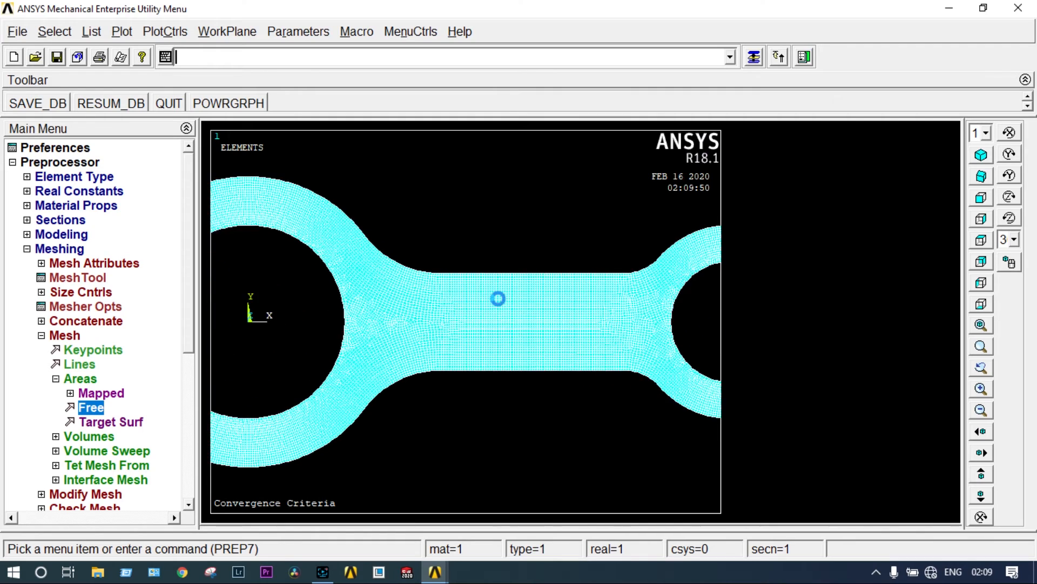
{"action": "scroll", "coordinate": [498, 298], "scroll_direction": "up", "scroll_amount": 3}
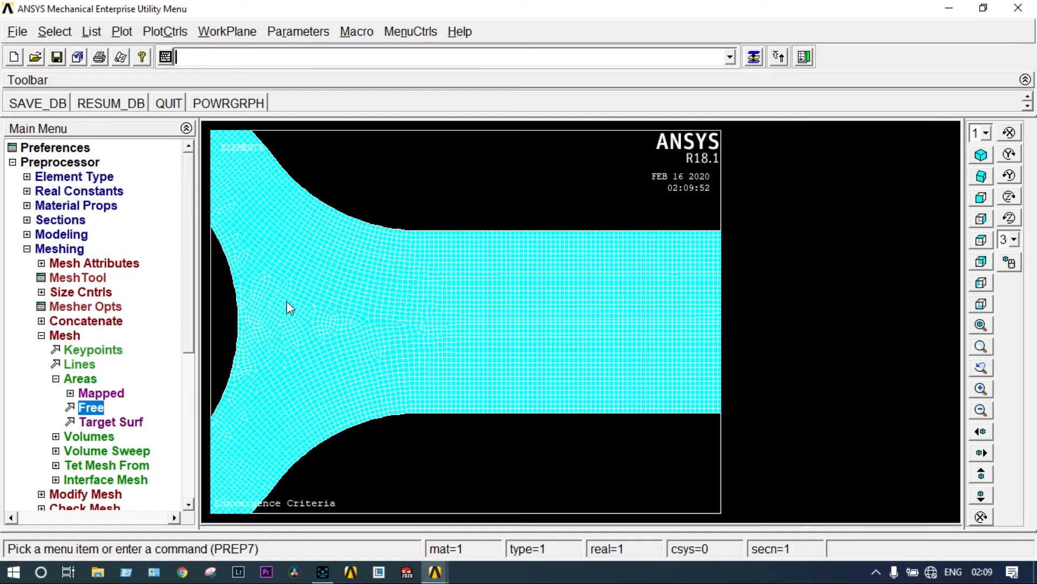
{"action": "scroll", "coordinate": [287, 302], "scroll_direction": "up", "scroll_amount": 3}
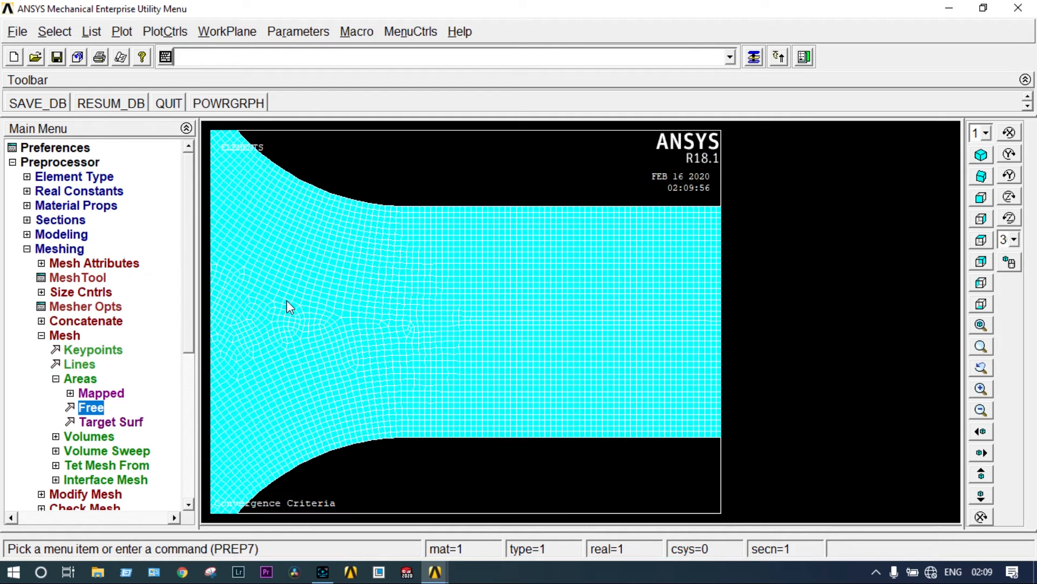
{"action": "scroll", "coordinate": [286, 301], "scroll_direction": "down", "scroll_amount": 2}
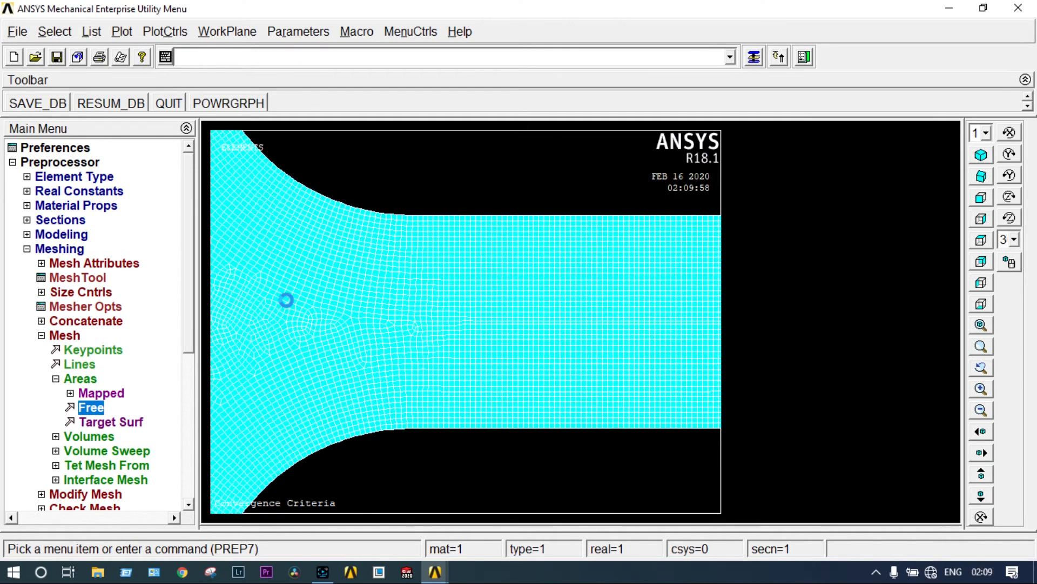
{"action": "scroll", "coordinate": [287, 300], "scroll_direction": "down", "scroll_amount": 4}
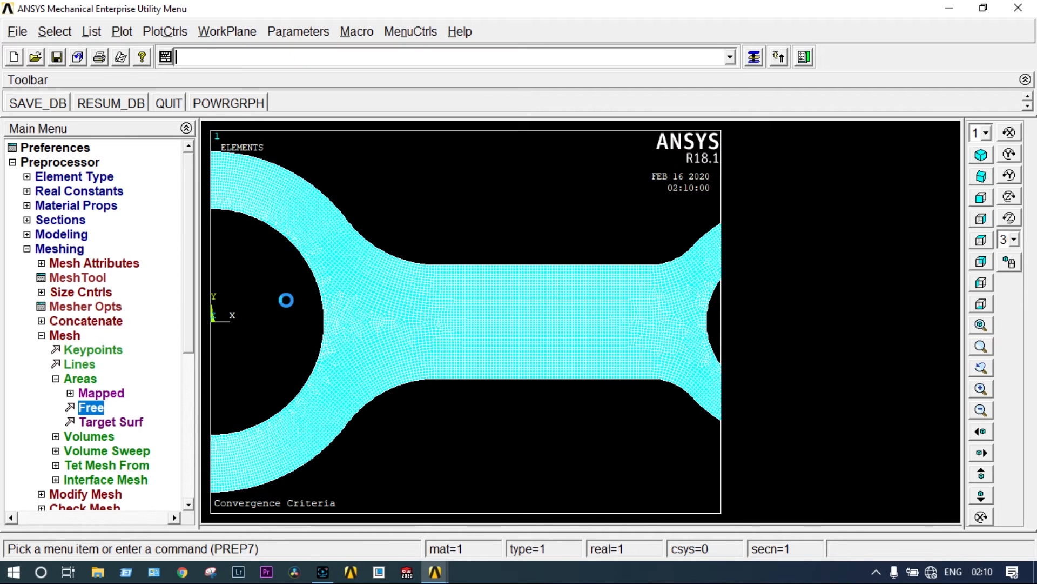
{"action": "scroll", "coordinate": [286, 300], "scroll_direction": "down", "scroll_amount": 4}
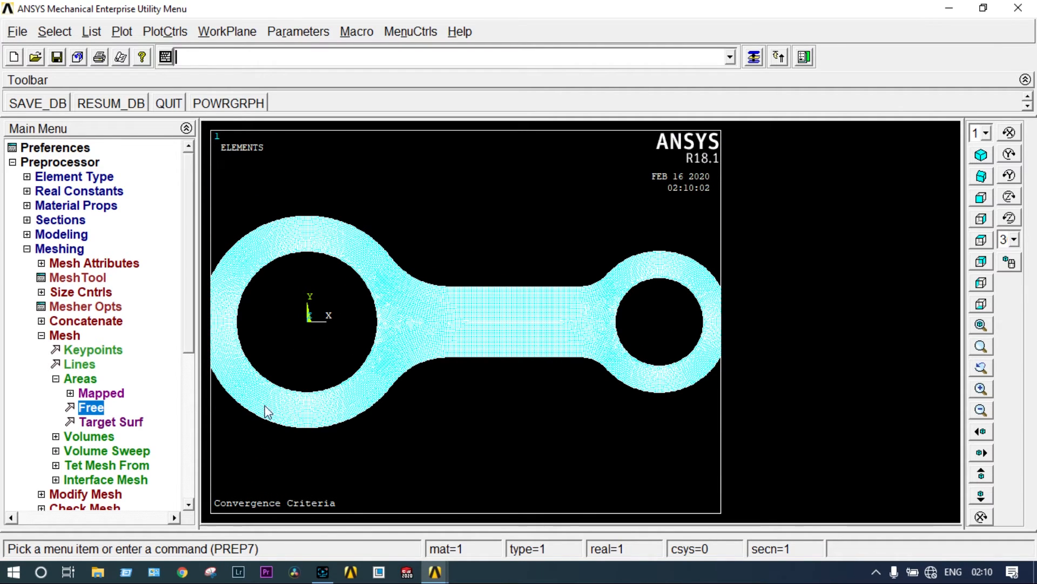
- Review the saved "Stress @2.5mm mesh" image from the ANSYS desktop folder in File Explorer, and close both windows
{"action": "left_click", "coordinate": [98, 573]}
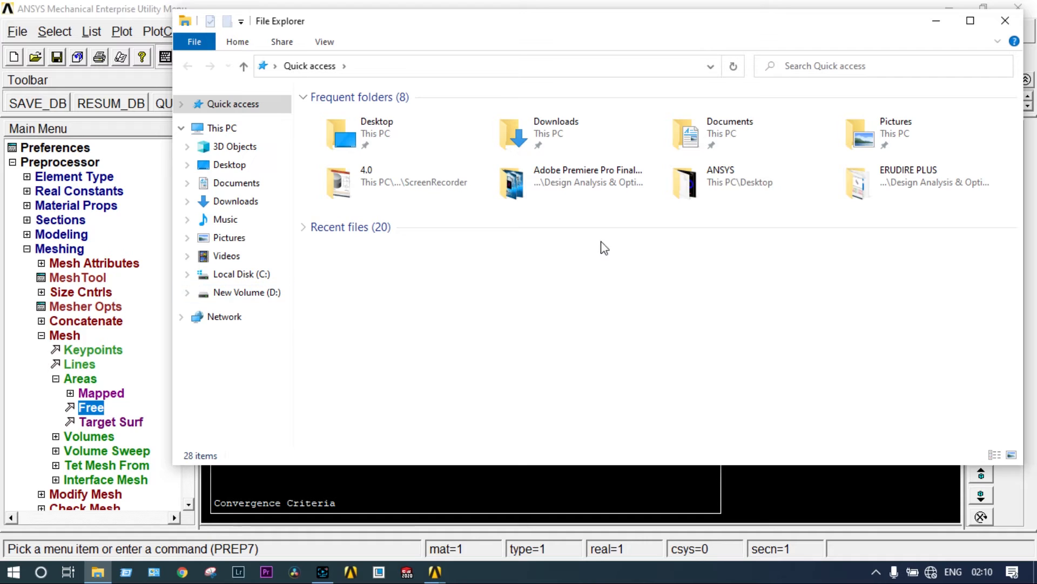
{"action": "double_click", "coordinate": [711, 172]}
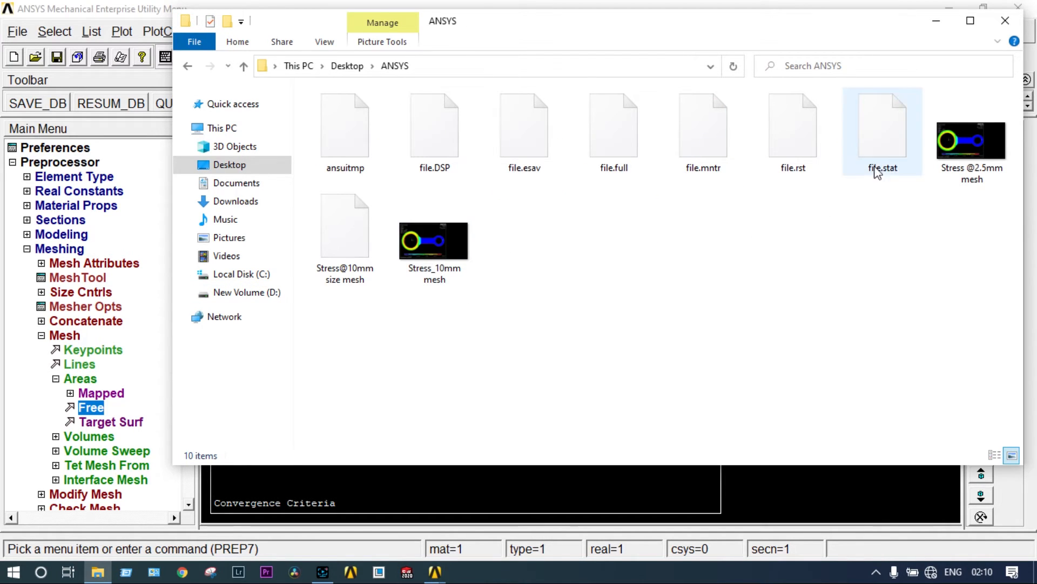
{"action": "double_click", "coordinate": [945, 146]}
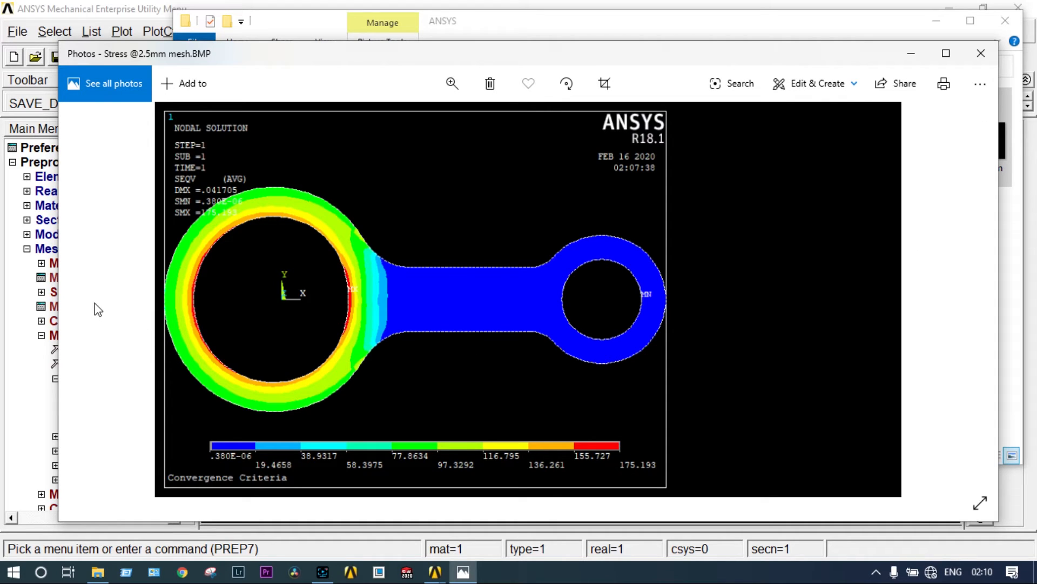
{"action": "mouse_move", "coordinate": [969, 308]}
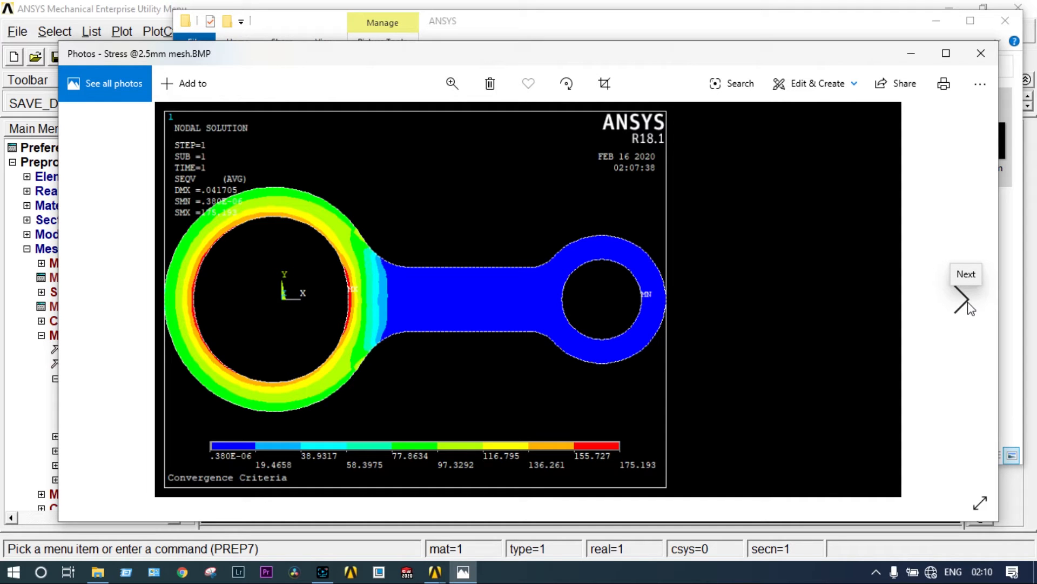
{"action": "left_click", "coordinate": [982, 53]}
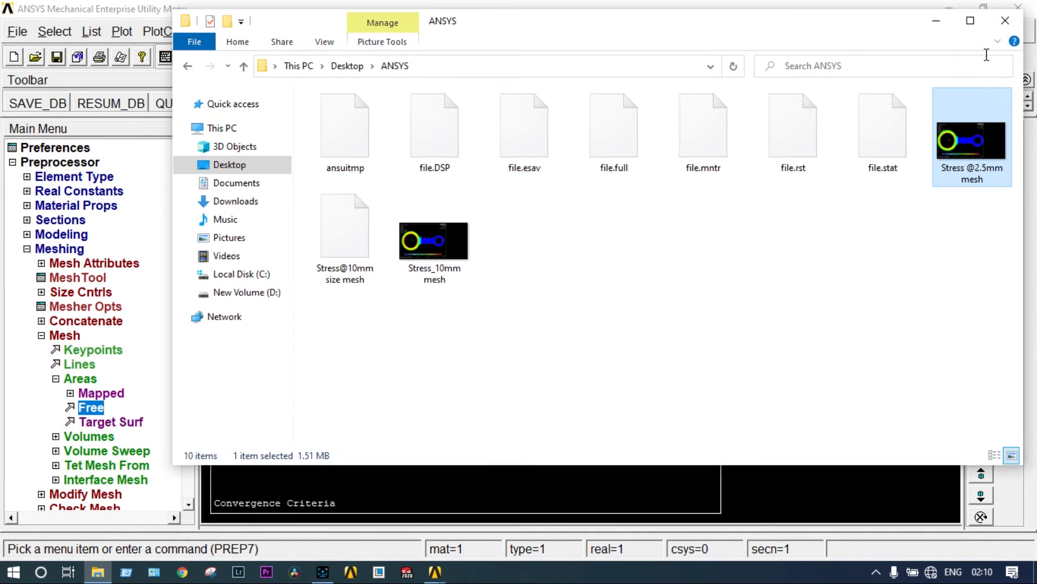
{"action": "left_click", "coordinate": [1005, 20]}
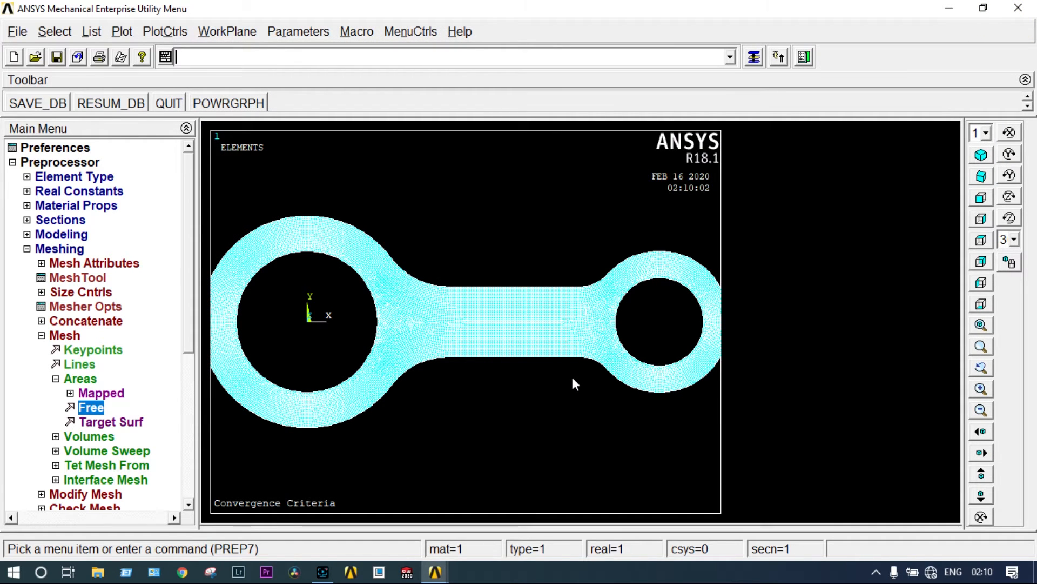
- Finish with the meshing settings and define a new Static analysis for the solution
{"action": "scroll", "coordinate": [573, 377], "scroll_direction": "down", "scroll_amount": 2}
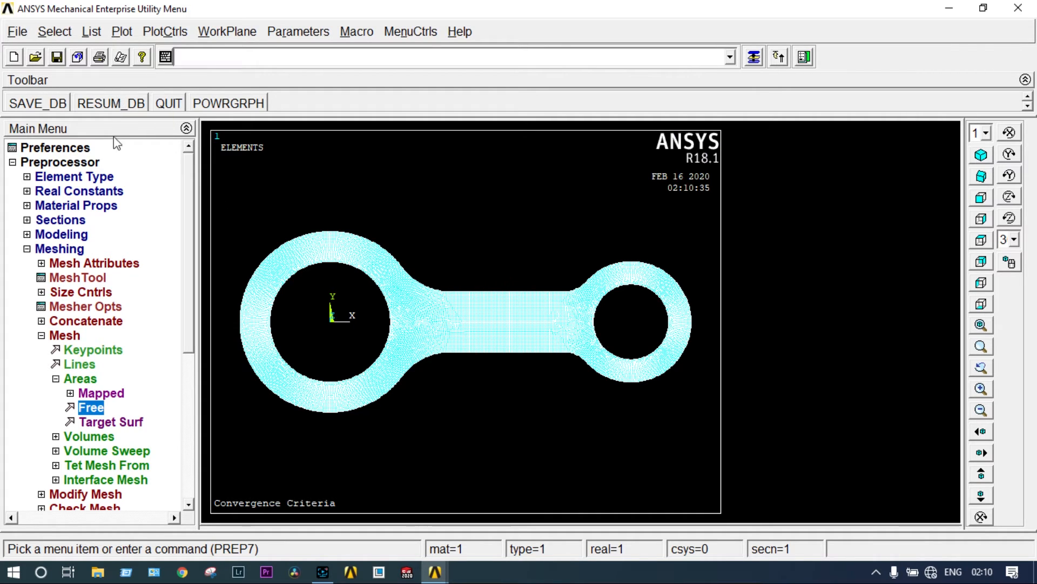
{"action": "left_click", "coordinate": [41, 335]}
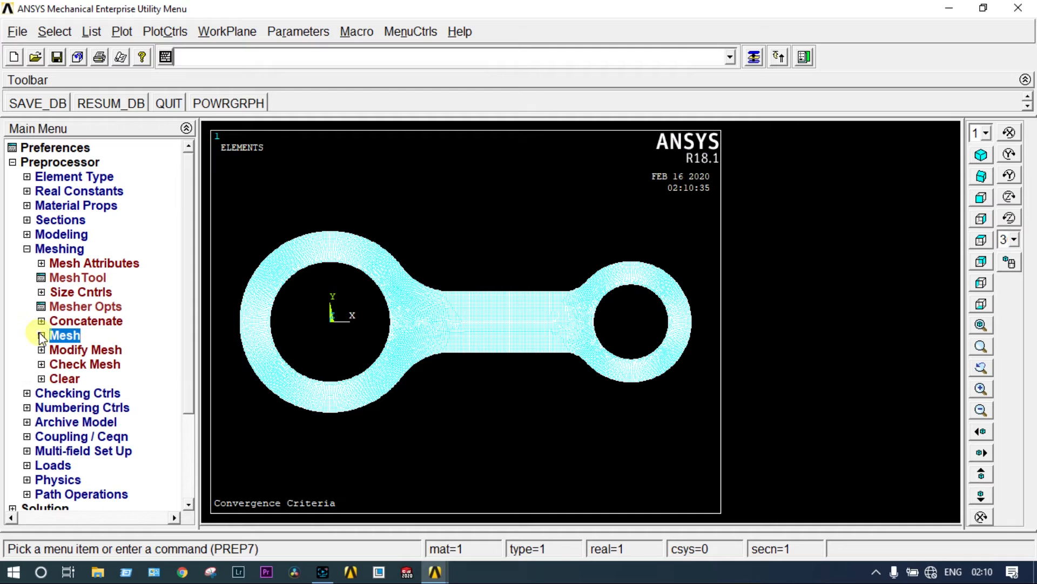
{"action": "left_click", "coordinate": [27, 249]}
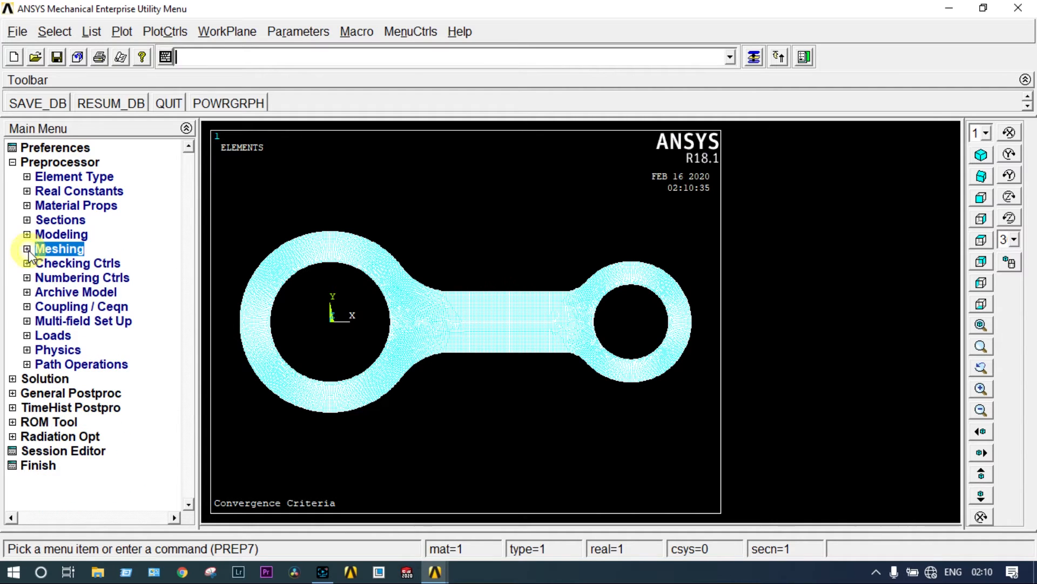
{"action": "left_click", "coordinate": [46, 378]}
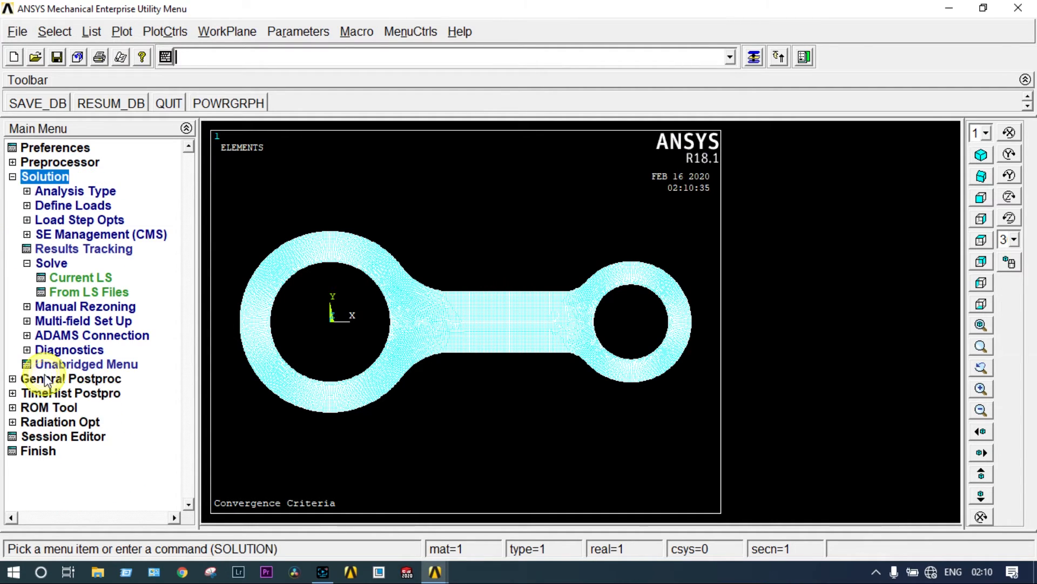
{"action": "left_click", "coordinate": [76, 191]}
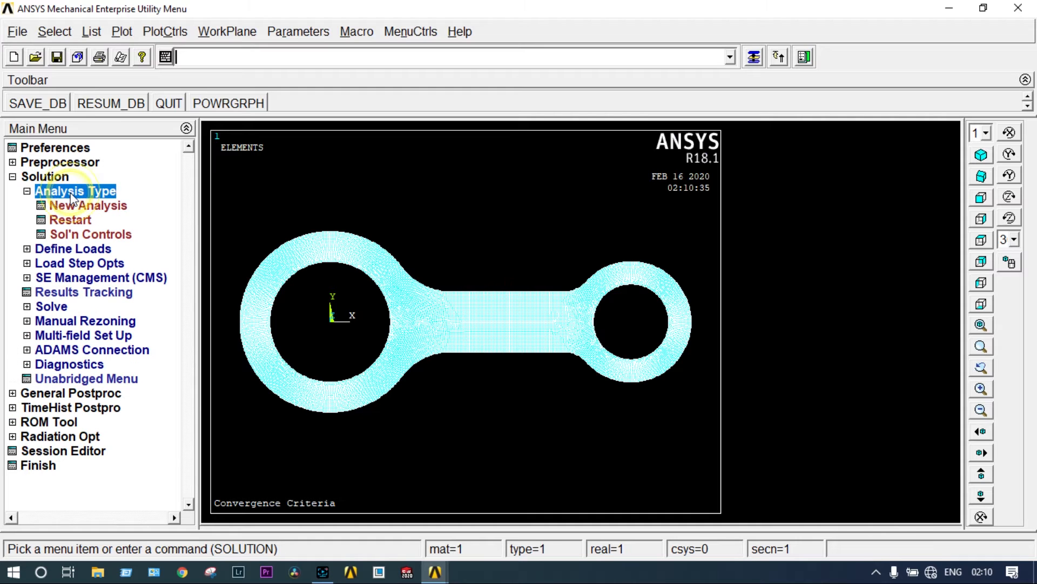
{"action": "left_click", "coordinate": [84, 205]}
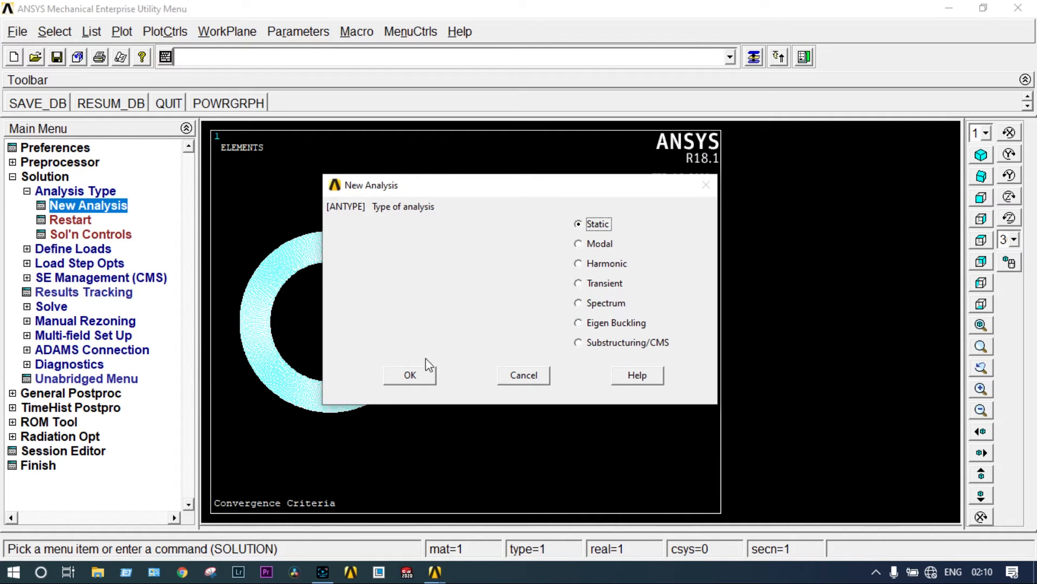
{"action": "left_click", "coordinate": [423, 374]}
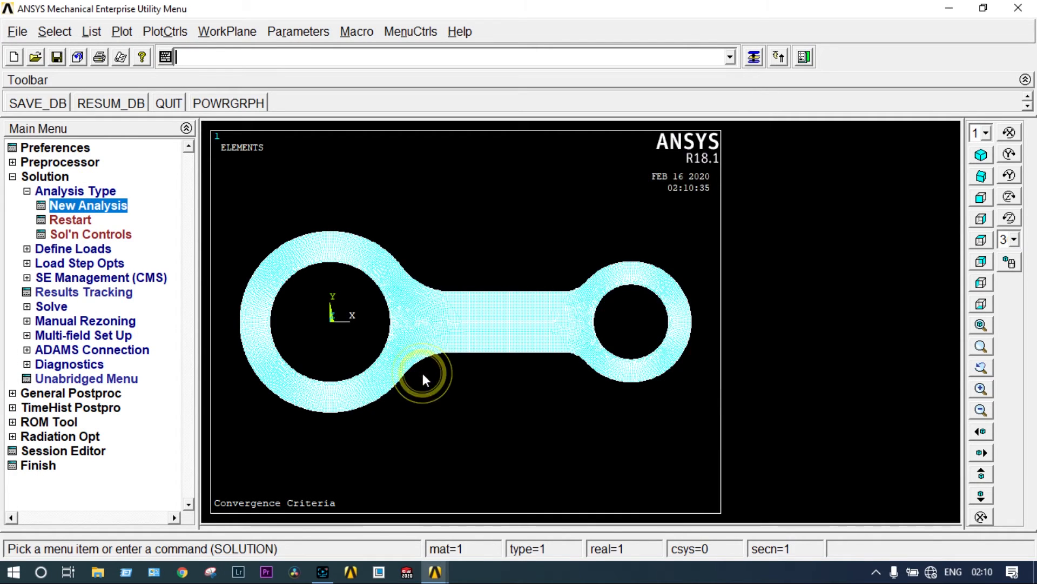
- Constrain all degrees of freedom on the four arc lines of the connecting rod's small hole
{"action": "left_click", "coordinate": [99, 251]}
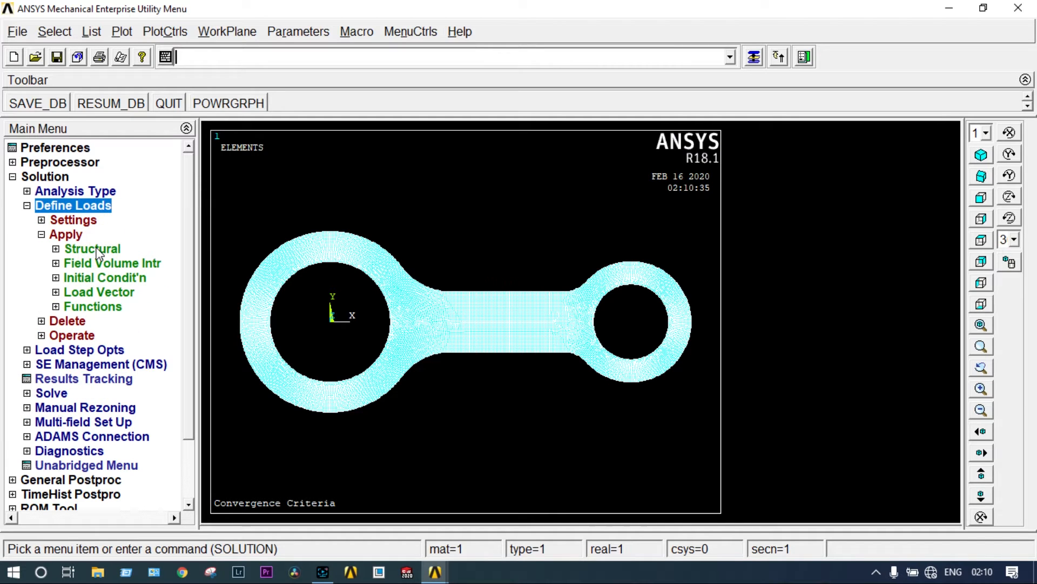
{"action": "left_click", "coordinate": [97, 249]}
{"action": "left_click", "coordinate": [98, 263]}
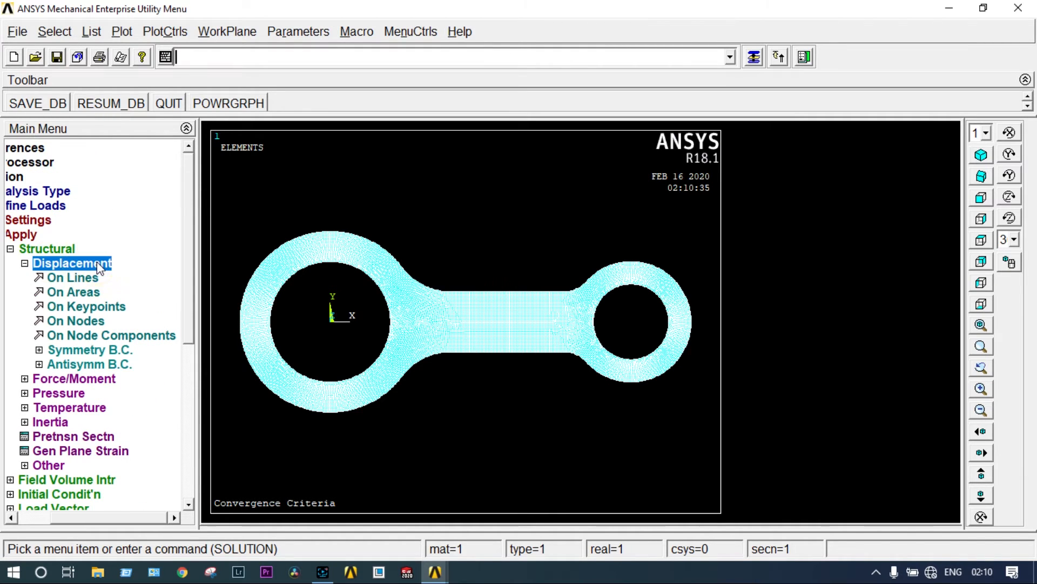
{"action": "left_click", "coordinate": [91, 279]}
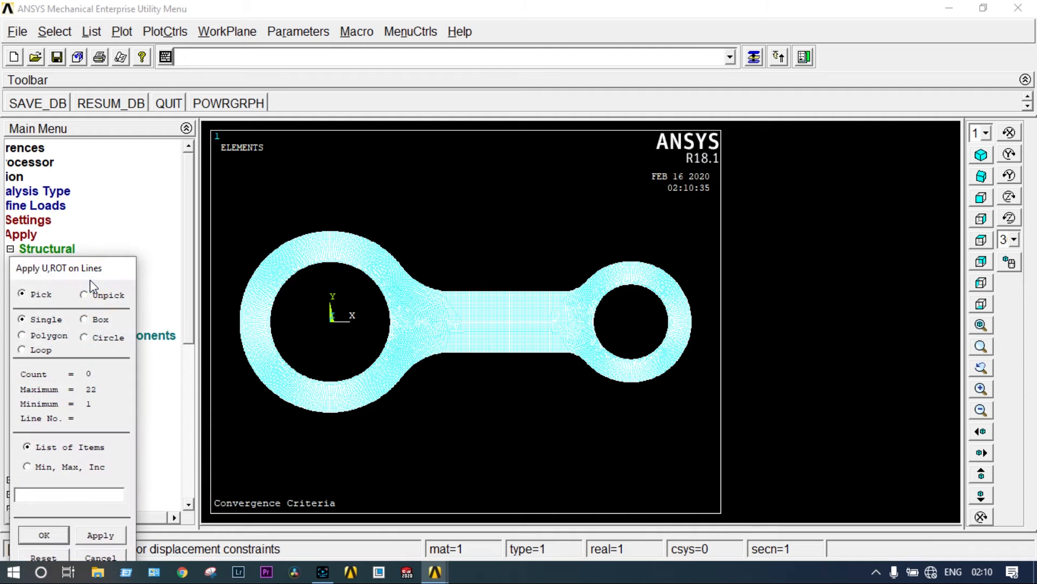
{"action": "left_click", "coordinate": [608, 301]}
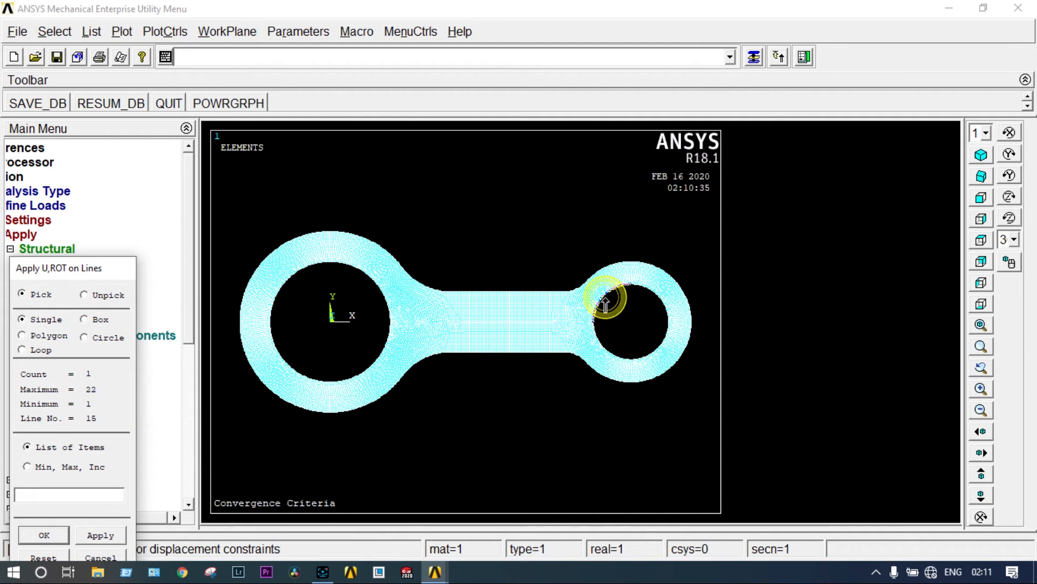
{"action": "left_click", "coordinate": [637, 290]}
{"action": "left_click", "coordinate": [668, 340]}
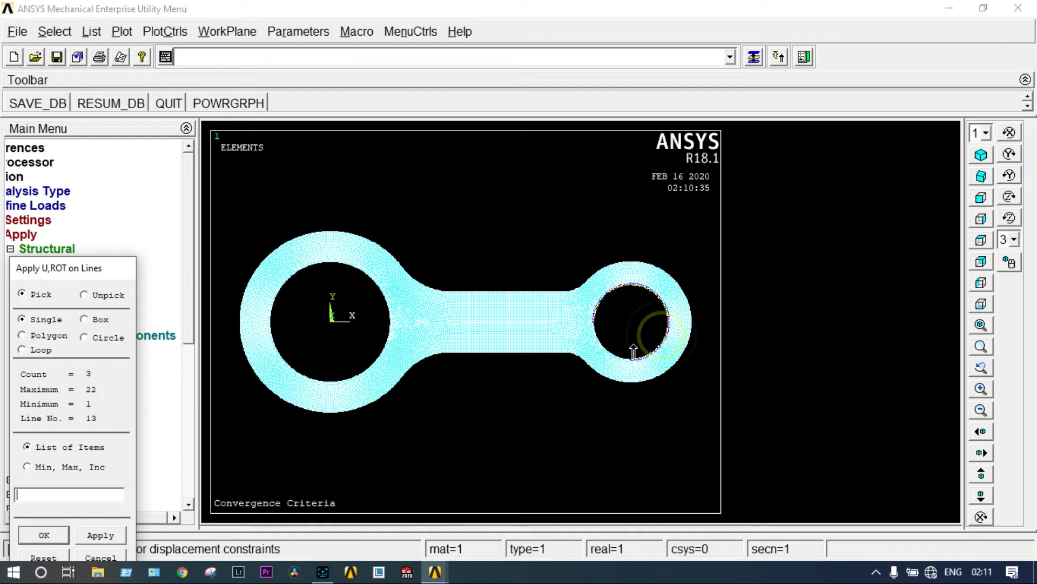
{"action": "left_click", "coordinate": [619, 352]}
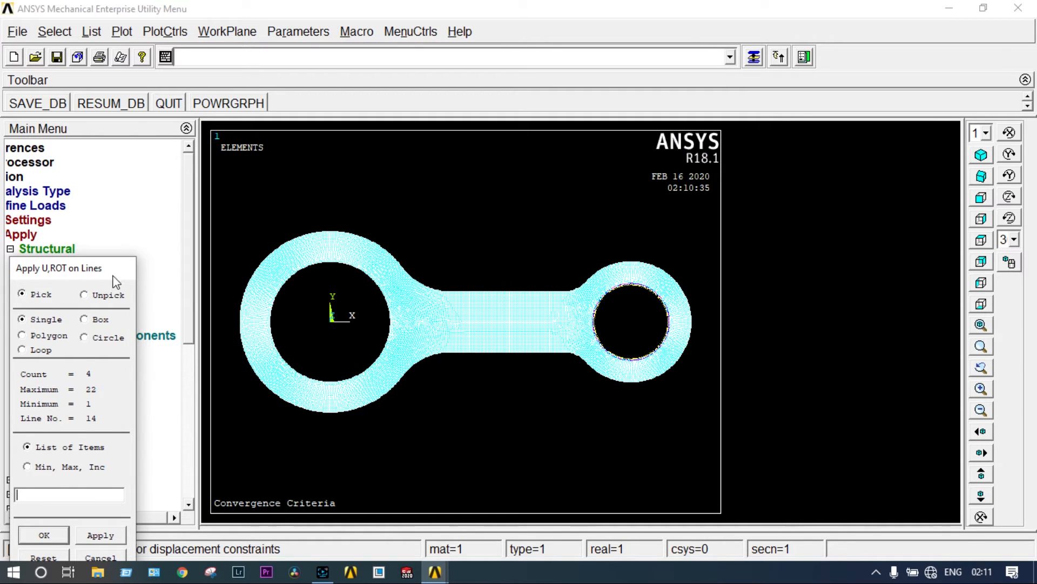
{"action": "left_click_drag", "start_coordinate": [115, 270], "coordinate": [156, 165]}
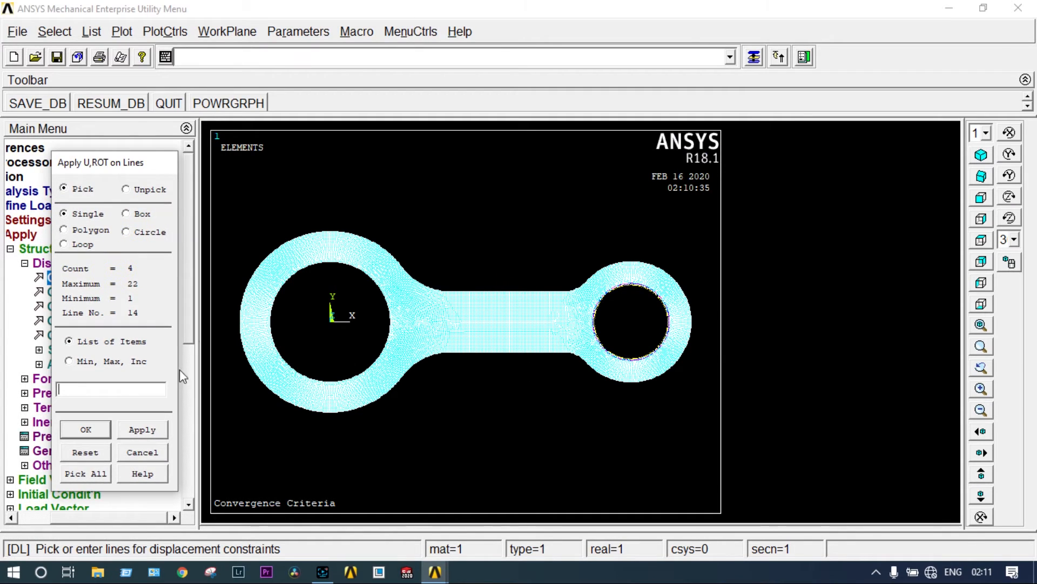
{"action": "left_click", "coordinate": [87, 430]}
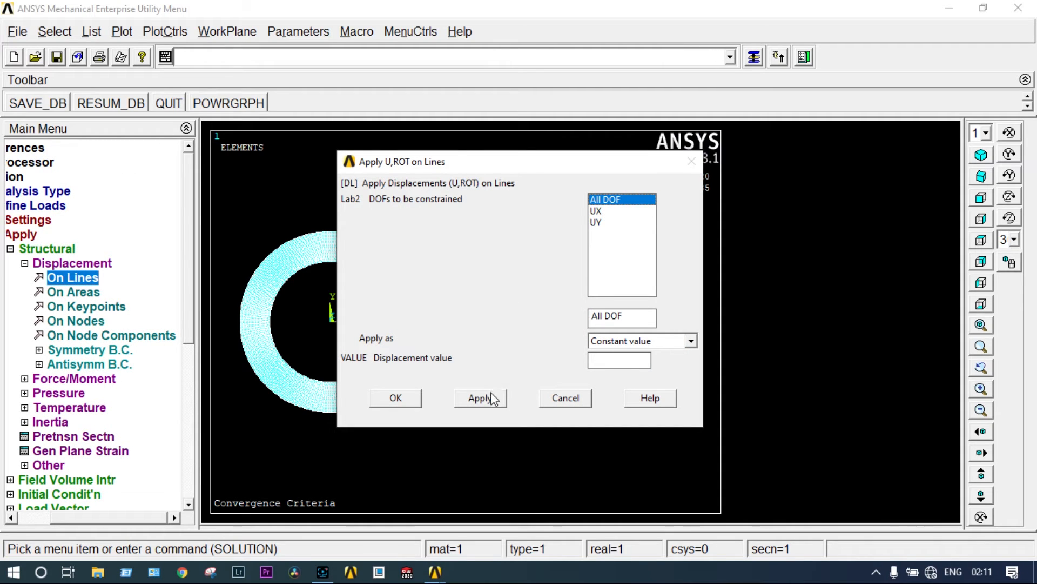
{"action": "left_click", "coordinate": [400, 400]}
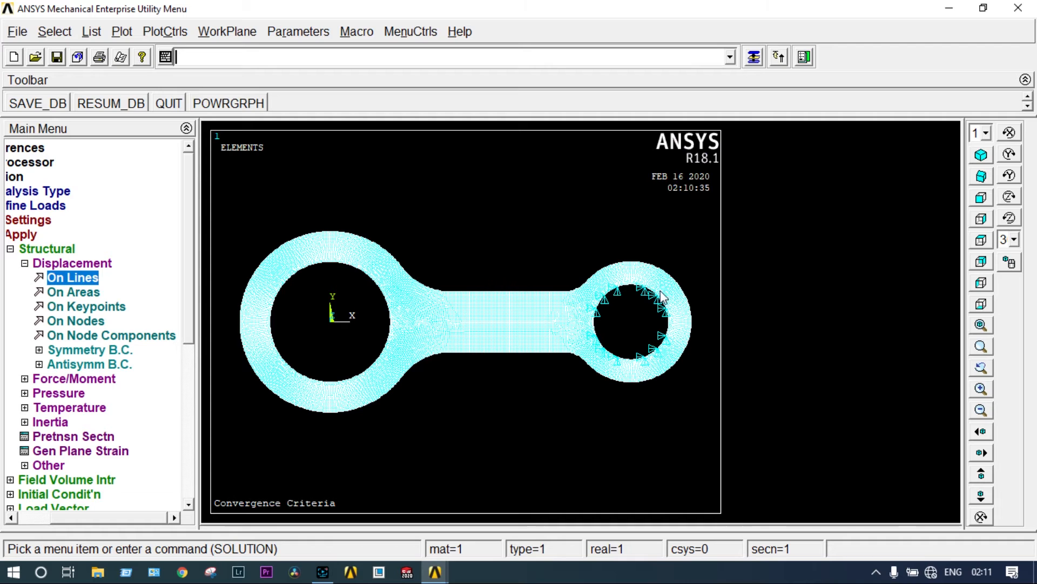
- Apply a constant pressure of 50 on the four arc lines of the connecting rod's large hole
{"action": "left_click", "coordinate": [79, 393]}
{"action": "left_click", "coordinate": [119, 306]}
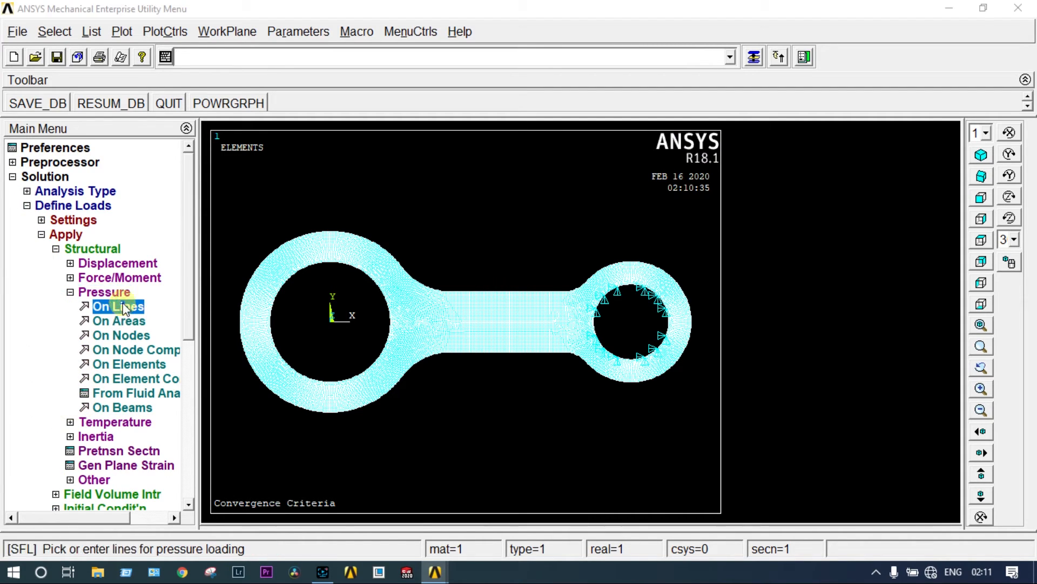
{"action": "left_click", "coordinate": [289, 274]}
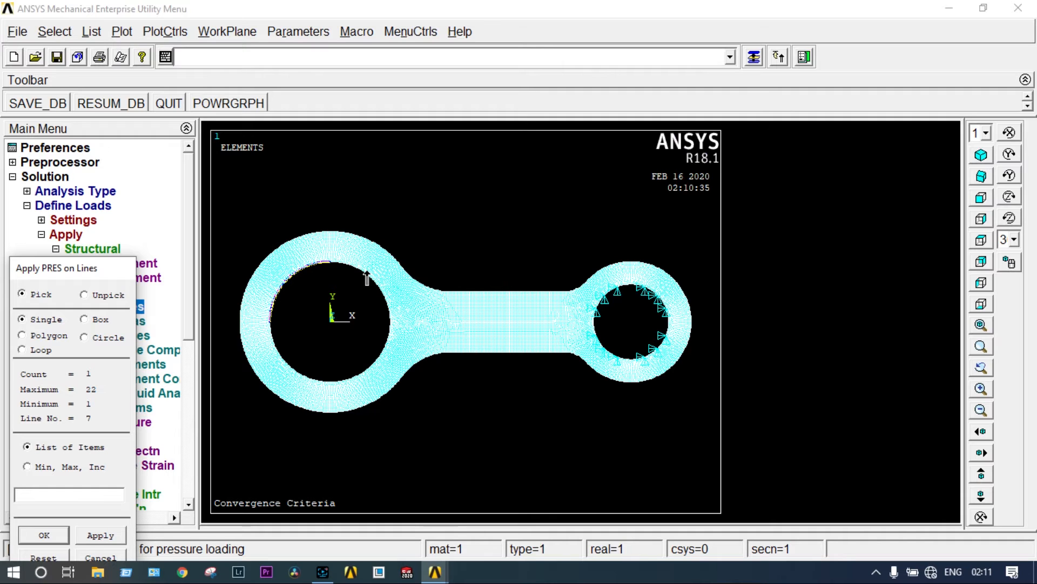
{"action": "left_click", "coordinate": [363, 273]}
{"action": "left_click", "coordinate": [377, 352]}
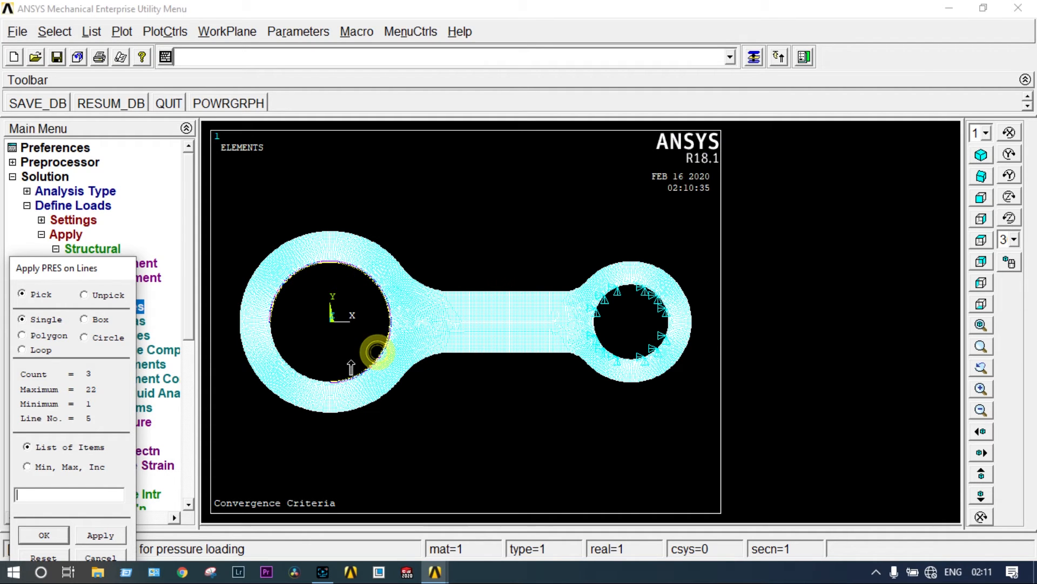
{"action": "left_click", "coordinate": [299, 367]}
{"action": "left_click", "coordinate": [44, 535]}
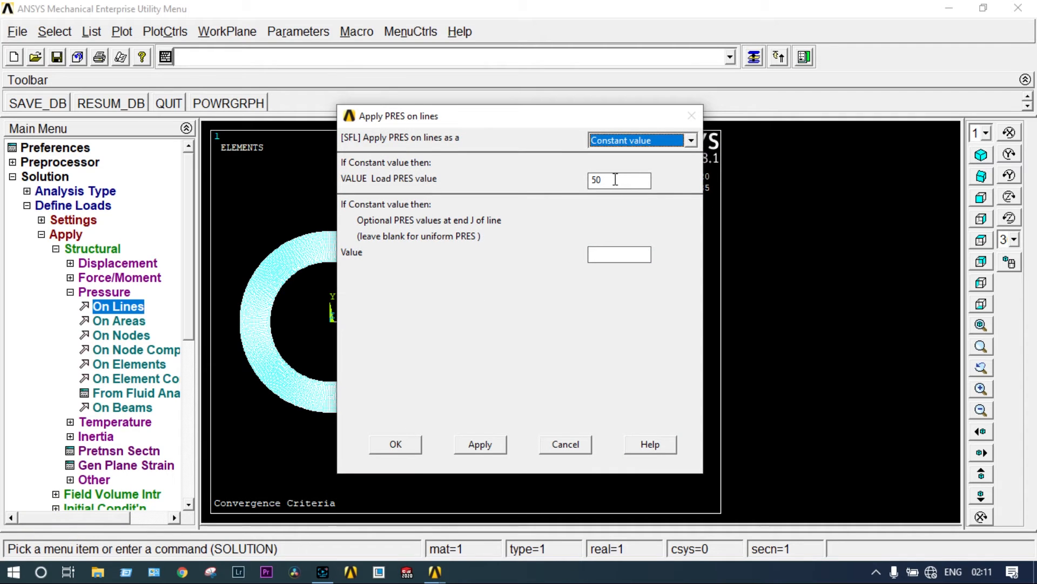
{"action": "left_click", "coordinate": [404, 442]}
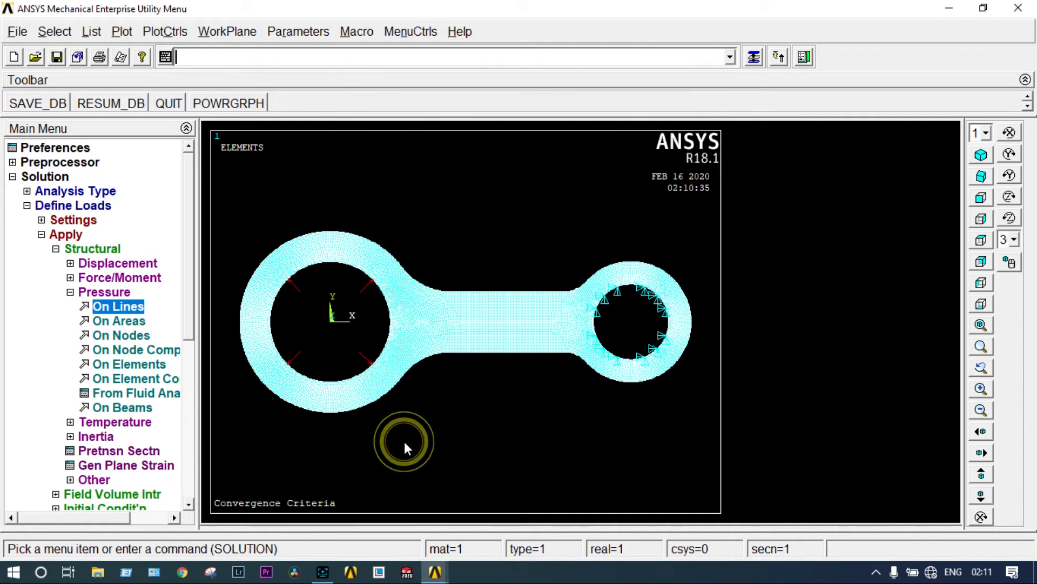
- Solve the current load step and close the solution note and status listing
{"action": "left_click", "coordinate": [26, 206]}
{"action": "left_click", "coordinate": [52, 263]}
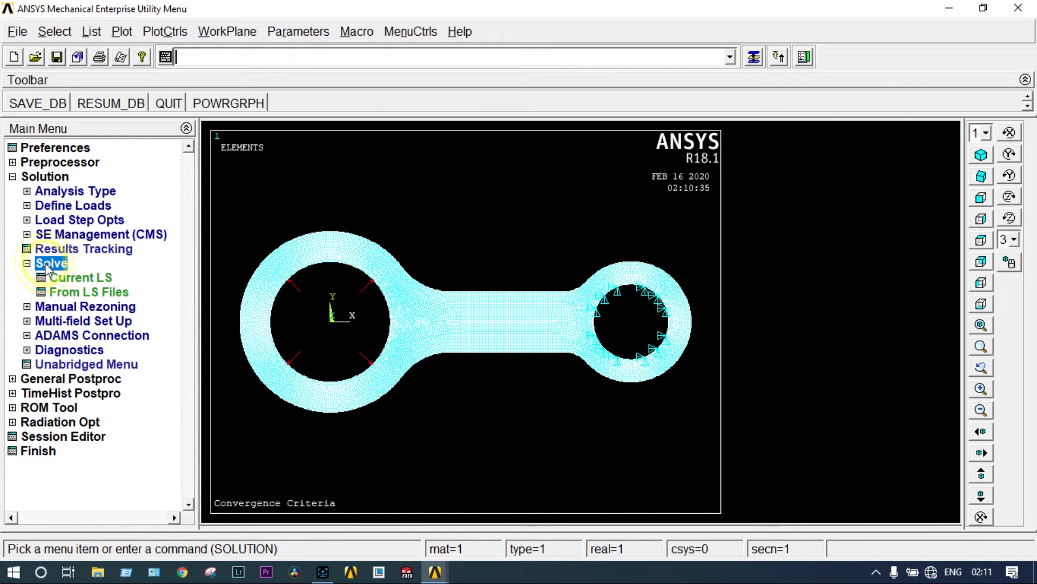
{"action": "left_click", "coordinate": [55, 278]}
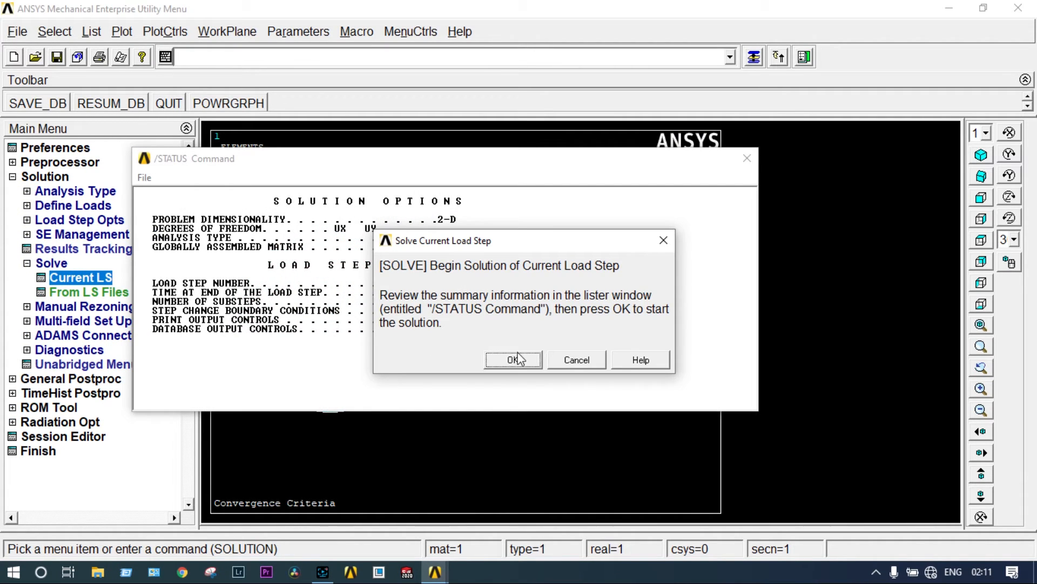
{"action": "left_click", "coordinate": [516, 356]}
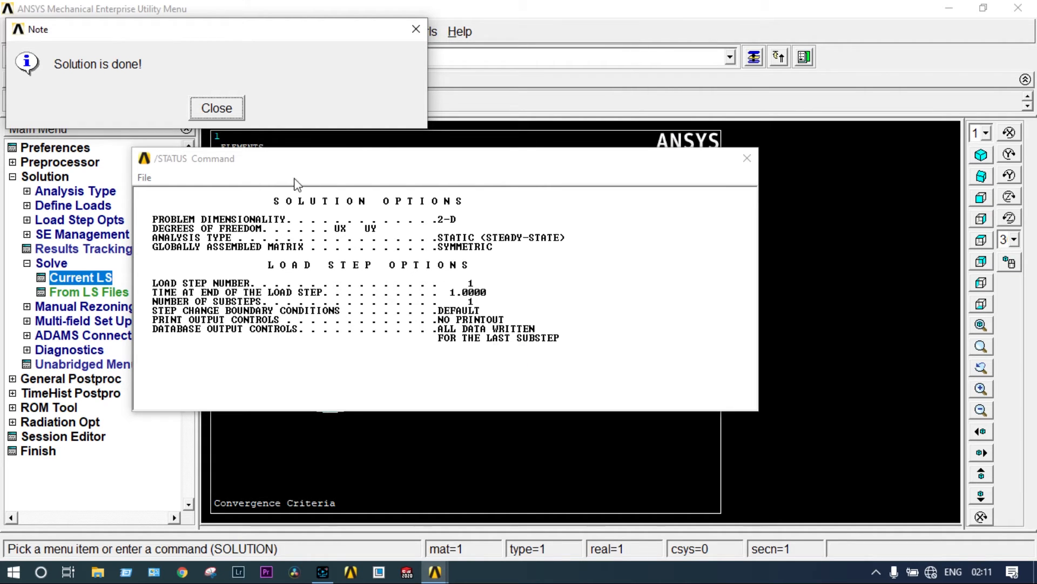
{"action": "left_click", "coordinate": [229, 106]}
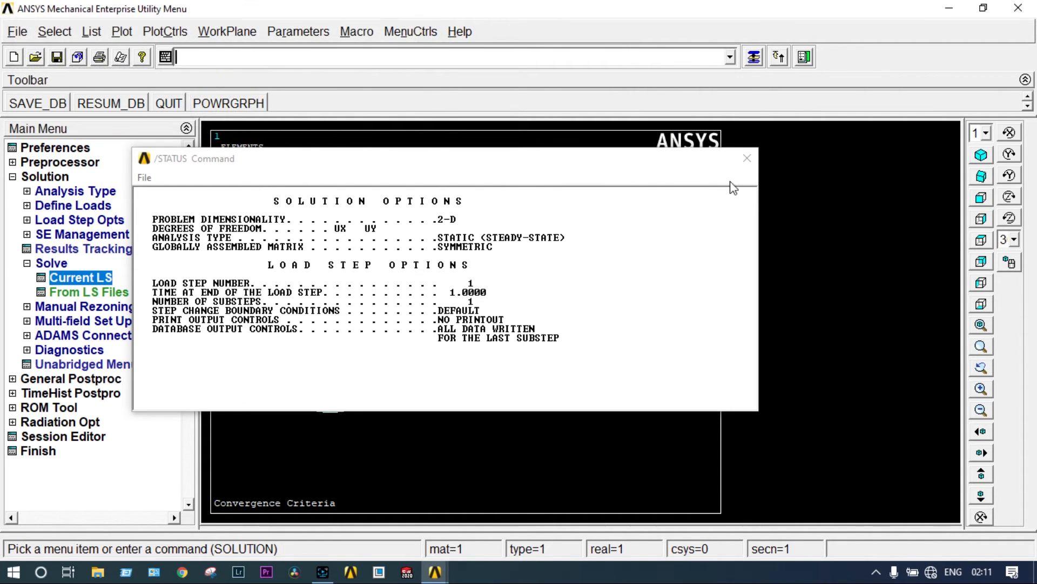
{"action": "left_click", "coordinate": [746, 157]}
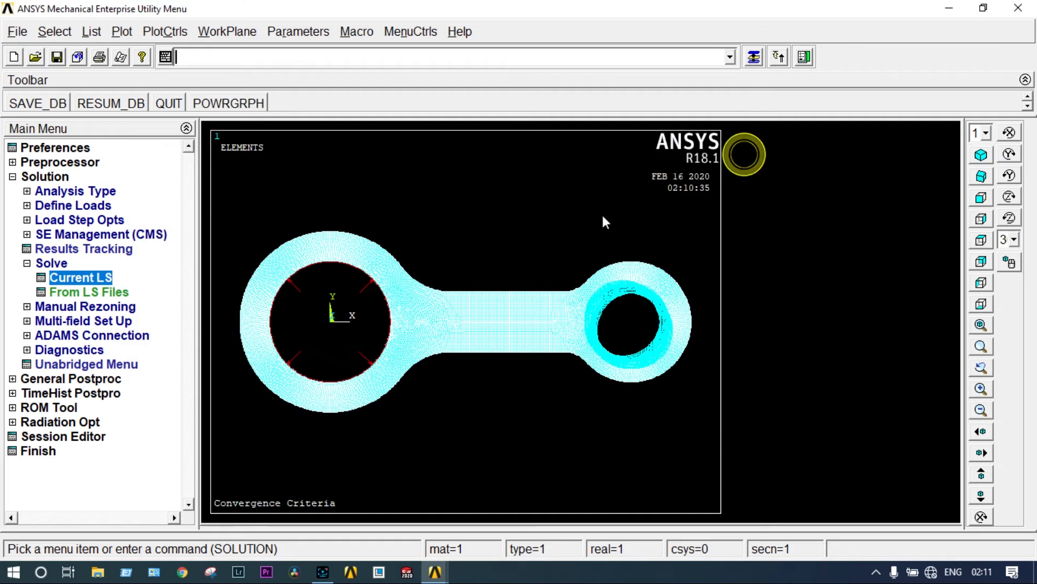
- Plot the nodal von Mises stress contours of the connecting rod with the deformed shape only
{"action": "left_click", "coordinate": [90, 380]}
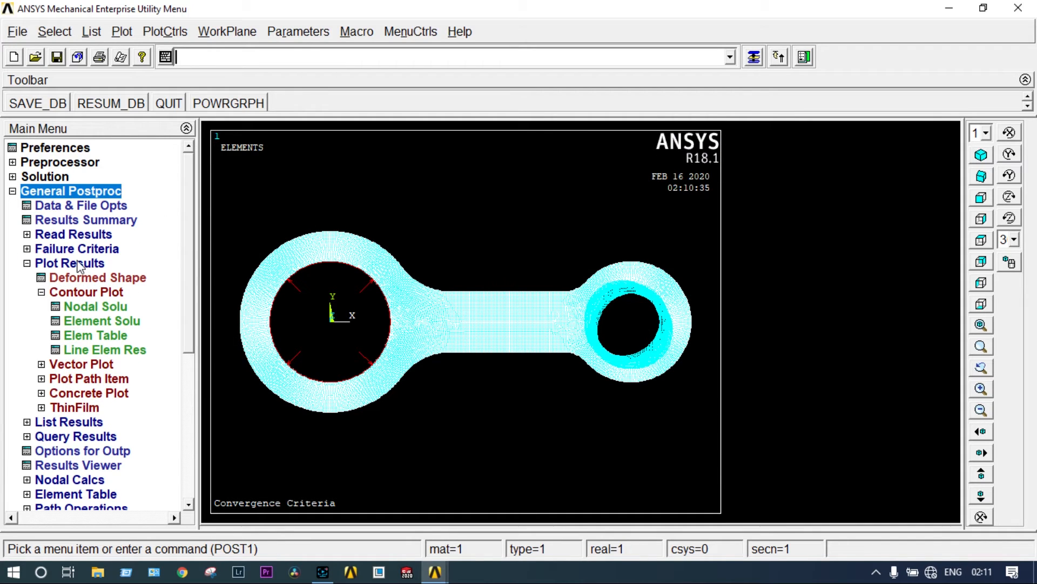
{"action": "left_click", "coordinate": [95, 306]}
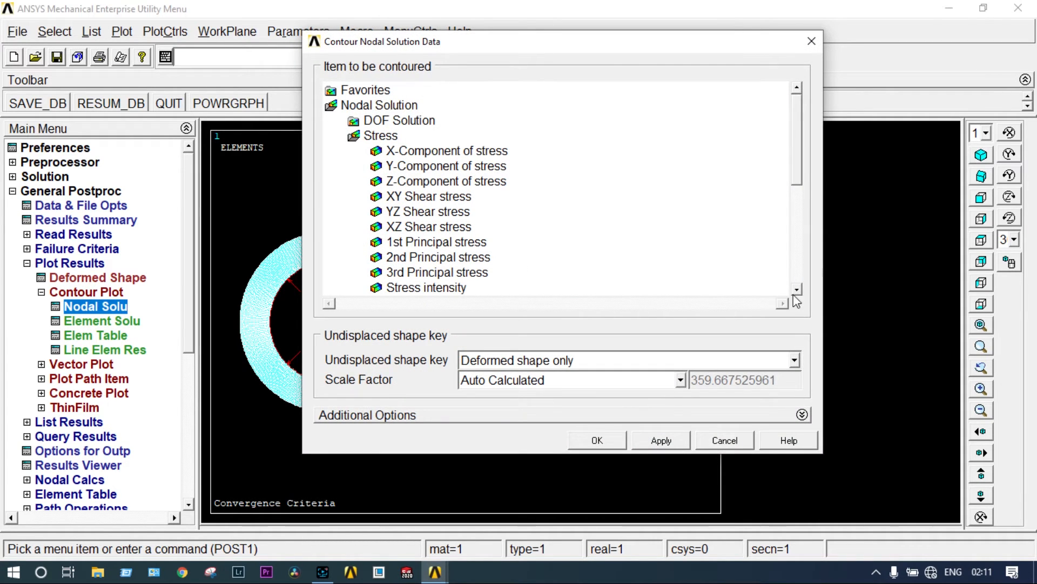
{"action": "left_click", "coordinate": [796, 290]}
{"action": "left_click", "coordinate": [597, 440]}
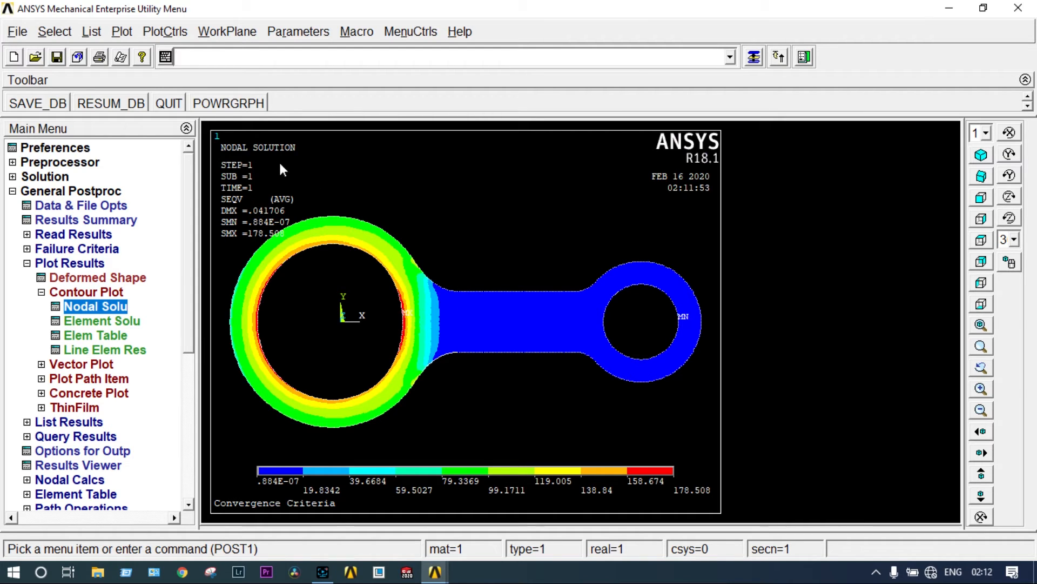
- Capture the current stress plot as an image, save it as bitmap "Stress@1mm mesh" in the ANSYS folder, and close the captured image
{"action": "left_click", "coordinate": [155, 31]}
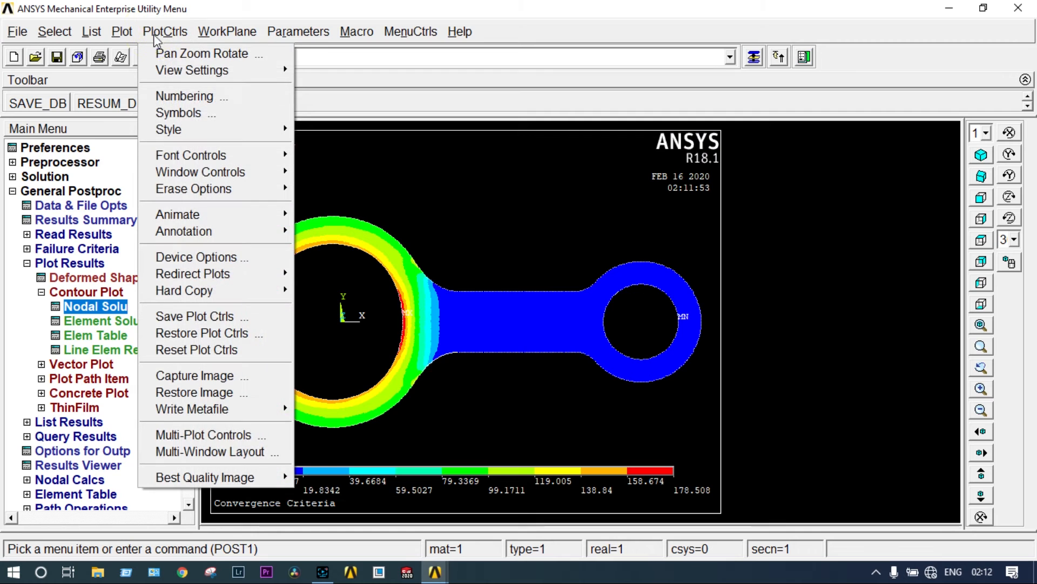
{"action": "mouse_move", "coordinate": [170, 134]}
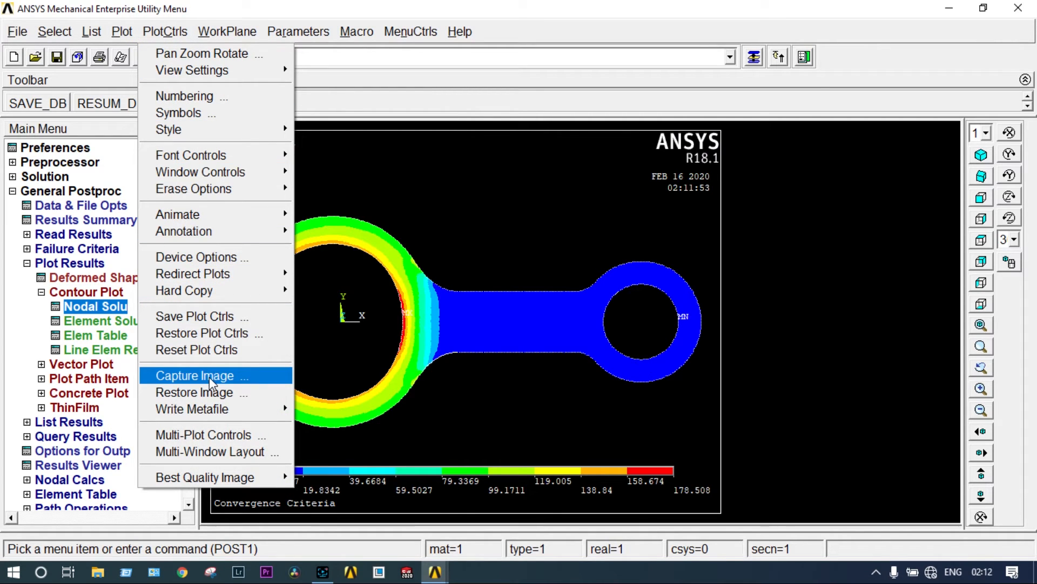
{"action": "left_click", "coordinate": [209, 377]}
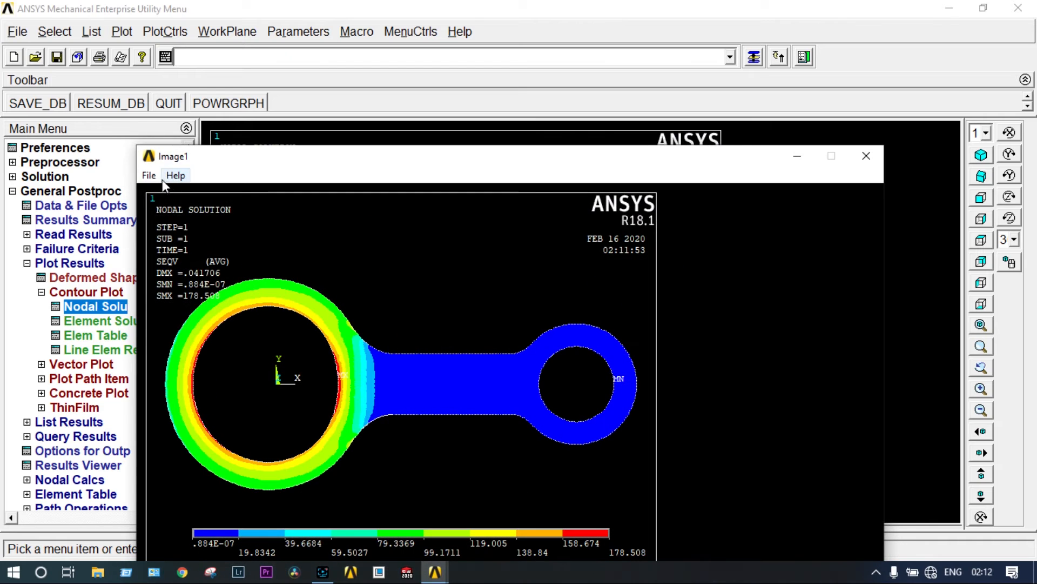
{"action": "left_click", "coordinate": [154, 176]}
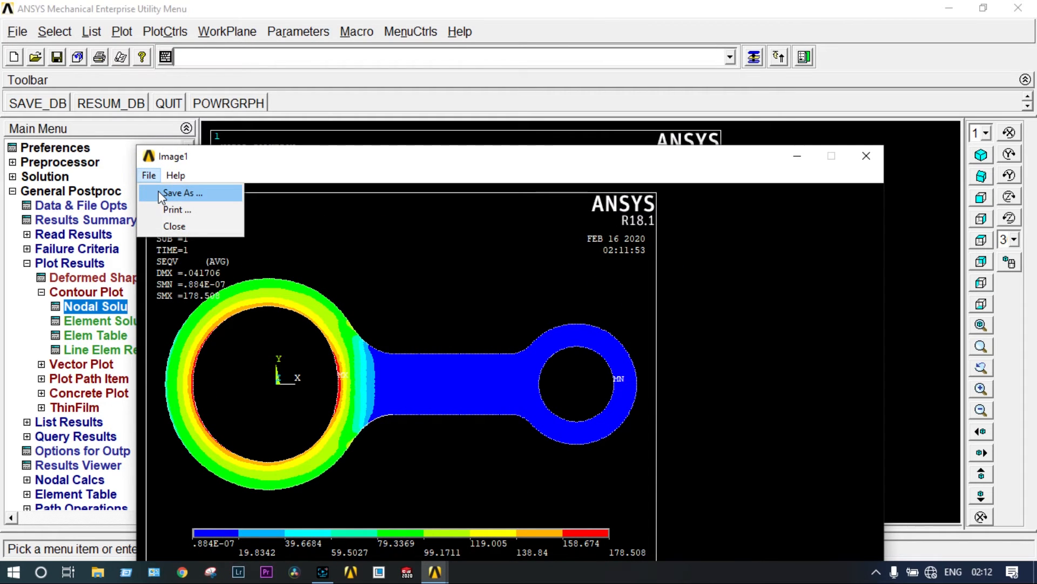
{"action": "left_click", "coordinate": [161, 193]}
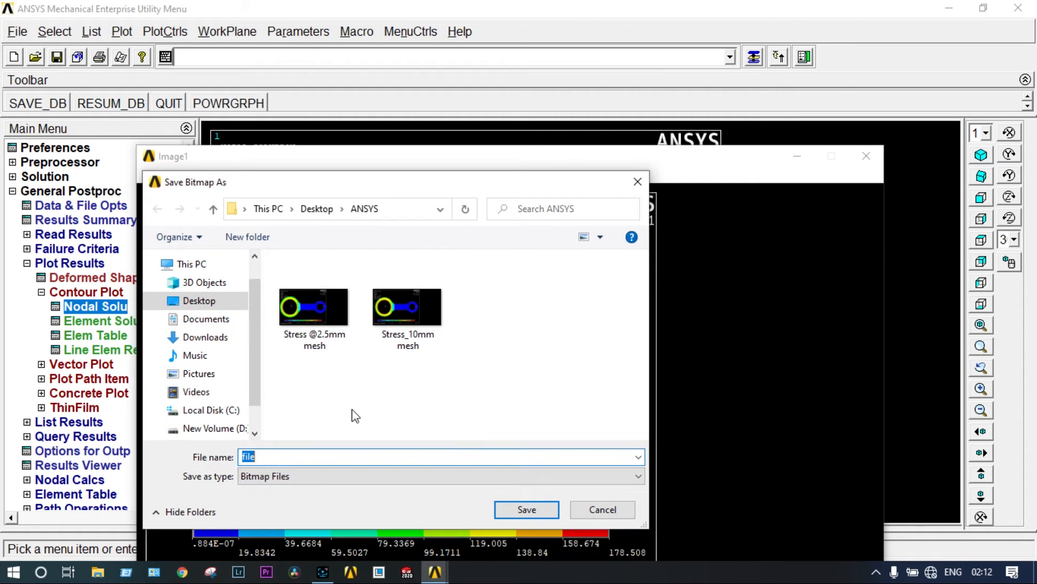
{"action": "type", "text": "Stress"}
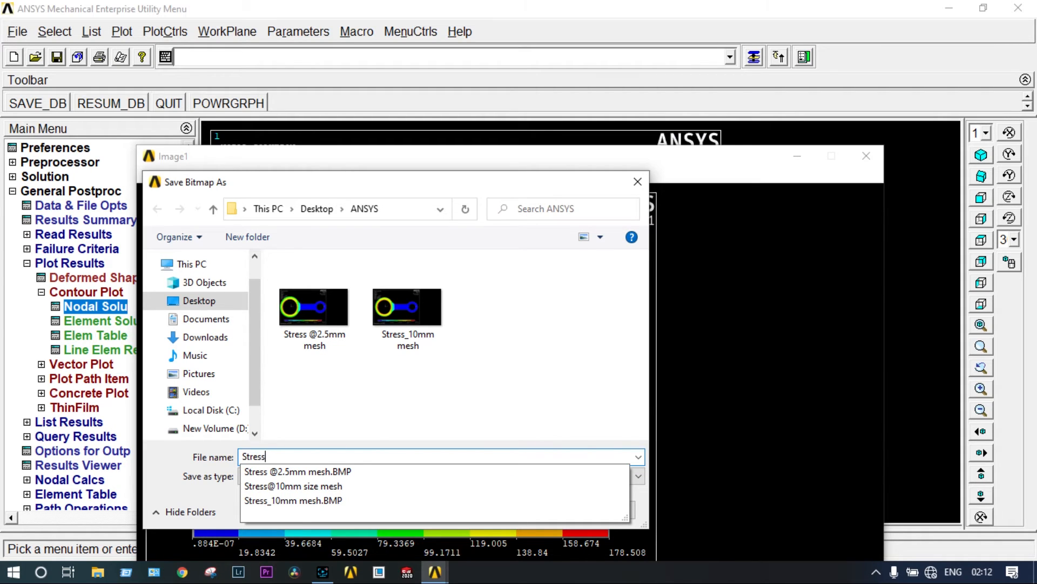
{"action": "type", "text": "@"}
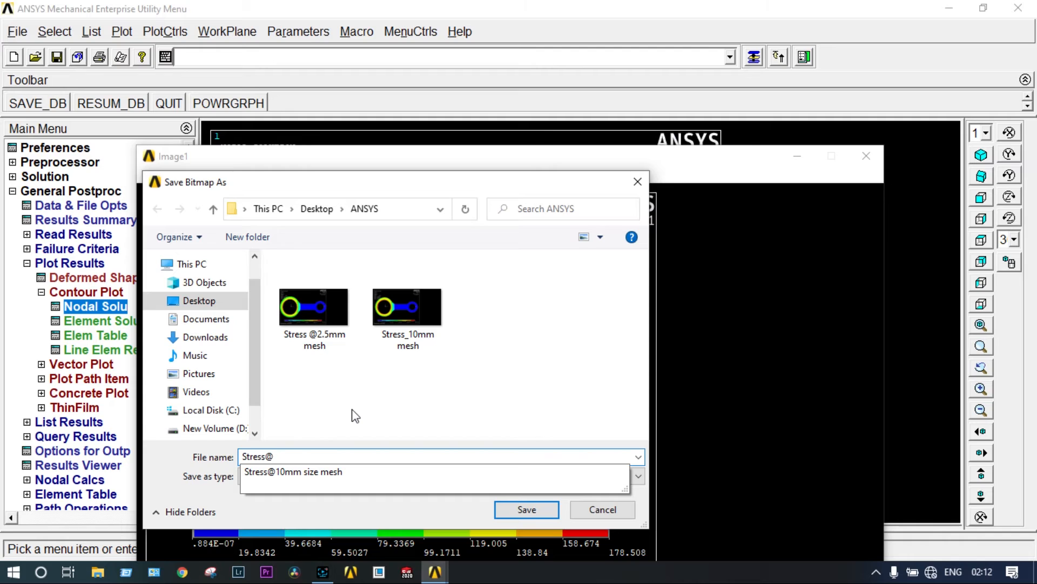
{"action": "type", "text": "1mm"}
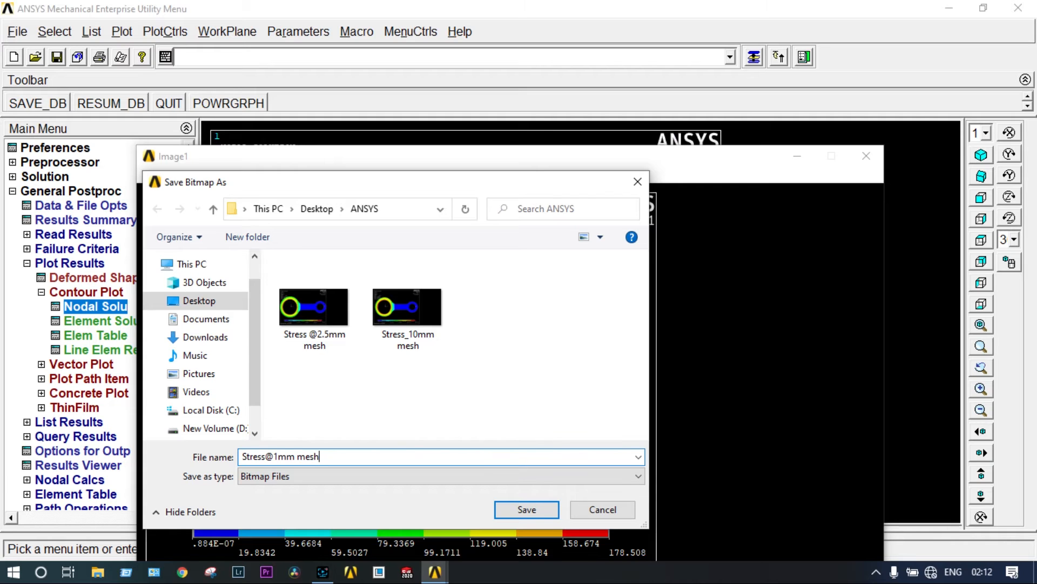
{"action": "type", "text": "mesh"}
{"action": "left_click", "coordinate": [529, 509]}
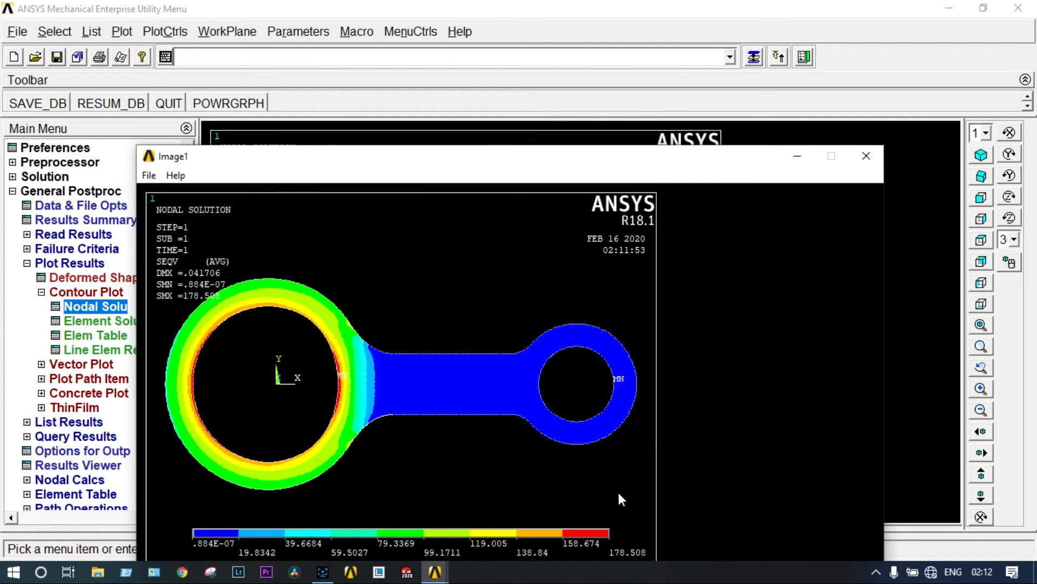
{"action": "left_click", "coordinate": [864, 158]}
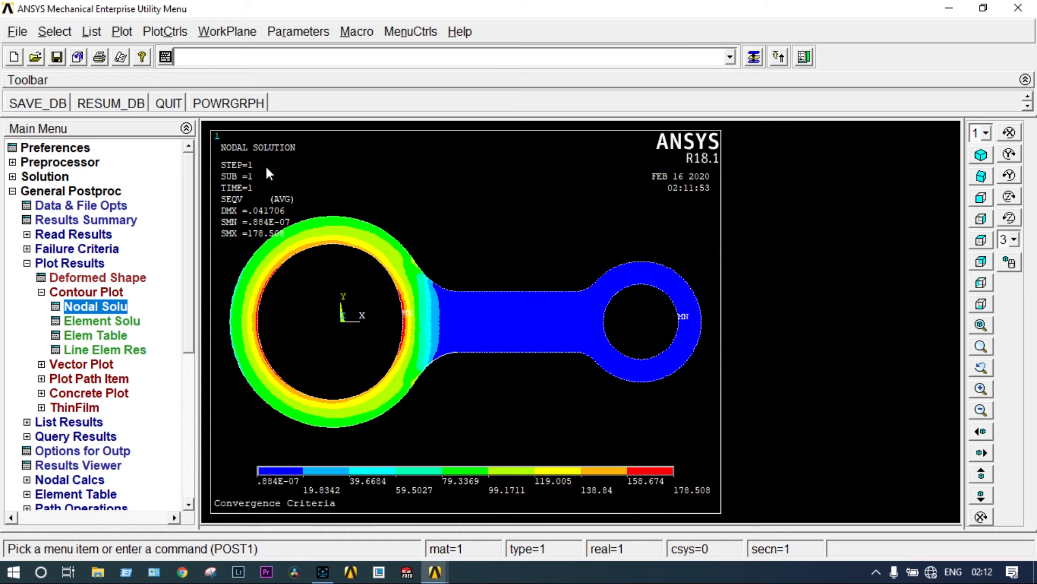
- Plot the connecting rod's elements and examine the mesh density where the large end meets the shank
{"action": "left_click", "coordinate": [131, 33]}
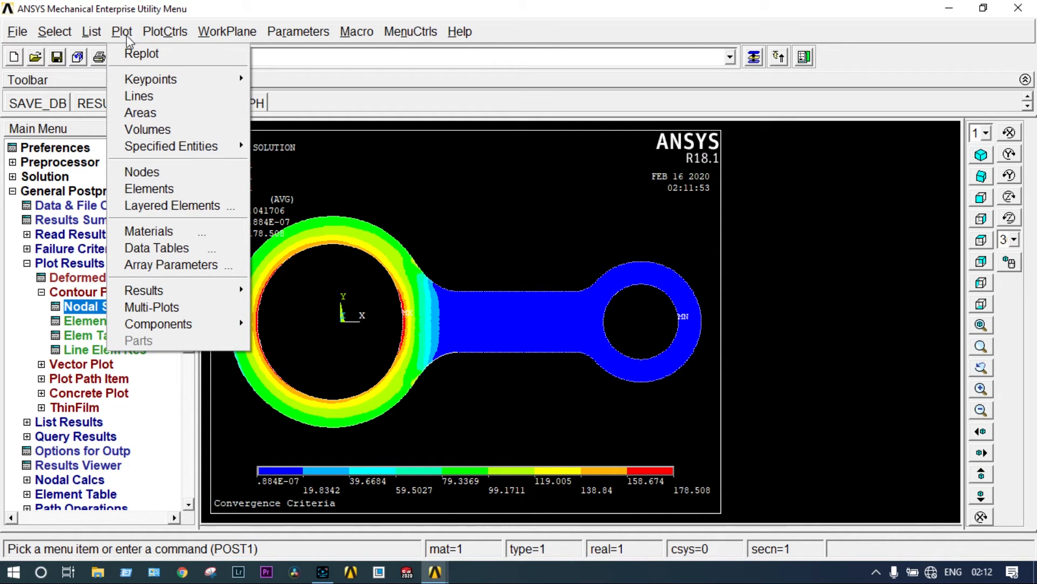
{"action": "left_click", "coordinate": [149, 188]}
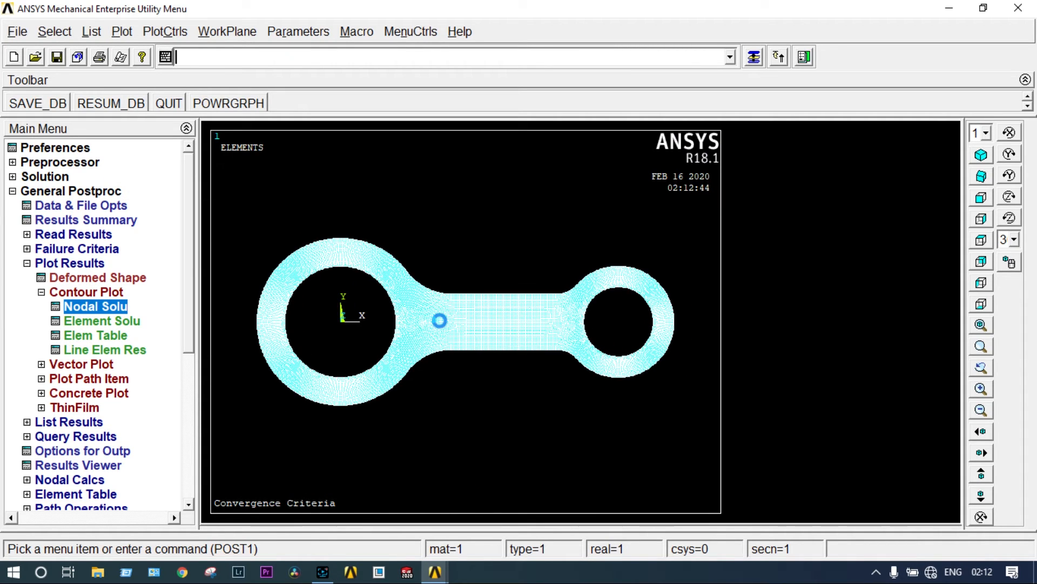
{"action": "scroll", "coordinate": [440, 321], "scroll_direction": "up", "scroll_amount": 5}
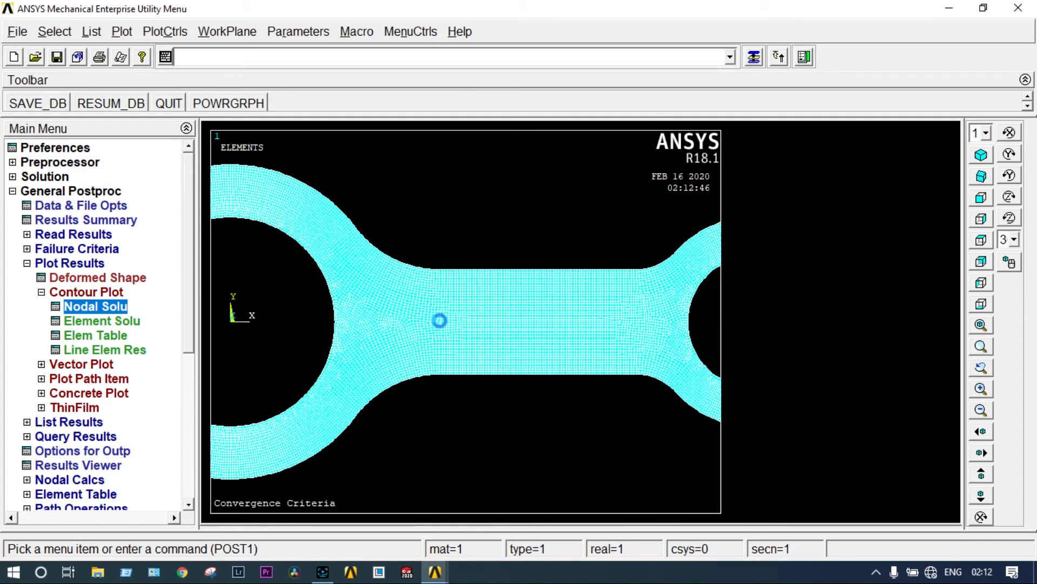
{"action": "scroll", "coordinate": [440, 320], "scroll_direction": "up", "scroll_amount": 3}
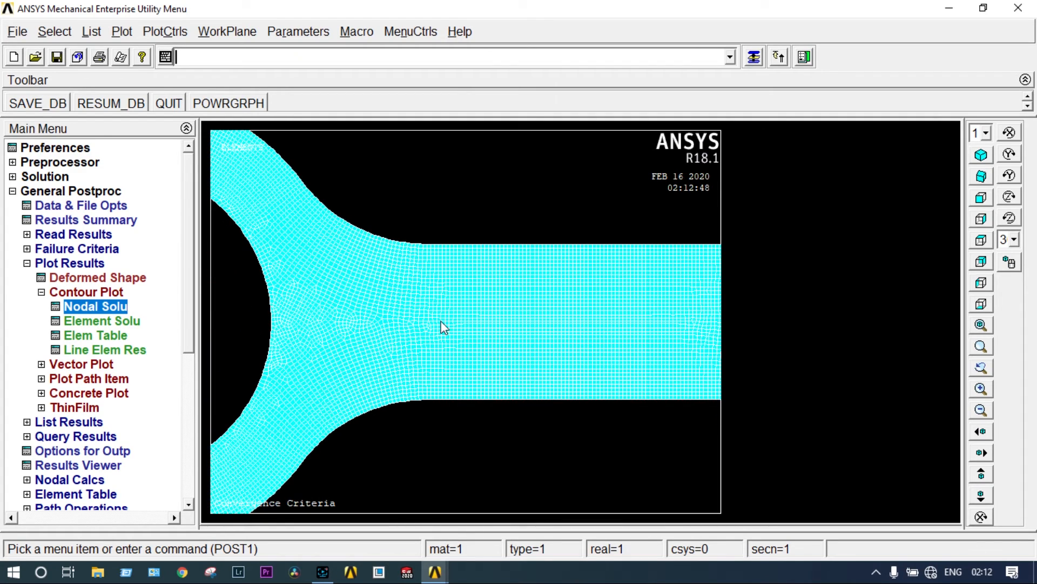
{"action": "scroll", "coordinate": [442, 322], "scroll_direction": "up", "scroll_amount": 5}
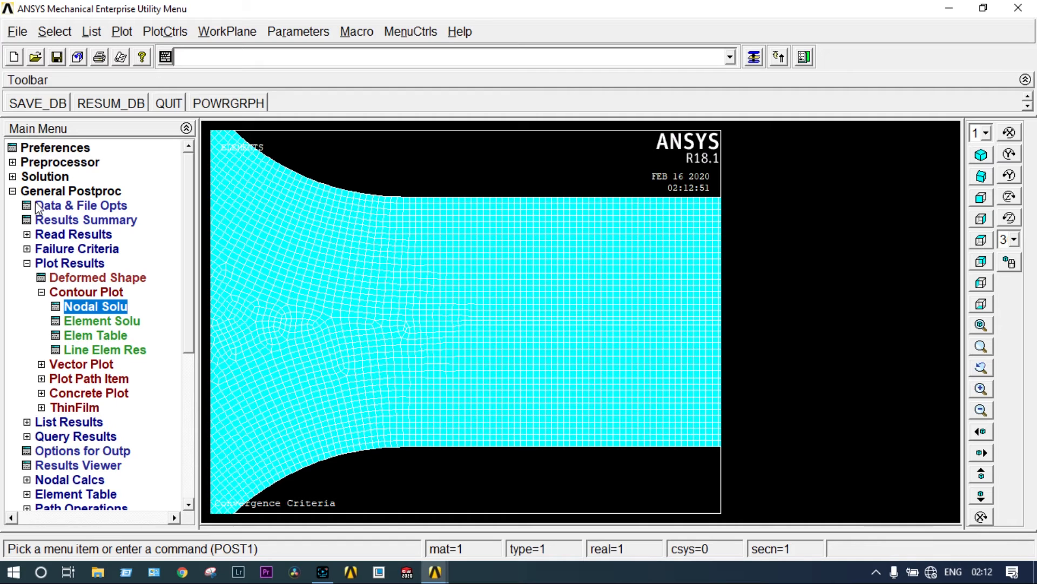
- Clear the mesh from the connecting rod area, dismiss the element plot warning, and plot the areas
{"action": "left_click", "coordinate": [16, 163]}
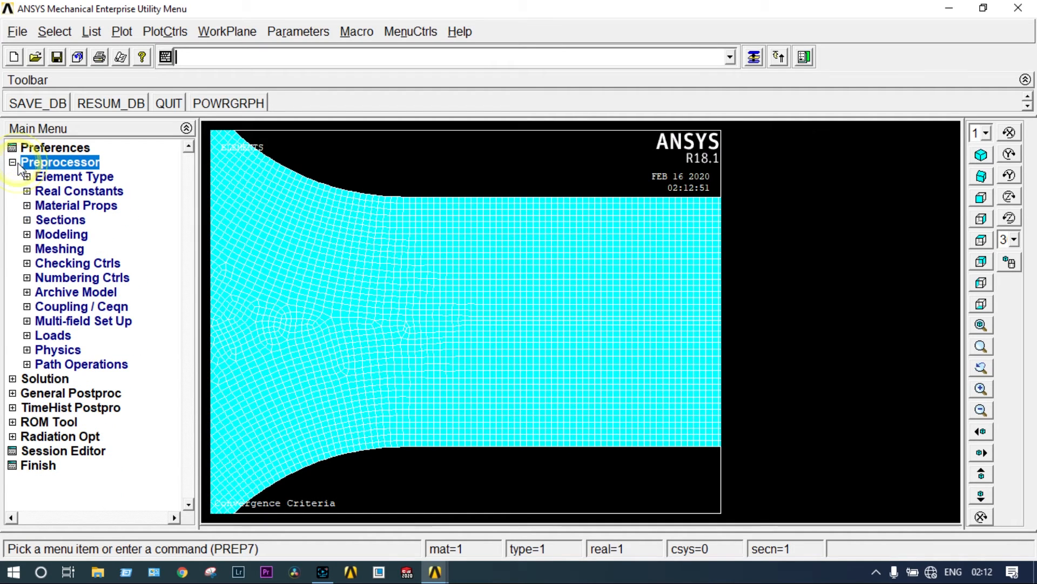
{"action": "left_click", "coordinate": [28, 250]}
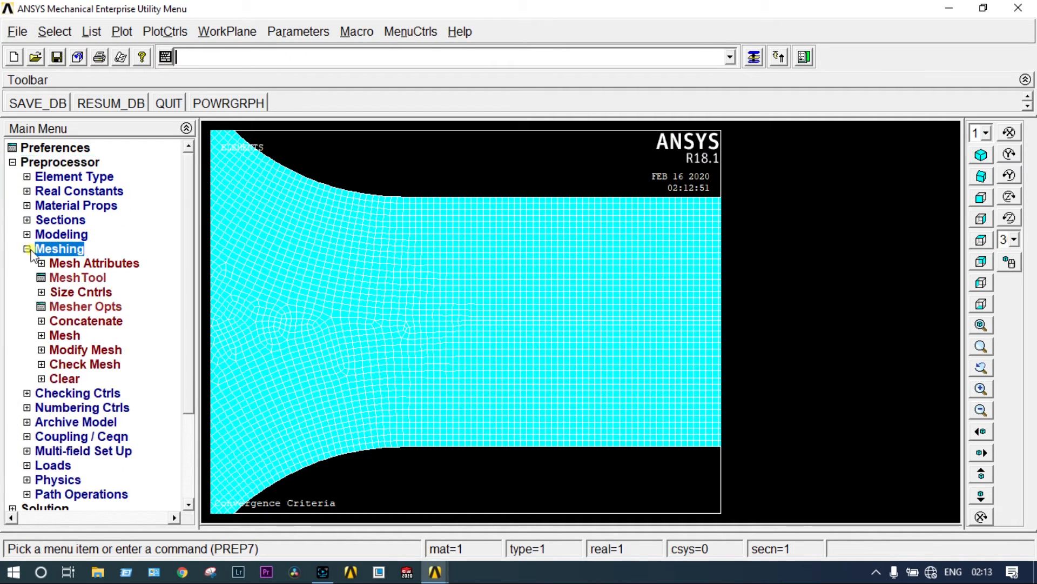
{"action": "left_click", "coordinate": [75, 379]}
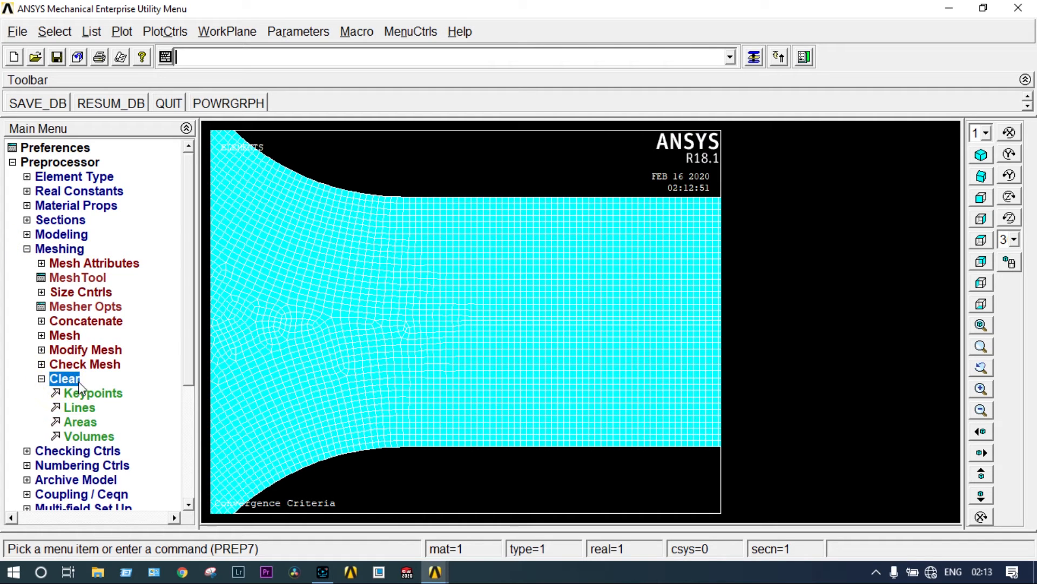
{"action": "left_click", "coordinate": [86, 419]}
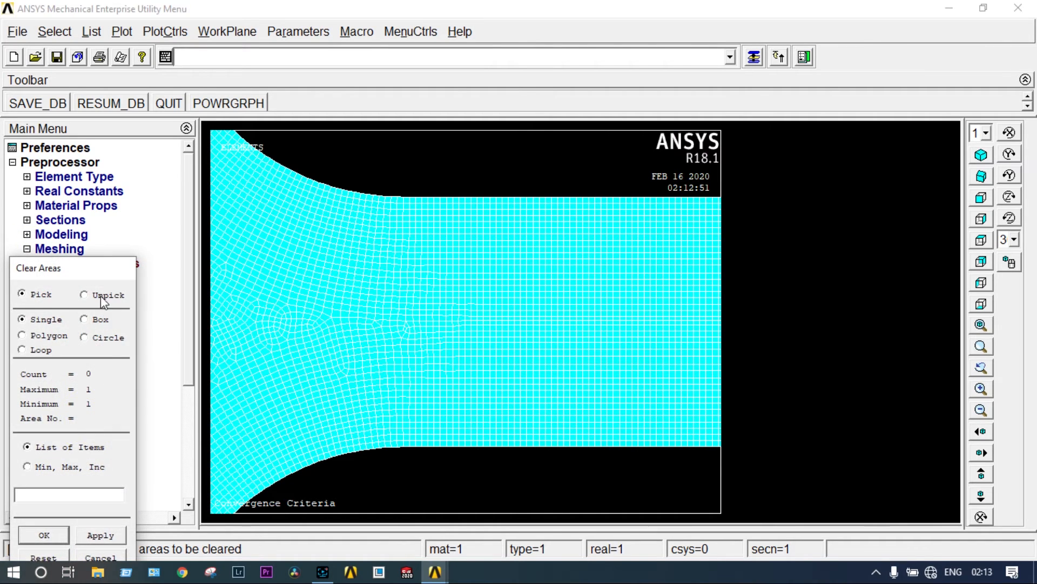
{"action": "left_click", "coordinate": [76, 467]}
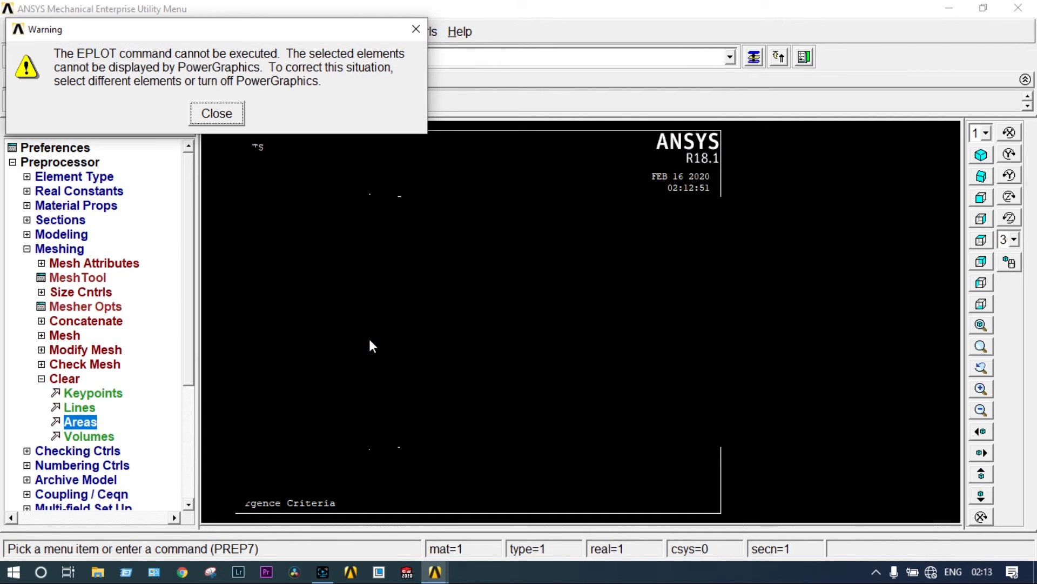
{"action": "left_click", "coordinate": [219, 113]}
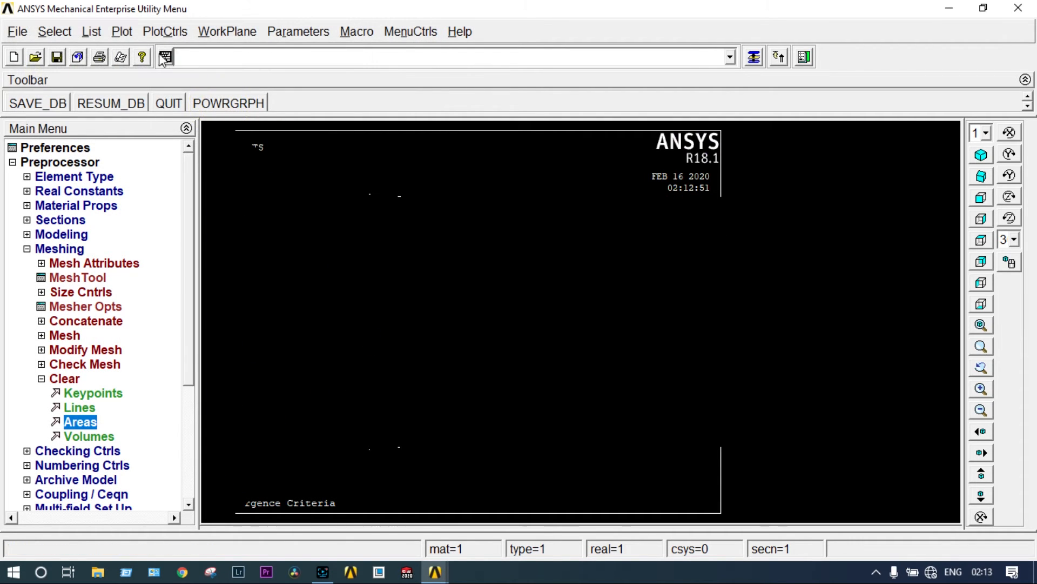
{"action": "left_click", "coordinate": [122, 31]}
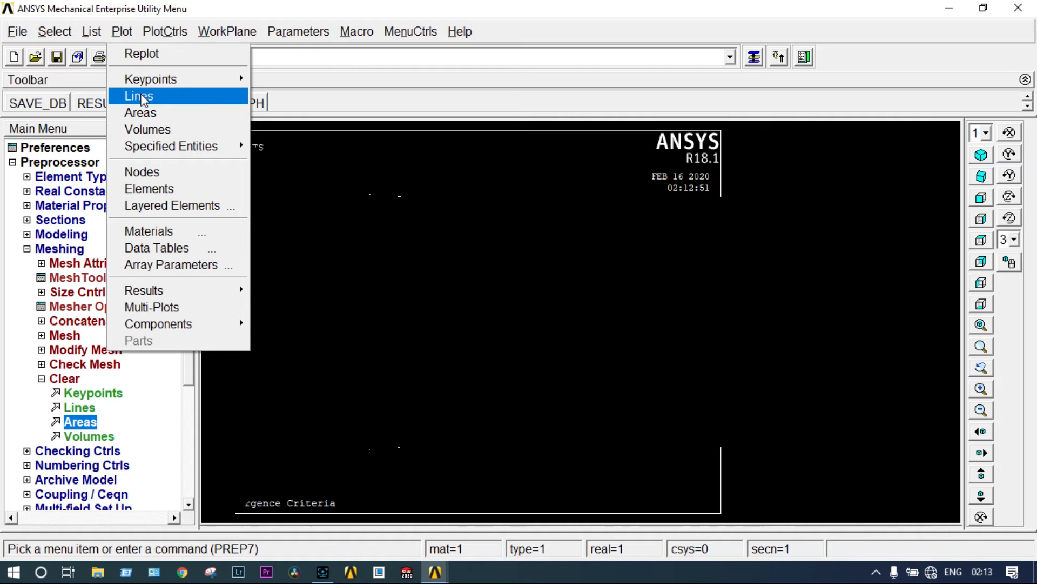
{"action": "left_click", "coordinate": [140, 113]}
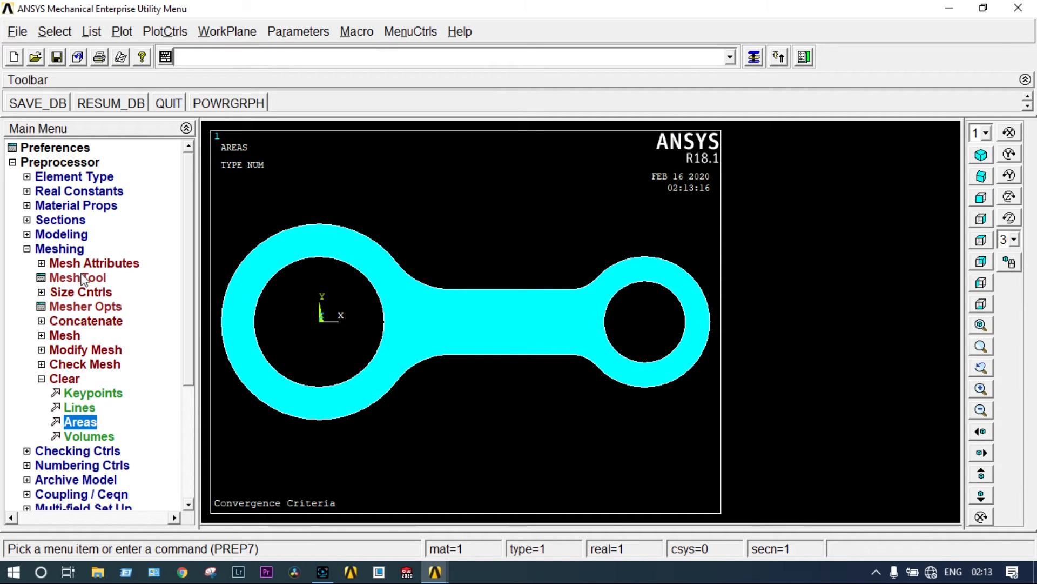
- Set the element edge length on all selected areas to 0.5
{"action": "left_click", "coordinate": [81, 292]}
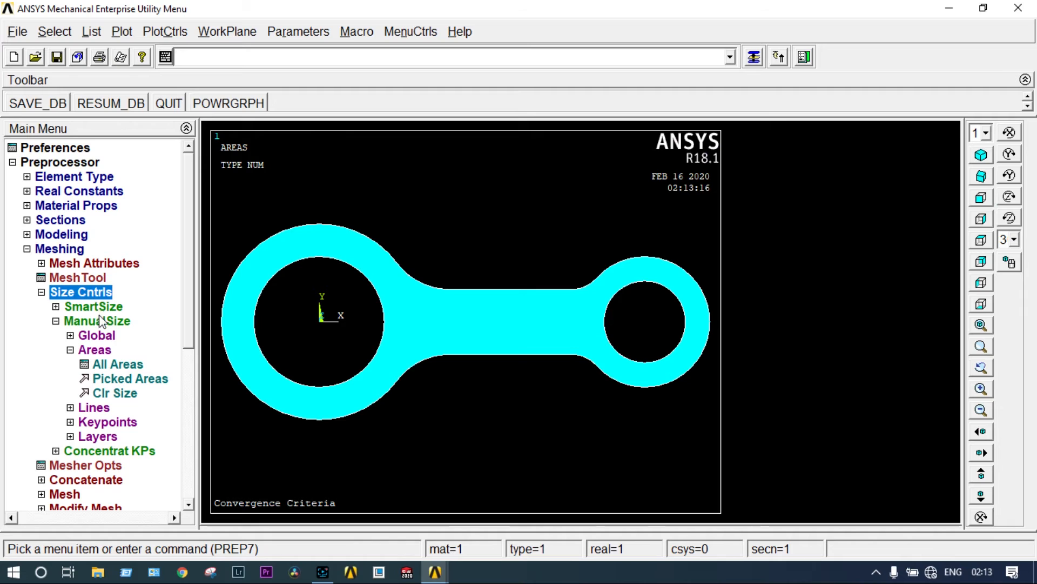
{"action": "left_click", "coordinate": [119, 365]}
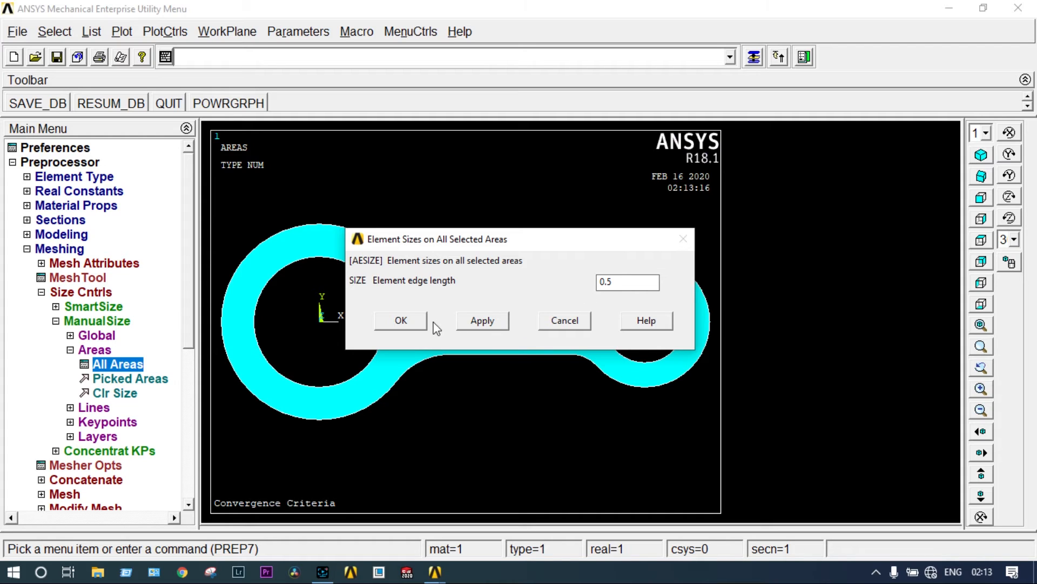
{"action": "left_click", "coordinate": [401, 318]}
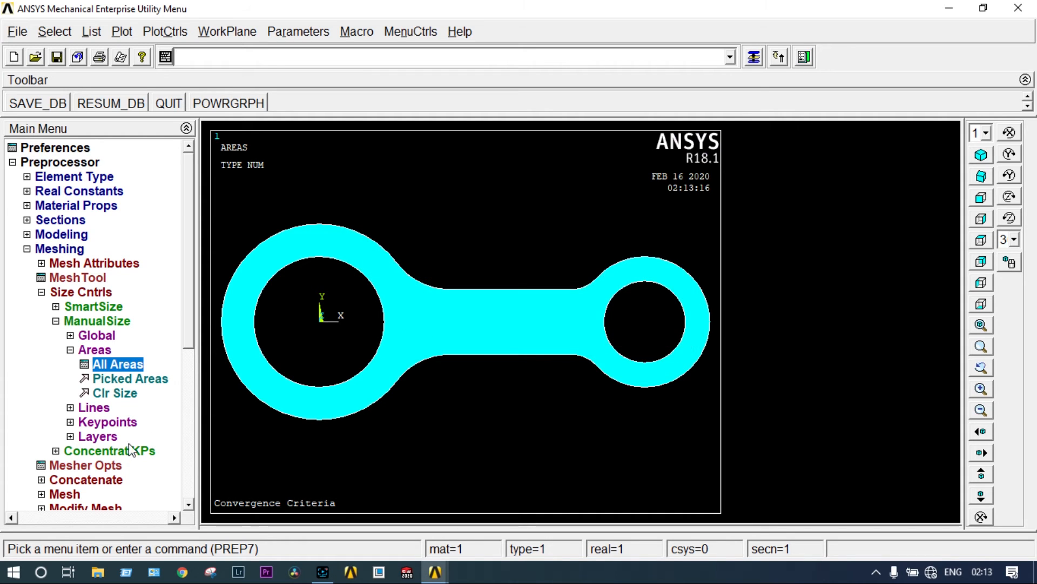
- Free mesh the connecting rod area
{"action": "left_click", "coordinate": [67, 493]}
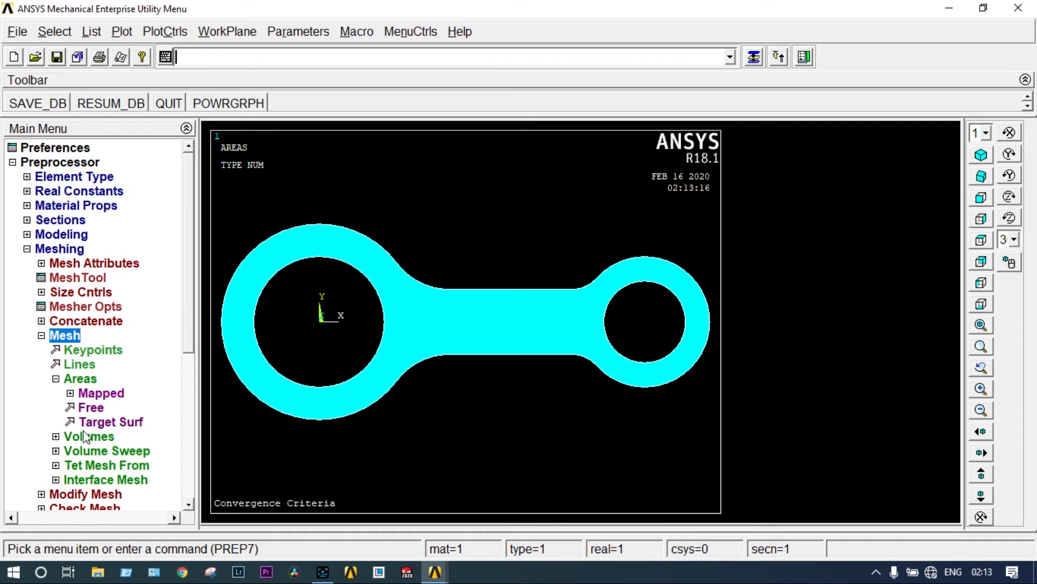
{"action": "left_click", "coordinate": [95, 407]}
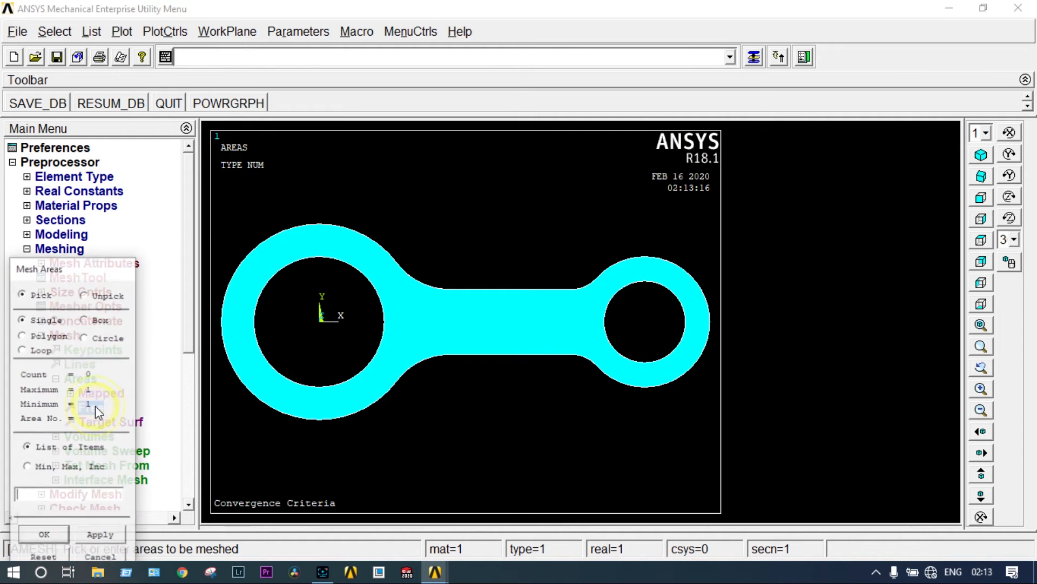
{"action": "left_click", "coordinate": [413, 296]}
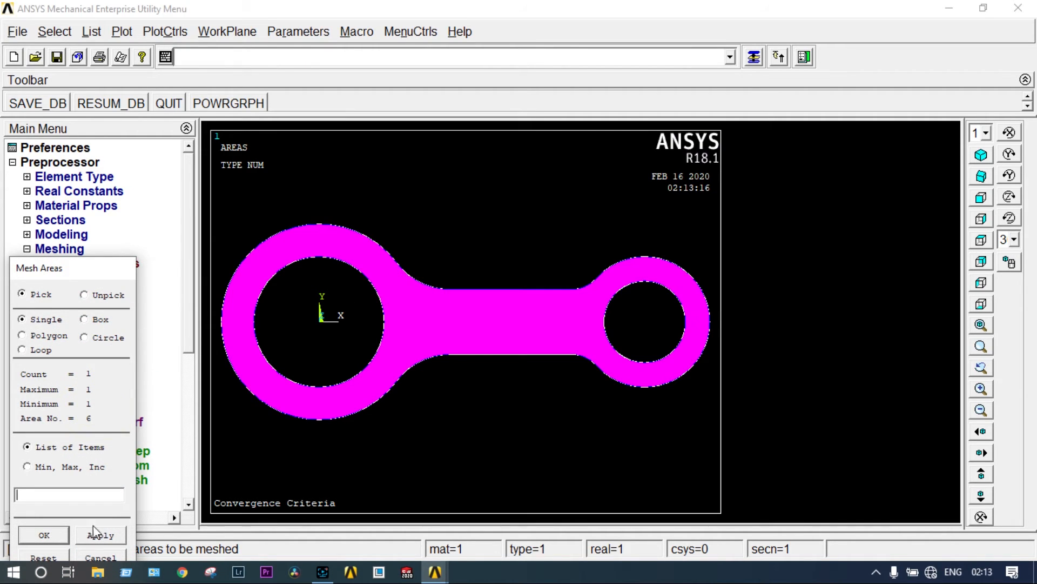
{"action": "left_click", "coordinate": [58, 536]}
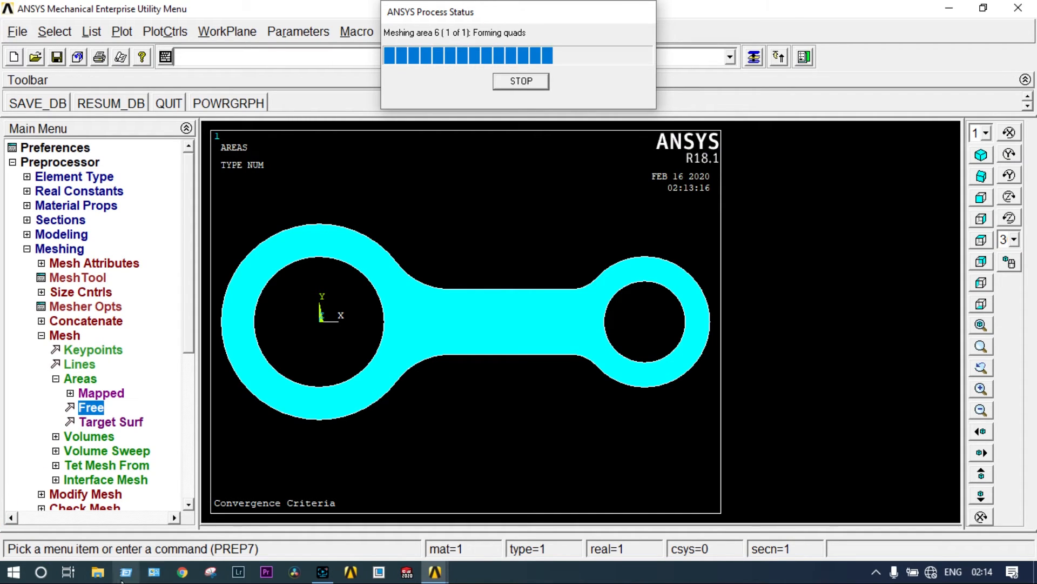
- Switch to File Explorer, view the saved "Stress@1mm mesh" image in the desktop ANSYS folder, and close it
{"action": "left_click", "coordinate": [97, 571]}
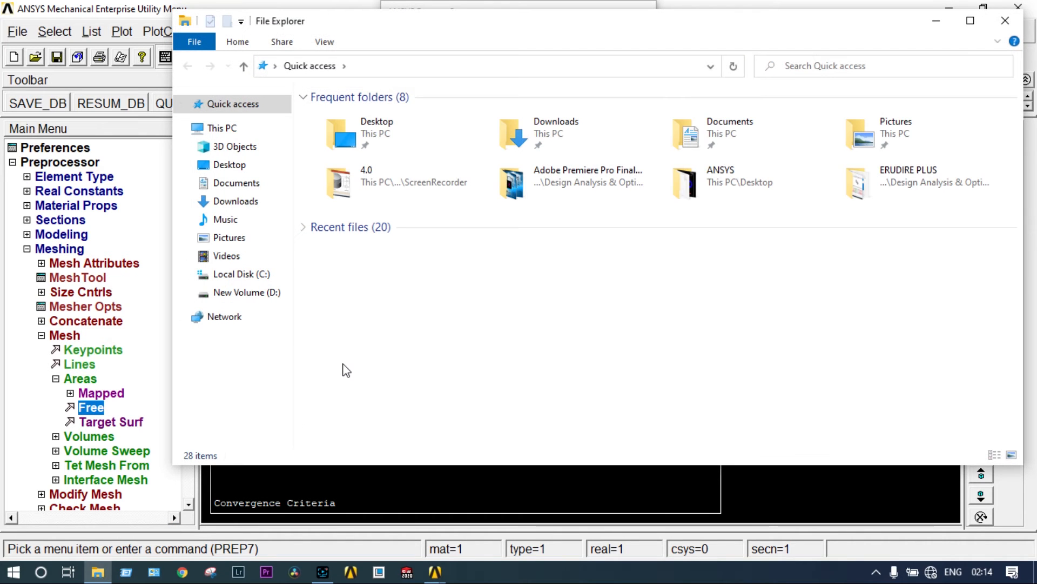
{"action": "left_click", "coordinate": [736, 184]}
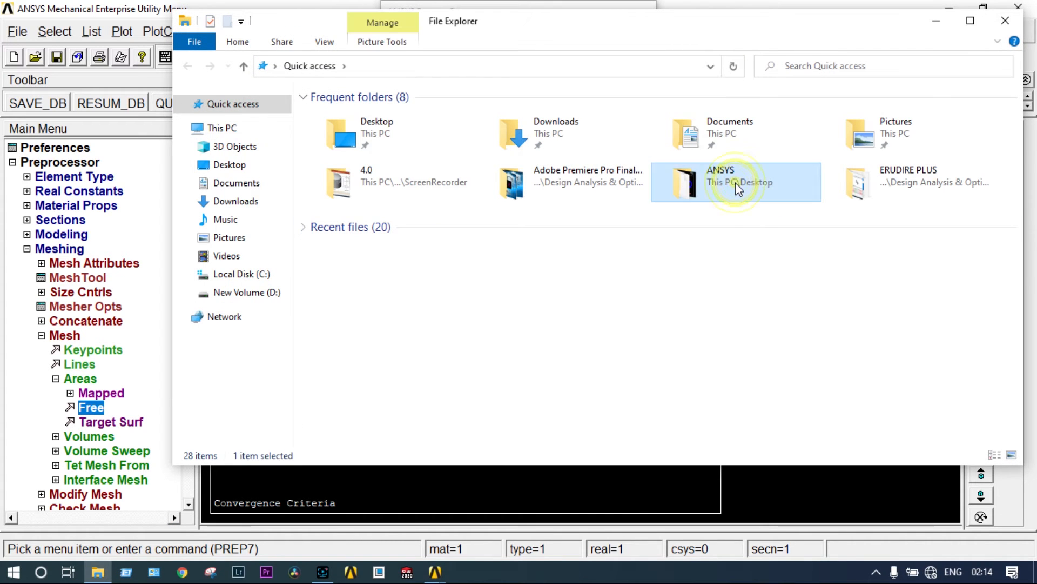
{"action": "double_click", "coordinate": [736, 183]}
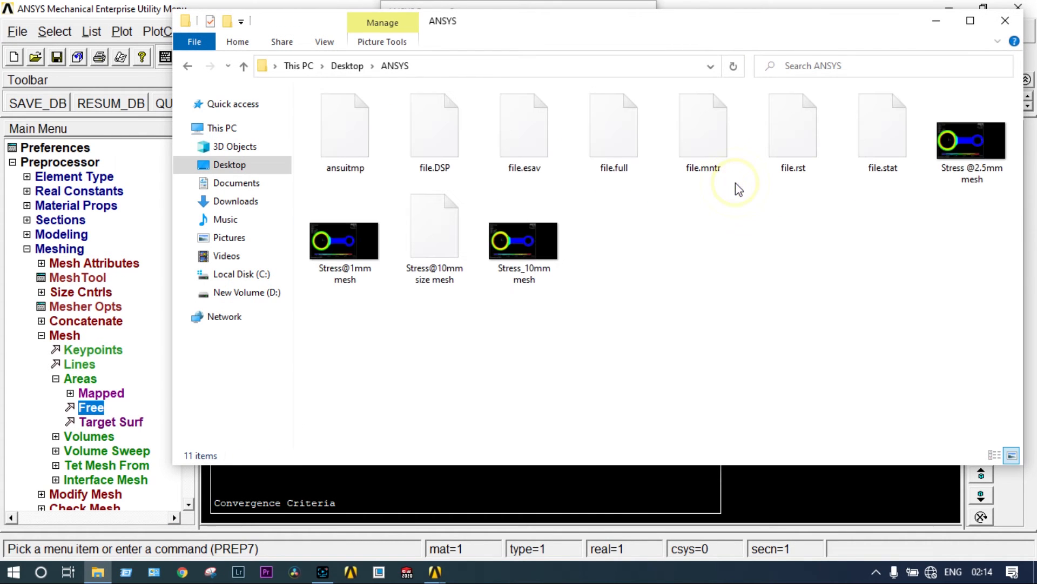
{"action": "double_click", "coordinate": [347, 264]}
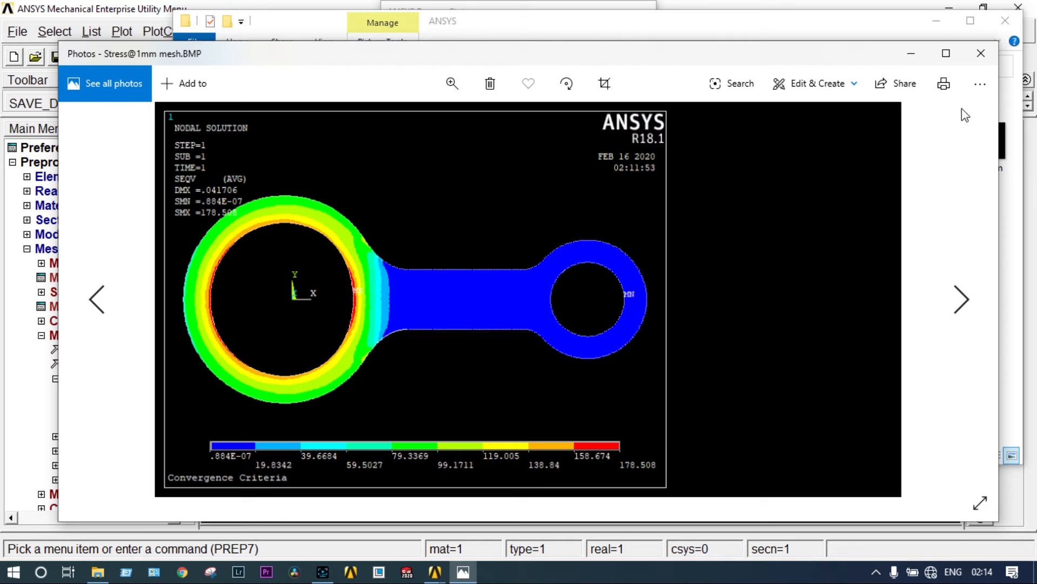
{"action": "left_click", "coordinate": [982, 55]}
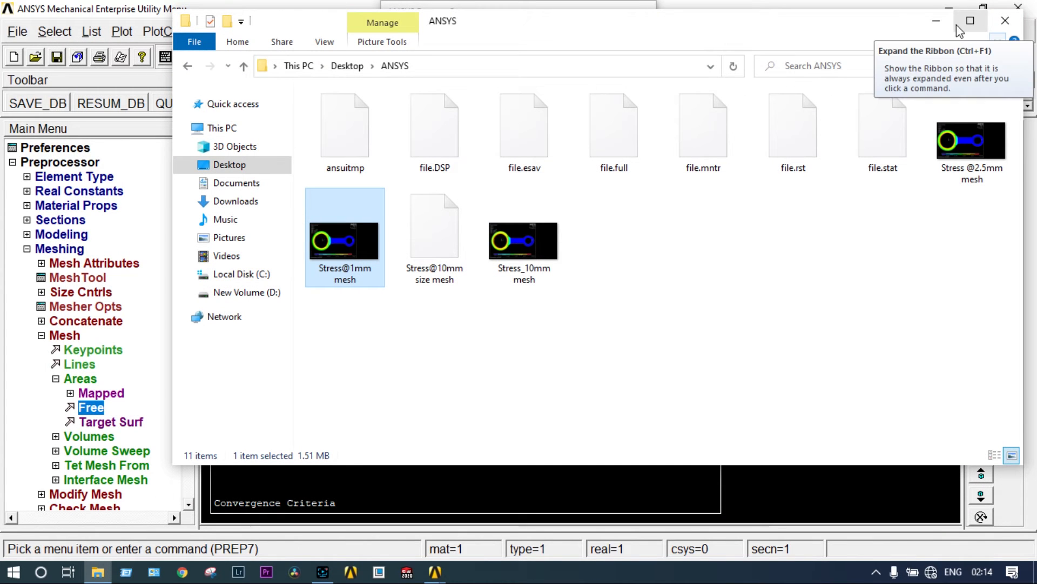
- Return to the meshed model, dismiss the triangular element warning, and set the new analysis type to Static
{"action": "left_click", "coordinate": [934, 26]}
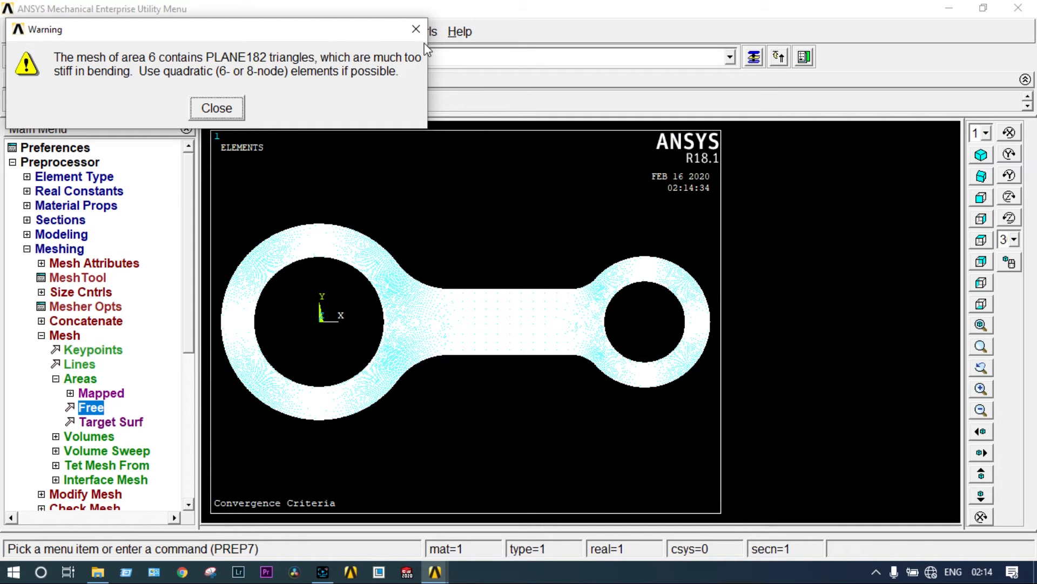
{"action": "left_click", "coordinate": [416, 29]}
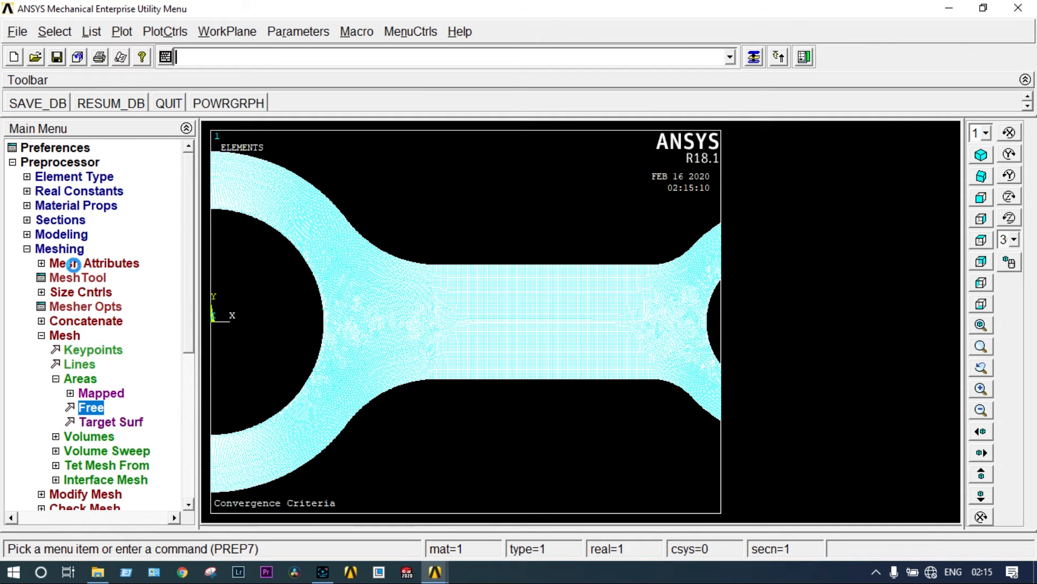
{"action": "left_click", "coordinate": [27, 248]}
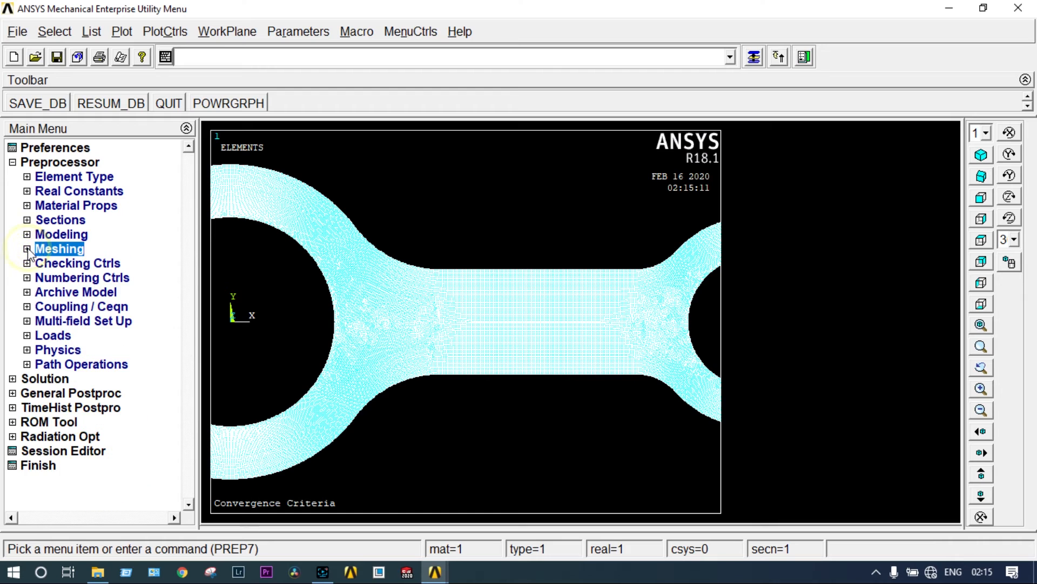
{"action": "left_click", "coordinate": [12, 162]}
{"action": "left_click", "coordinate": [31, 174]}
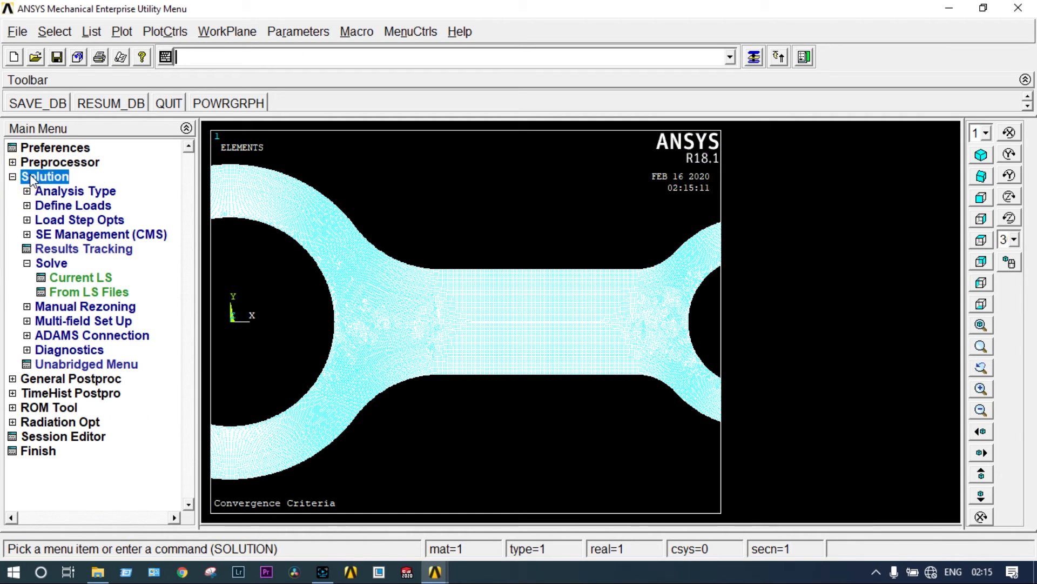
{"action": "left_click", "coordinate": [53, 190]}
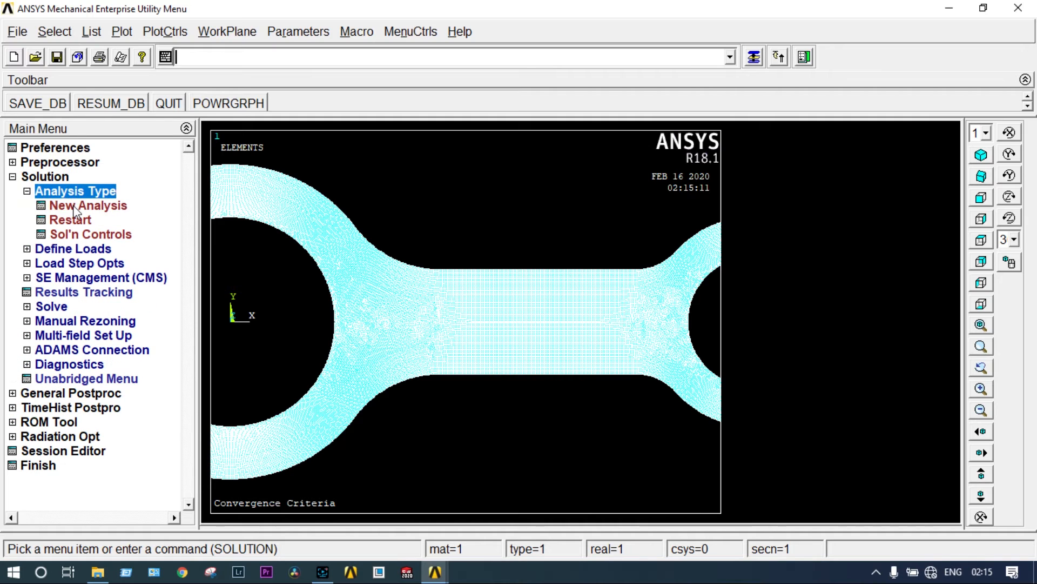
{"action": "left_click", "coordinate": [74, 207]}
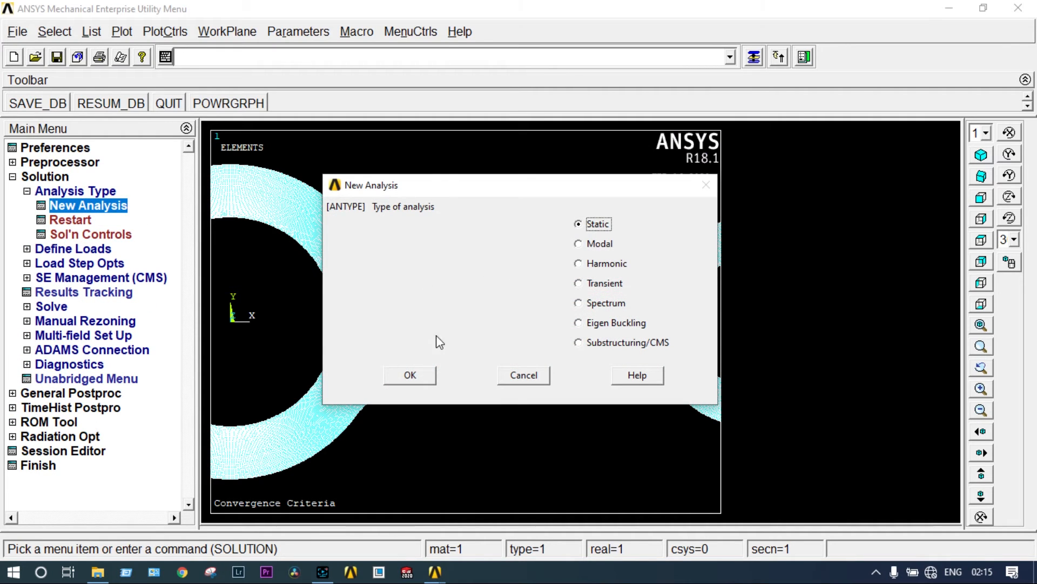
{"action": "left_click", "coordinate": [423, 378]}
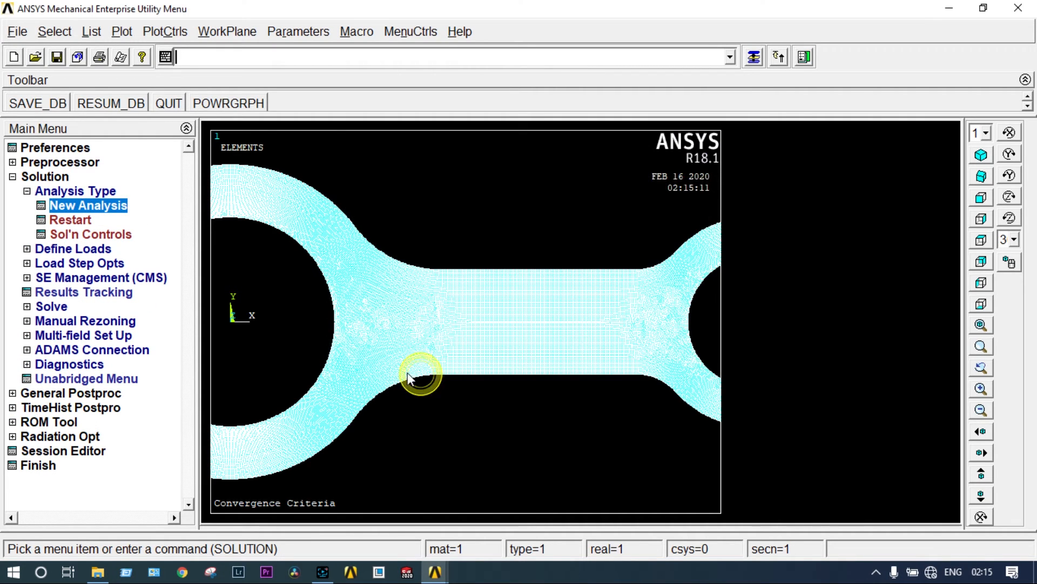
- Constrain all degrees of freedom on the four lines of the small end's hole
{"action": "left_click", "coordinate": [81, 249]}
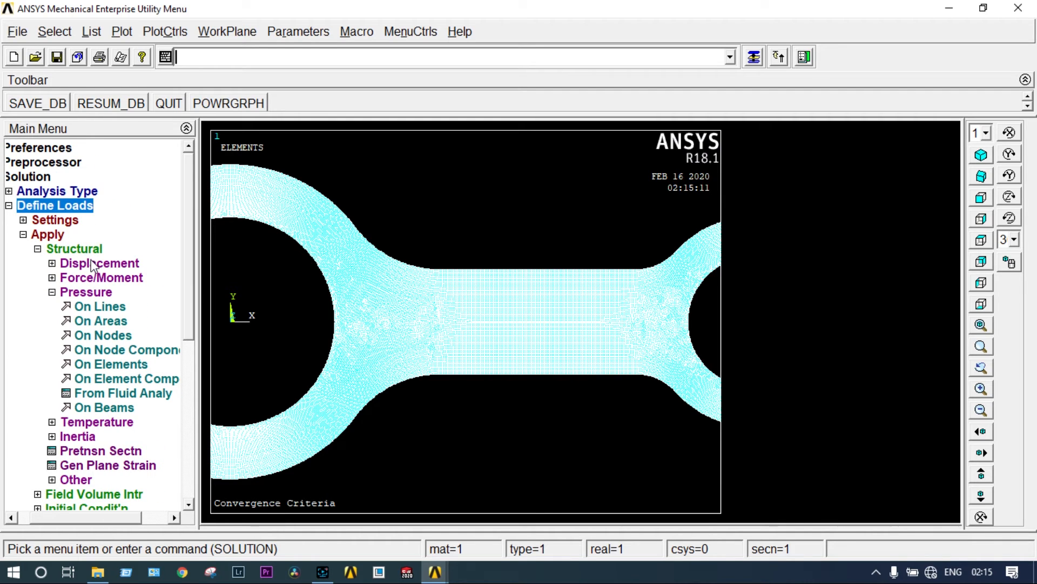
{"action": "left_click", "coordinate": [93, 264]}
{"action": "left_click", "coordinate": [93, 277]}
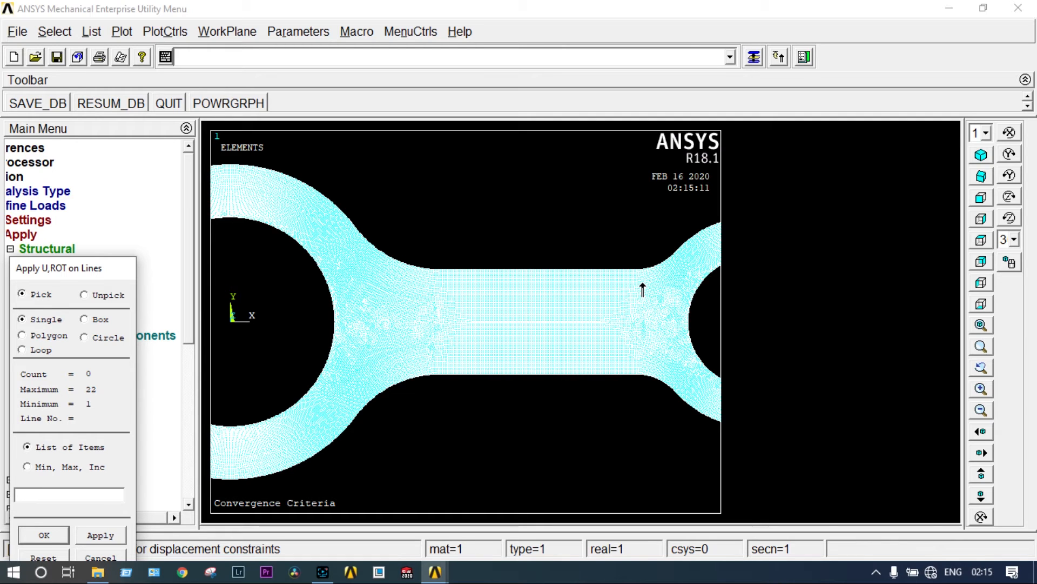
{"action": "scroll", "coordinate": [643, 291], "scroll_direction": "up", "scroll_amount": 1}
{"action": "scroll", "coordinate": [642, 281], "scroll_direction": "up", "scroll_amount": 1}
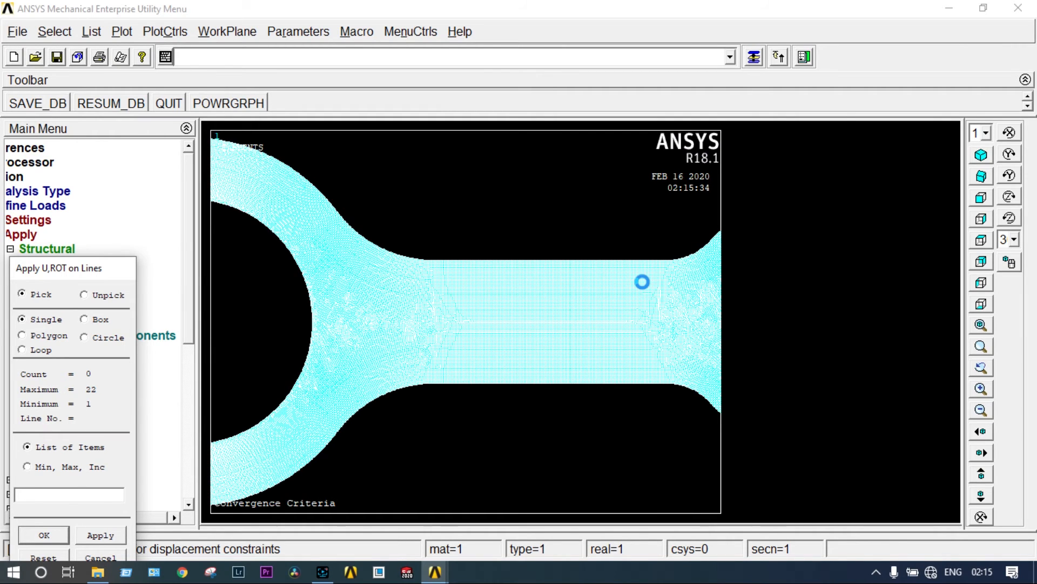
{"action": "scroll", "coordinate": [642, 281], "scroll_direction": "down", "scroll_amount": 1}
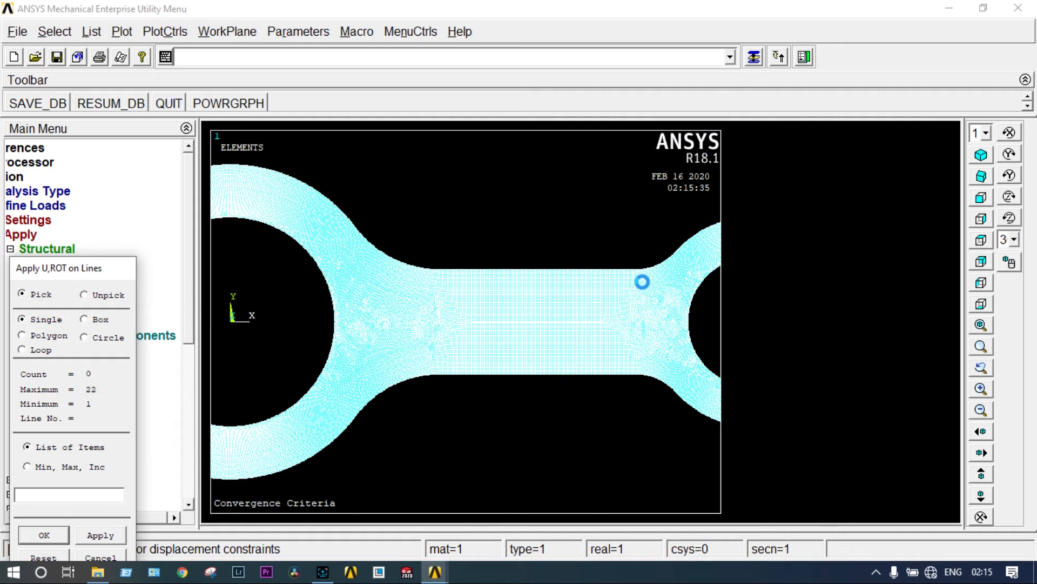
{"action": "scroll", "coordinate": [642, 282], "scroll_direction": "down", "scroll_amount": 1}
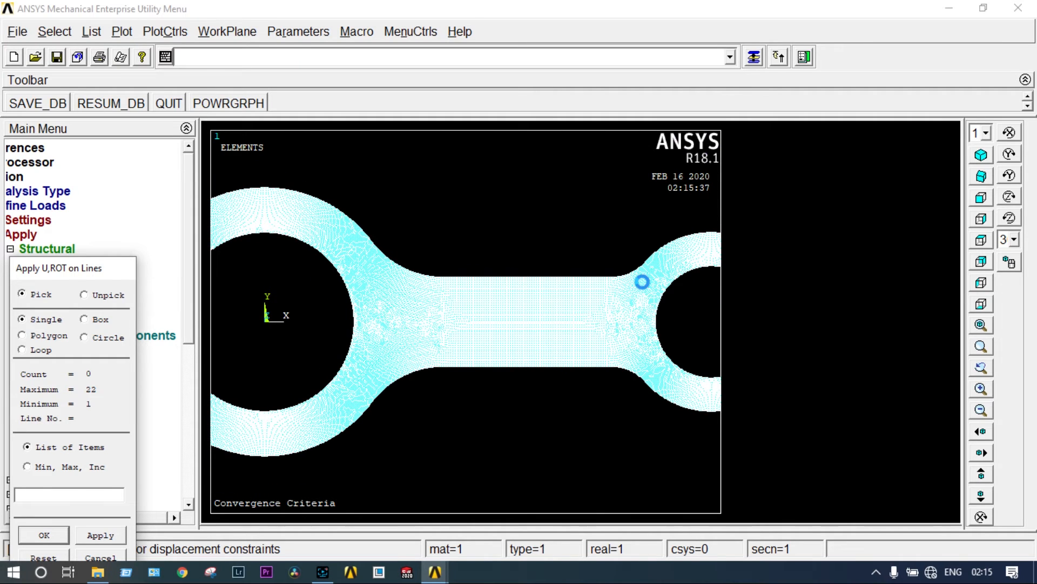
{"action": "scroll", "coordinate": [642, 282], "scroll_direction": "down", "scroll_amount": 1}
{"action": "scroll", "coordinate": [642, 282], "scroll_direction": "down", "scroll_amount": 1}
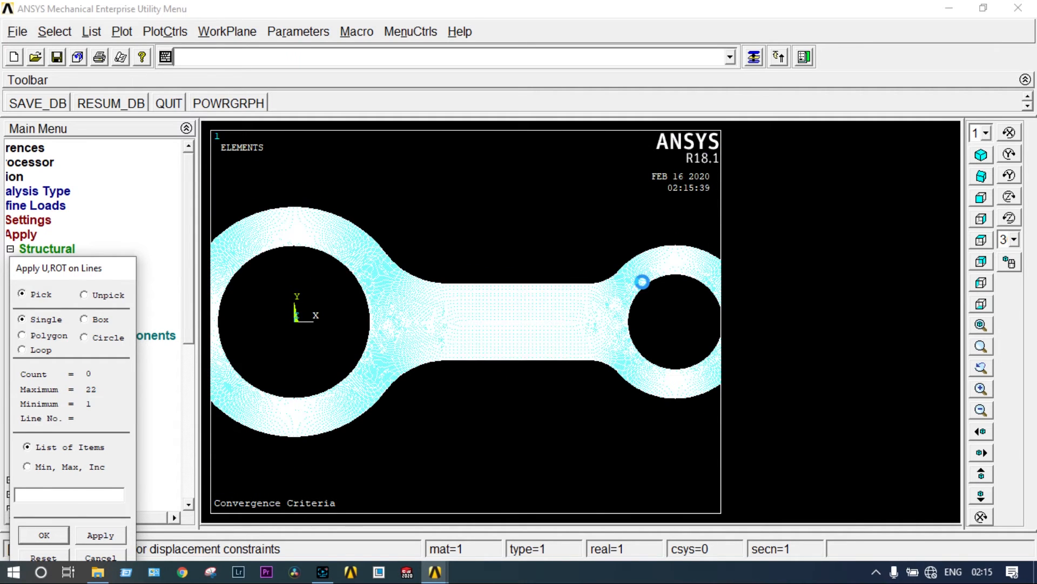
{"action": "scroll", "coordinate": [642, 281], "scroll_direction": "down", "scroll_amount": 1}
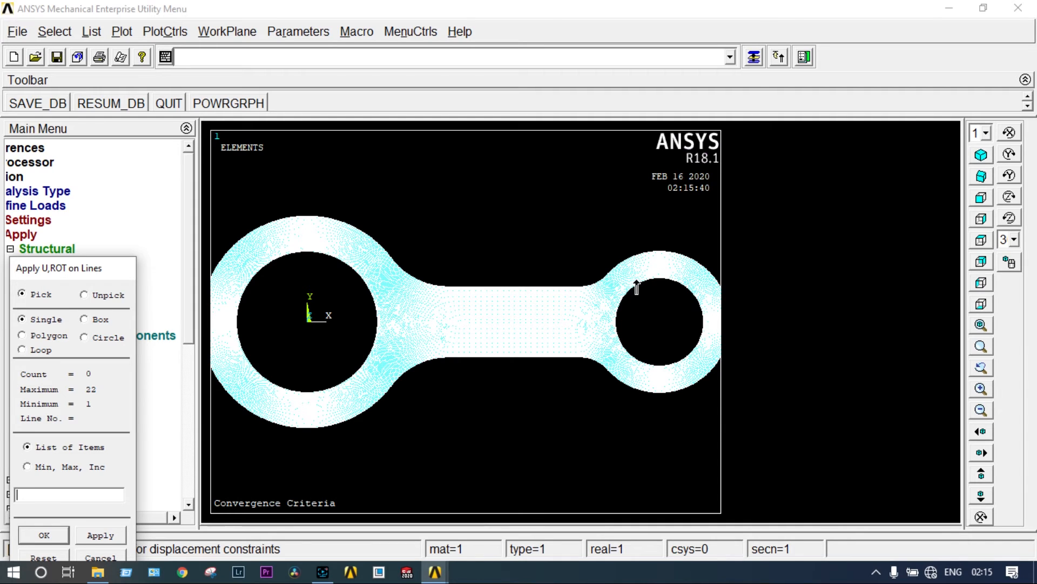
{"action": "left_click", "coordinate": [637, 286]}
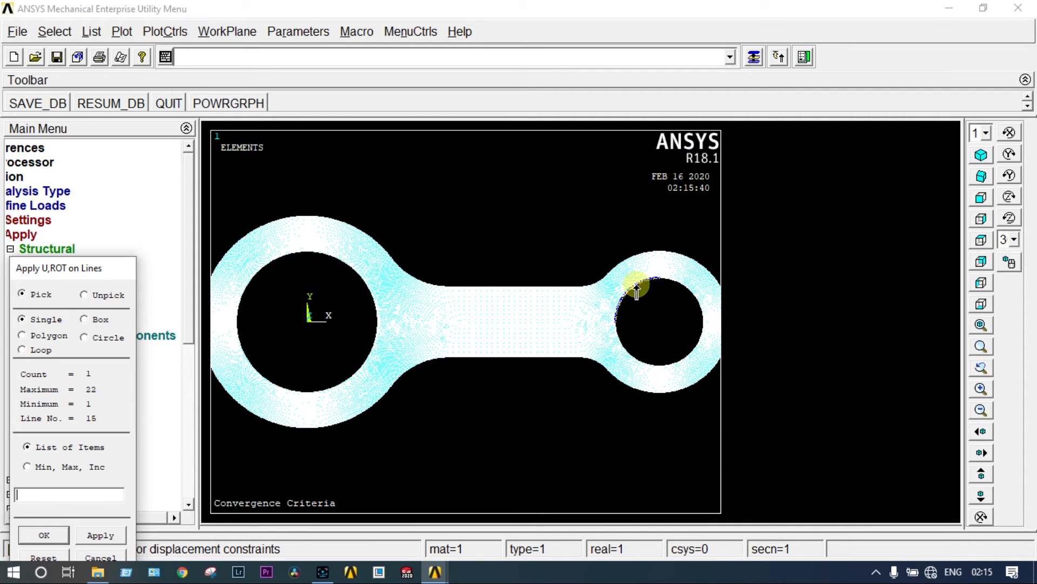
{"action": "left_click", "coordinate": [628, 336]}
{"action": "left_click", "coordinate": [675, 346]}
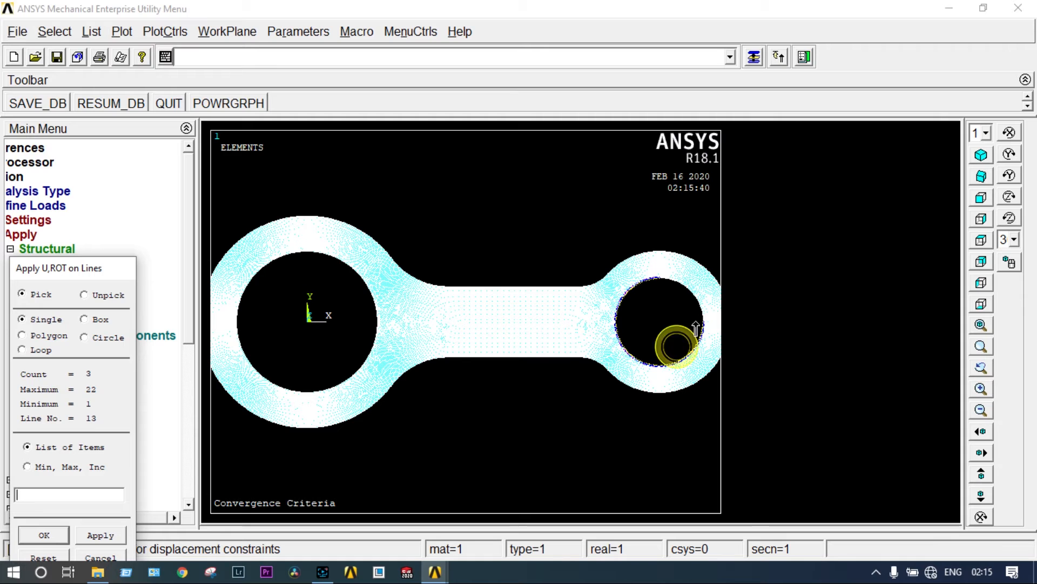
{"action": "left_click", "coordinate": [683, 300]}
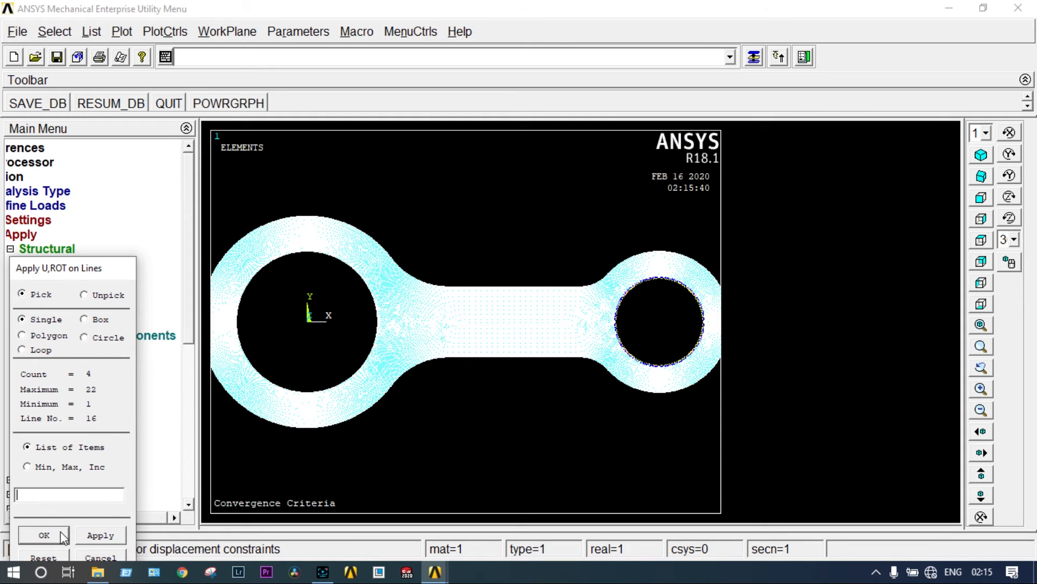
{"action": "left_click", "coordinate": [44, 535]}
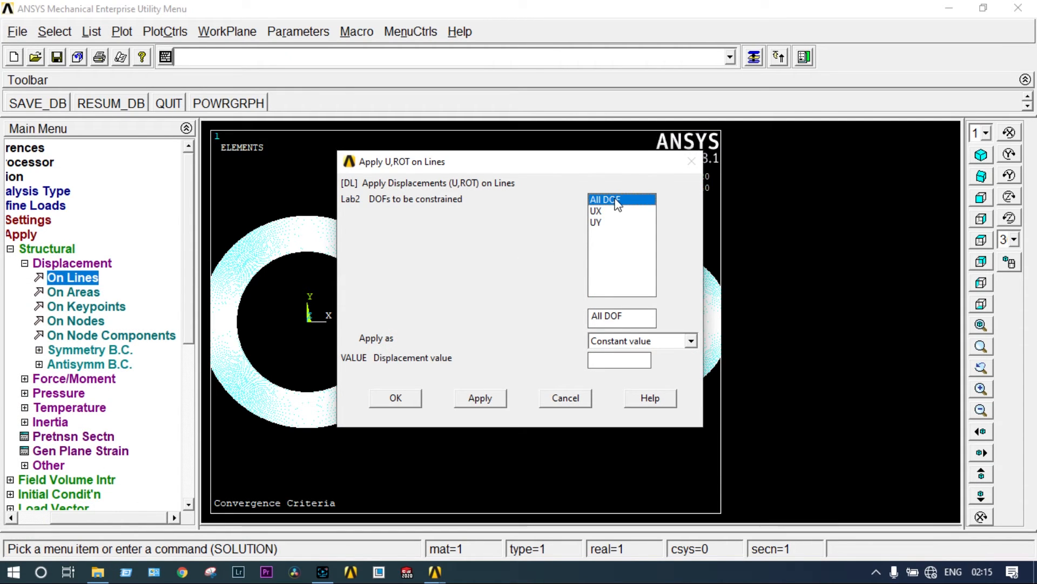
{"action": "left_click", "coordinate": [396, 398]}
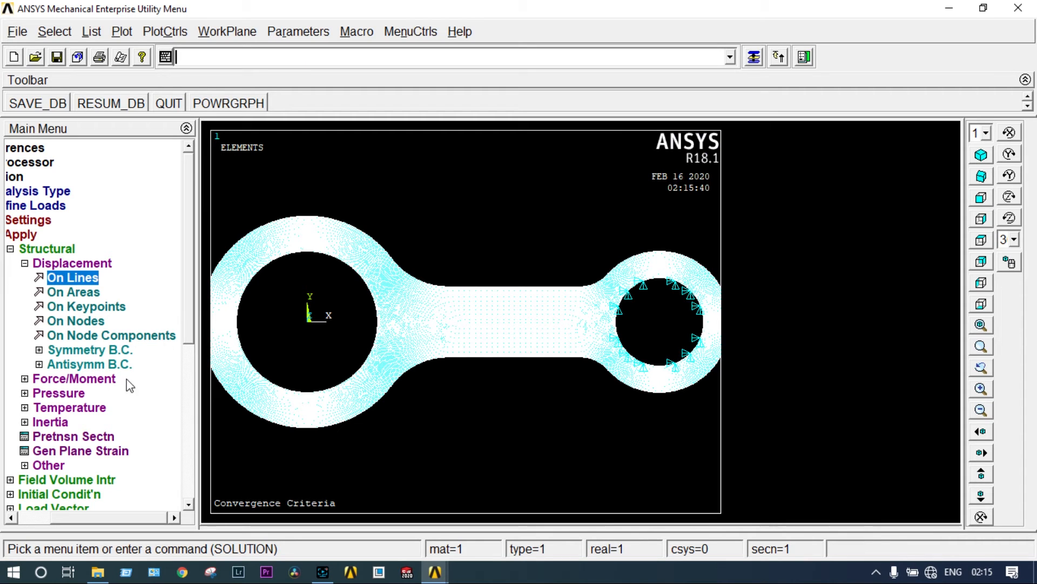
- Apply a constant pressure of 50 on the lines around the big end's hole
{"action": "left_click", "coordinate": [86, 390]}
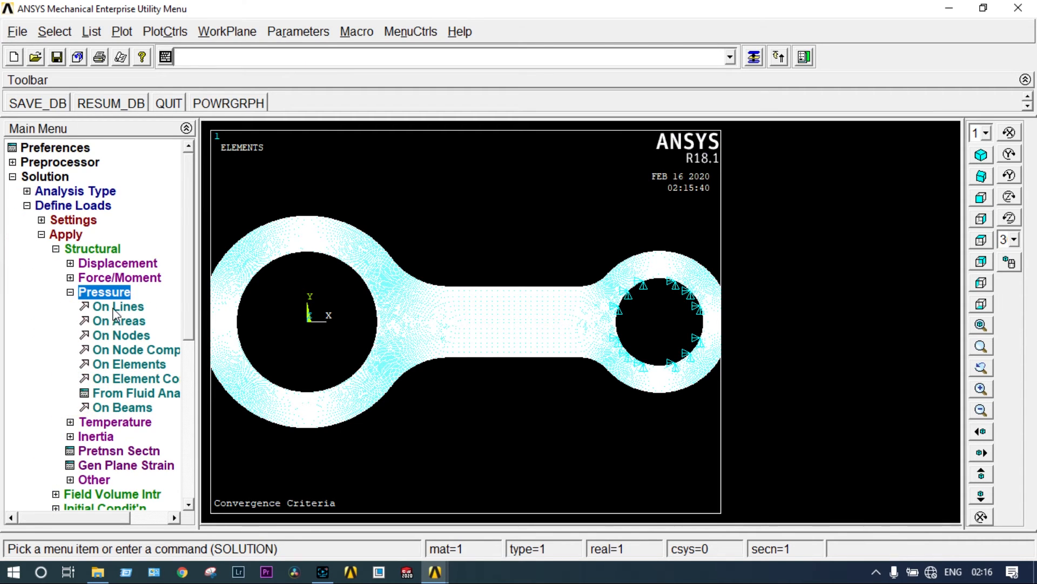
{"action": "left_click", "coordinate": [114, 306]}
{"action": "left_click", "coordinate": [258, 270]}
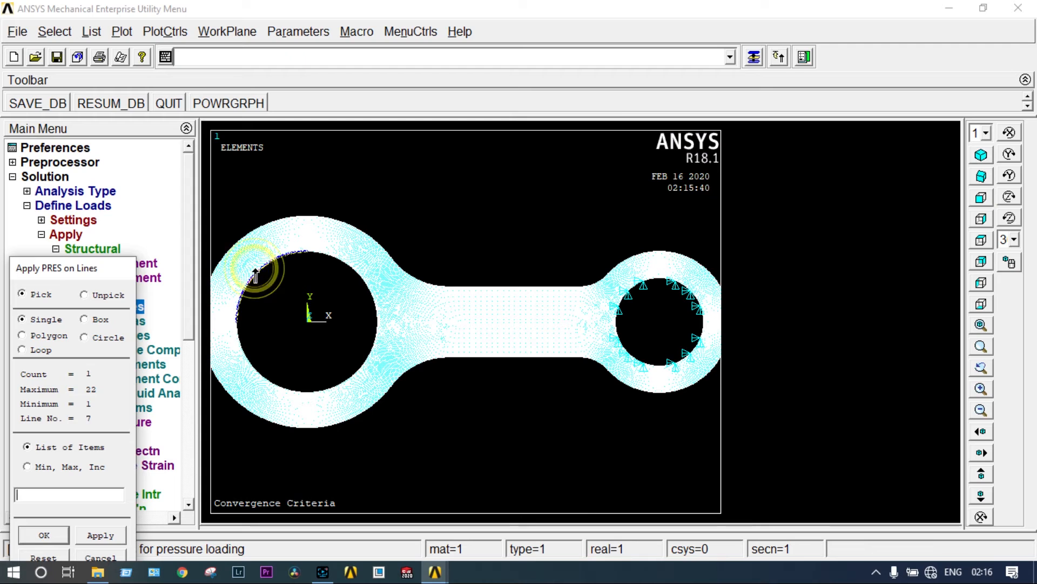
{"action": "left_click", "coordinate": [322, 251]}
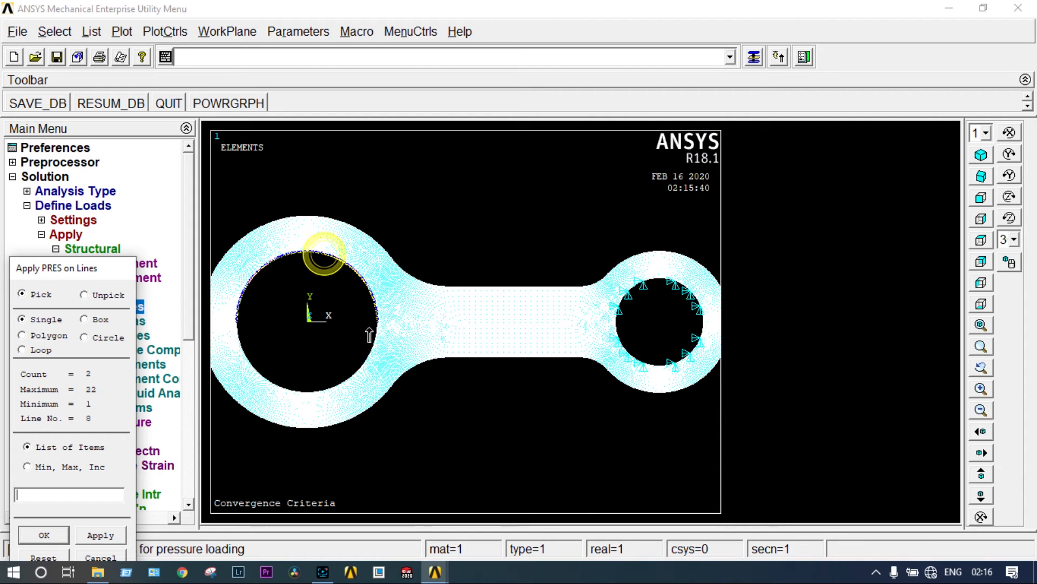
{"action": "left_click", "coordinate": [281, 377]}
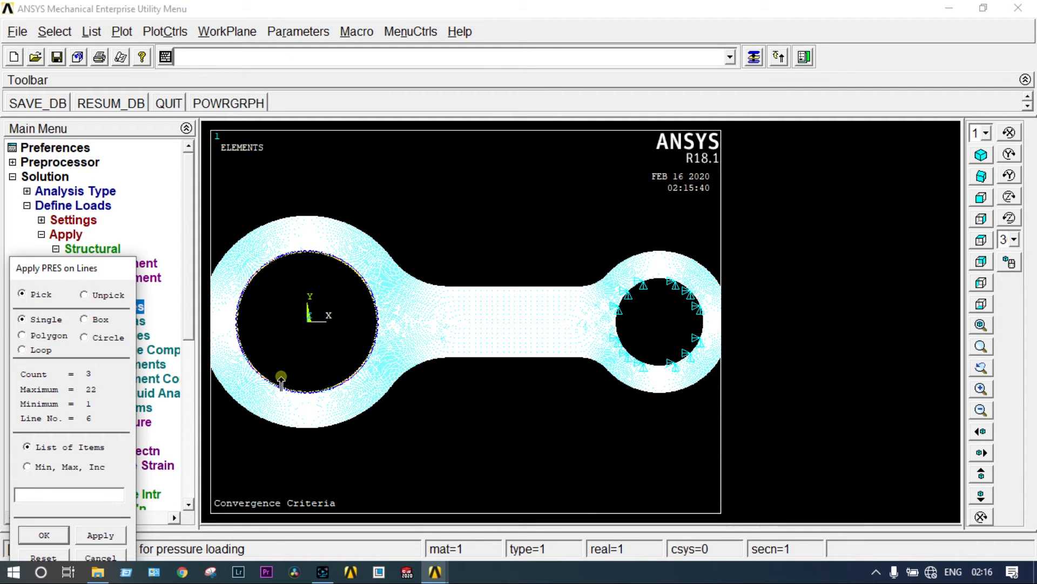
{"action": "left_click", "coordinate": [52, 535]}
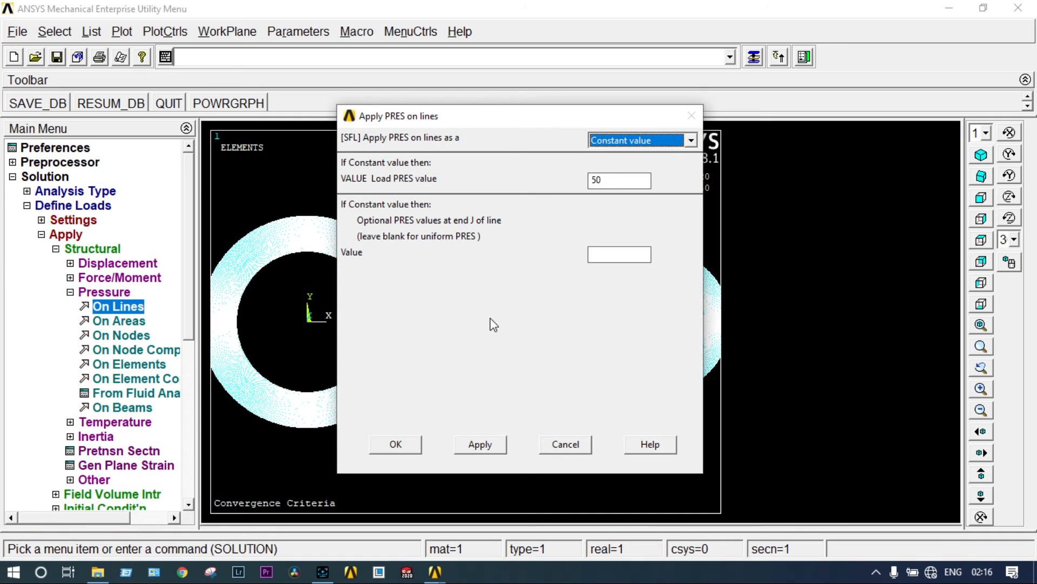
{"action": "left_click", "coordinate": [407, 440]}
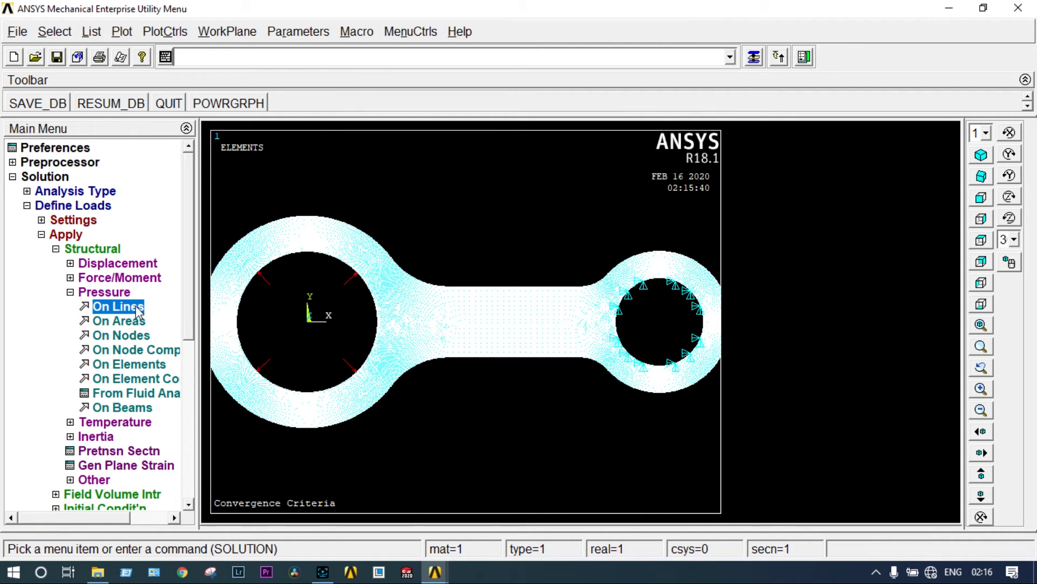
- Solve the current load step and close the solution note and status window
{"action": "left_click", "coordinate": [42, 235]}
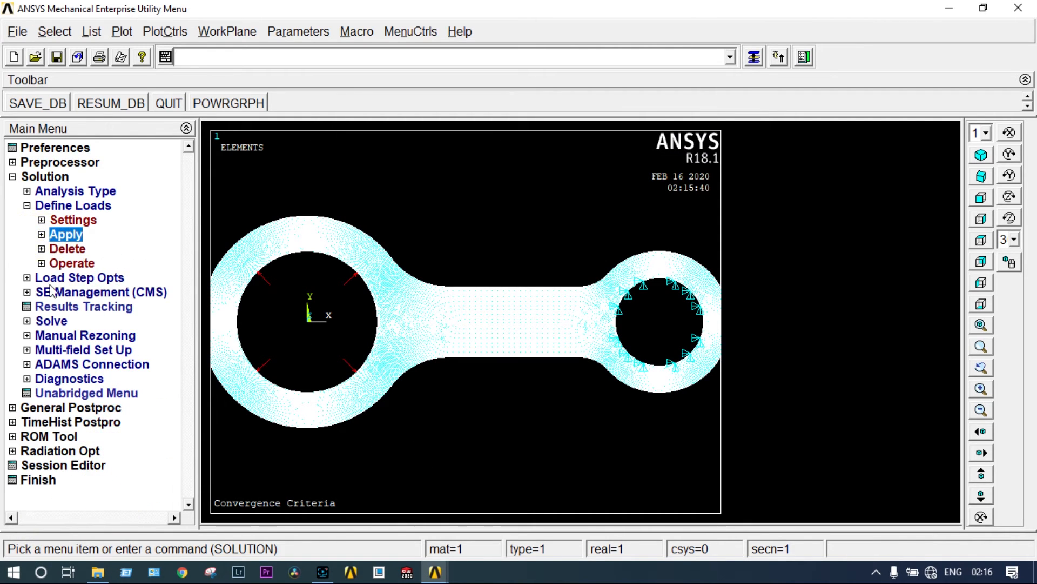
{"action": "left_click", "coordinate": [54, 322]}
{"action": "left_click", "coordinate": [96, 279]}
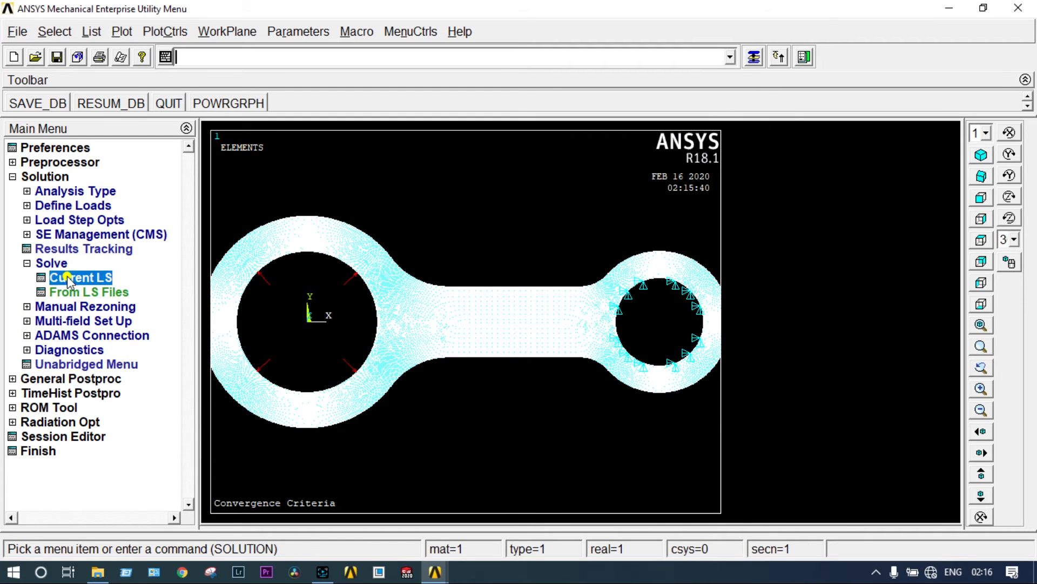
{"action": "left_click", "coordinate": [511, 360]}
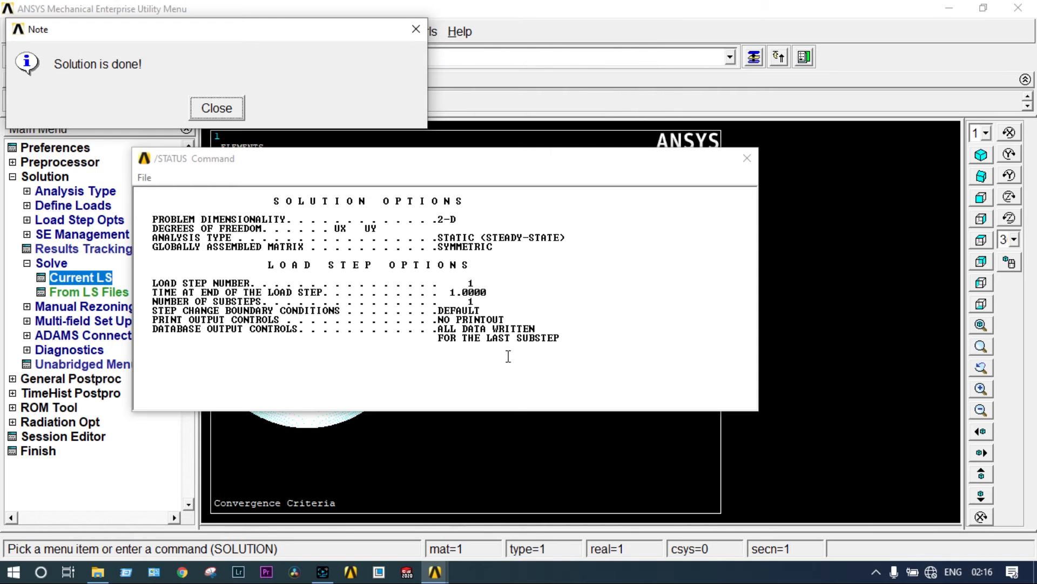
{"action": "left_click", "coordinate": [230, 114]}
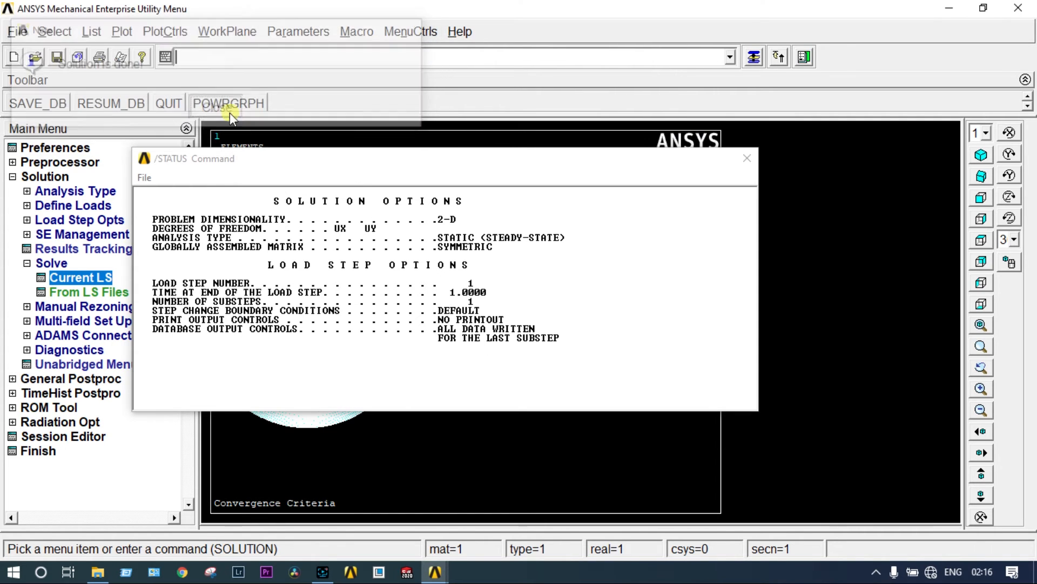
{"action": "left_click", "coordinate": [747, 158]}
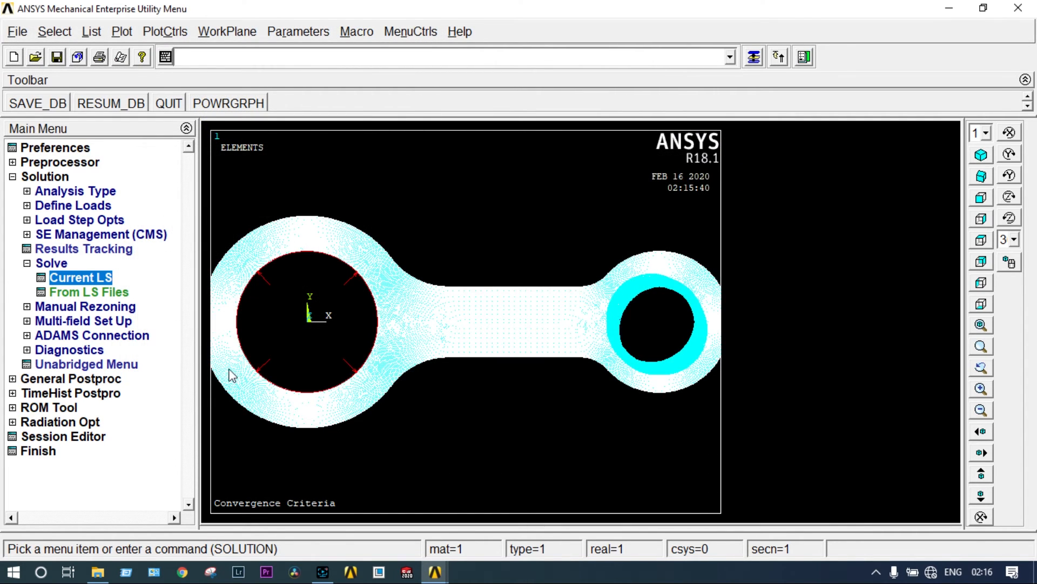
- Plot the nodal von Mises stress contour of the connecting rod with the deformed shape only
{"action": "left_click", "coordinate": [94, 378]}
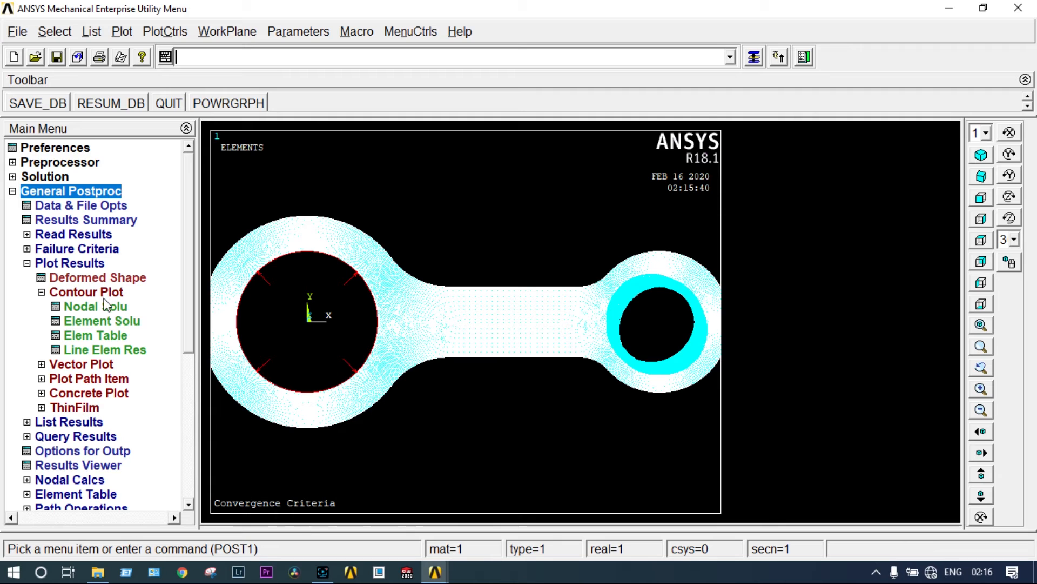
{"action": "left_click", "coordinate": [107, 308]}
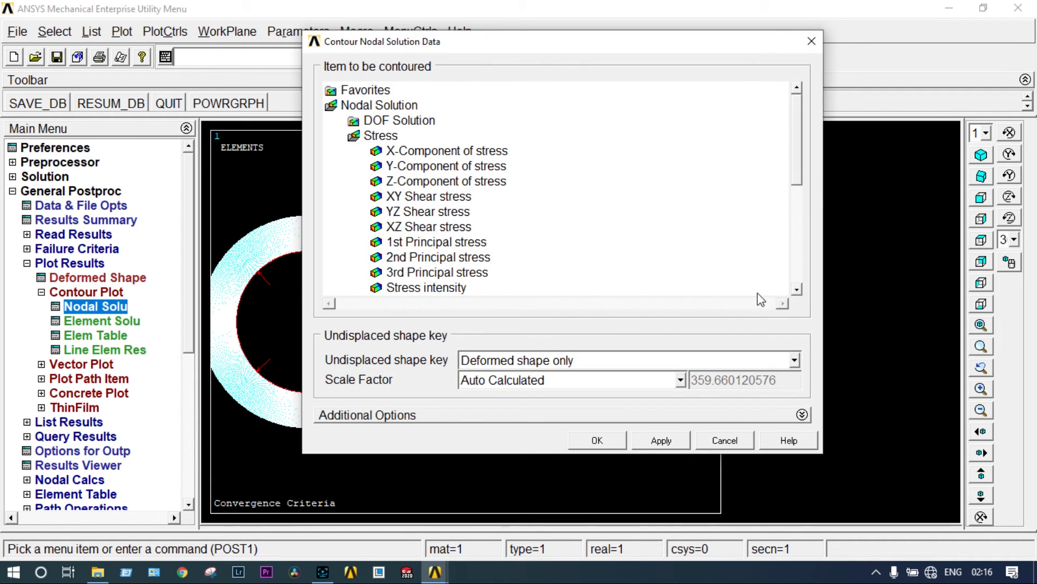
{"action": "left_click", "coordinate": [797, 290]}
{"action": "left_click", "coordinate": [608, 443]}
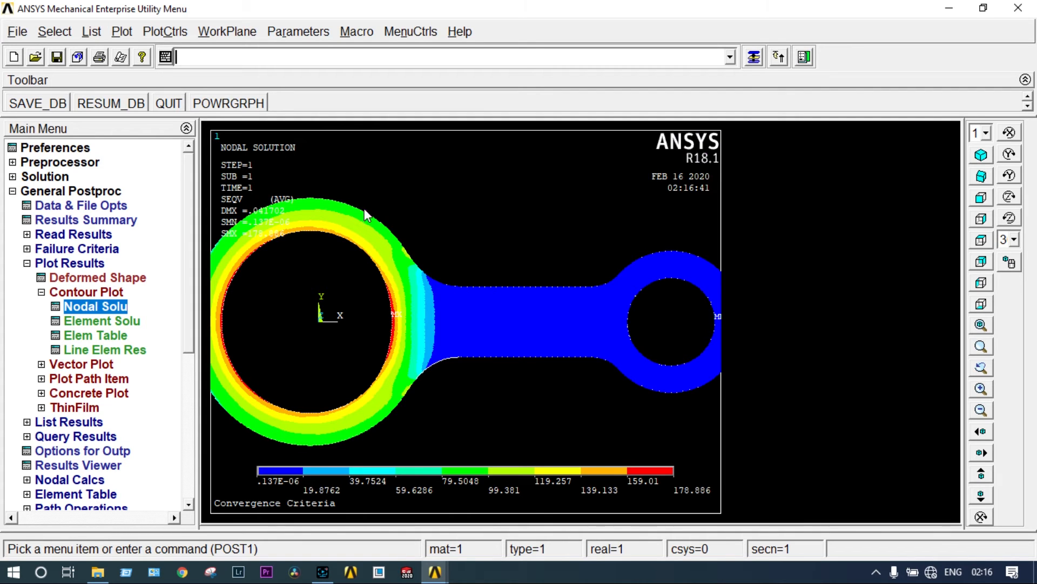
{"action": "left_click", "coordinate": [163, 36]}
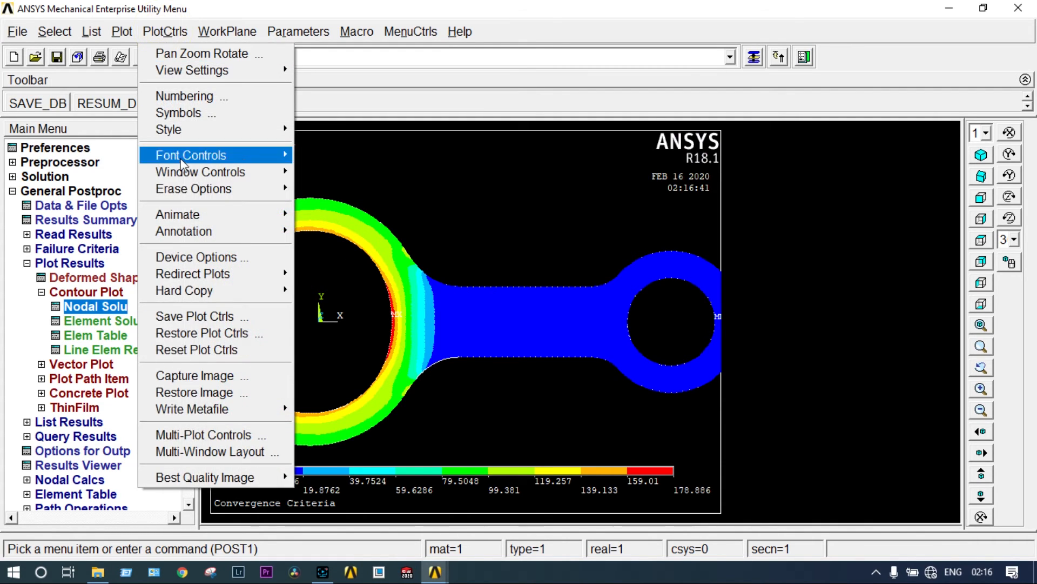
{"action": "mouse_move", "coordinate": [207, 416]}
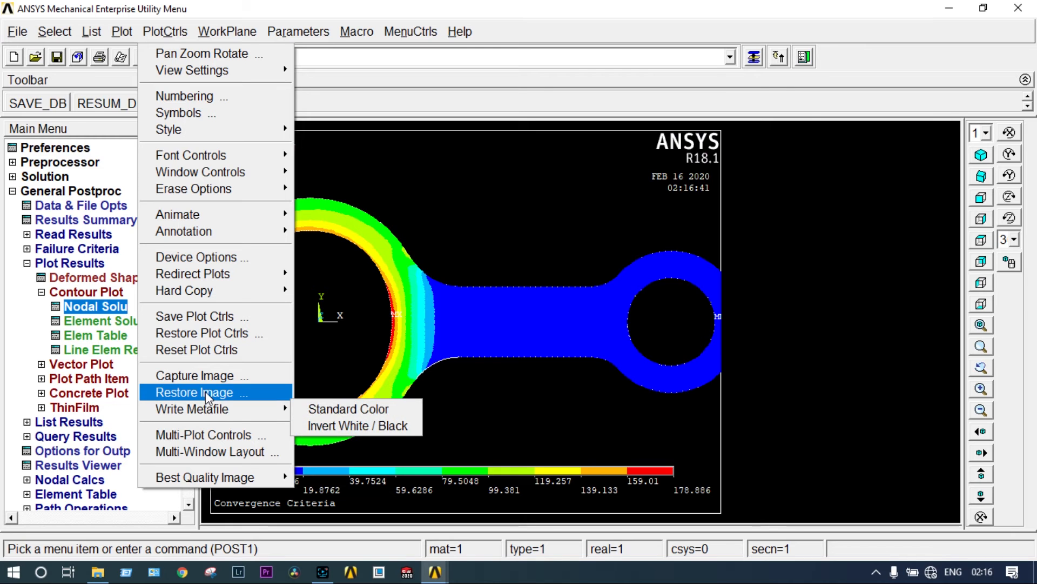
{"action": "left_click", "coordinate": [211, 378]}
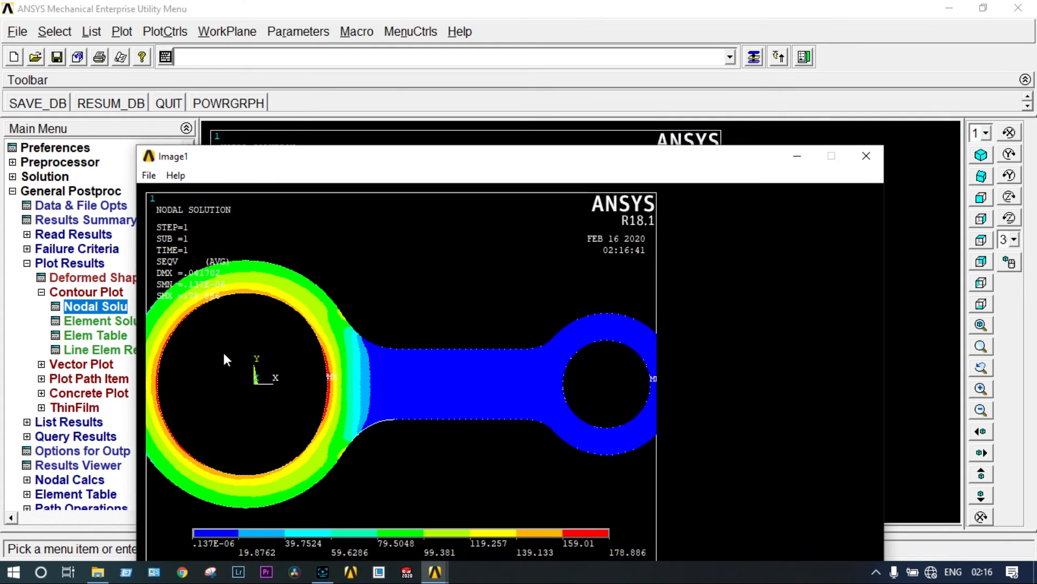
{"action": "left_click", "coordinate": [149, 175]}
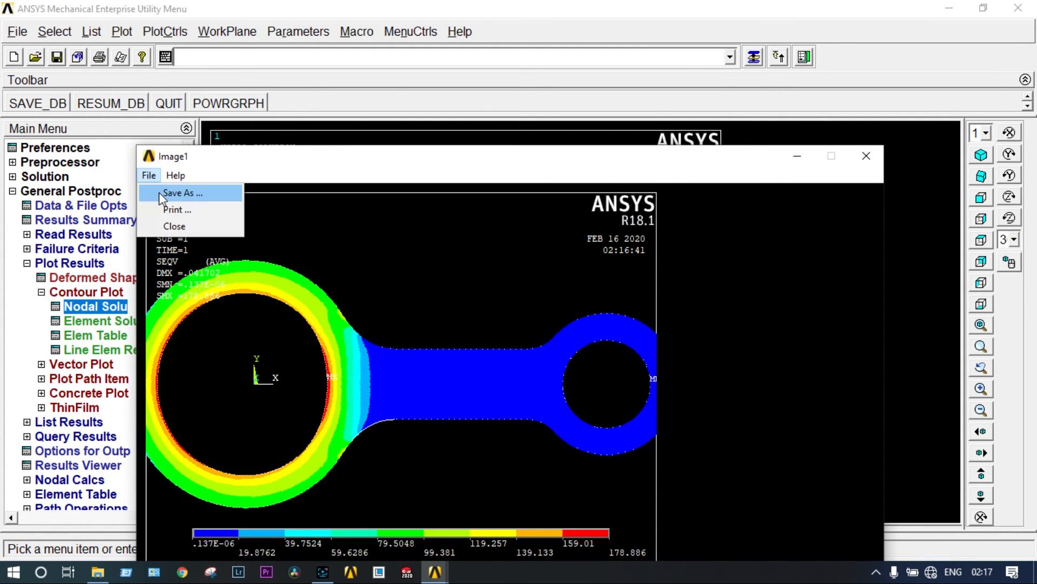
{"action": "left_click", "coordinate": [158, 192]}
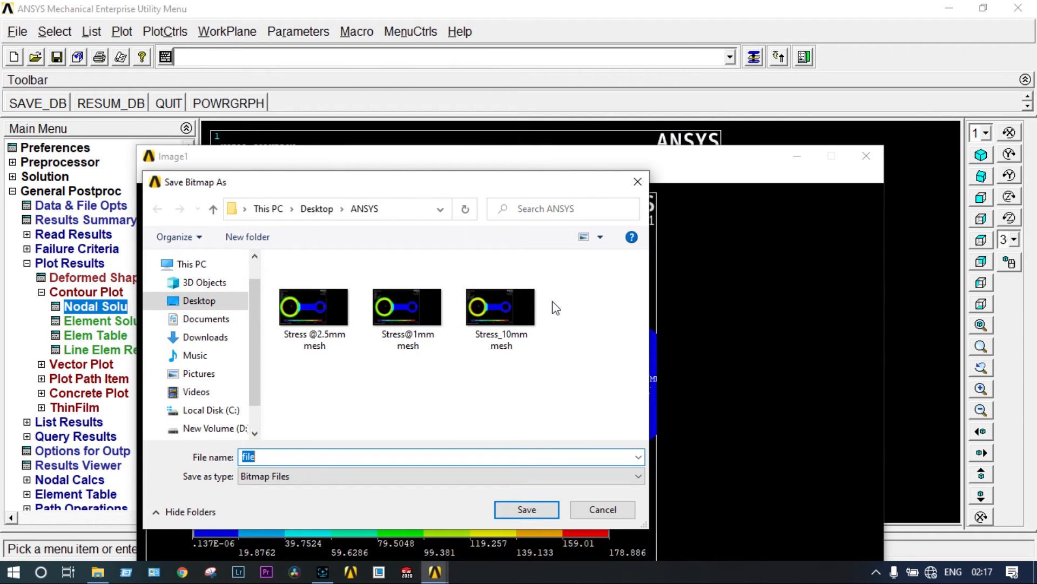
{"action": "type", "text": "Stres"}
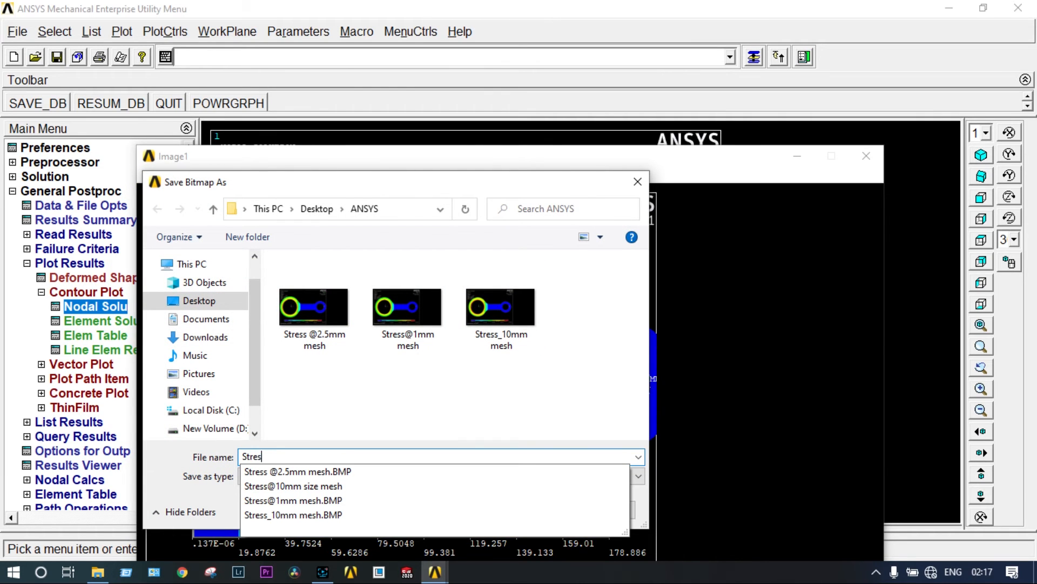
{"action": "type", "text": "s@0."}
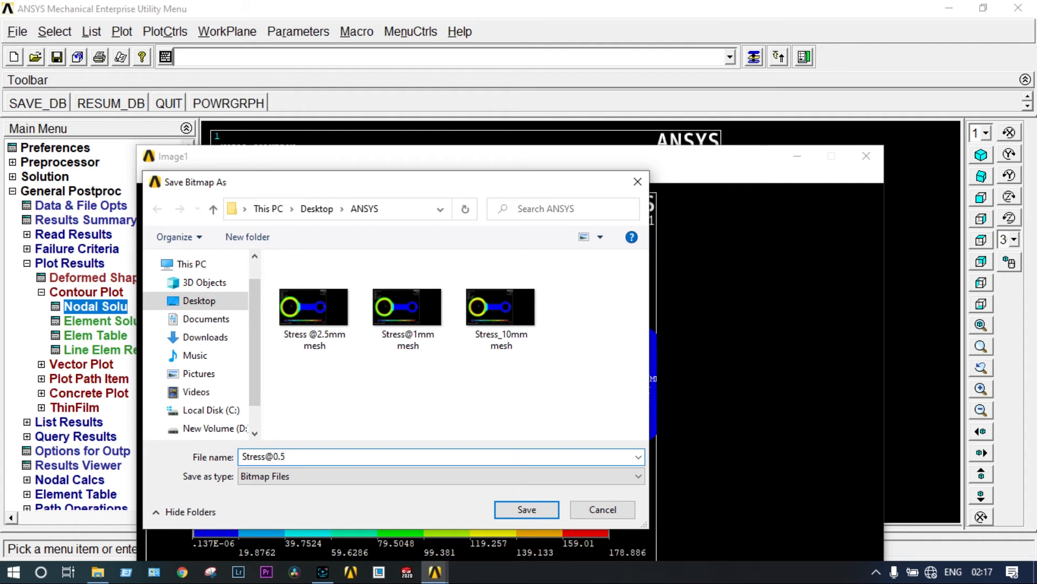
{"action": "type", "text": "5mm mesh"}
{"action": "left_click", "coordinate": [530, 510]}
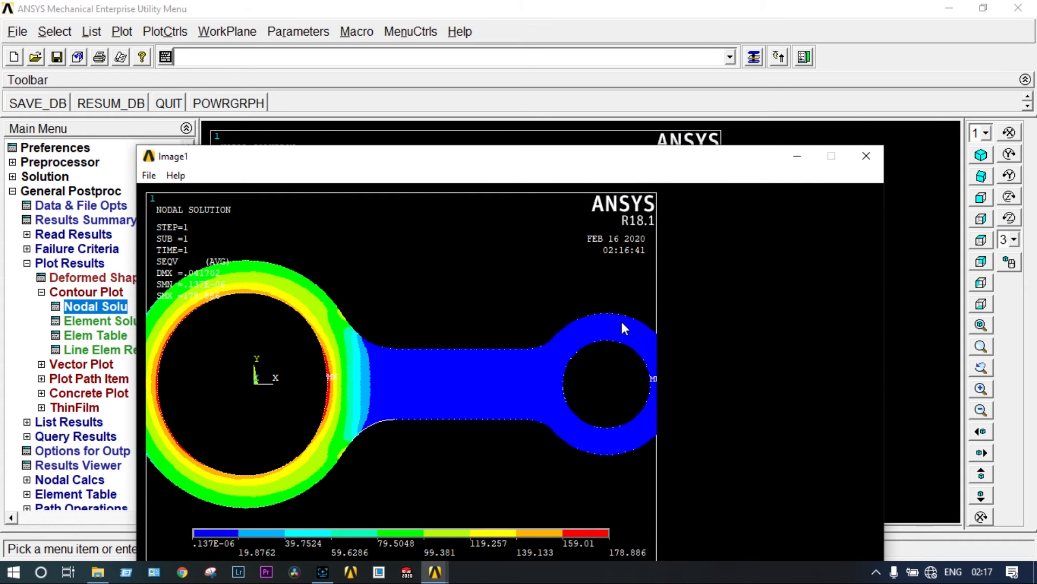
{"action": "left_click", "coordinate": [866, 155]}
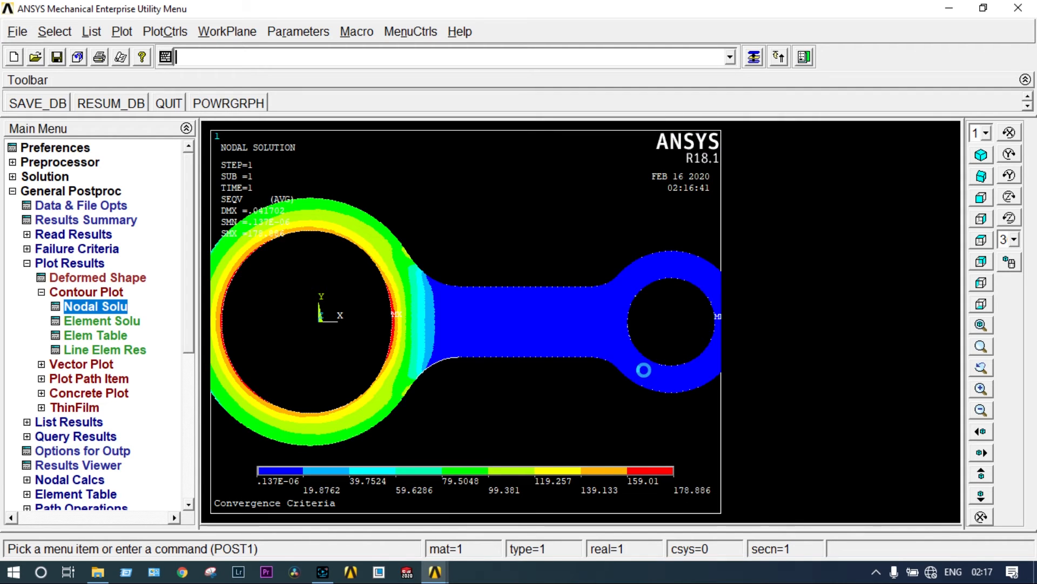
- Open the saved "Stress@1mm mesh" image from the ANSYS folder to compare its maximum stress, and close it and the folder
{"action": "scroll", "coordinate": [643, 369], "scroll_direction": "down", "scroll_amount": 1}
{"action": "scroll", "coordinate": [643, 369], "scroll_direction": "up", "scroll_amount": 1}
{"action": "scroll", "coordinate": [643, 369], "scroll_direction": "up", "scroll_amount": 1}
{"action": "scroll", "coordinate": [644, 370], "scroll_direction": "down", "scroll_amount": 1}
{"action": "scroll", "coordinate": [644, 369], "scroll_direction": "up", "scroll_amount": 1}
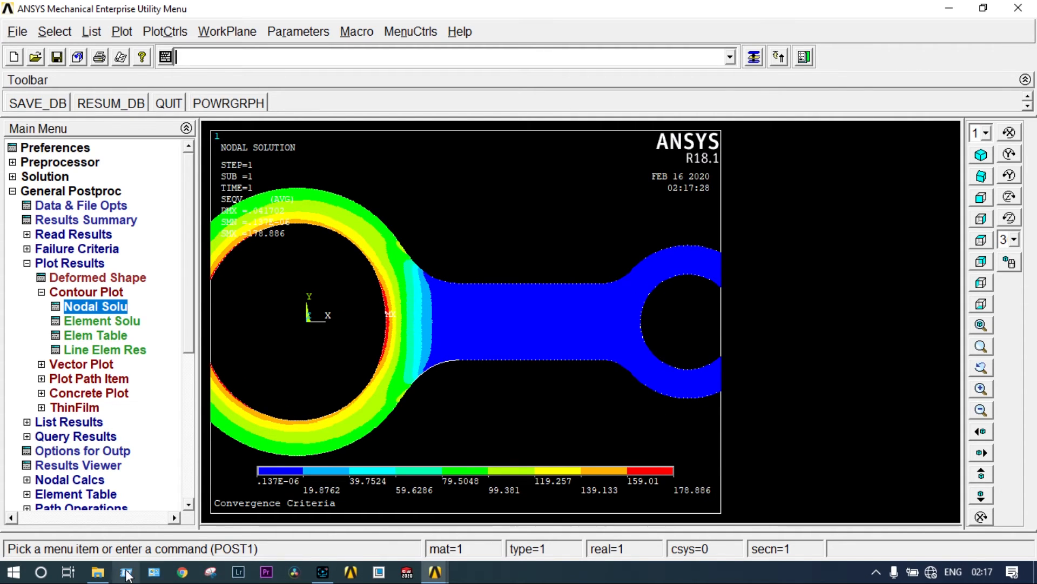
{"action": "left_click", "coordinate": [98, 571]}
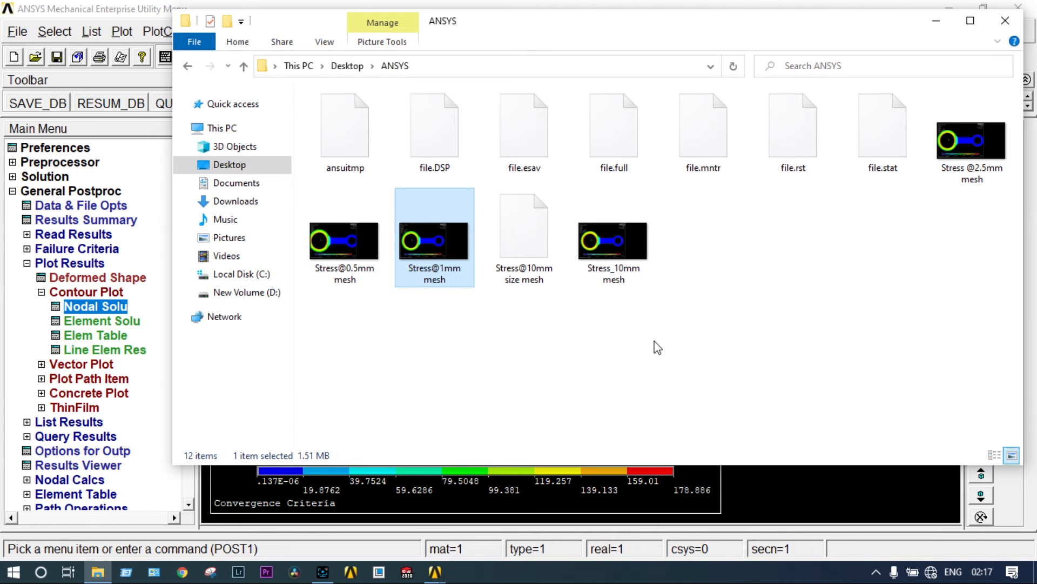
{"action": "left_click", "coordinate": [432, 255]}
{"action": "double_click", "coordinate": [432, 254]}
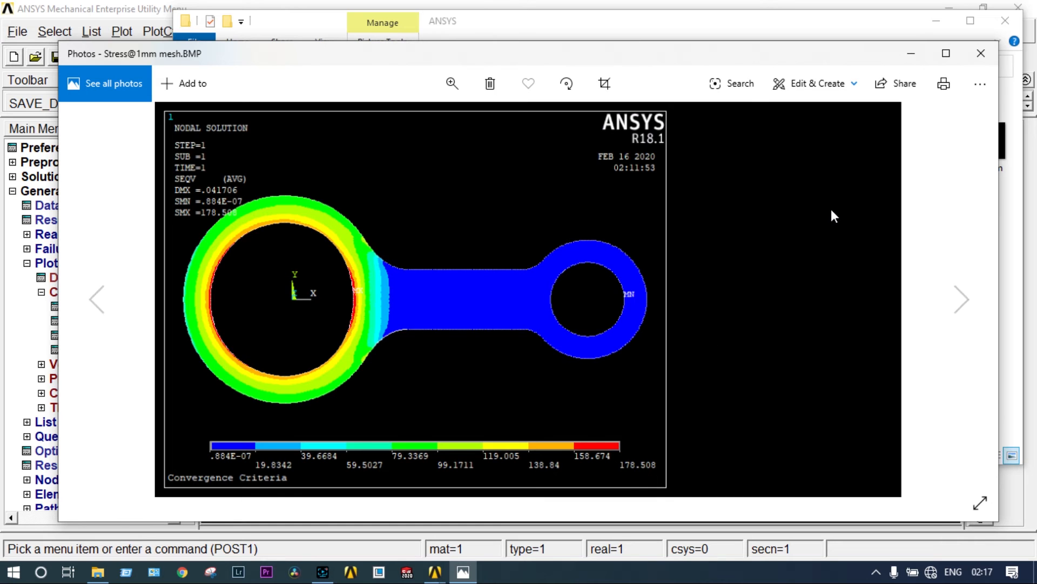
{"action": "left_click", "coordinate": [982, 53]}
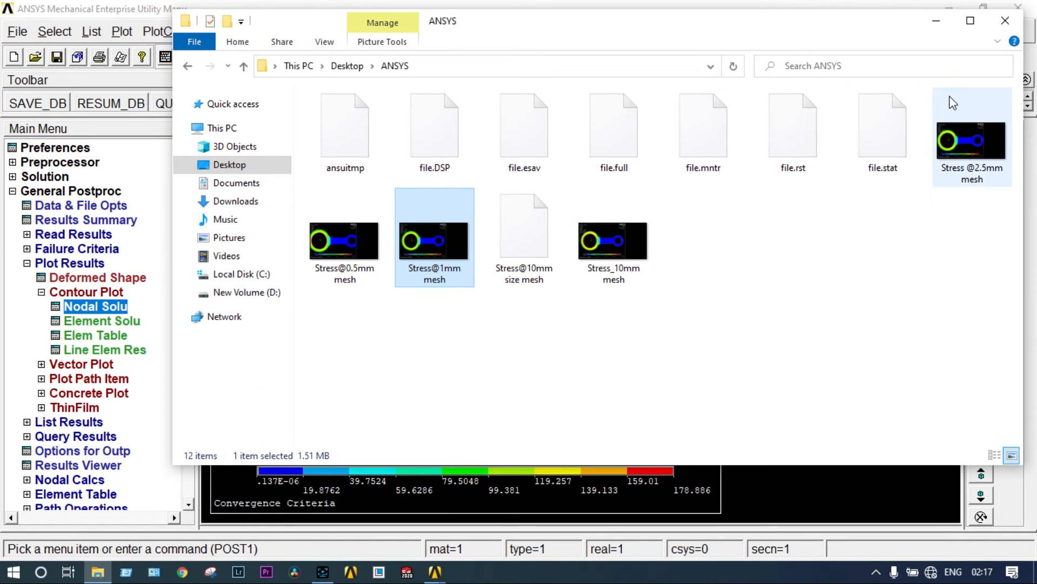
{"action": "left_click", "coordinate": [1004, 20]}
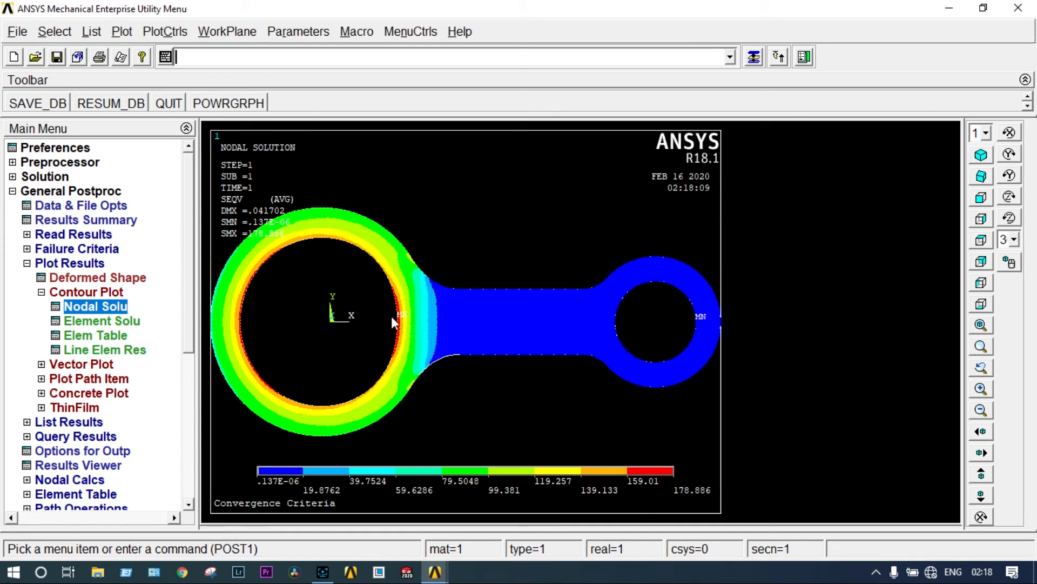
- List the nodal solution's von Mises and principal stresses and go to the minimum and maximum values at the end
{"action": "left_click", "coordinate": [26, 263]}
{"action": "left_click", "coordinate": [57, 278]}
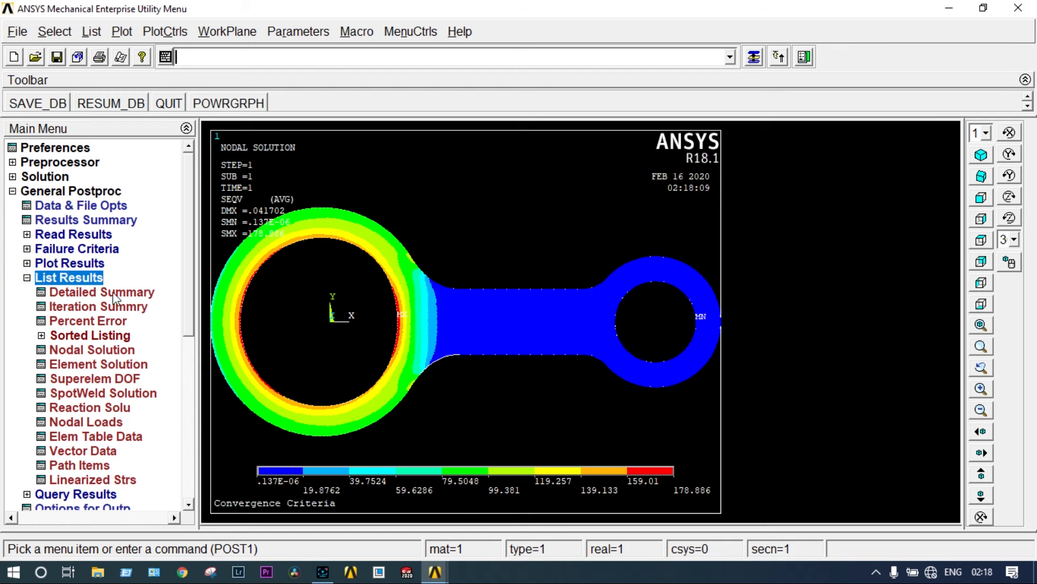
{"action": "left_click", "coordinate": [106, 349]}
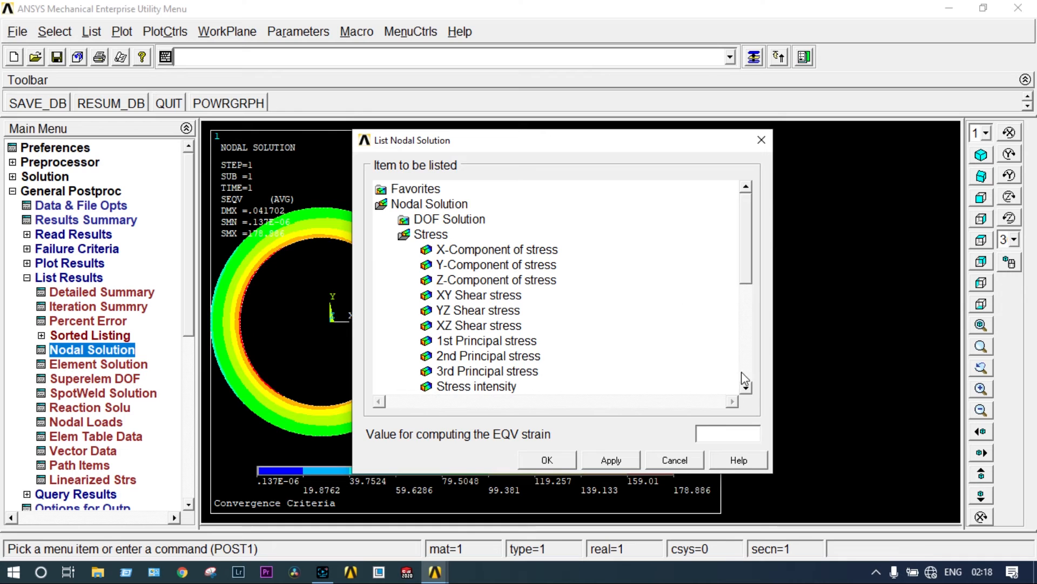
{"action": "left_click", "coordinate": [746, 387]}
{"action": "left_click", "coordinate": [562, 456]}
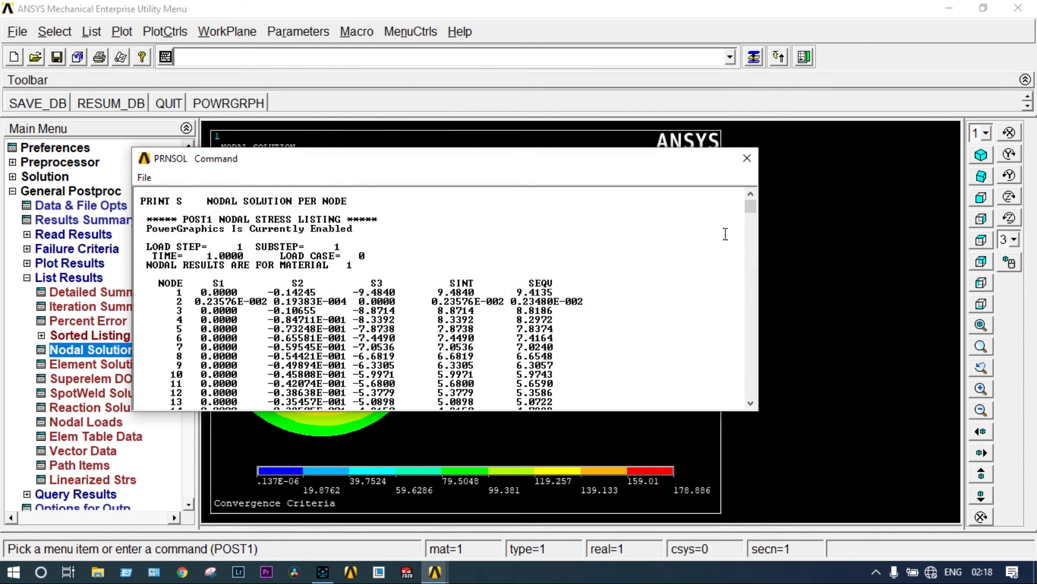
{"action": "left_click_drag", "start_coordinate": [750, 212], "coordinate": [752, 401]}
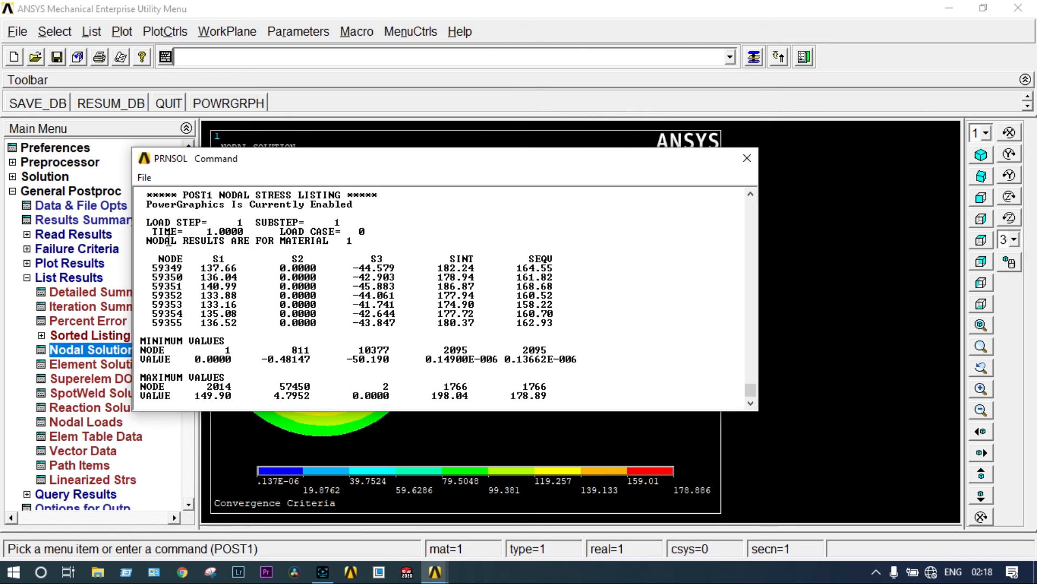
{"action": "left_click", "coordinate": [144, 177]}
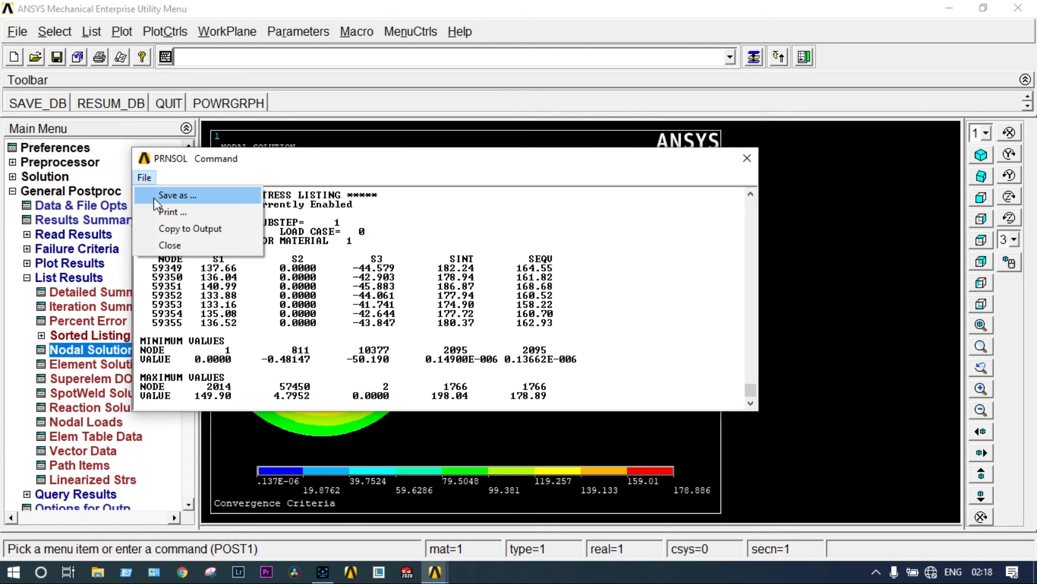
{"action": "left_click", "coordinate": [160, 197]}
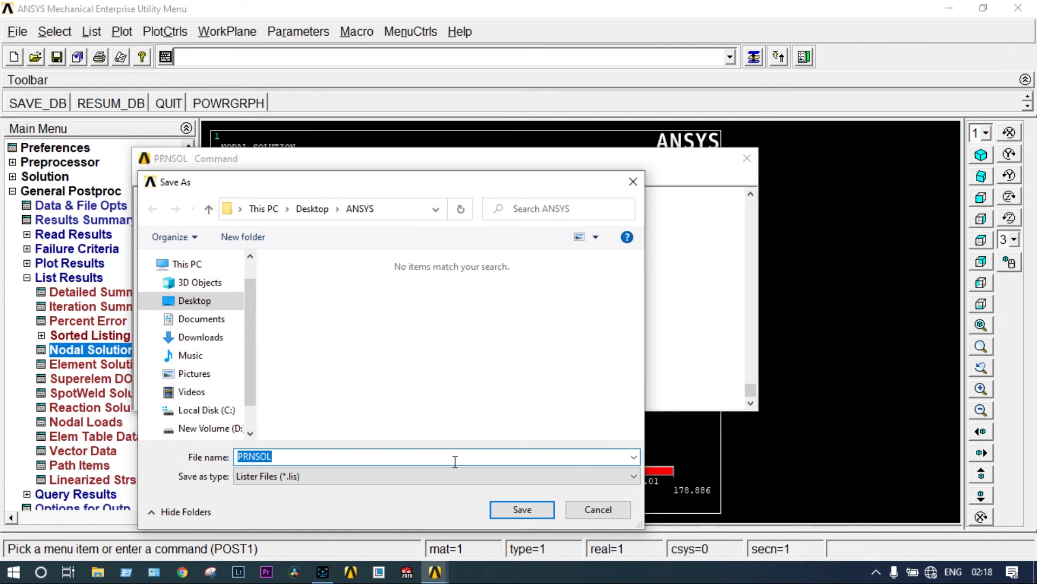
{"action": "type", "text": "Stress"}
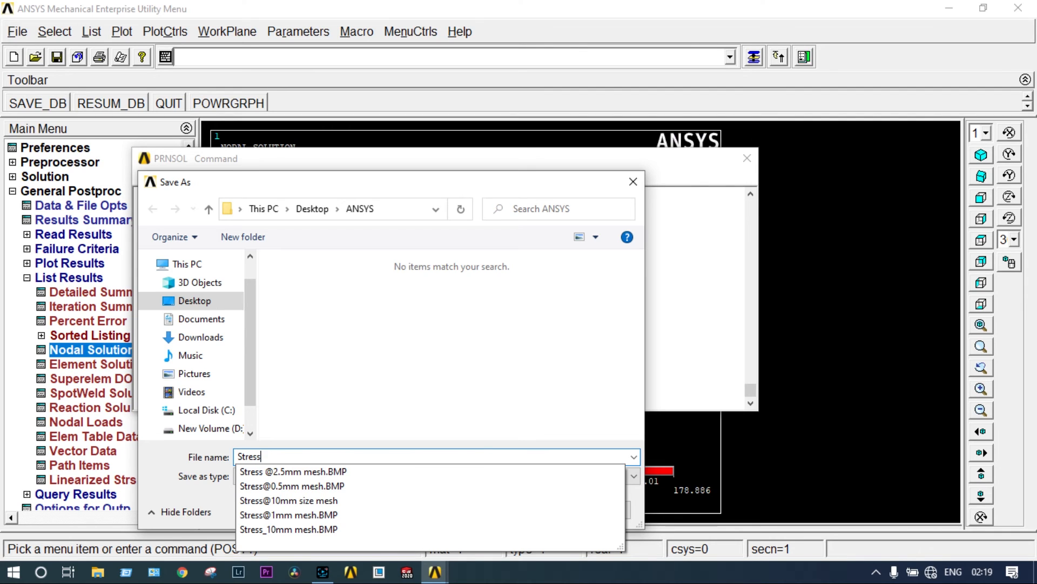
{"action": "type", "text": "@@"}
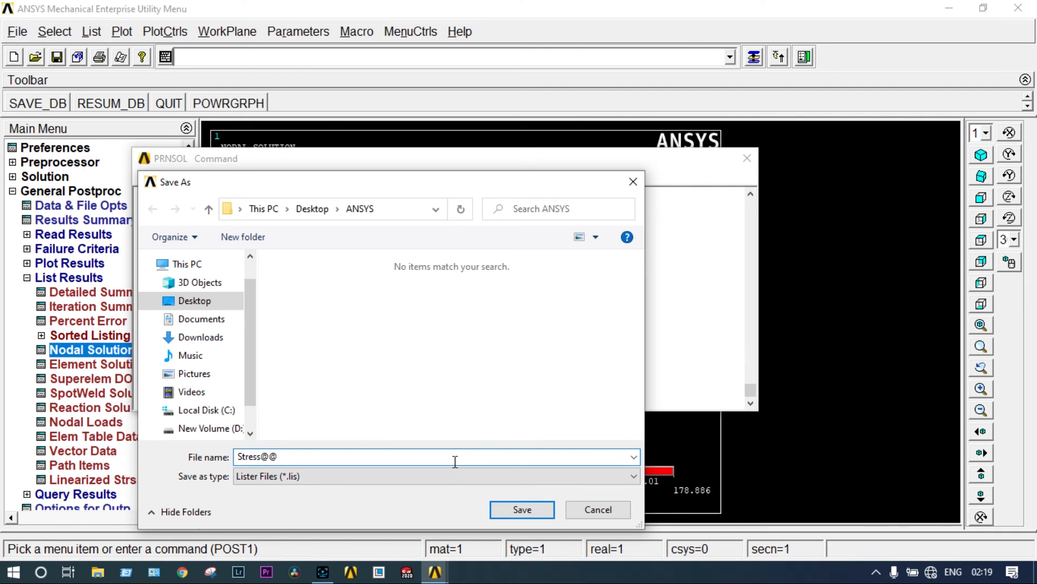
{"action": "key", "text": "BackSpace"}
{"action": "type", "text": "0"}
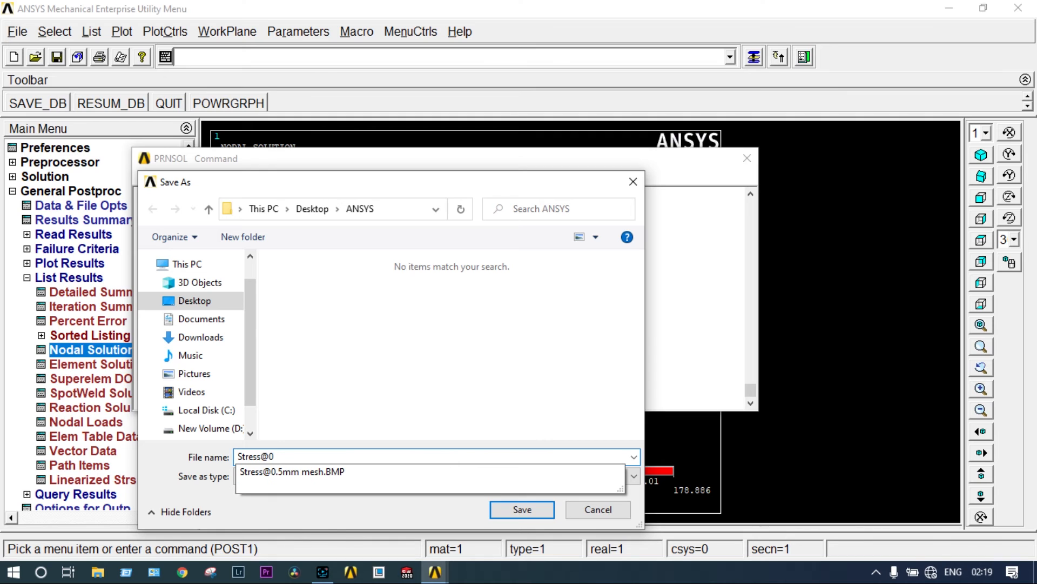
{"action": "type", "text": ".5mm mesh"}
{"action": "left_click", "coordinate": [536, 507]}
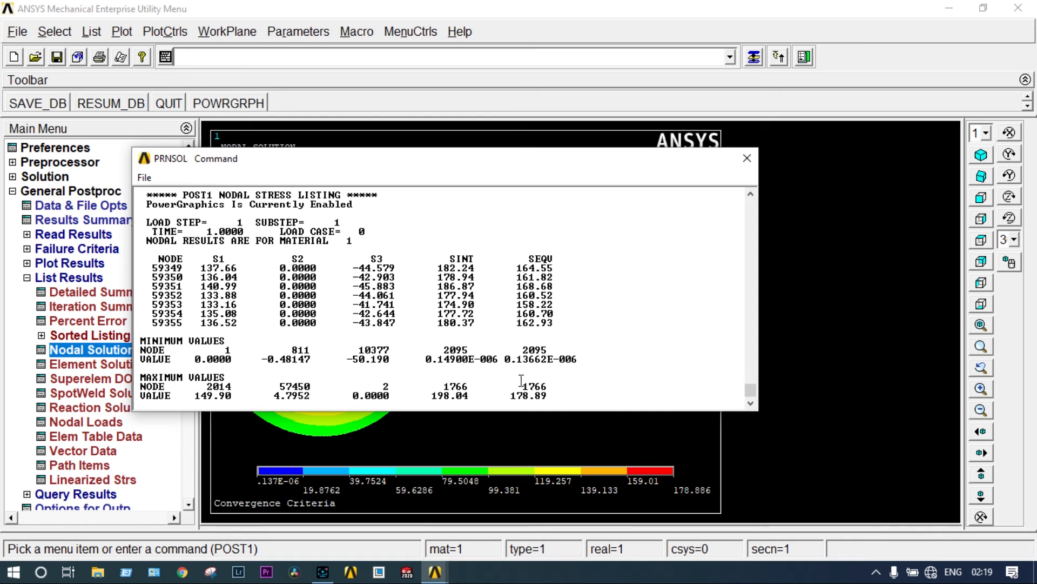
{"action": "left_click", "coordinate": [746, 157]}
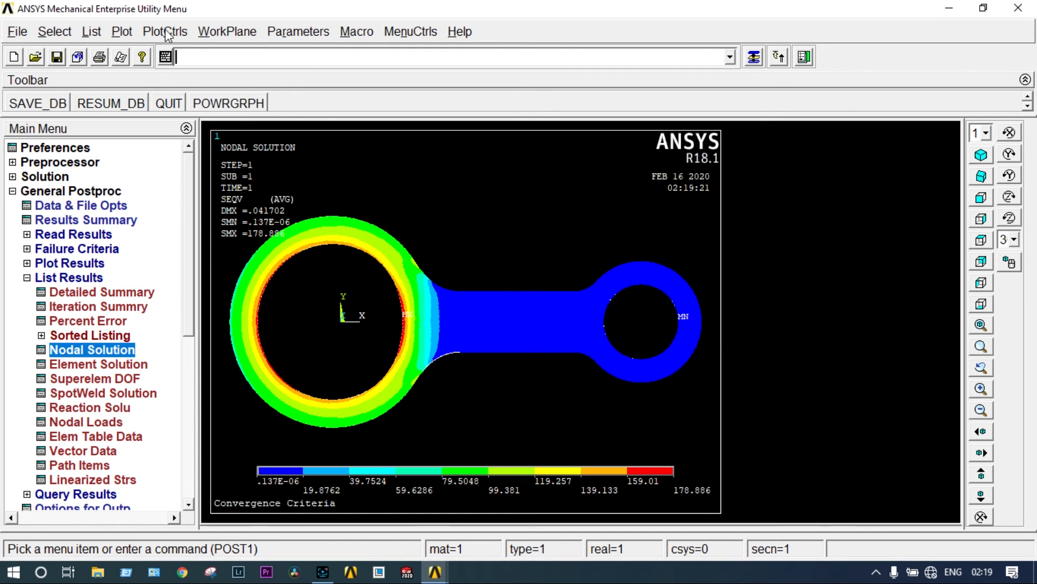
- Plot the model's nodes and box-zoom on the inner edge of the big end's hole, on the side facing the shank
{"action": "left_click", "coordinate": [122, 32]}
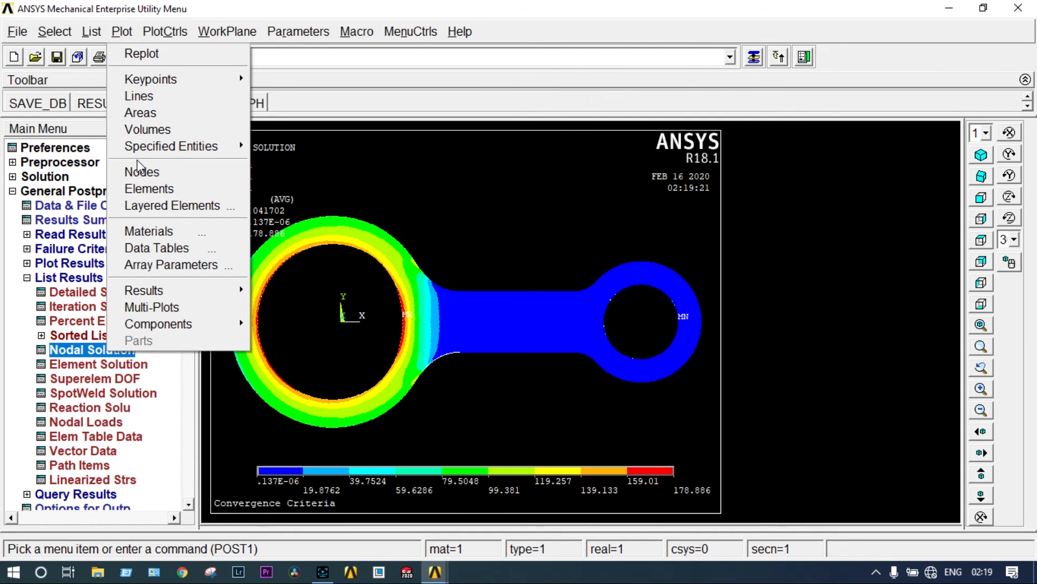
{"action": "left_click", "coordinate": [138, 173]}
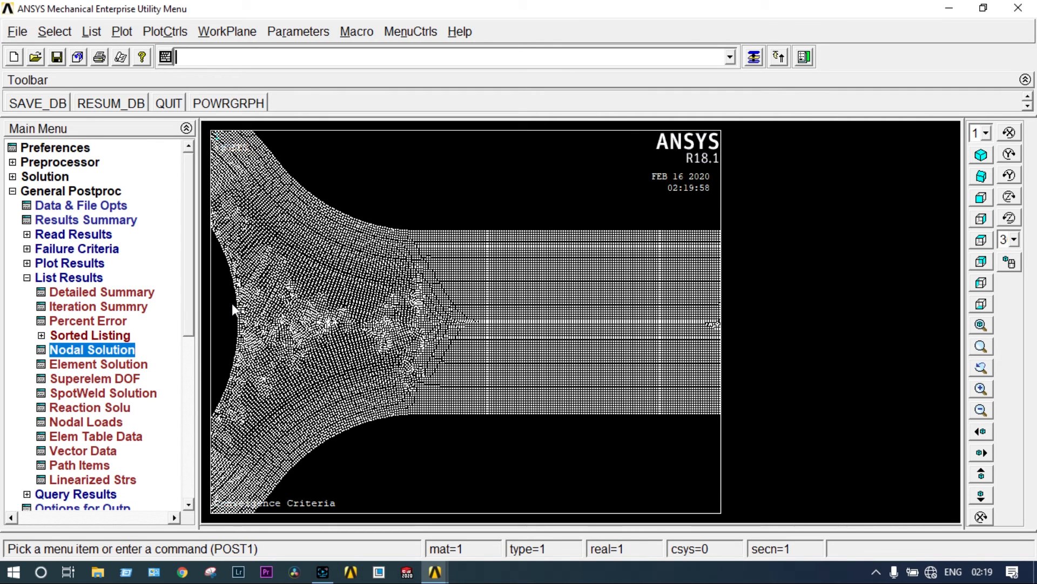
{"action": "scroll", "coordinate": [232, 303], "scroll_direction": "down", "scroll_amount": 3}
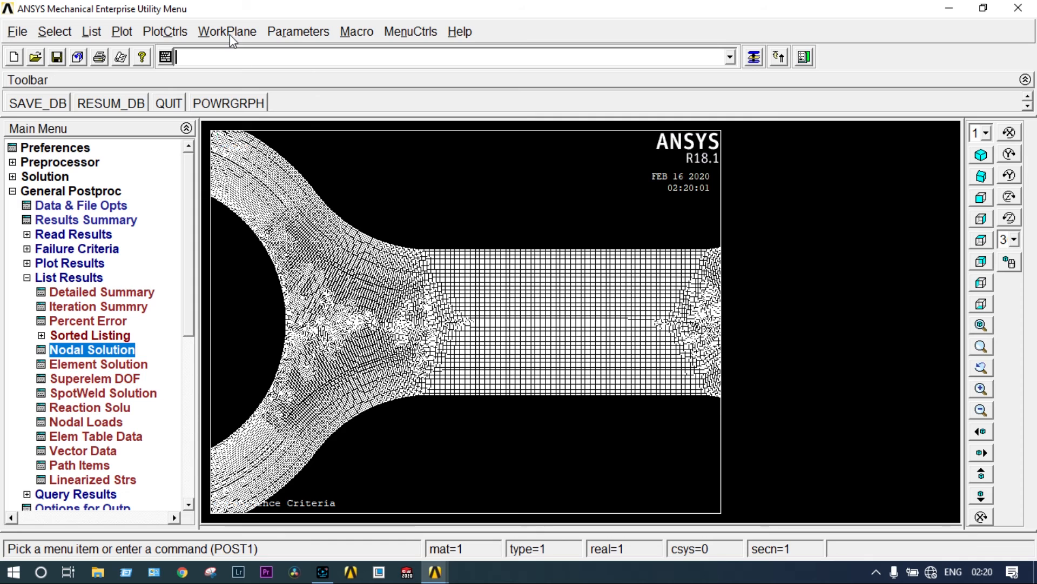
{"action": "left_click", "coordinate": [176, 30]}
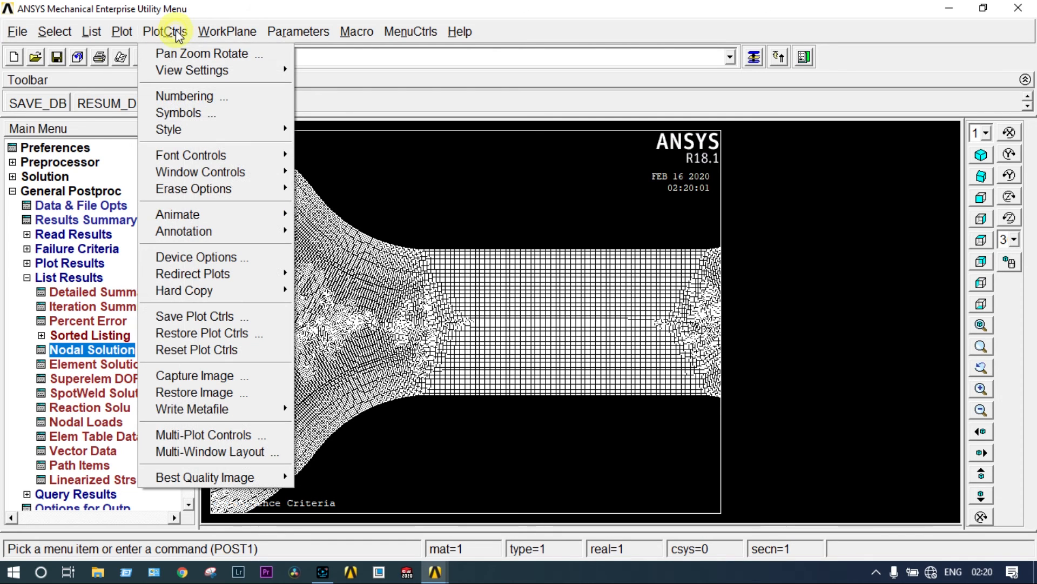
{"action": "left_click", "coordinate": [178, 54]}
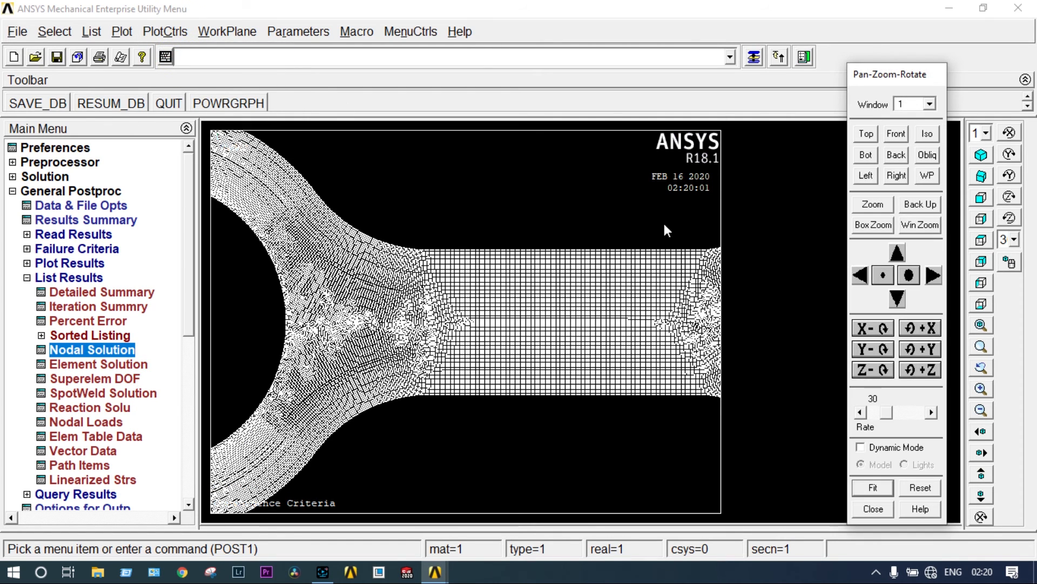
{"action": "left_click", "coordinate": [873, 224]}
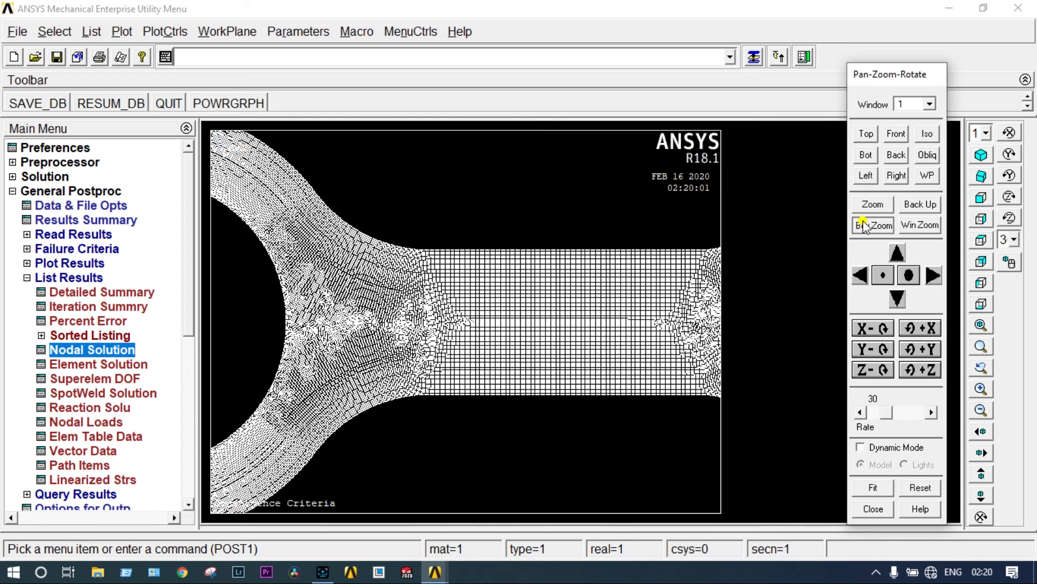
{"action": "left_click", "coordinate": [265, 266]}
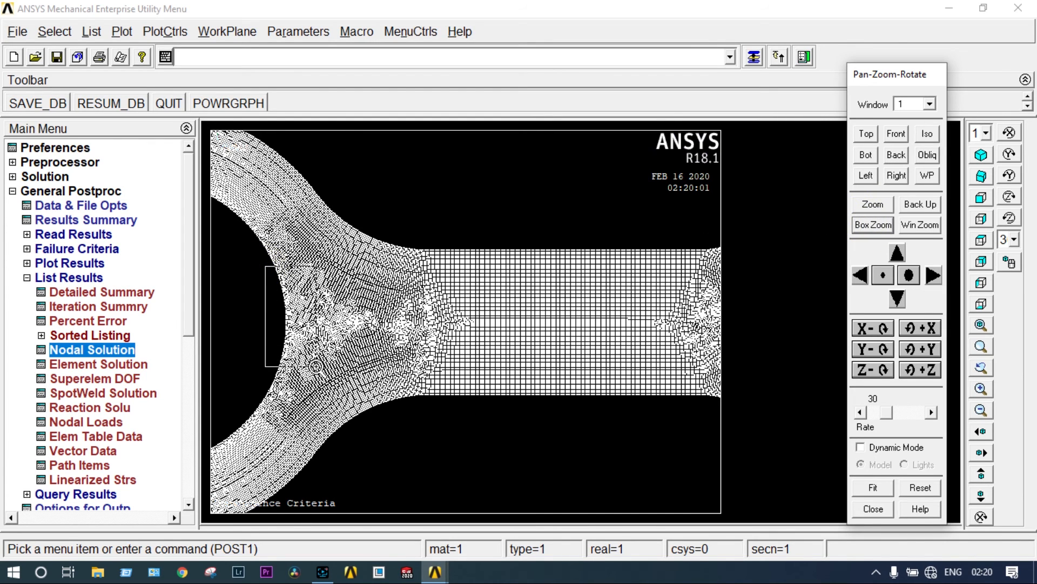
{"action": "left_click", "coordinate": [316, 367]}
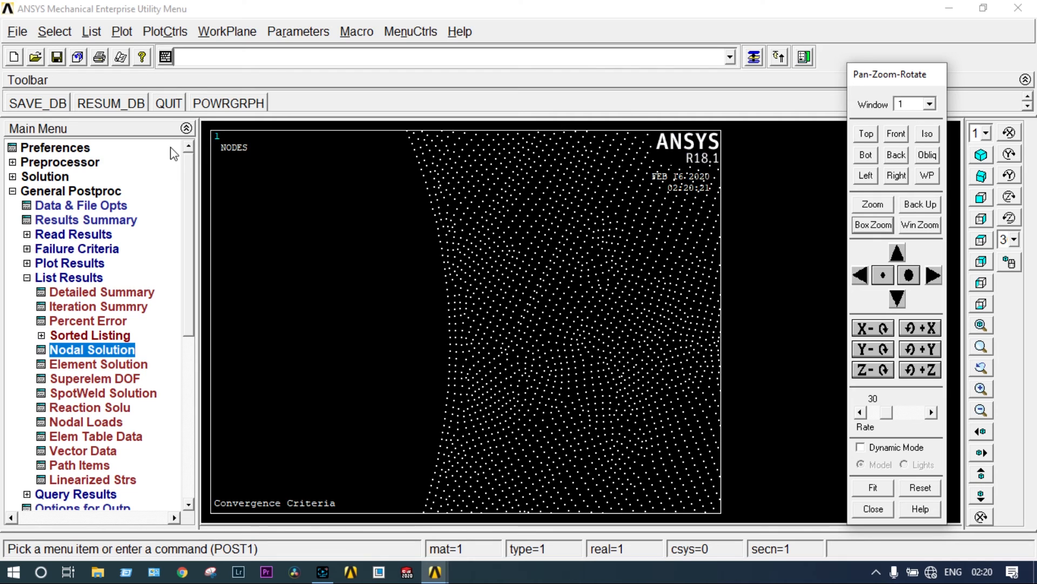
- Turn on node numbers in the node plot and examine the nodes along the big end hole's inner edge
{"action": "left_click", "coordinate": [123, 34]}
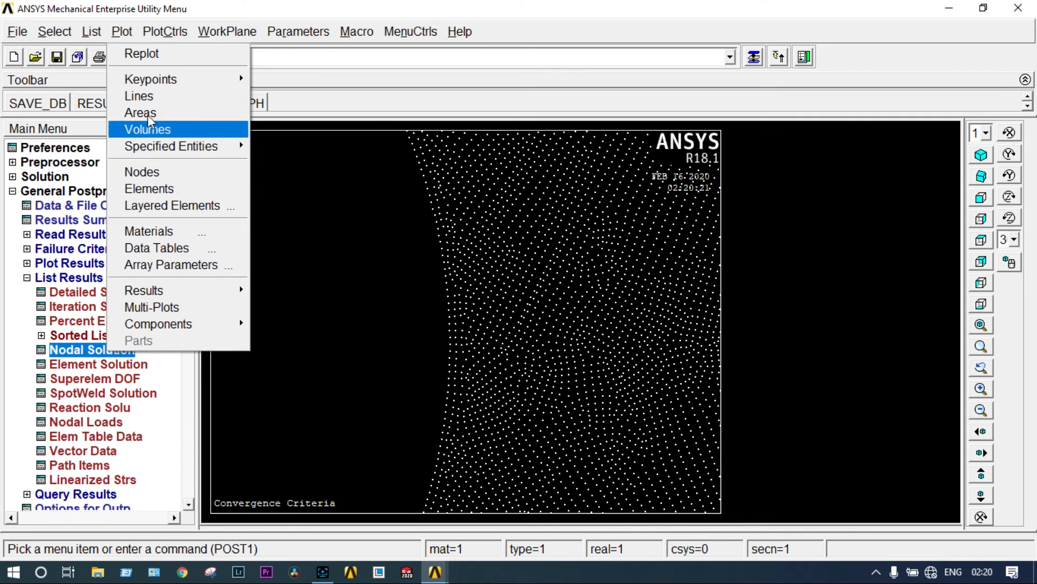
{"action": "left_click", "coordinate": [156, 34]}
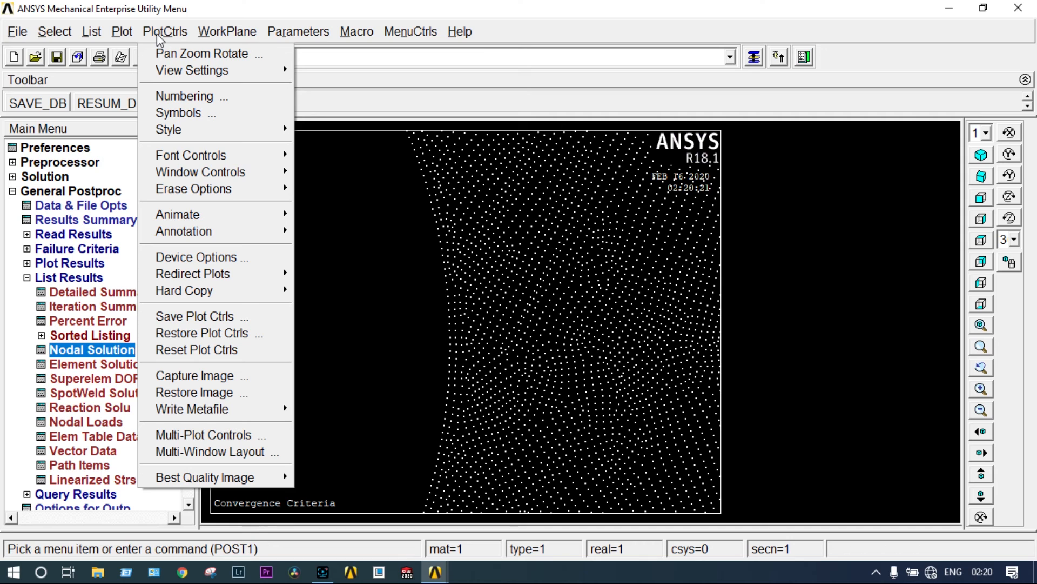
{"action": "left_click", "coordinate": [176, 95]}
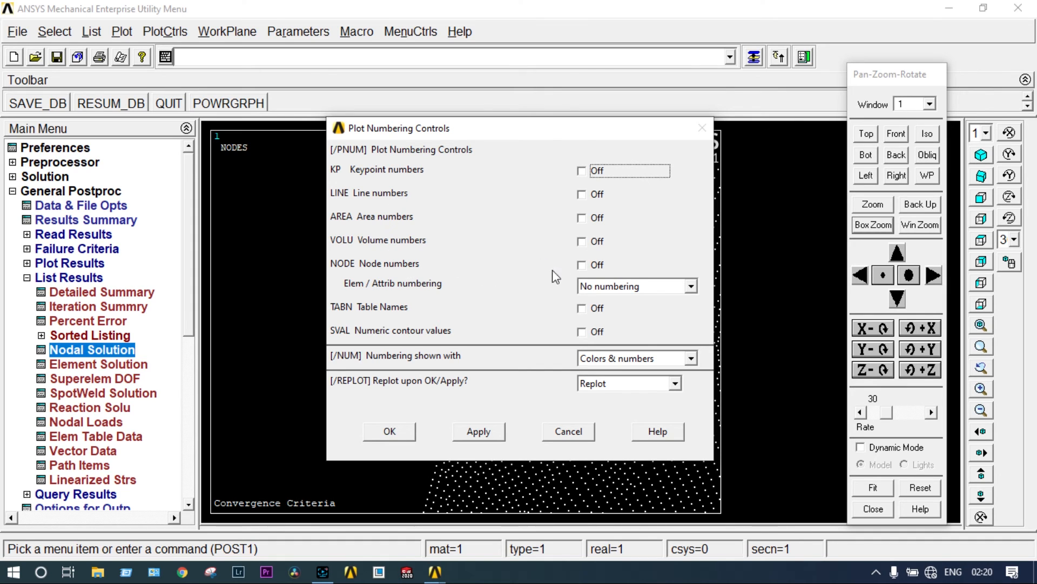
{"action": "left_click", "coordinate": [582, 264]}
{"action": "left_click", "coordinate": [405, 432]}
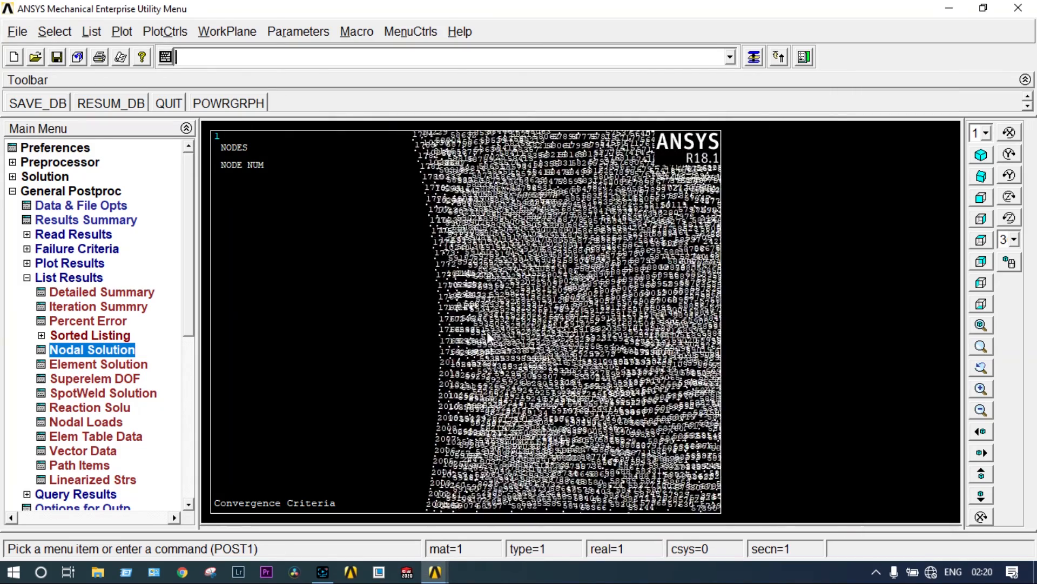
{"action": "scroll", "coordinate": [487, 332], "scroll_direction": "up", "scroll_amount": 3}
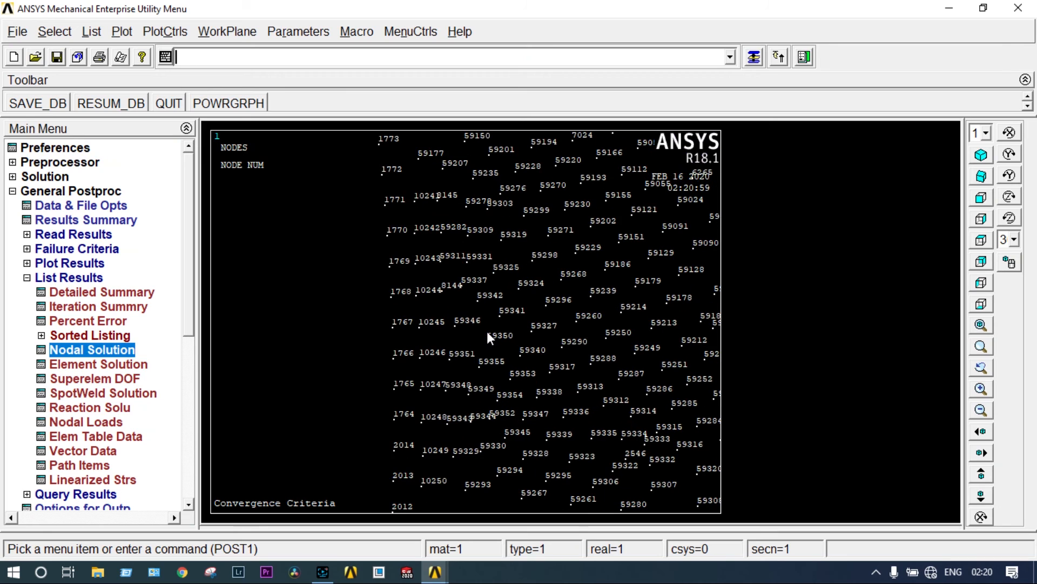
{"action": "scroll", "coordinate": [488, 332], "scroll_direction": "up", "scroll_amount": 2}
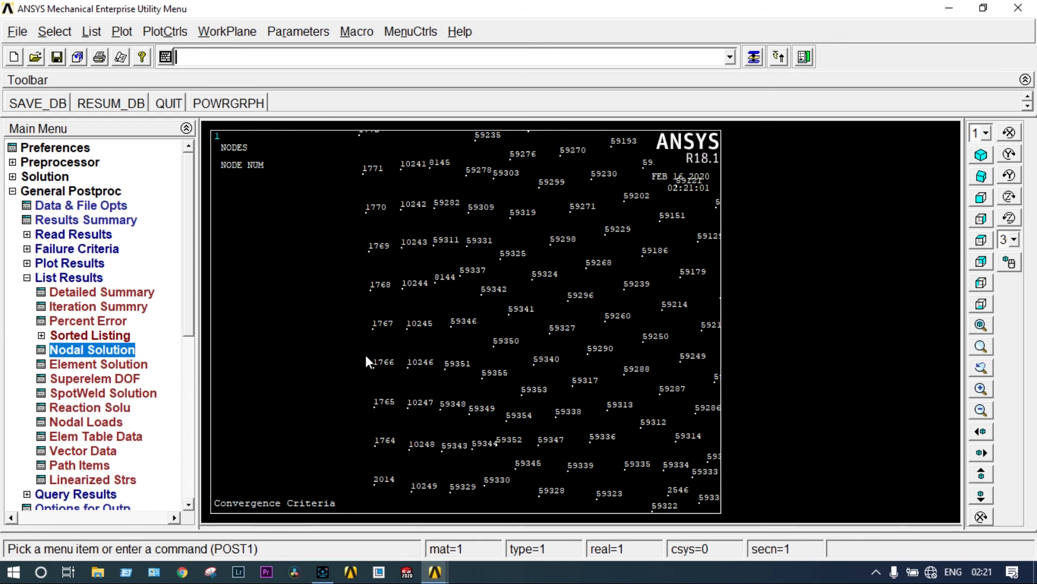
{"action": "scroll", "coordinate": [400, 354], "scroll_direction": "up", "scroll_amount": 1}
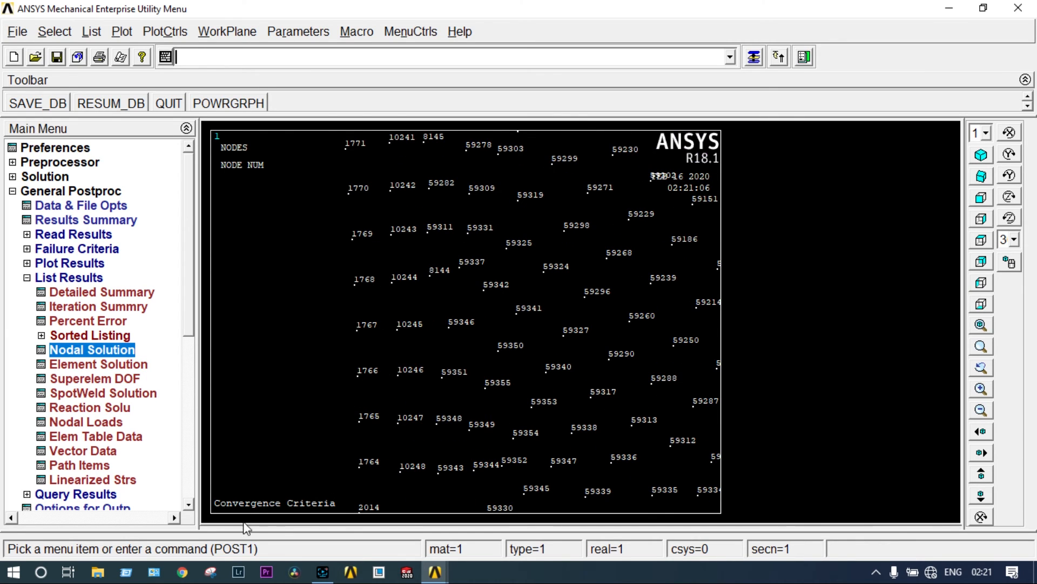
{"action": "left_click", "coordinate": [106, 575]}
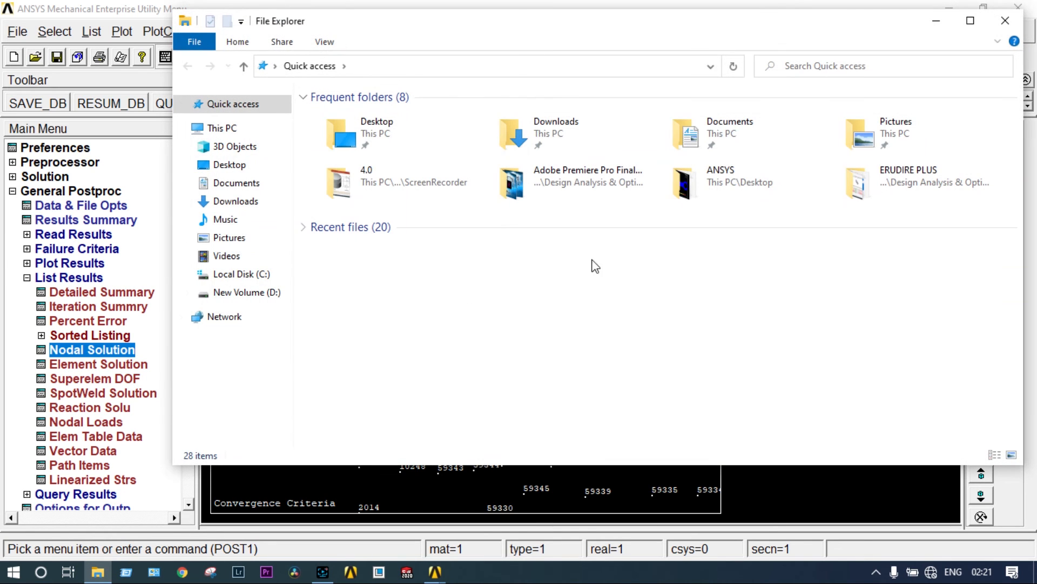
{"action": "left_click", "coordinate": [713, 190]}
{"action": "double_click", "coordinate": [712, 191]}
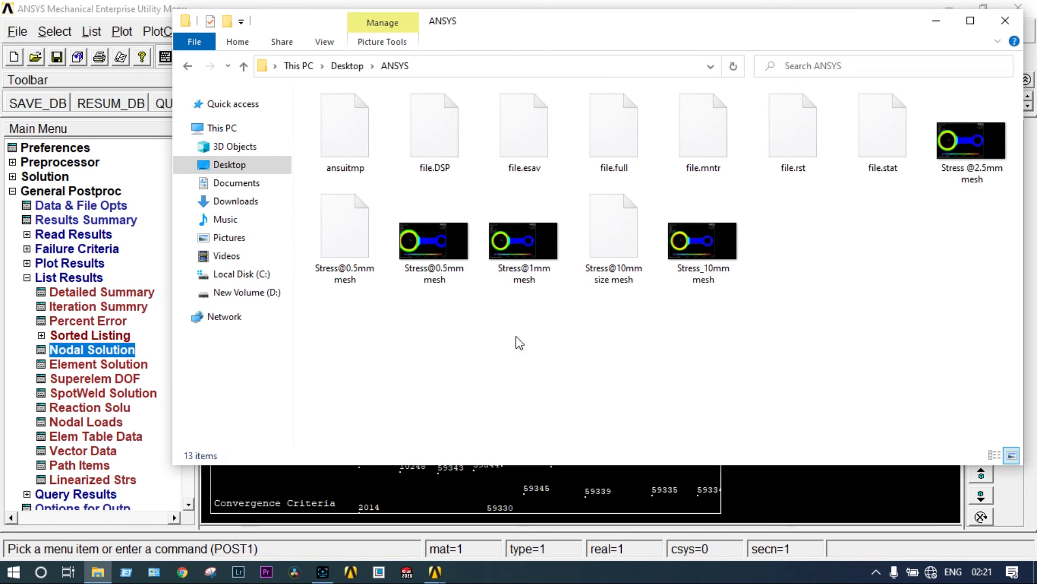
{"action": "double_click", "coordinate": [355, 250]}
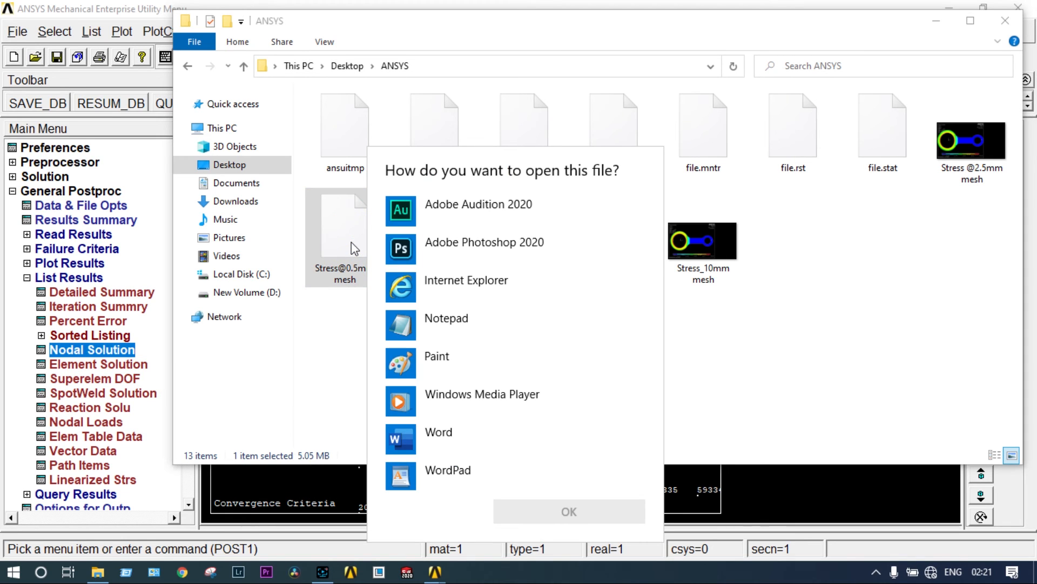
{"action": "left_click", "coordinate": [413, 319]}
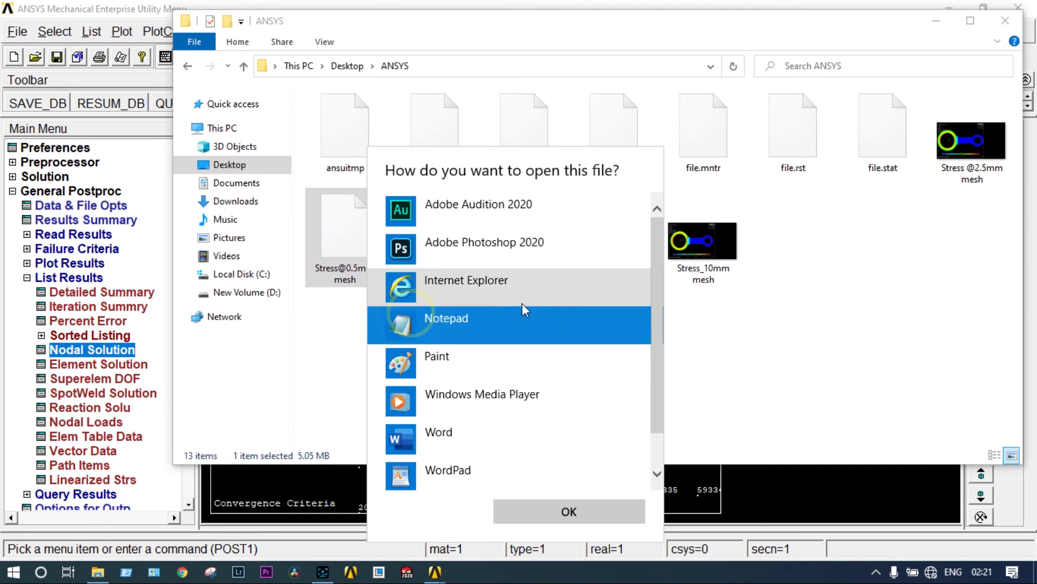
{"action": "left_click", "coordinate": [562, 511]}
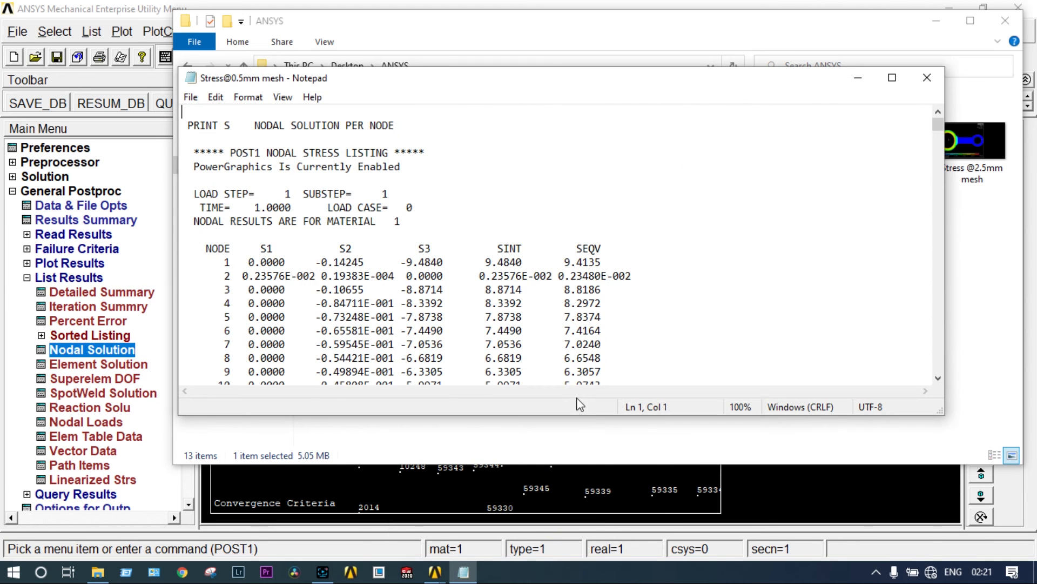
- Go to the minimum and maximum values at the end of the stress listing, and close the file and the folder
{"action": "scroll", "coordinate": [594, 325], "scroll_direction": "down", "scroll_amount": 13}
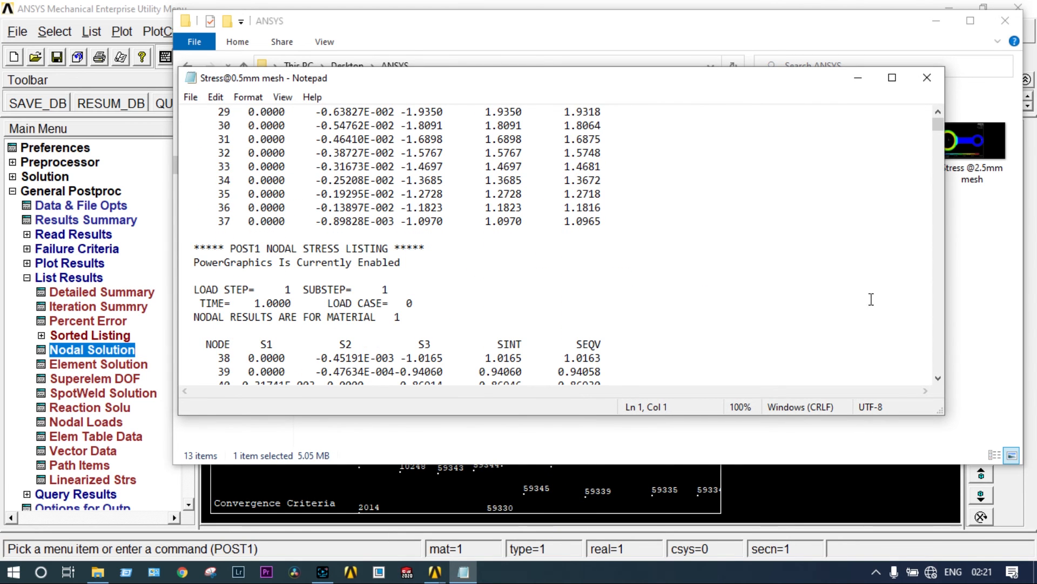
{"action": "left_click_drag", "start_coordinate": [938, 128], "coordinate": [938, 381]}
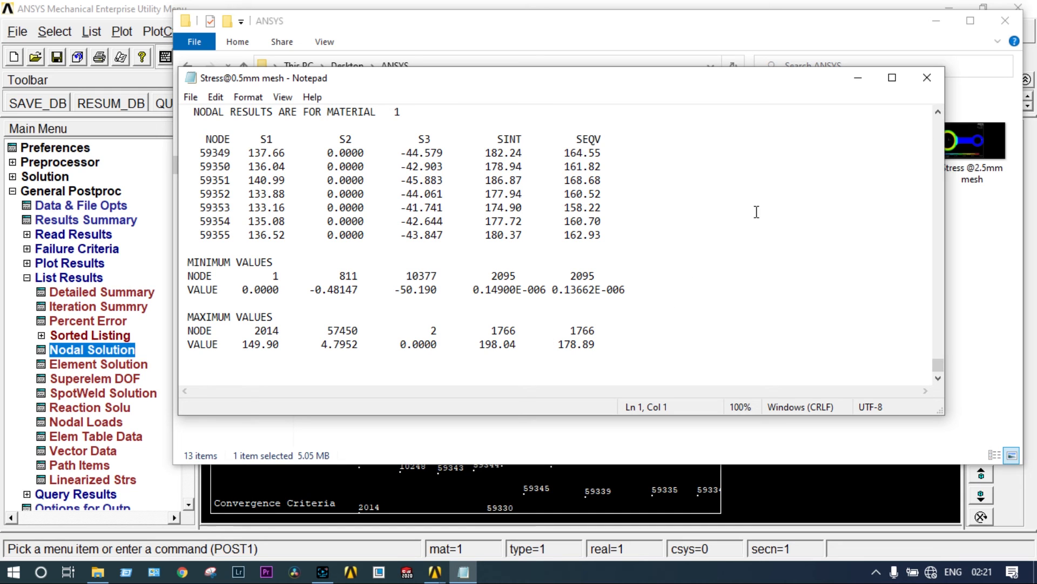
{"action": "left_click", "coordinate": [927, 78]}
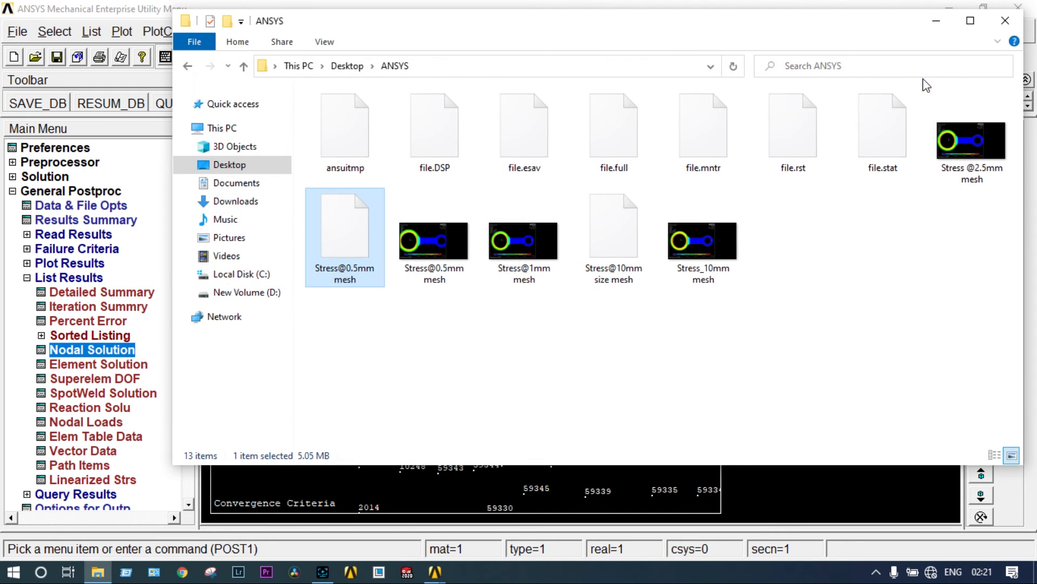
{"action": "left_click", "coordinate": [1005, 21]}
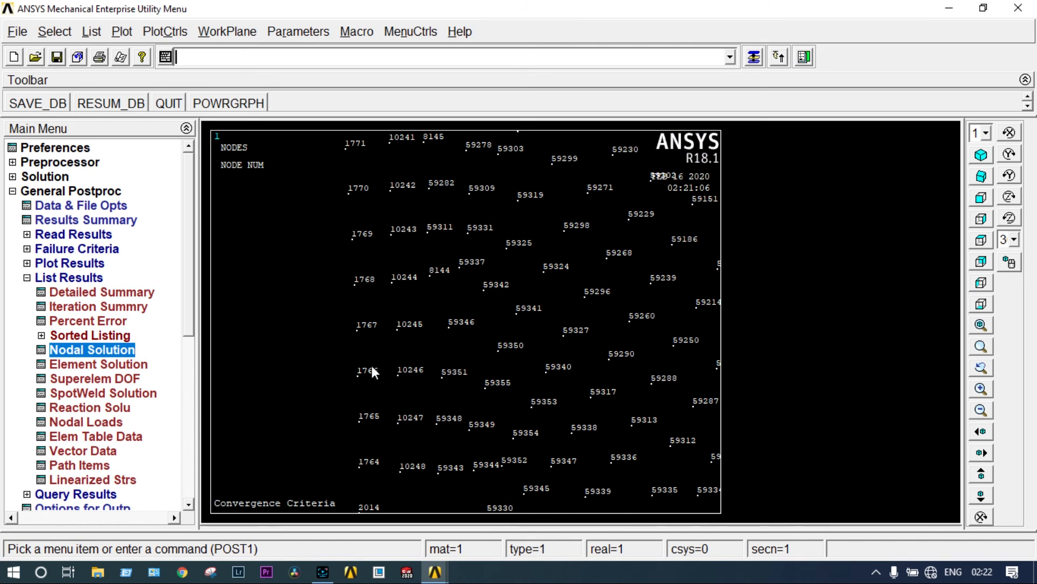
- Examine where node 1766 lies on the inner edge of the big end's hole relative to the rest of the rod
{"action": "scroll", "coordinate": [371, 366], "scroll_direction": "down", "scroll_amount": 3}
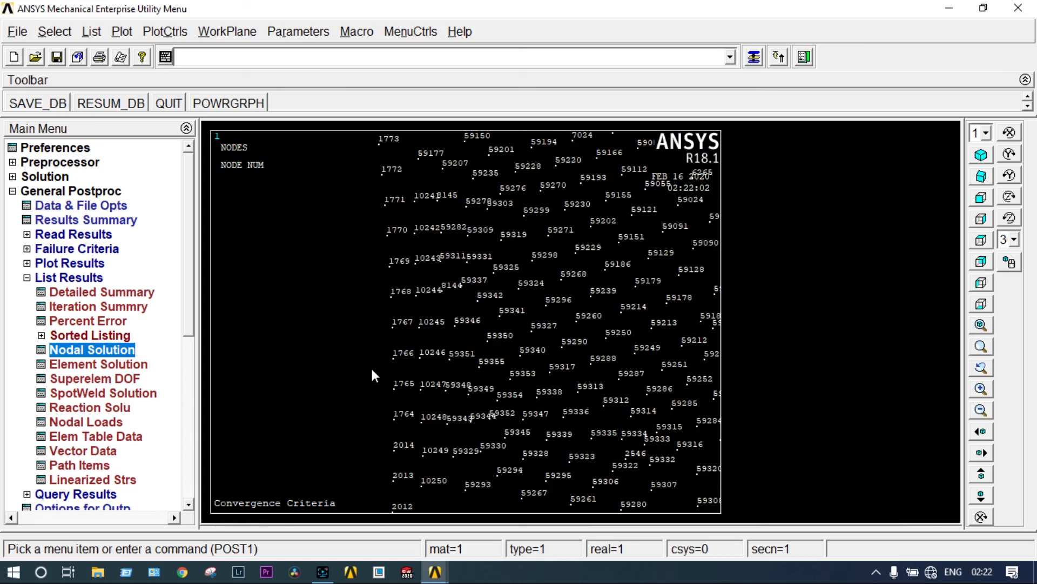
{"action": "scroll", "coordinate": [372, 370], "scroll_direction": "down", "scroll_amount": 4}
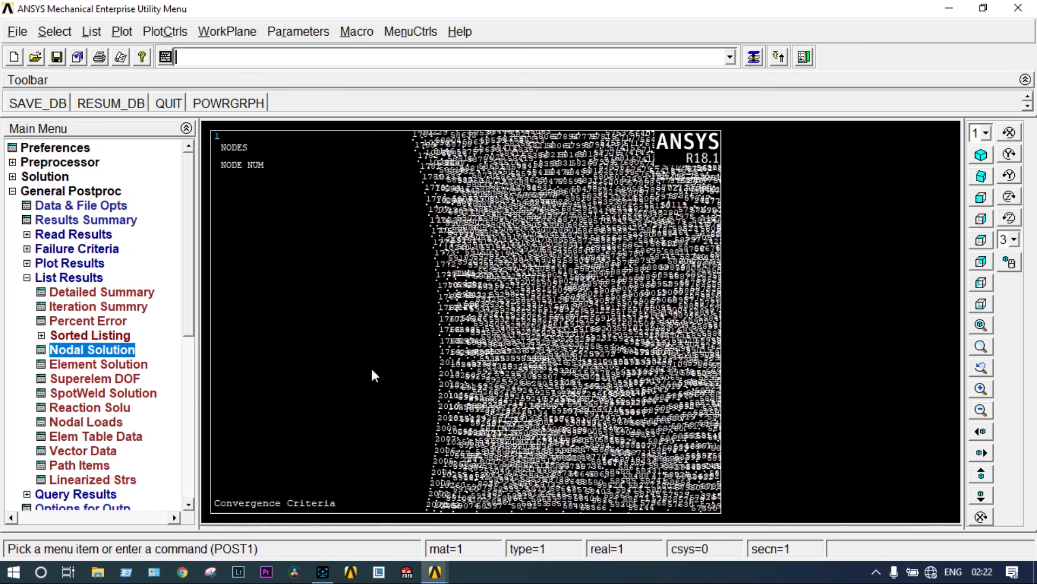
{"action": "scroll", "coordinate": [375, 375], "scroll_direction": "down", "scroll_amount": 1}
{"action": "scroll", "coordinate": [372, 371], "scroll_direction": "down", "scroll_amount": 4}
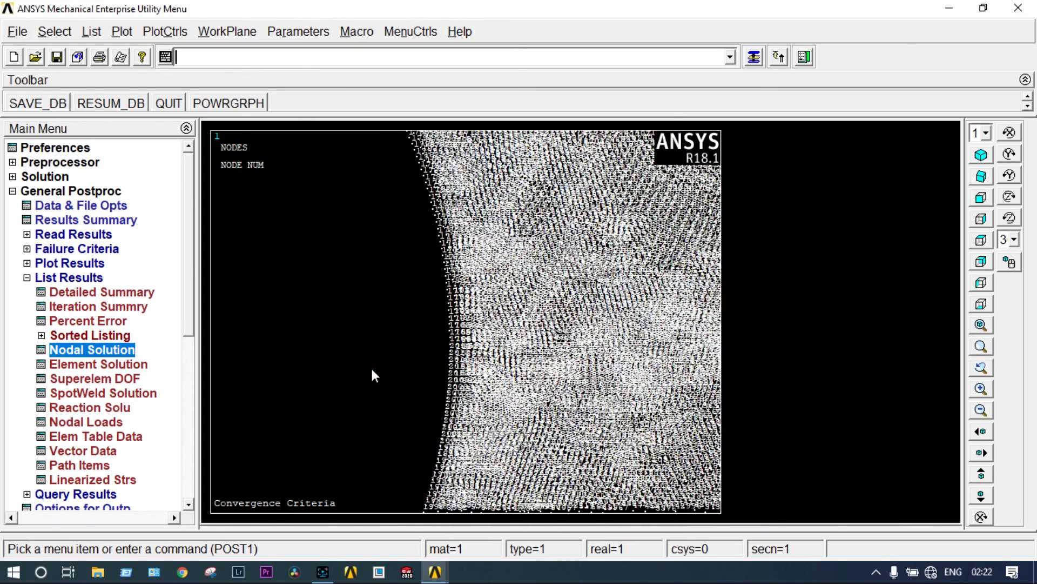
{"action": "scroll", "coordinate": [370, 365], "scroll_direction": "down", "scroll_amount": 4}
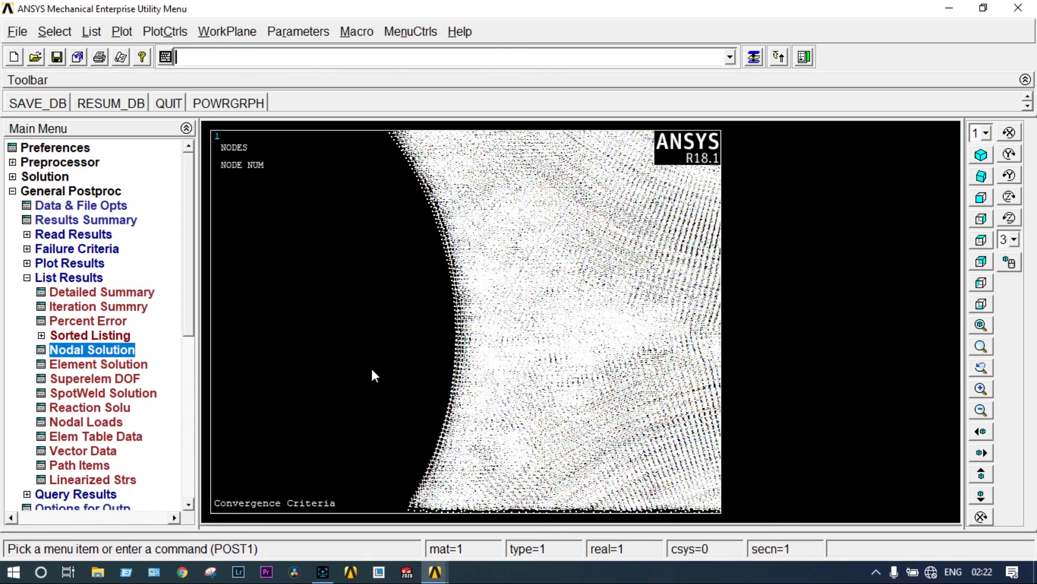
{"action": "scroll", "coordinate": [371, 369], "scroll_direction": "down", "scroll_amount": 4}
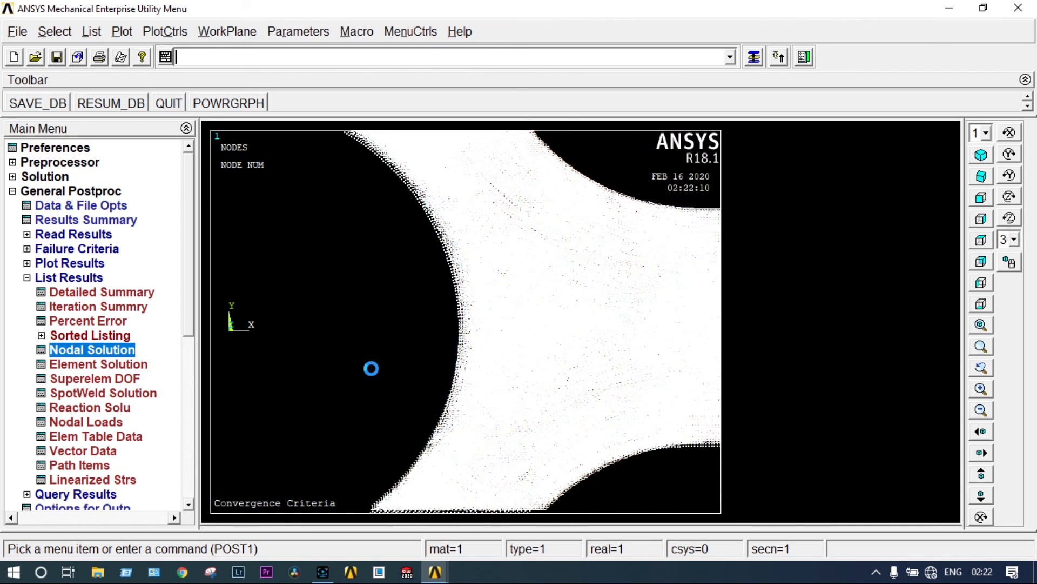
{"action": "scroll", "coordinate": [371, 369], "scroll_direction": "down", "scroll_amount": 2}
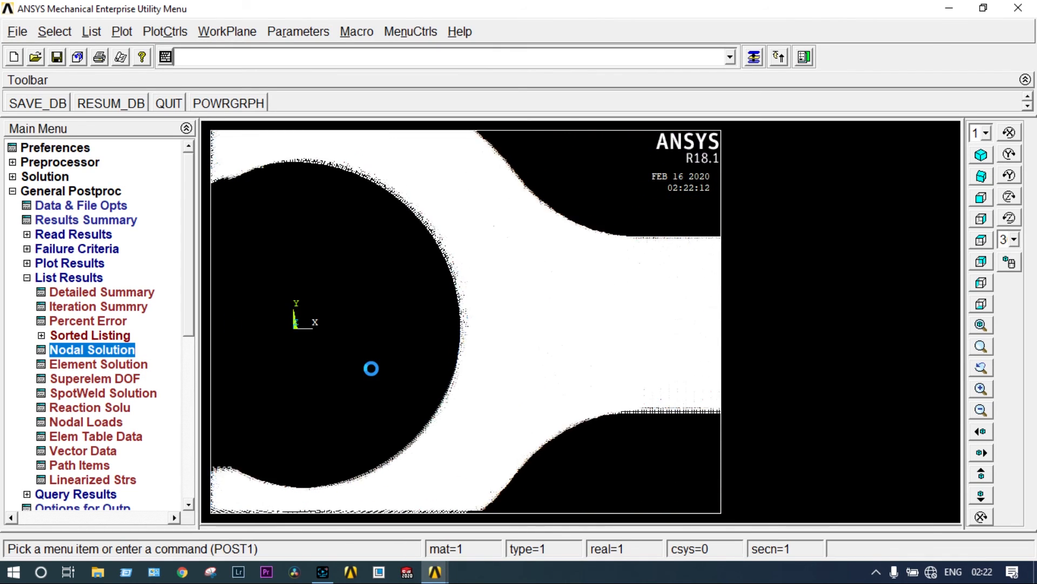
{"action": "scroll", "coordinate": [371, 368], "scroll_direction": "down", "scroll_amount": 2}
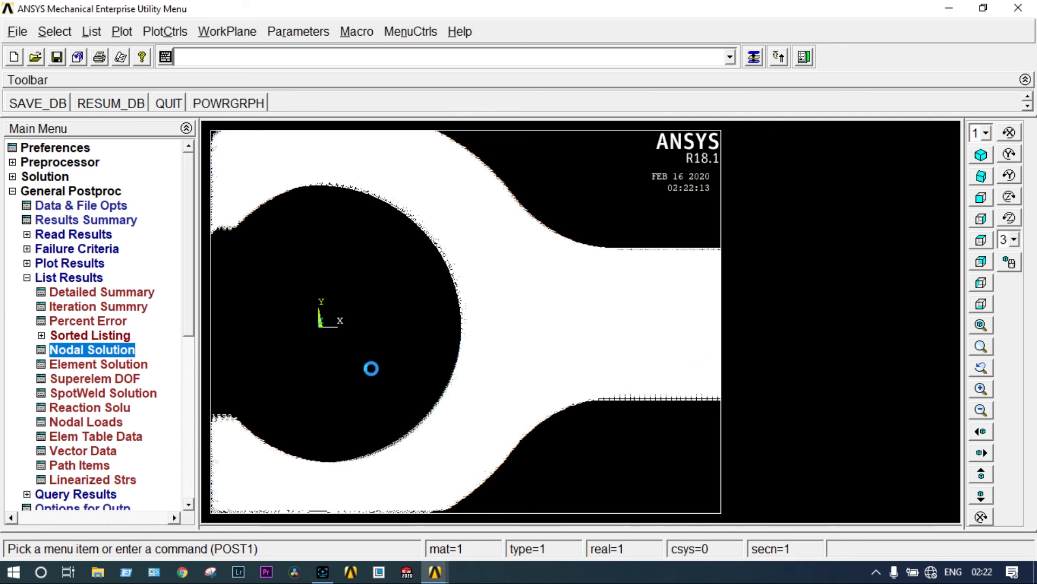
{"action": "scroll", "coordinate": [371, 368], "scroll_direction": "down", "scroll_amount": 1}
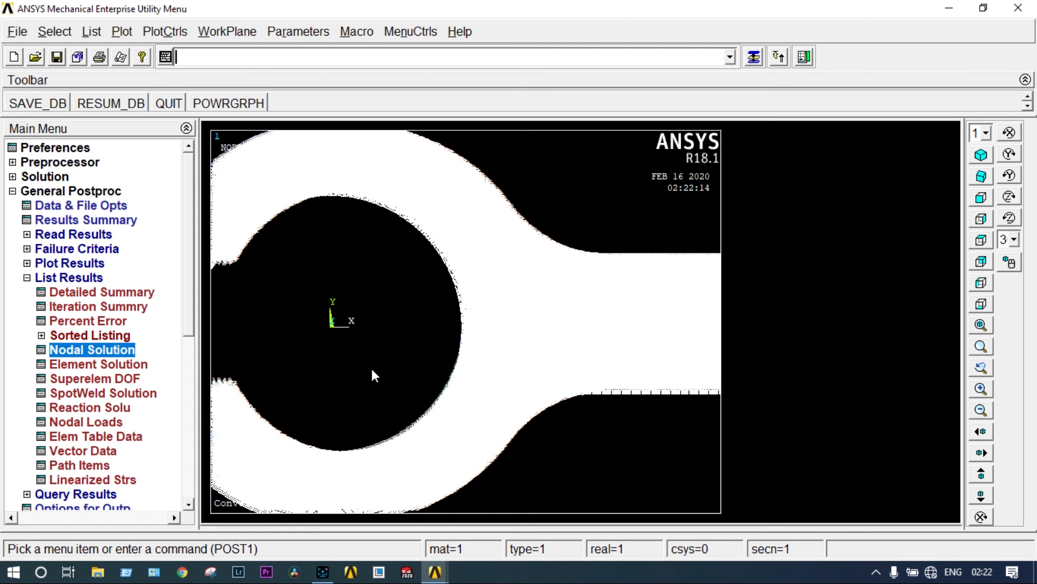
{"action": "scroll", "coordinate": [371, 368], "scroll_direction": "up", "scroll_amount": 3}
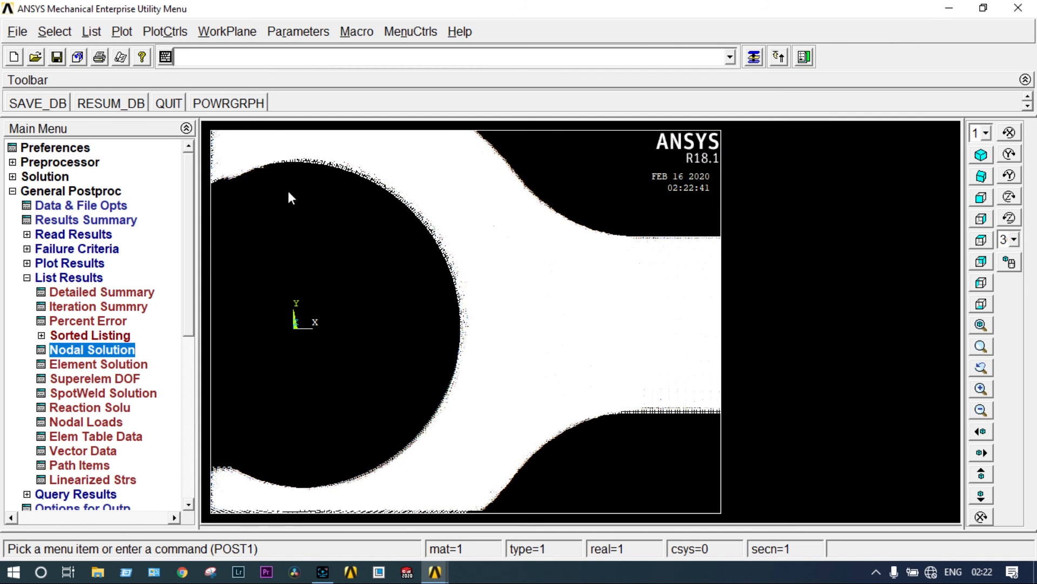
- Turn off node numbers in the plot numbering controls and replot the nodes
{"action": "left_click", "coordinate": [122, 32]}
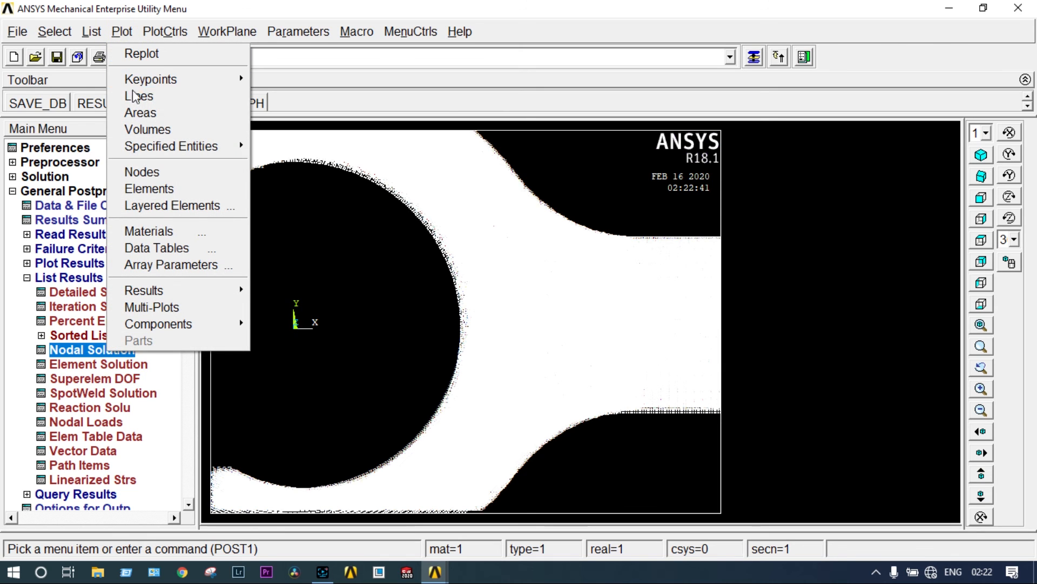
{"action": "left_click", "coordinate": [353, 258]}
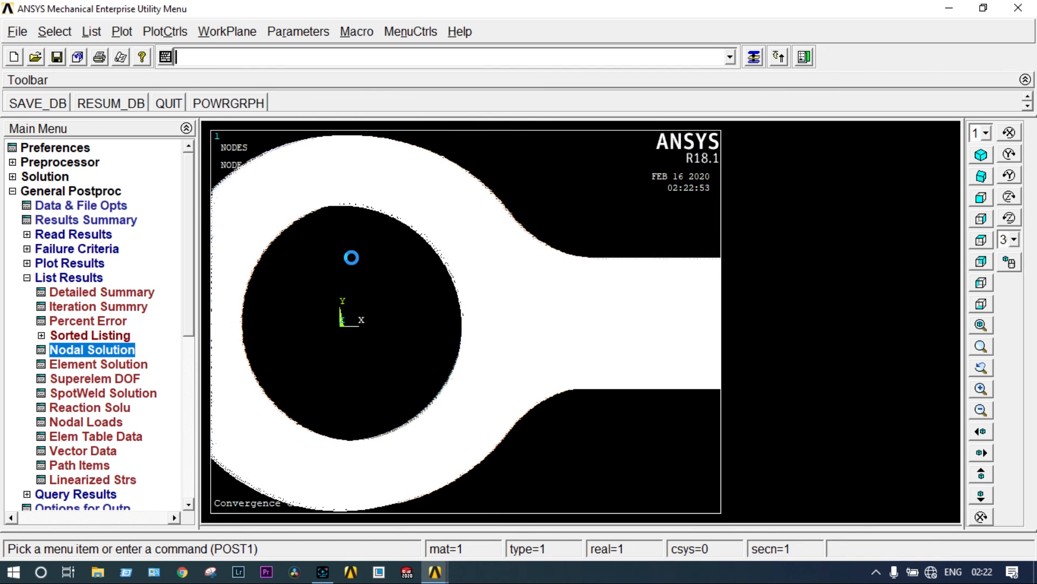
{"action": "left_click", "coordinate": [179, 30]}
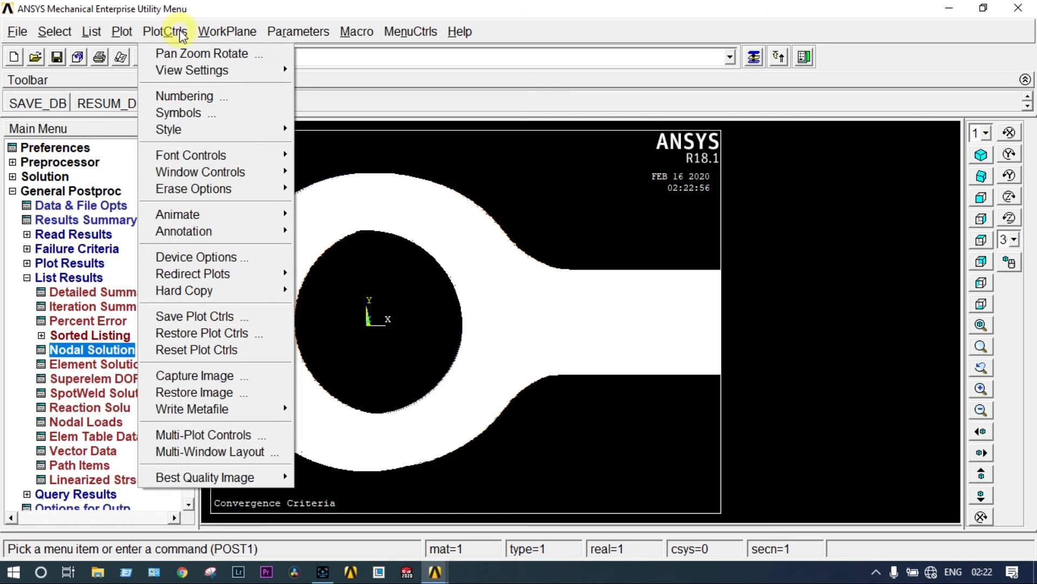
{"action": "left_click", "coordinate": [176, 98]}
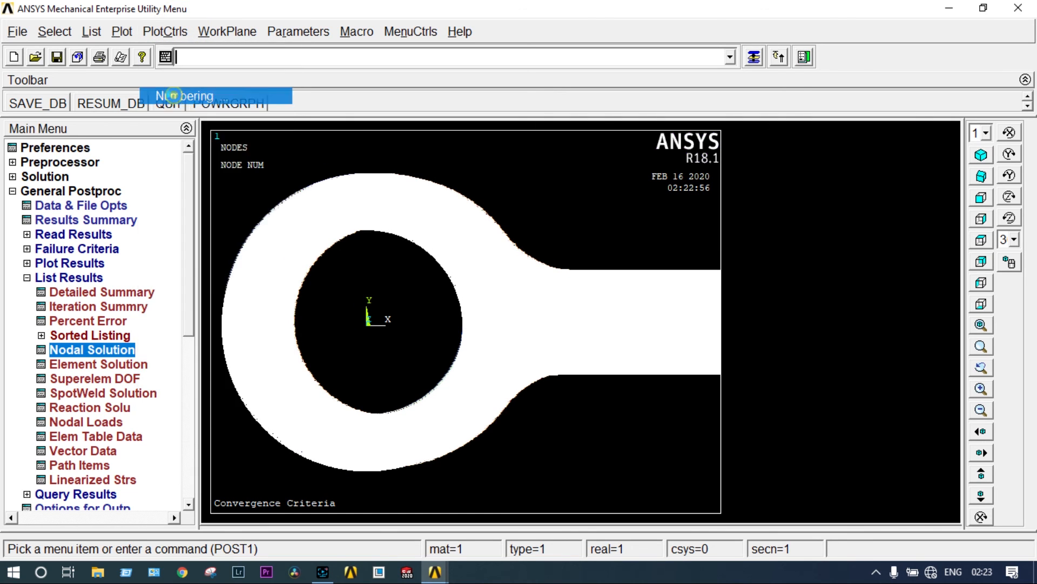
{"action": "left_click", "coordinate": [583, 265]}
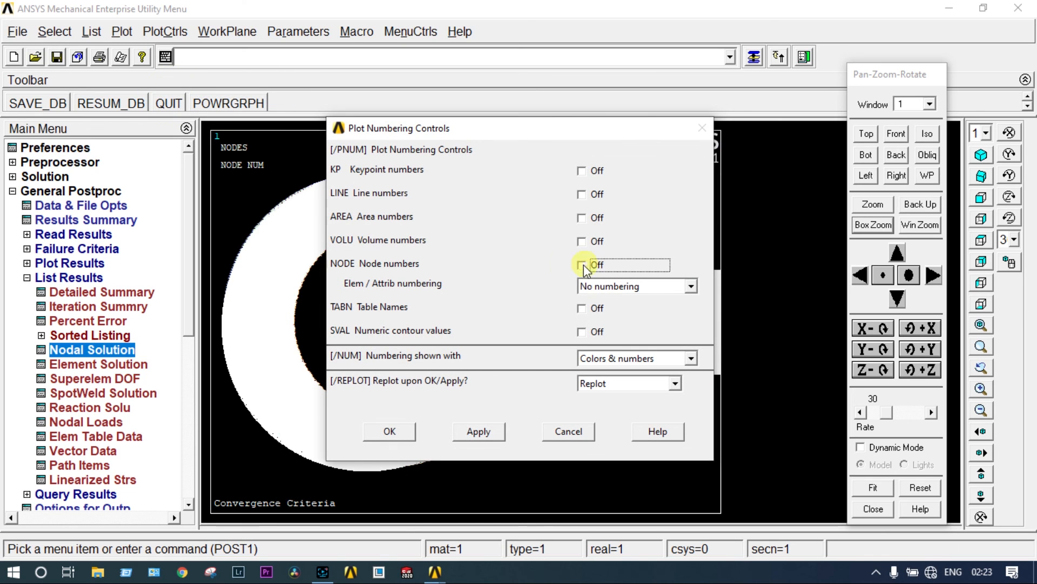
{"action": "left_click", "coordinate": [389, 431]}
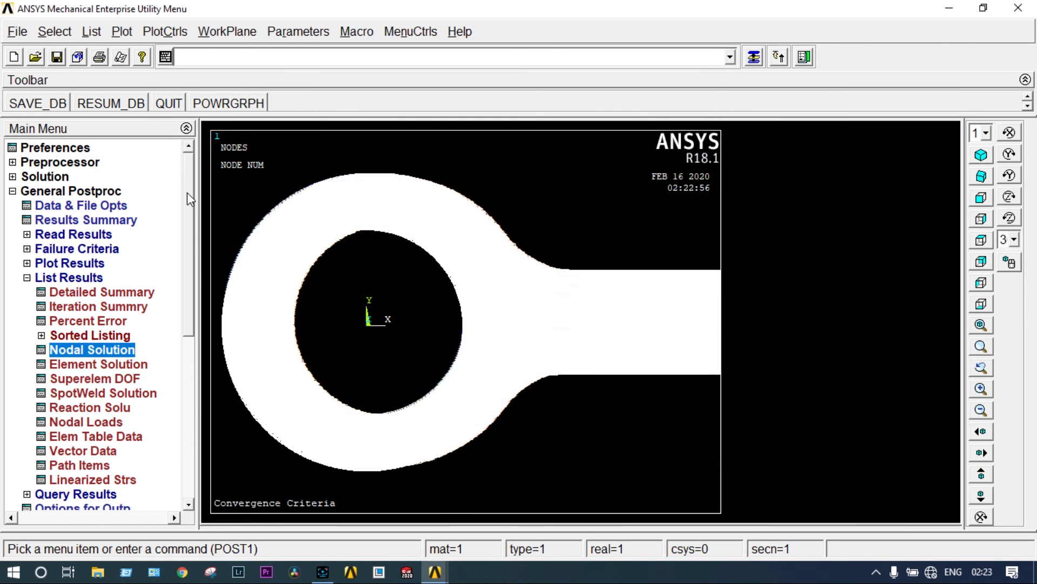
- Plot the connecting rod's elements and show the mesh from the big end to the small end
{"action": "left_click", "coordinate": [127, 33]}
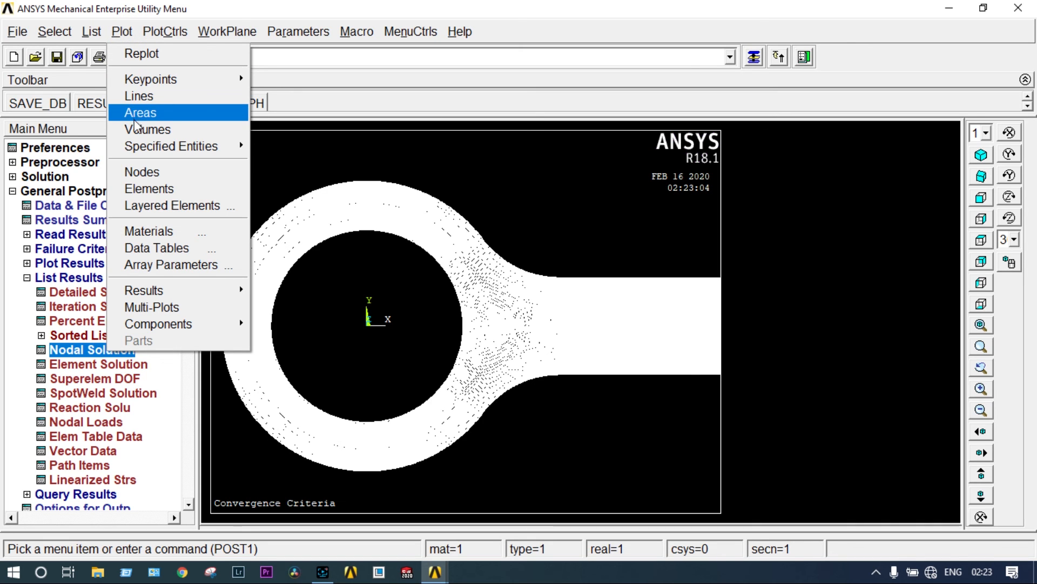
{"action": "left_click", "coordinate": [146, 187]}
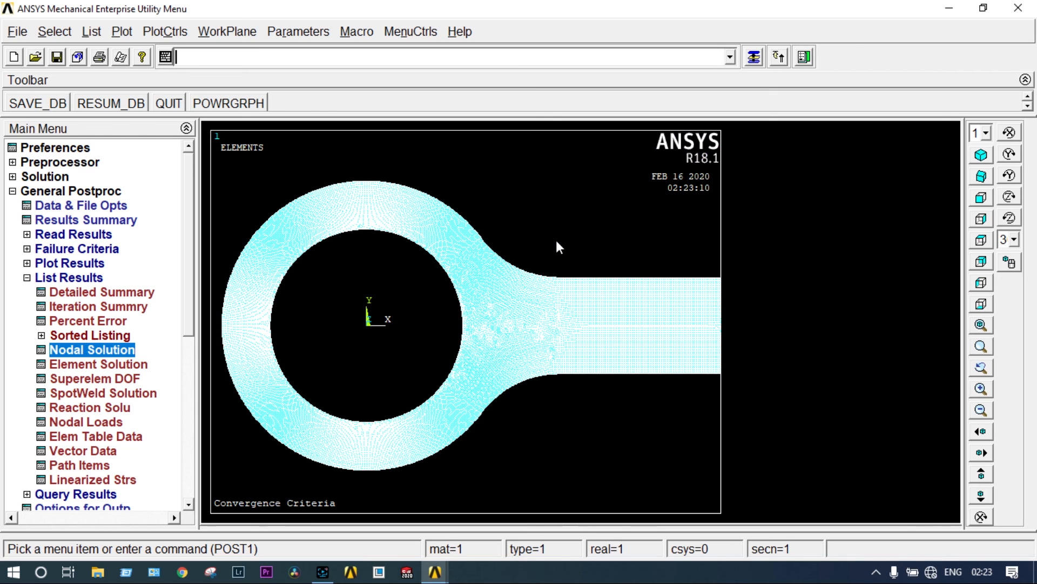
{"action": "scroll", "coordinate": [543, 262], "scroll_direction": "down", "scroll_amount": 1}
{"action": "scroll", "coordinate": [542, 262], "scroll_direction": "down", "scroll_amount": 1}
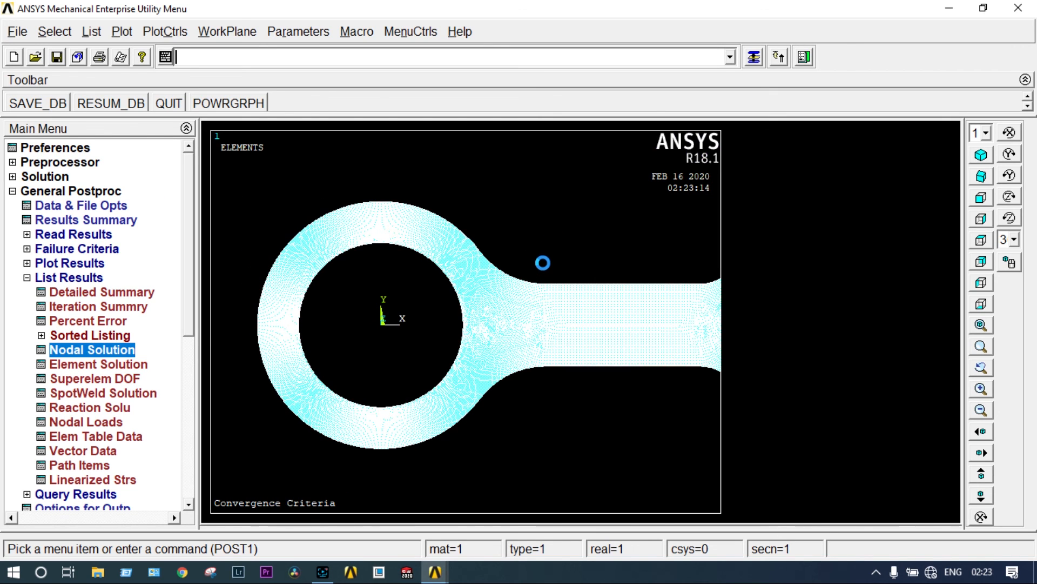
{"action": "scroll", "coordinate": [542, 263], "scroll_direction": "down", "scroll_amount": 1}
{"action": "scroll", "coordinate": [590, 271], "scroll_direction": "down", "scroll_amount": 1}
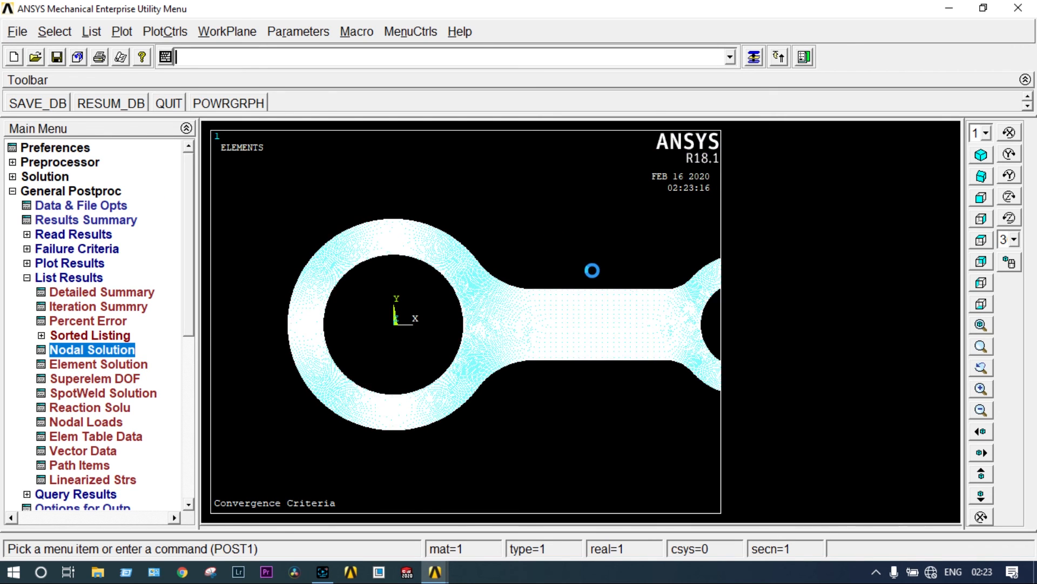
{"action": "scroll", "coordinate": [679, 292], "scroll_direction": "down", "scroll_amount": 1}
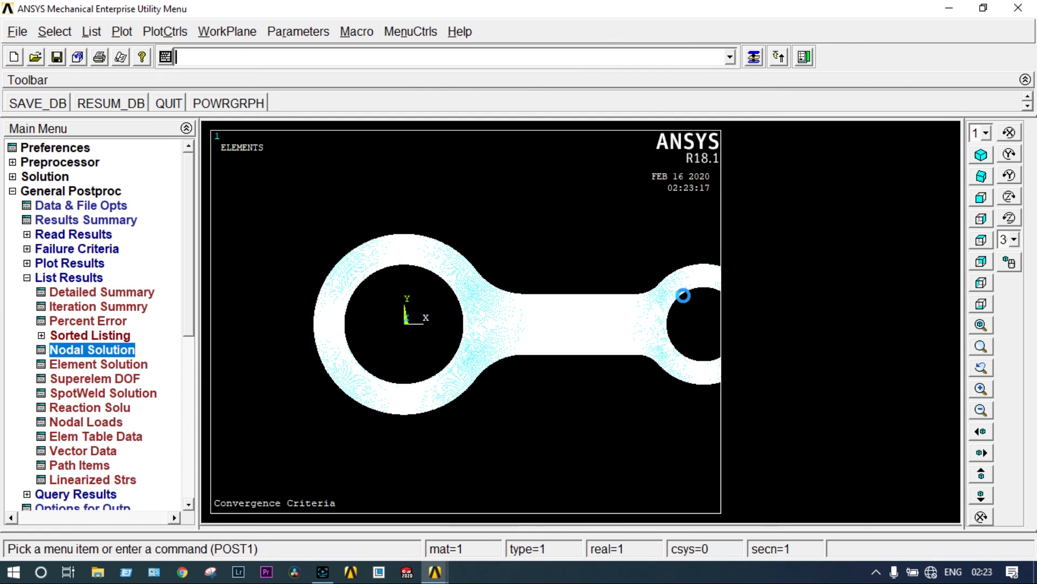
{"action": "scroll", "coordinate": [684, 298], "scroll_direction": "down", "scroll_amount": 1}
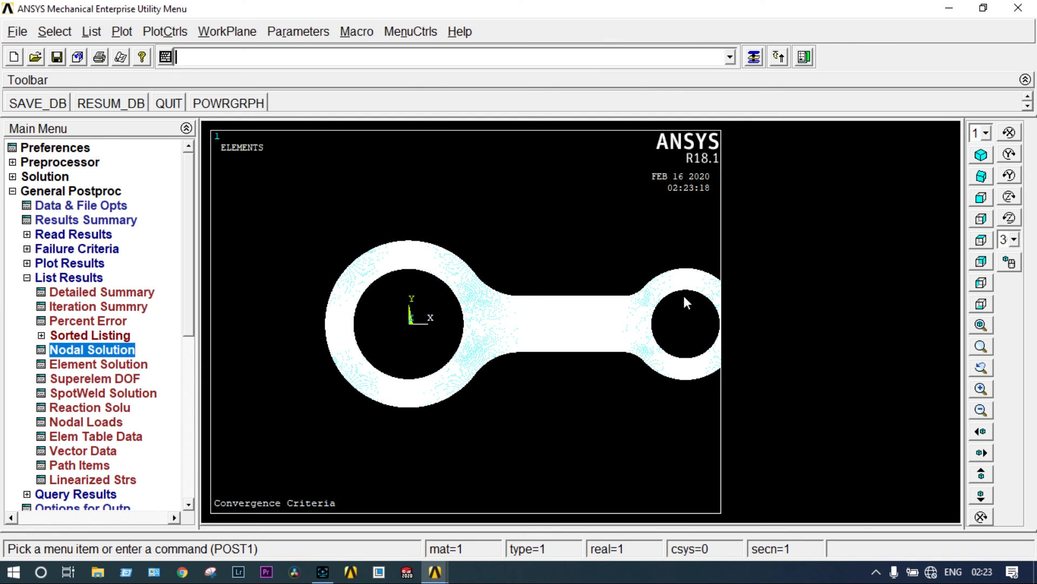